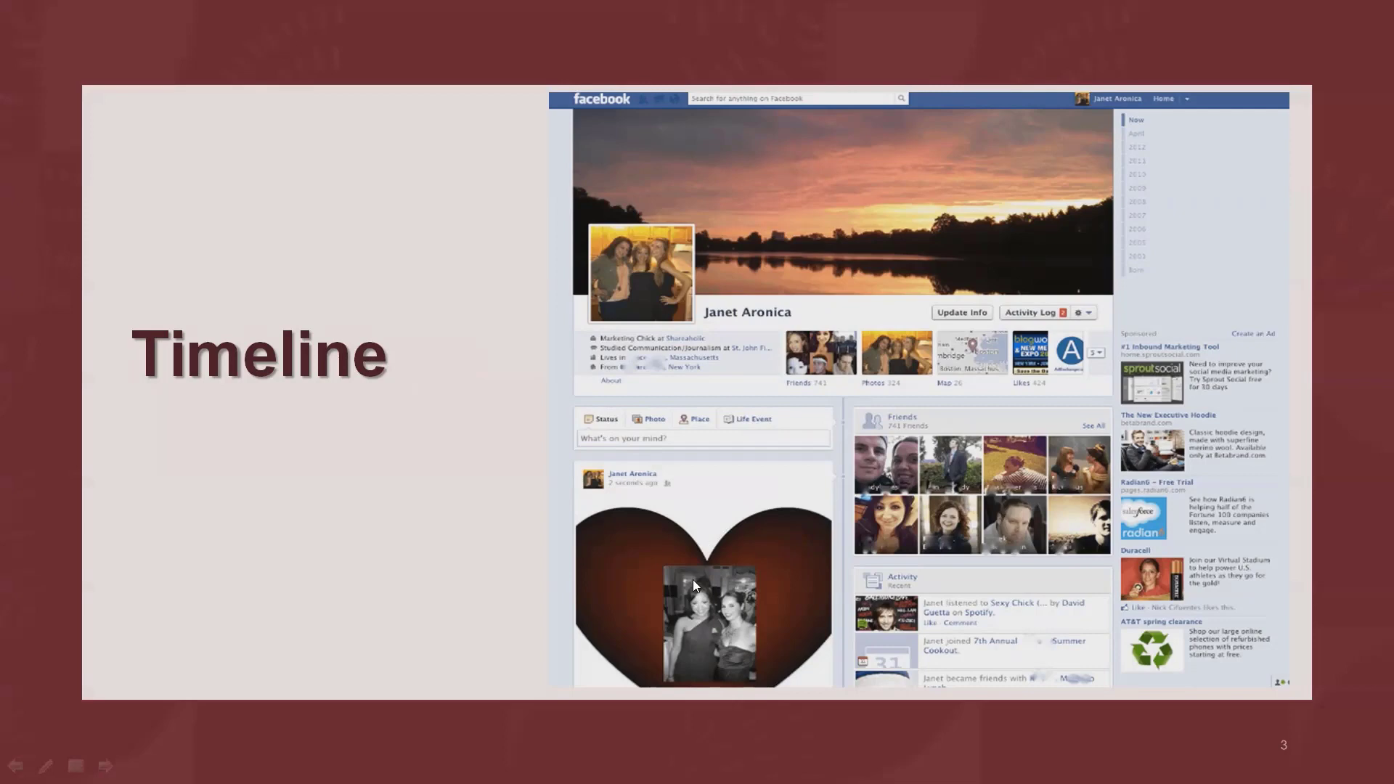
left_click(706, 550)
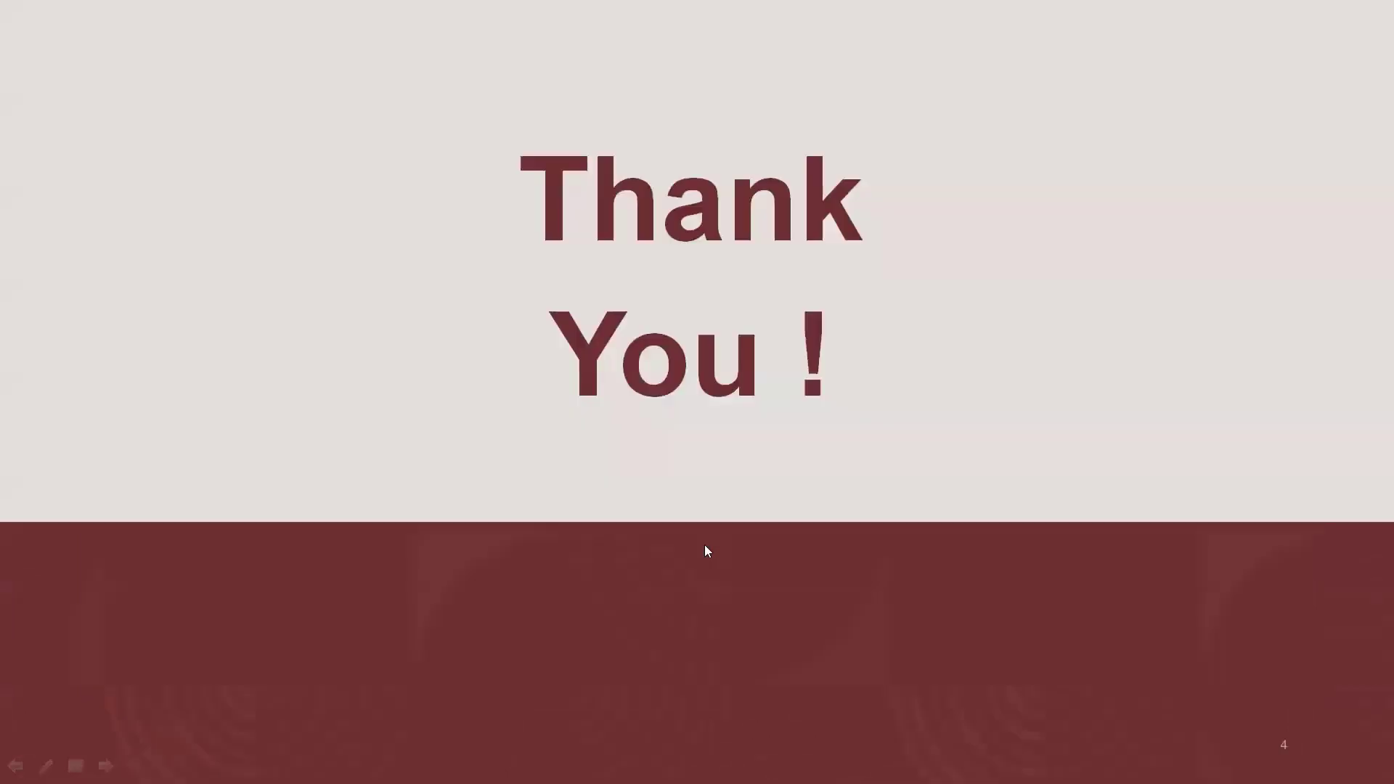
key("Left")
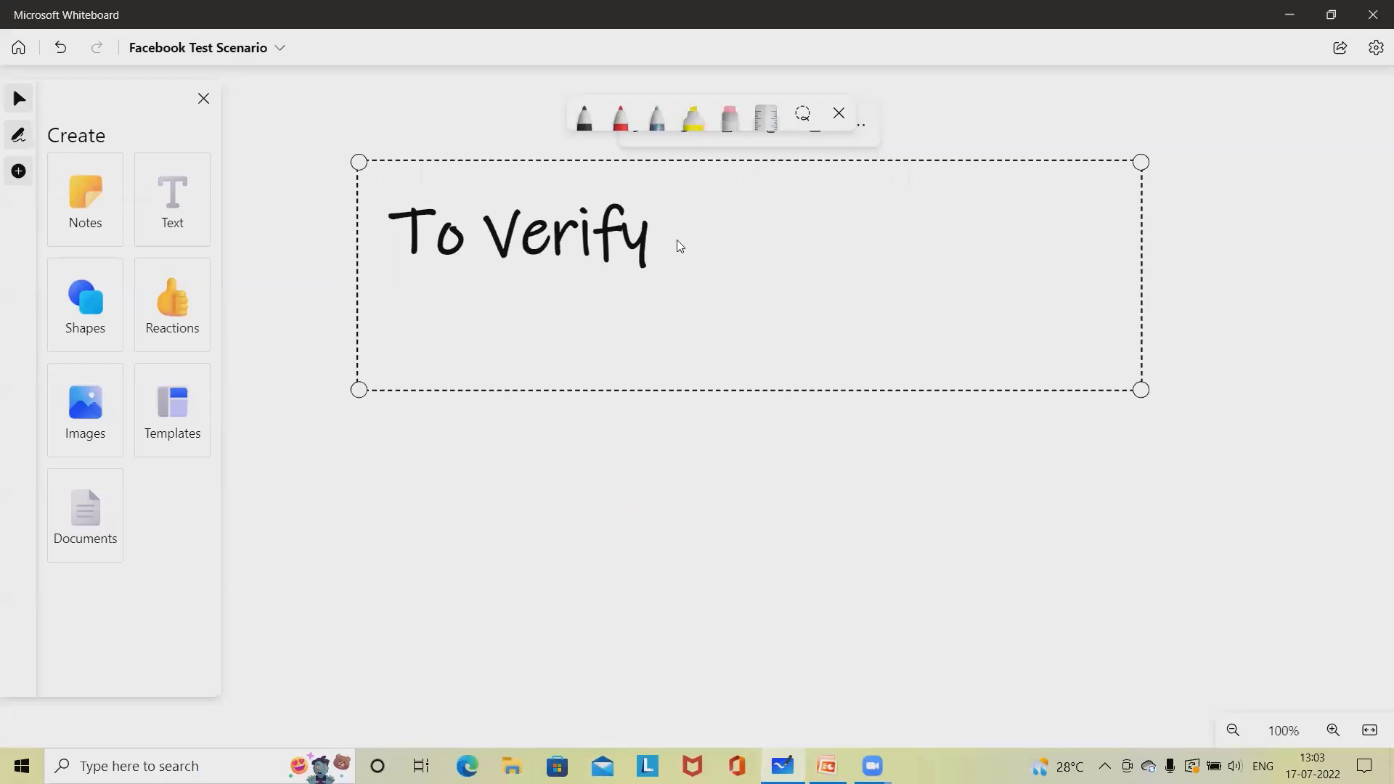
Complete the text box's first line so it reads "To Verify Profile picture upload"
left_click(628, 231)
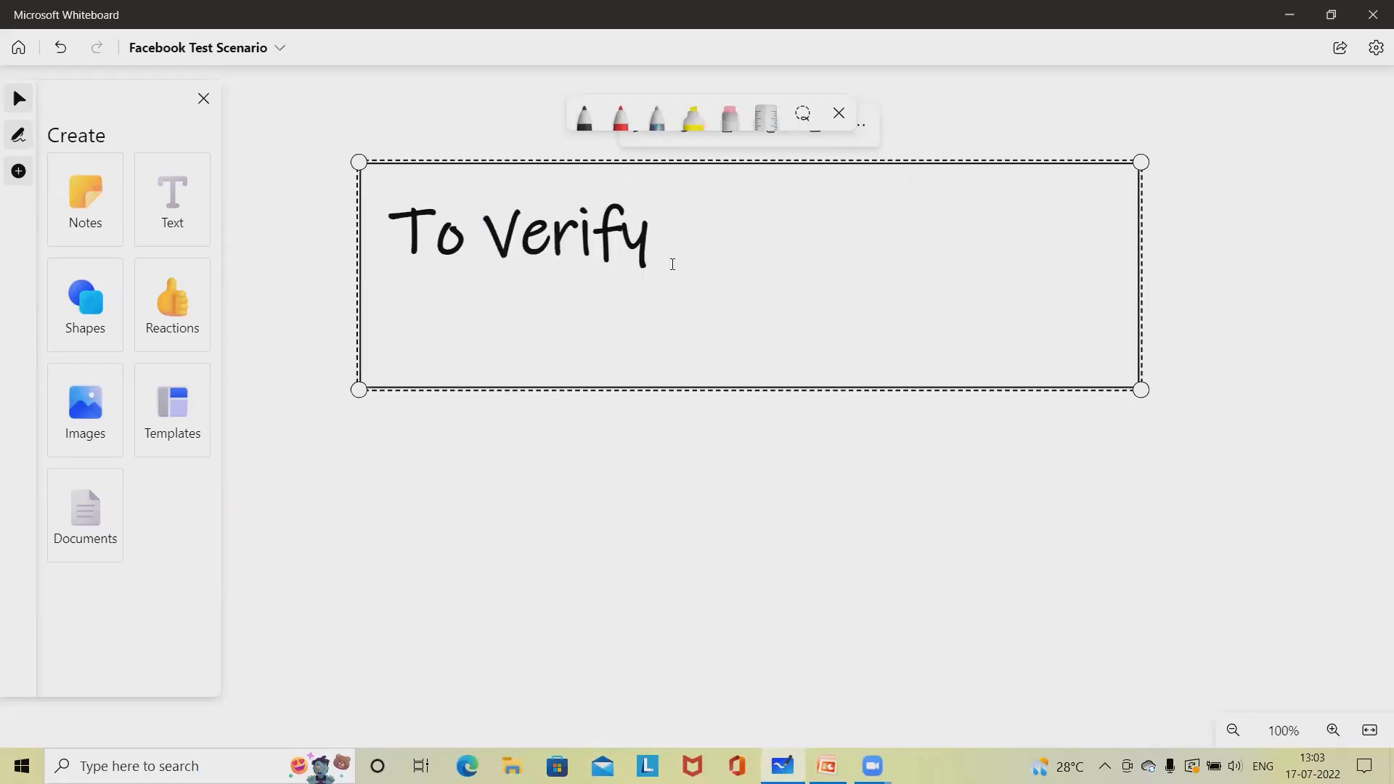
type("Profile pr")
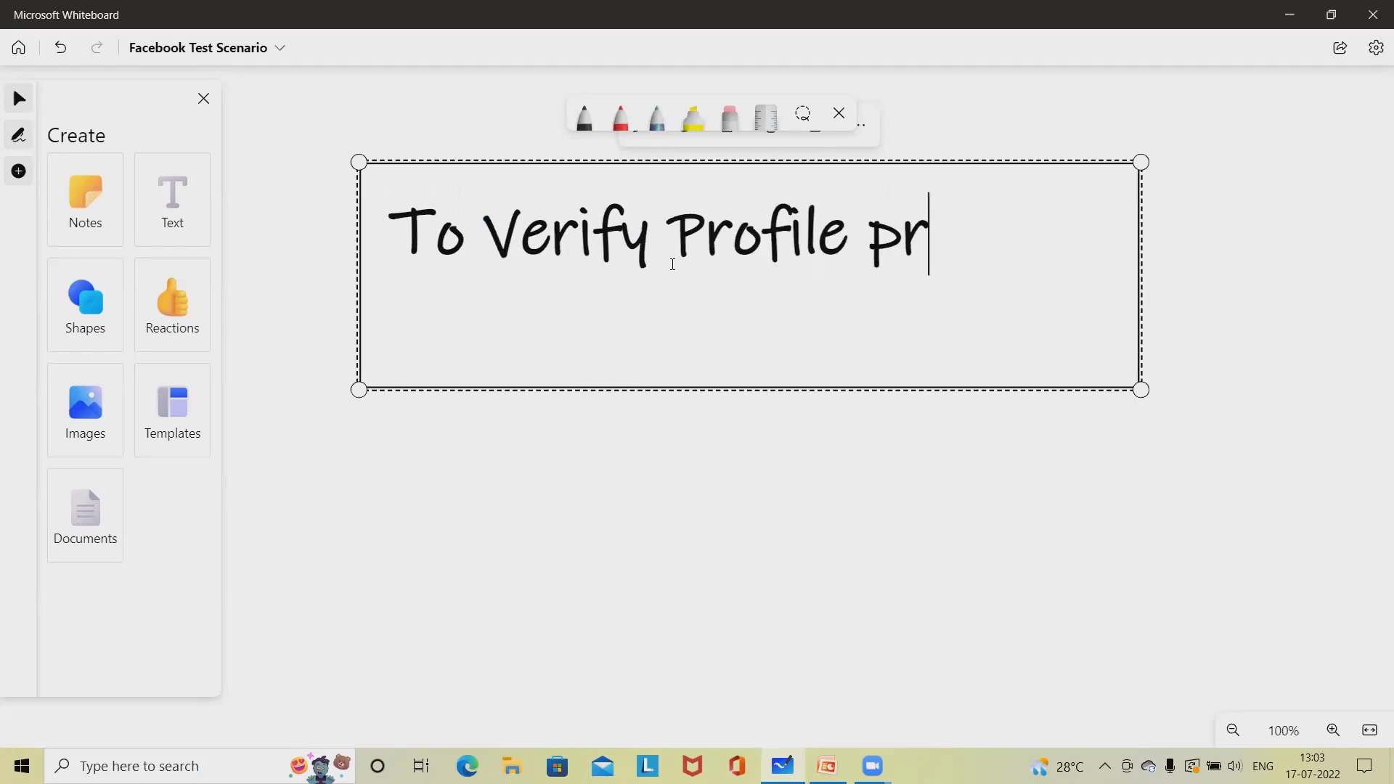
key("BackSpace")
type("ic")
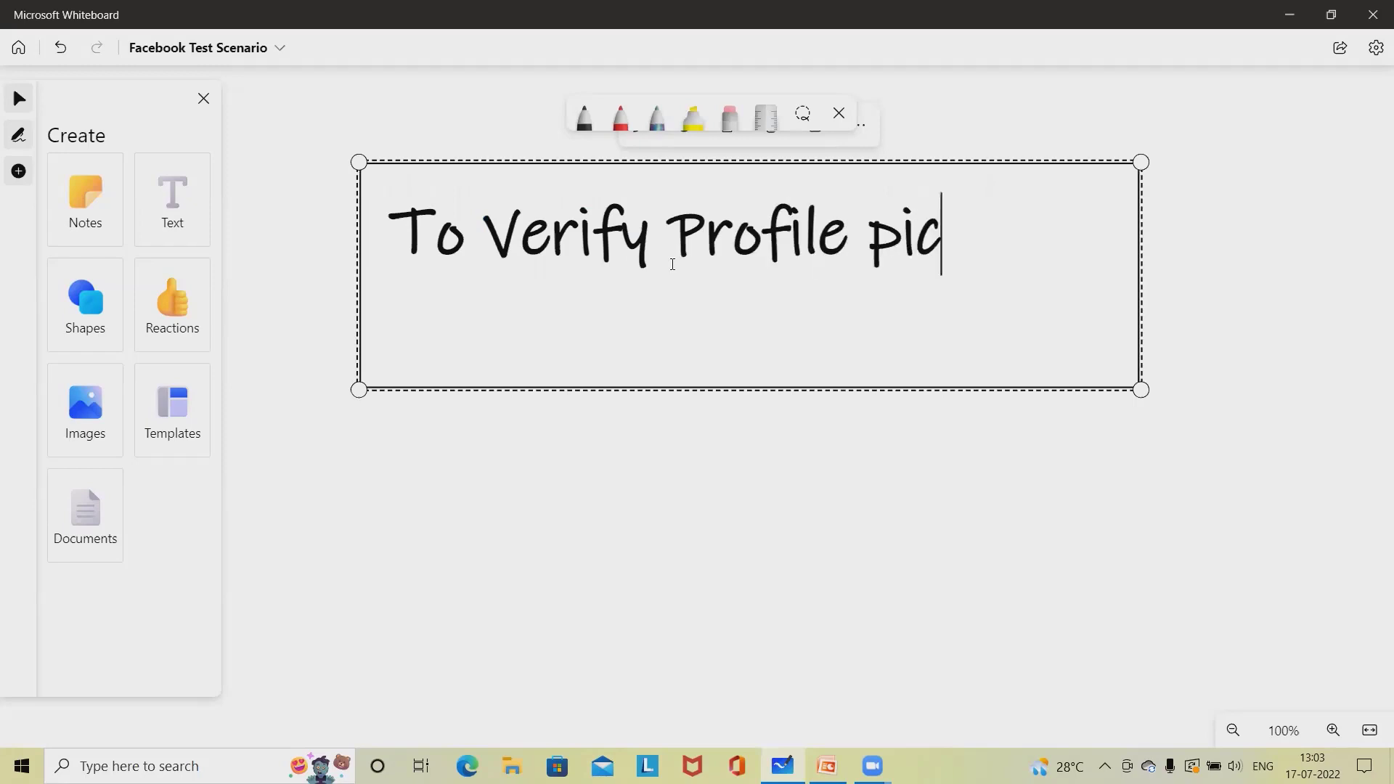
type("ture upload")
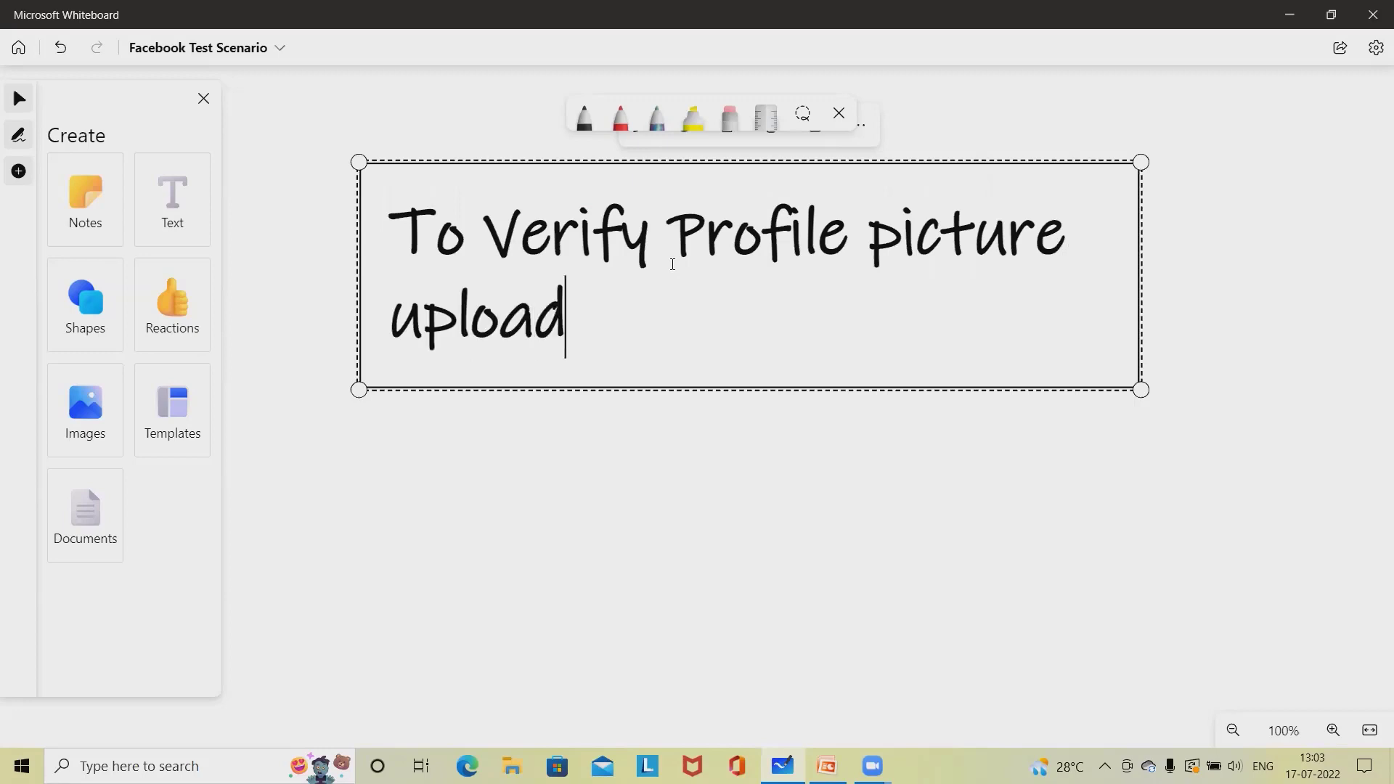
Add a new line reading "Uploading picture from mobile" below the profile picture upload heading
key("Return")
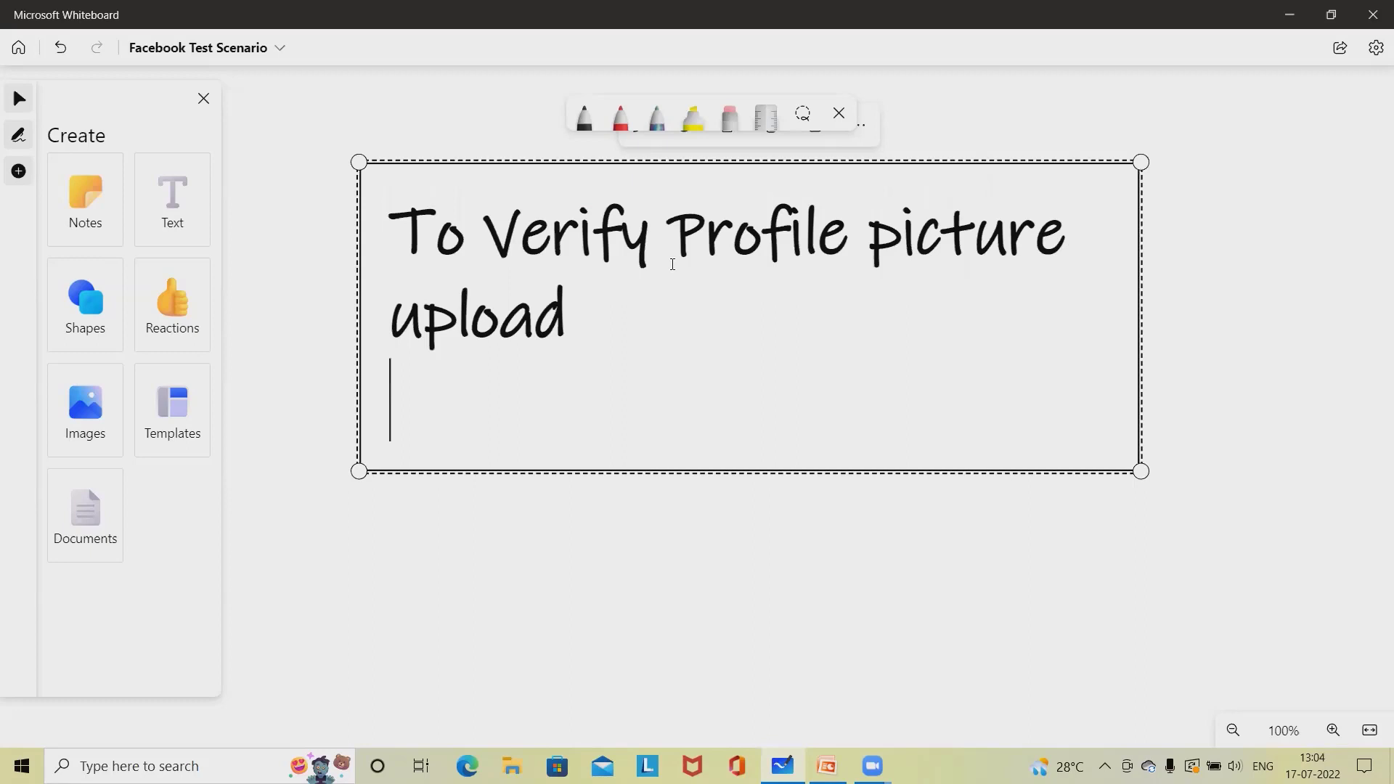
type("Upl")
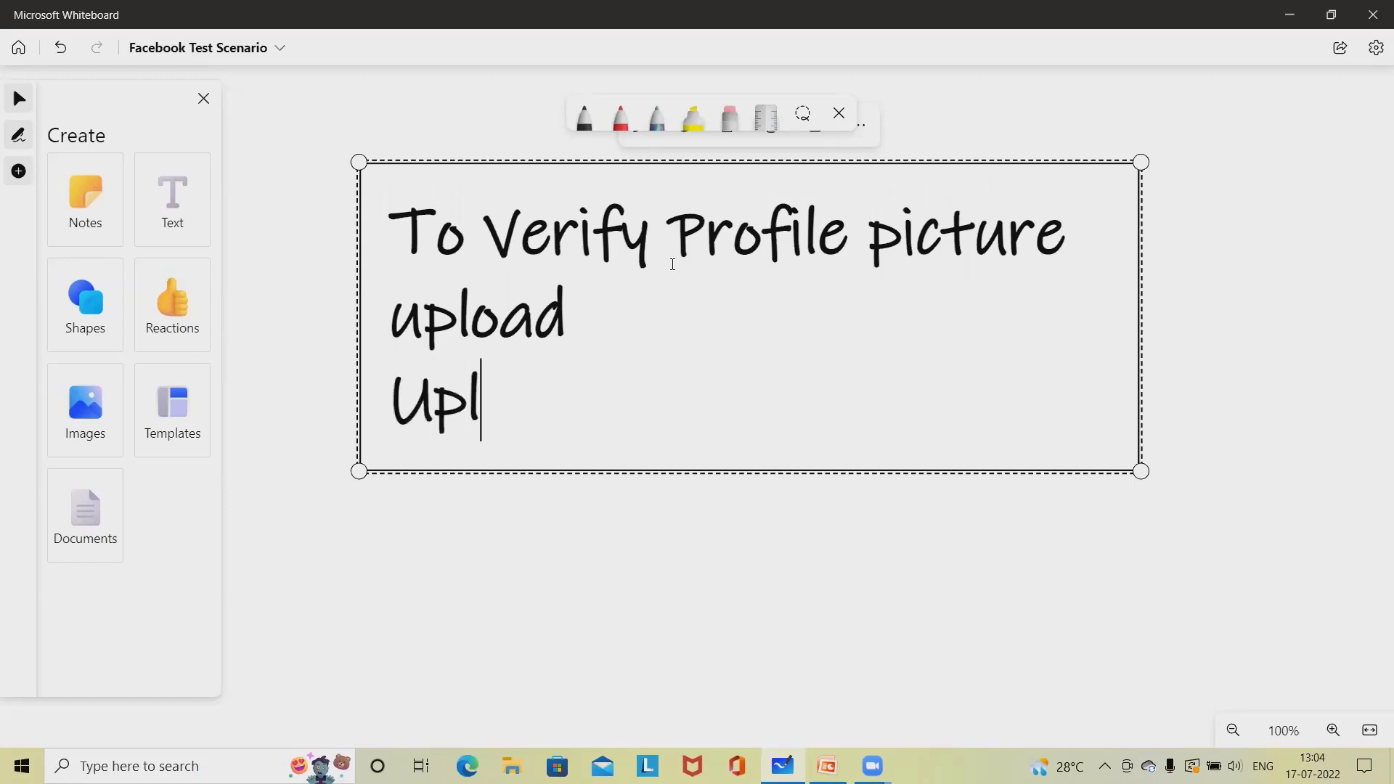
type("oading ")
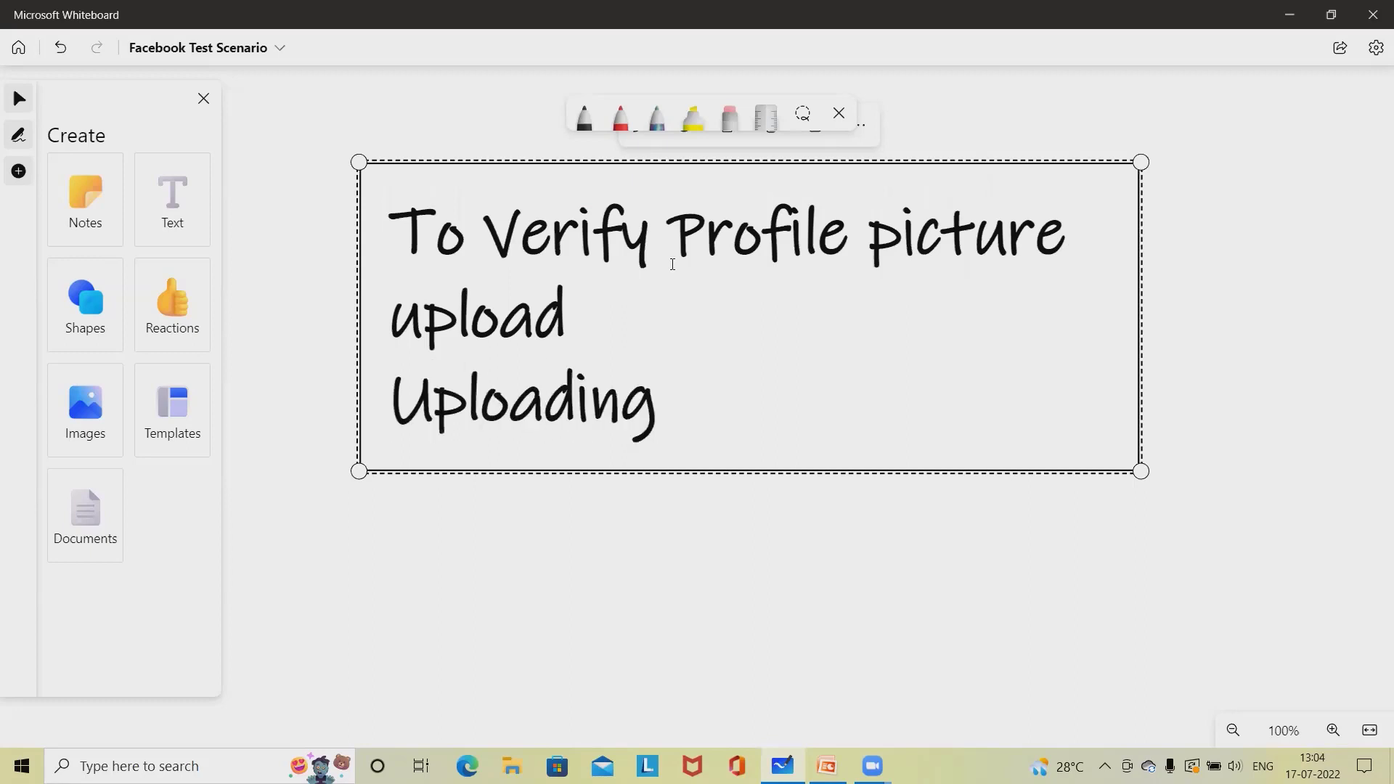
type("picture from mobile")
Add the scenario "Reusing past photos" on a new line of the text box
key("Return")
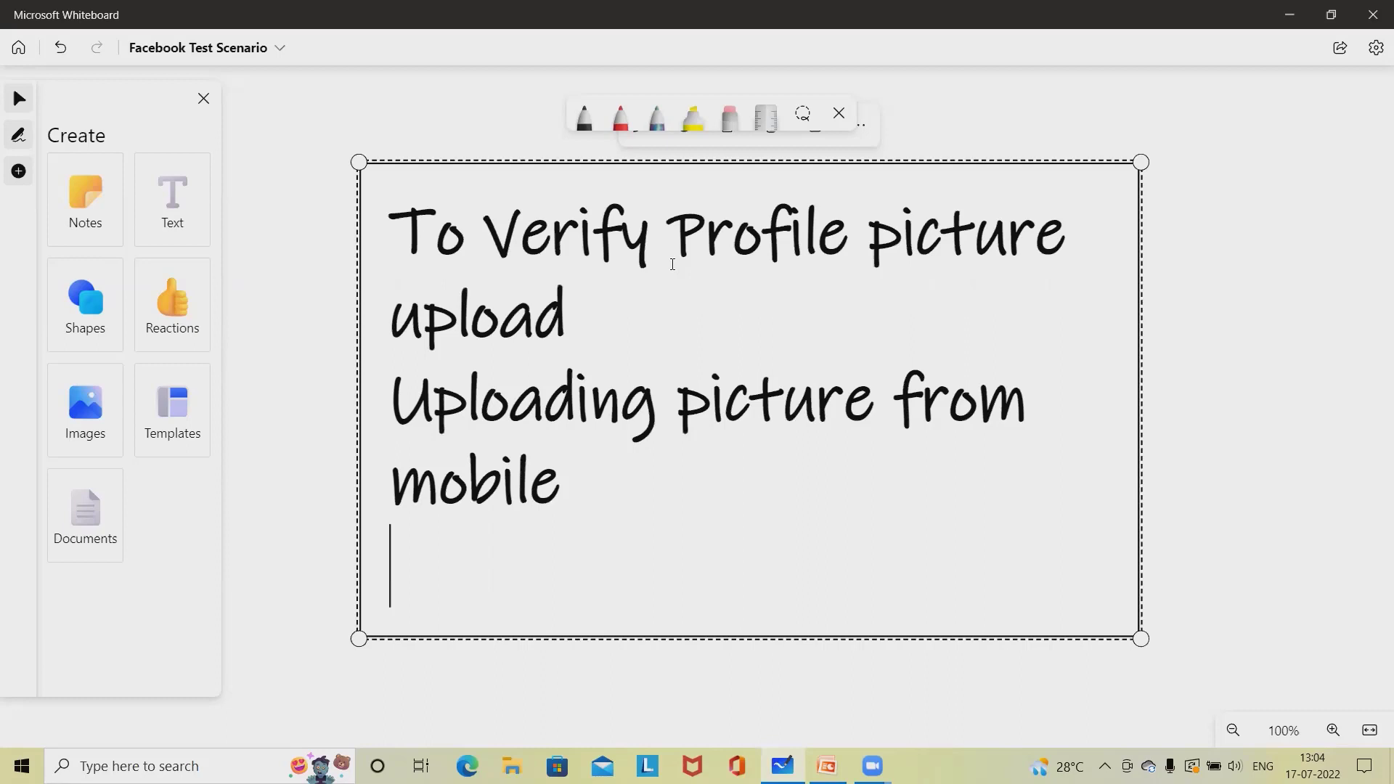
type("Reusin")
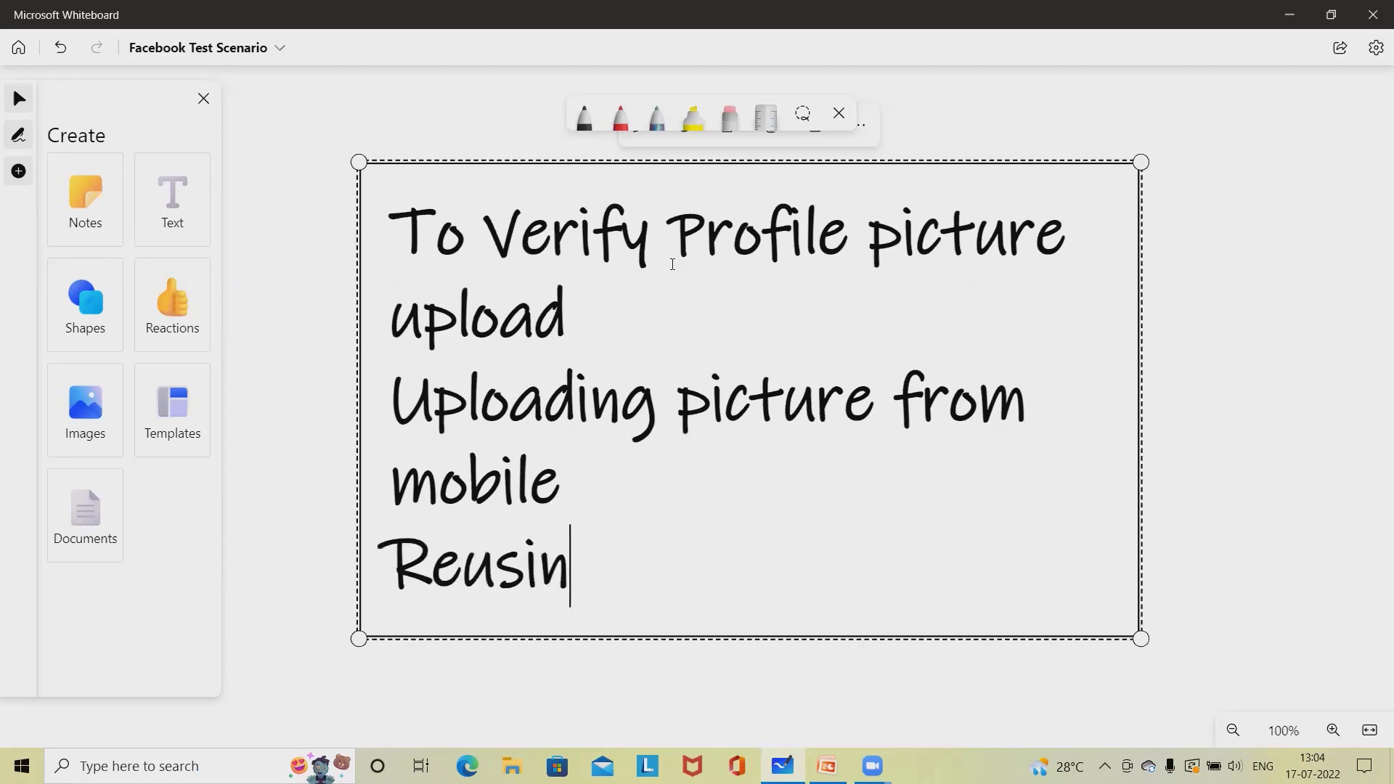
type("g p")
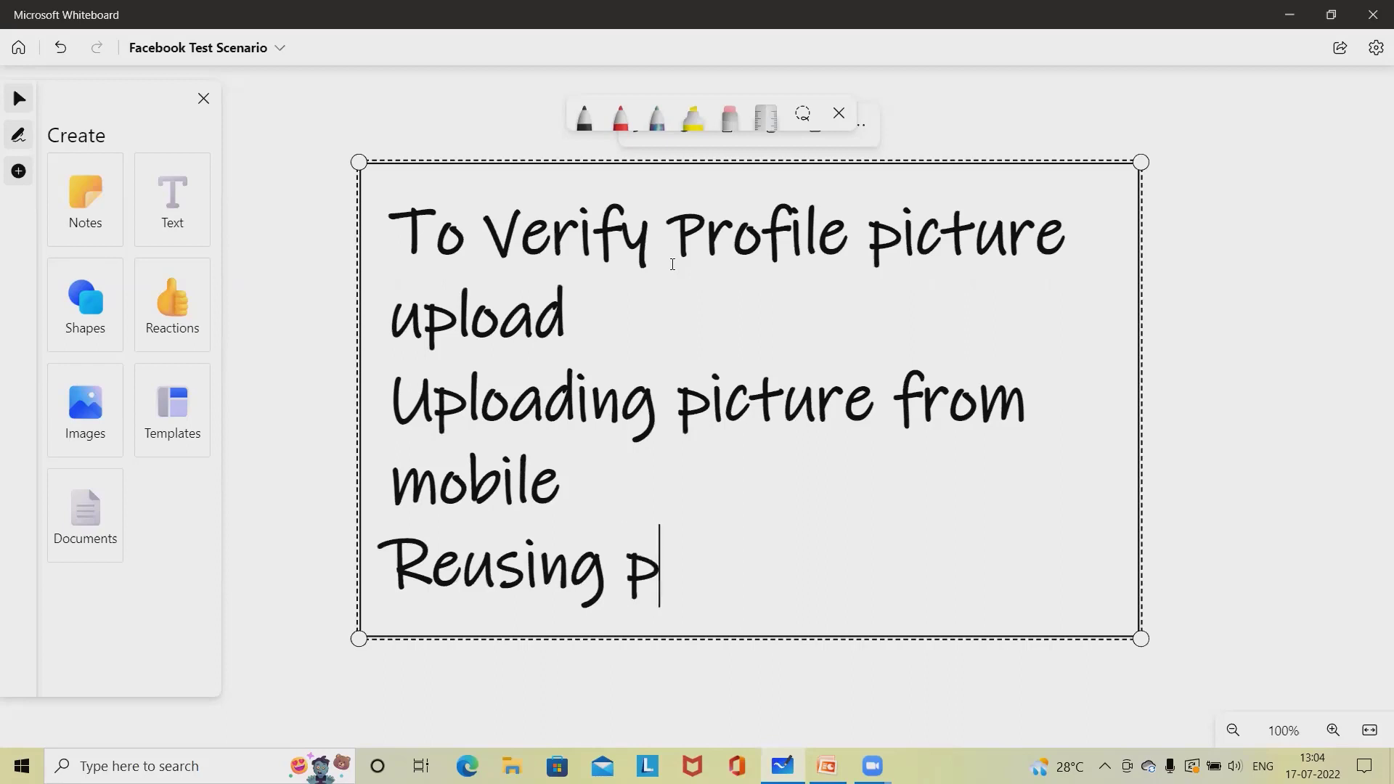
type("ast po")
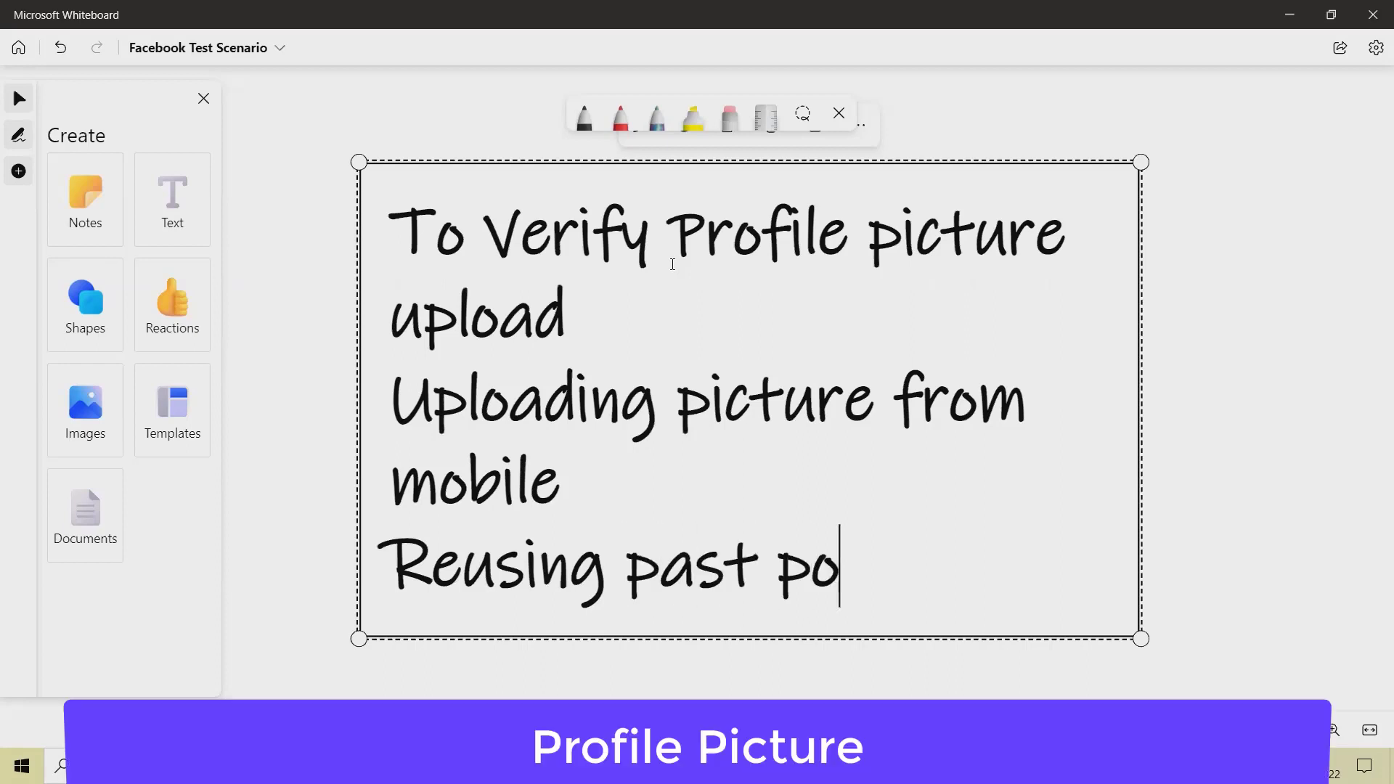
key("BackSpace")
type("hotos")
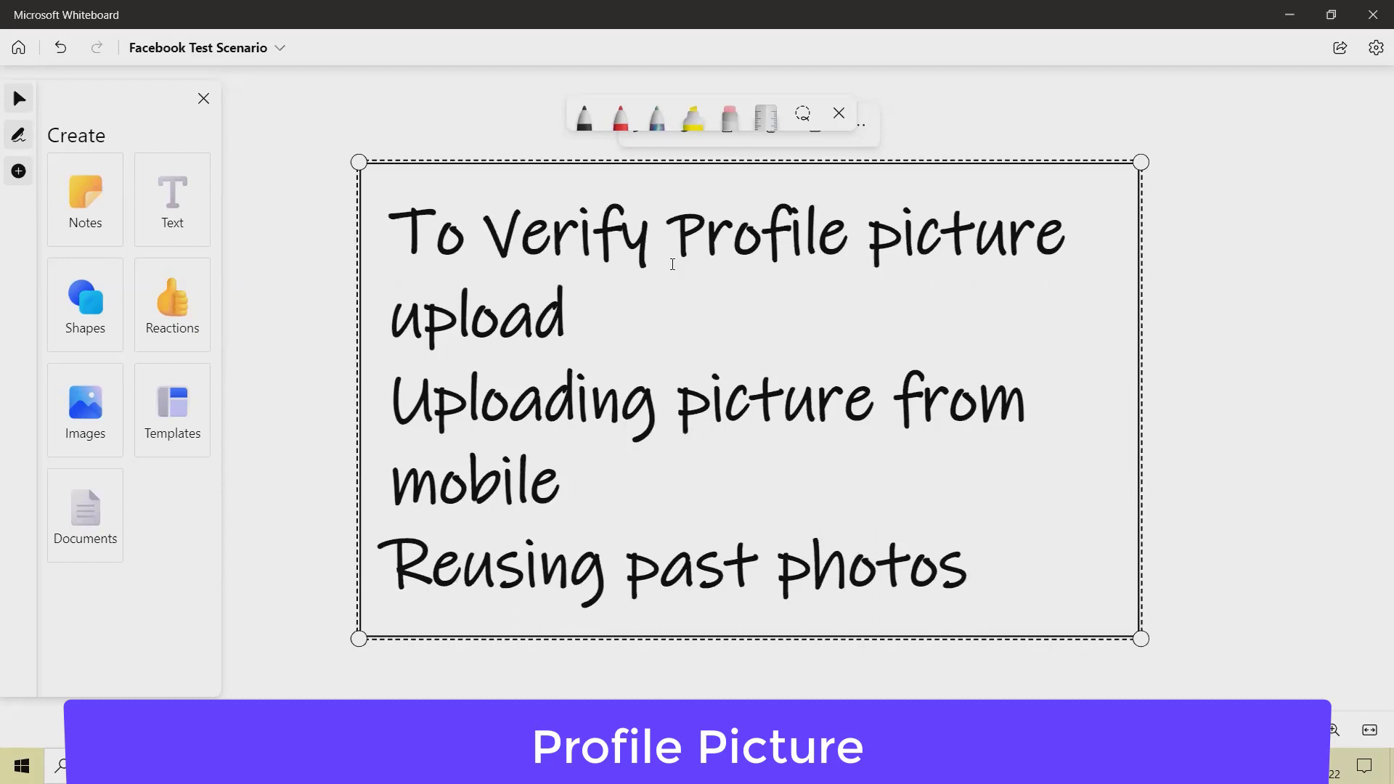
Add the scenario "Adding profile from webcam picture" on a new line below the past photos item
key("Return")
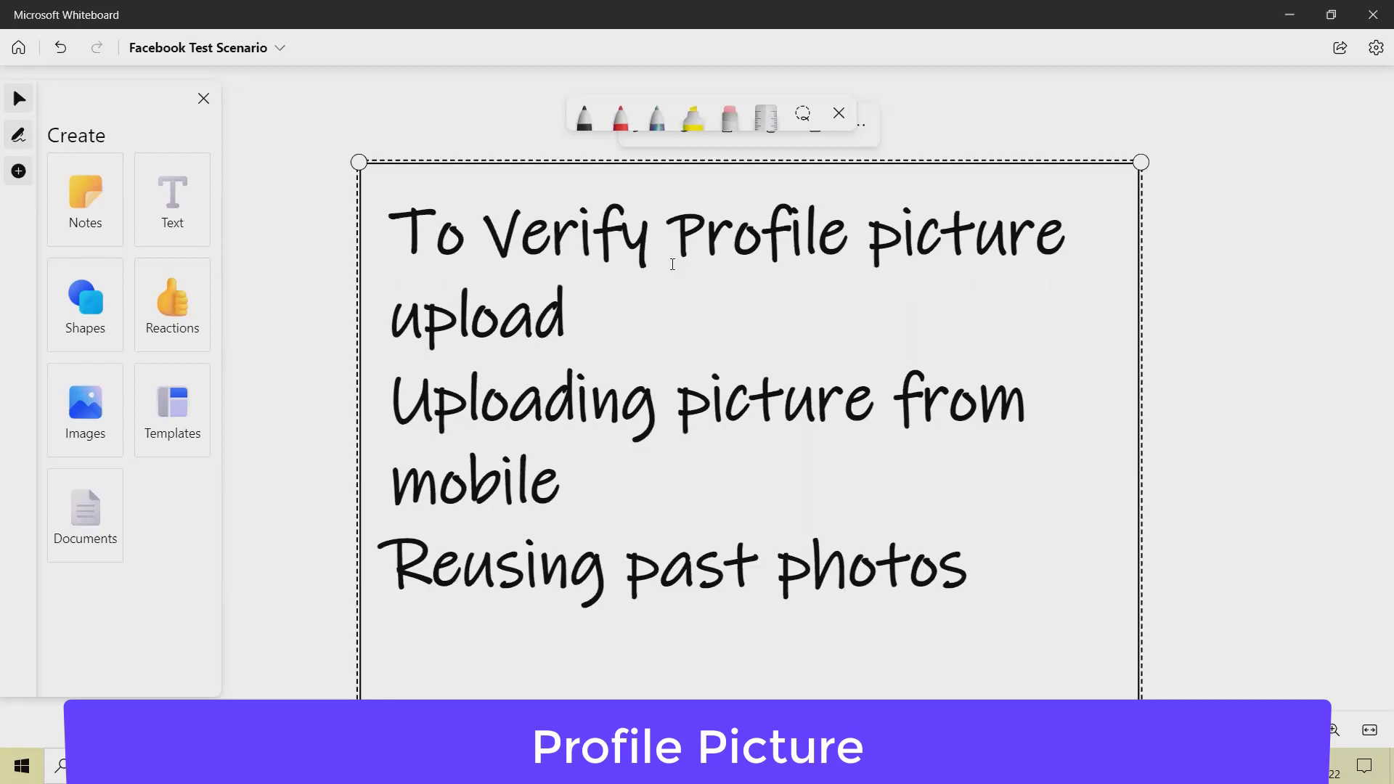
type("Adding ")
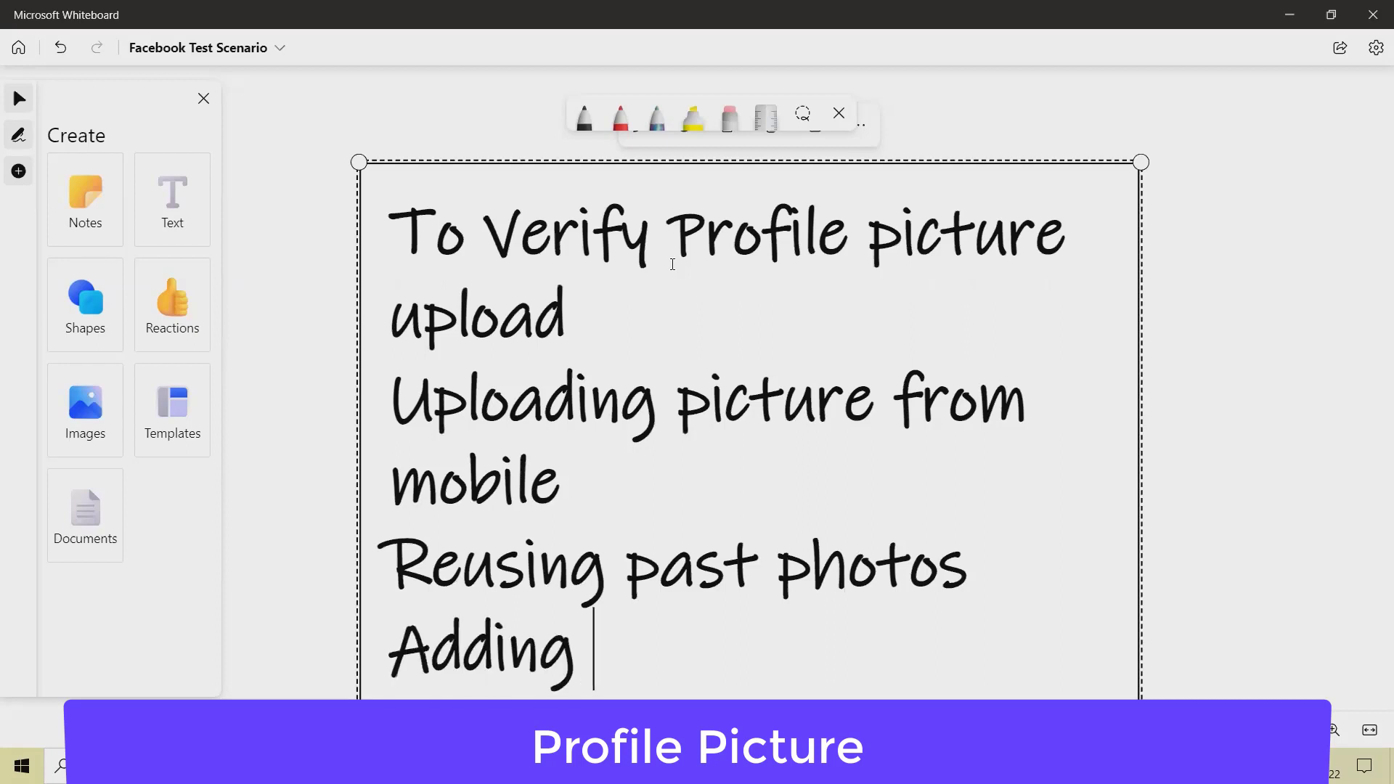
type("profu")
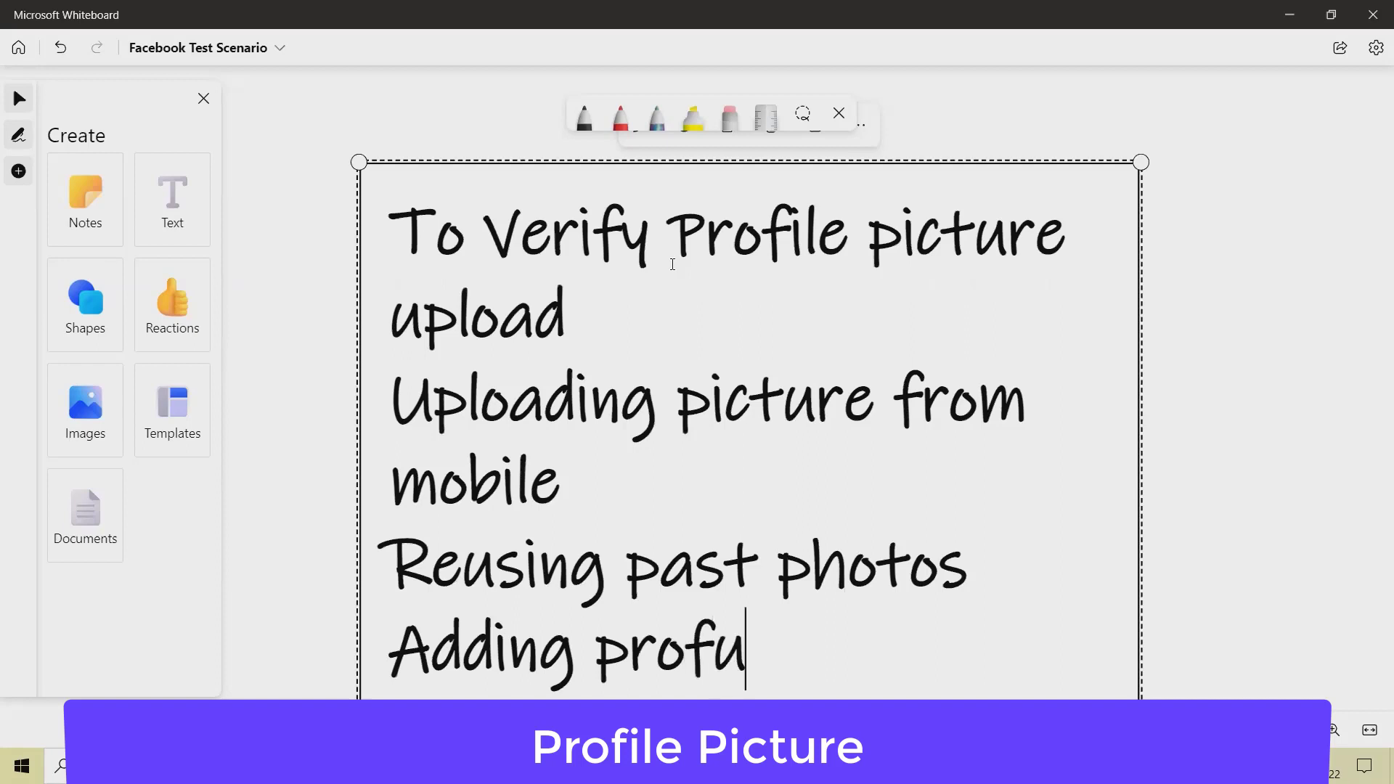
key("BackSpace")
type("ile f")
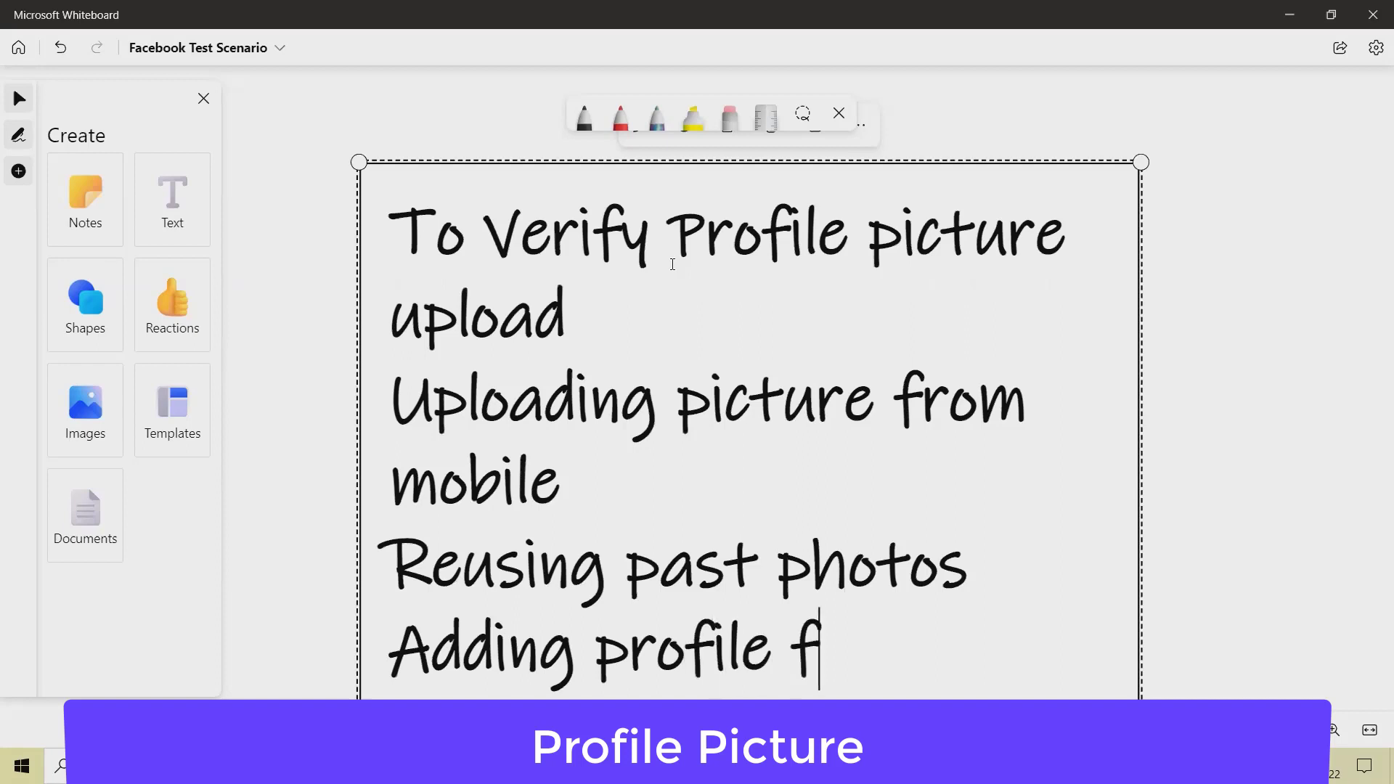
type("rom webcam")
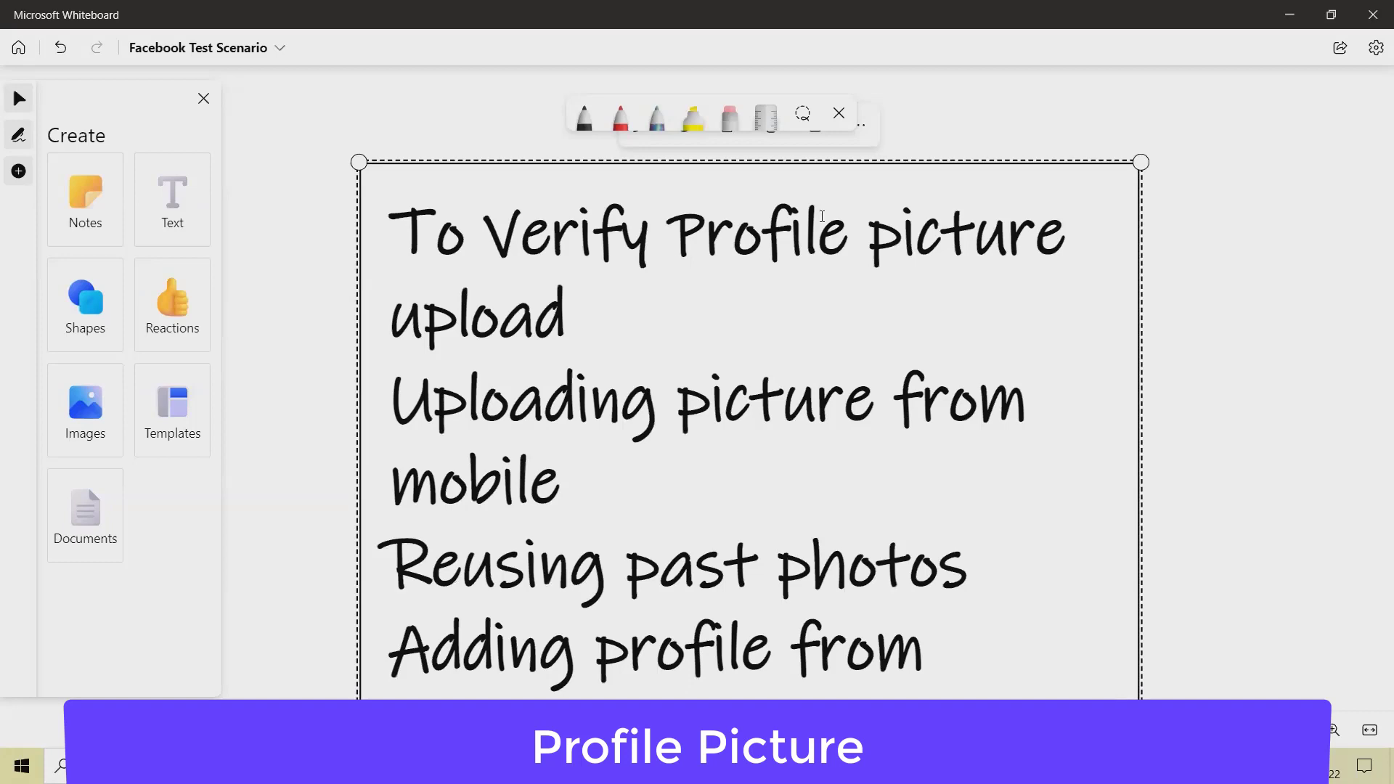
Add the heading "Cover Picture" on its own line below the profile picture scenarios
scroll(708, 271, "down", 1)
scroll(645, 252, "down", 2)
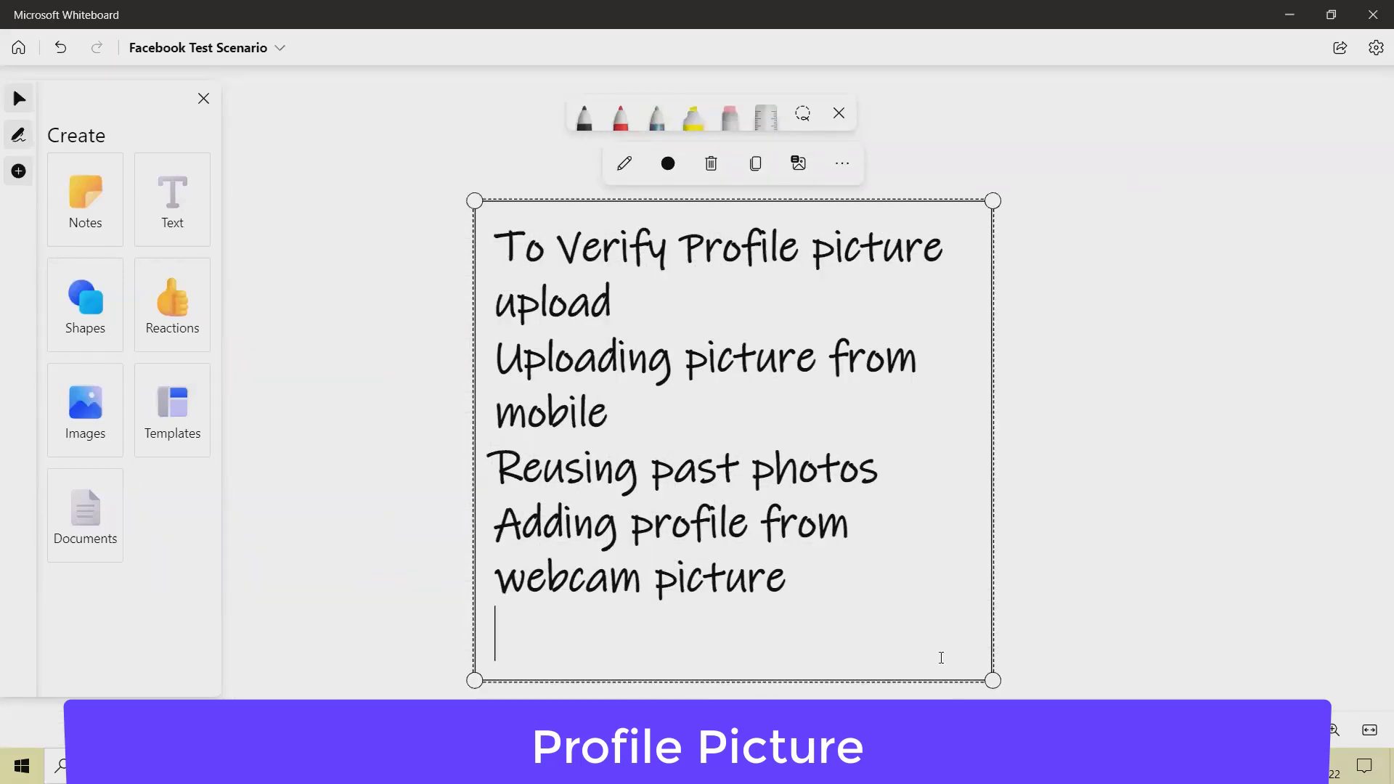
type("Cover ")
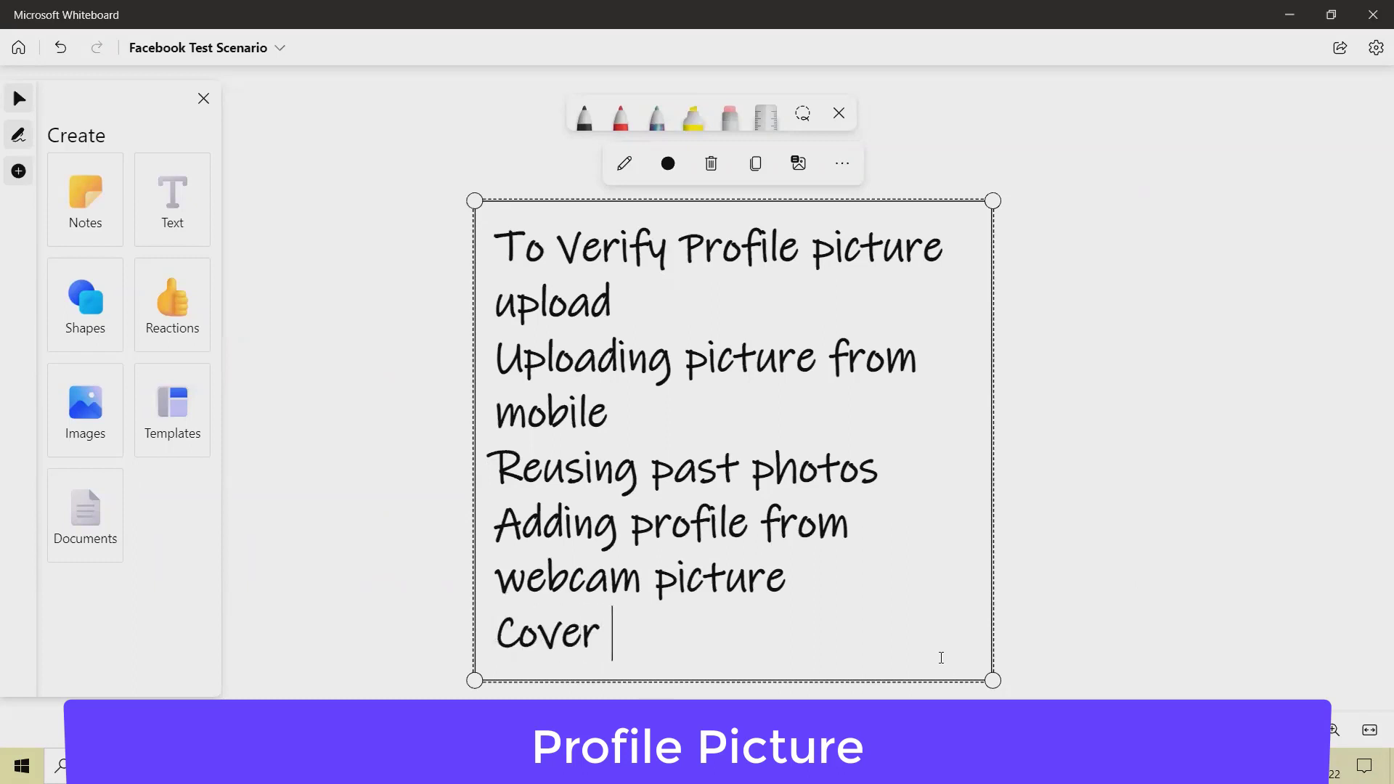
type("Picture")
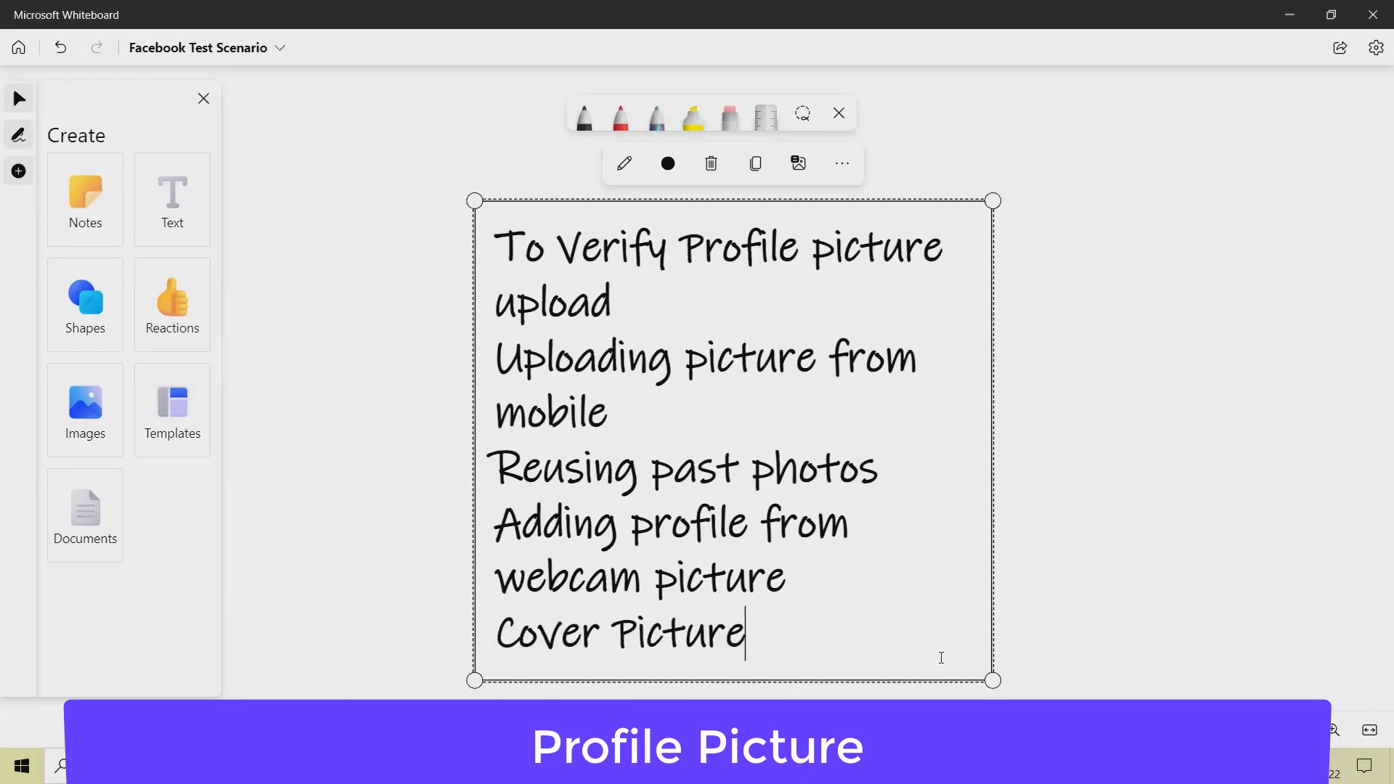
Add the scenario "Change cover picture" on a new line under the Cover Picture heading
key("Return")
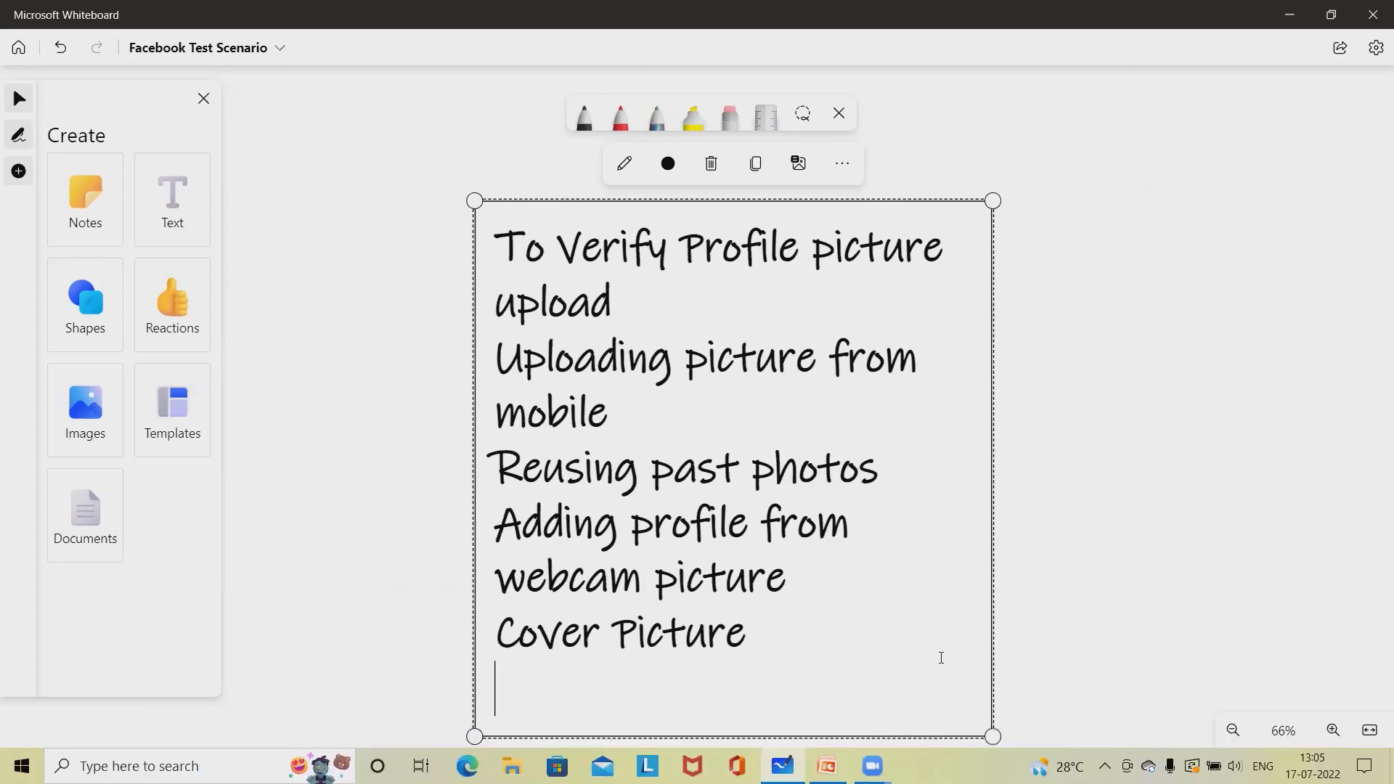
type("Chan")
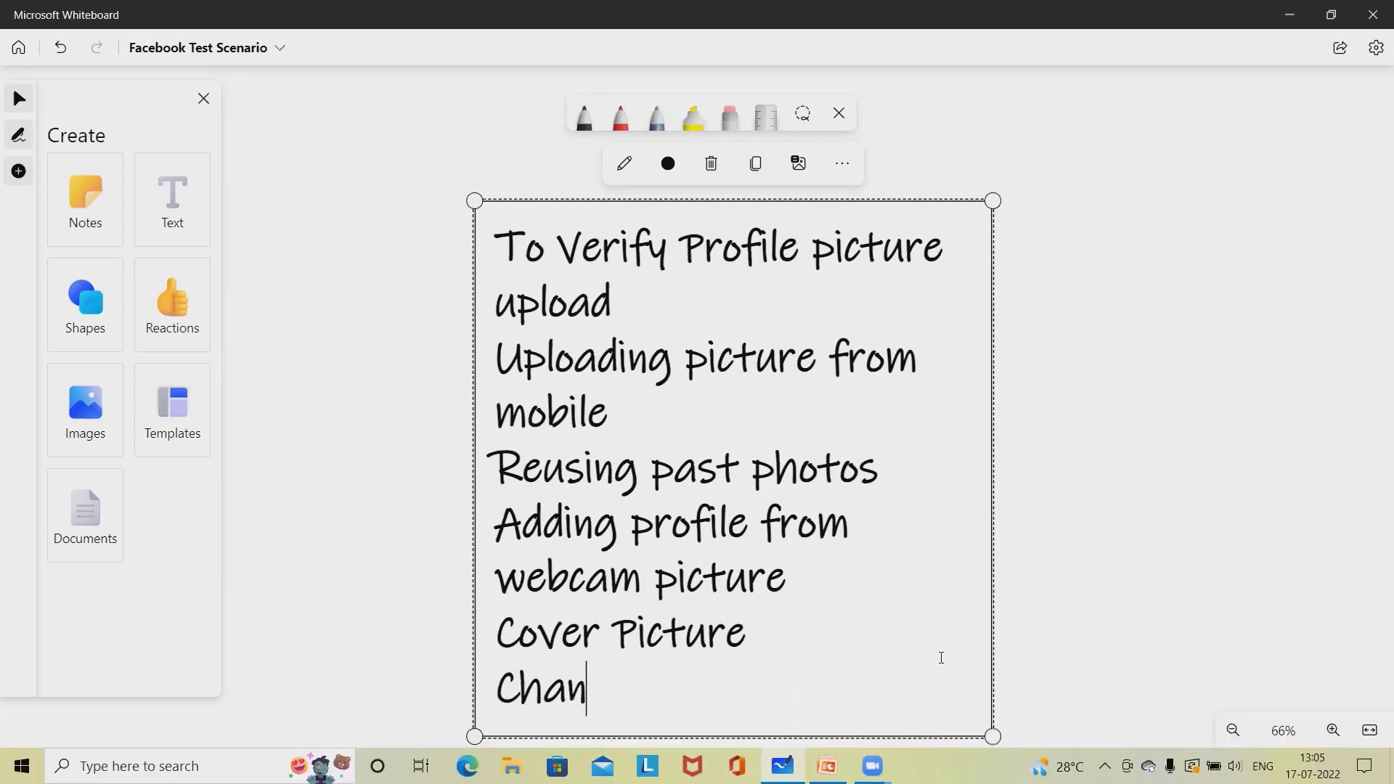
type("ge cover ")
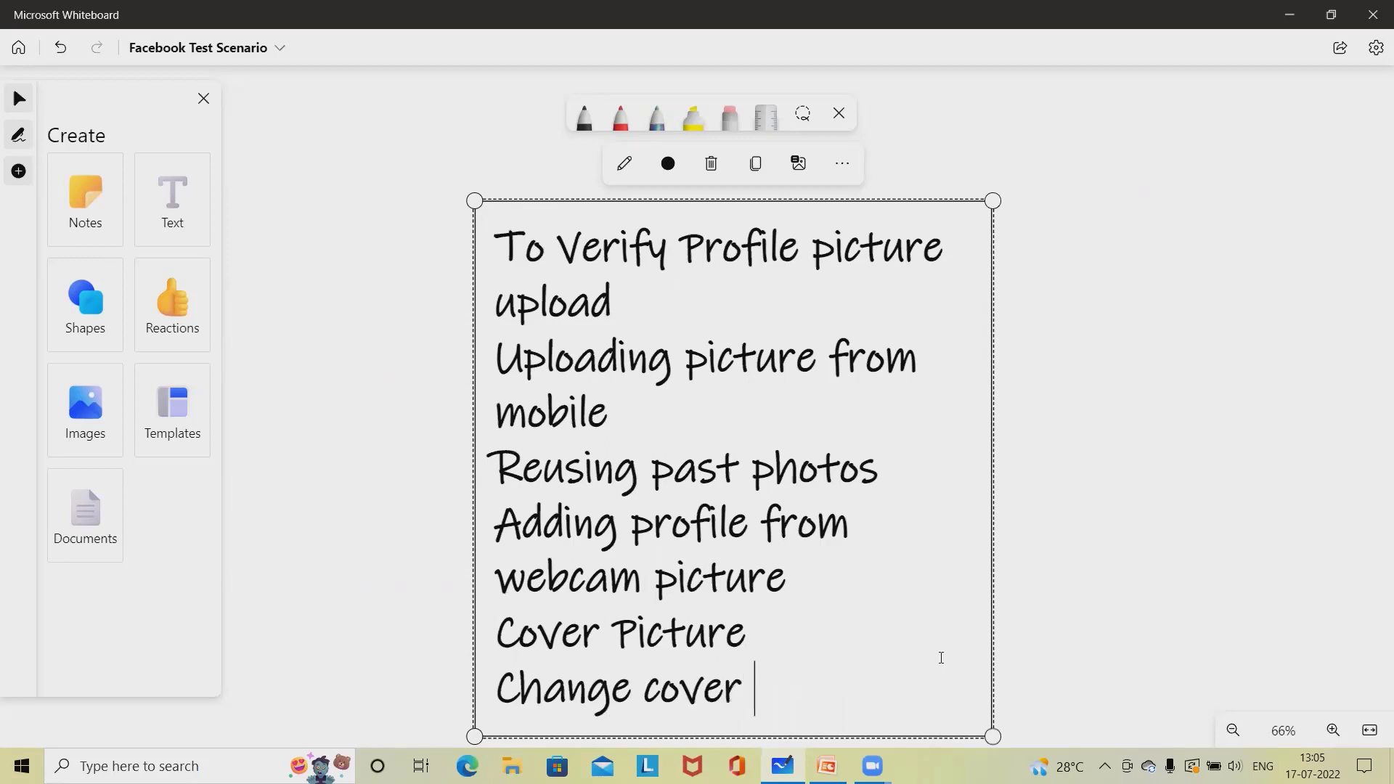
type("picture")
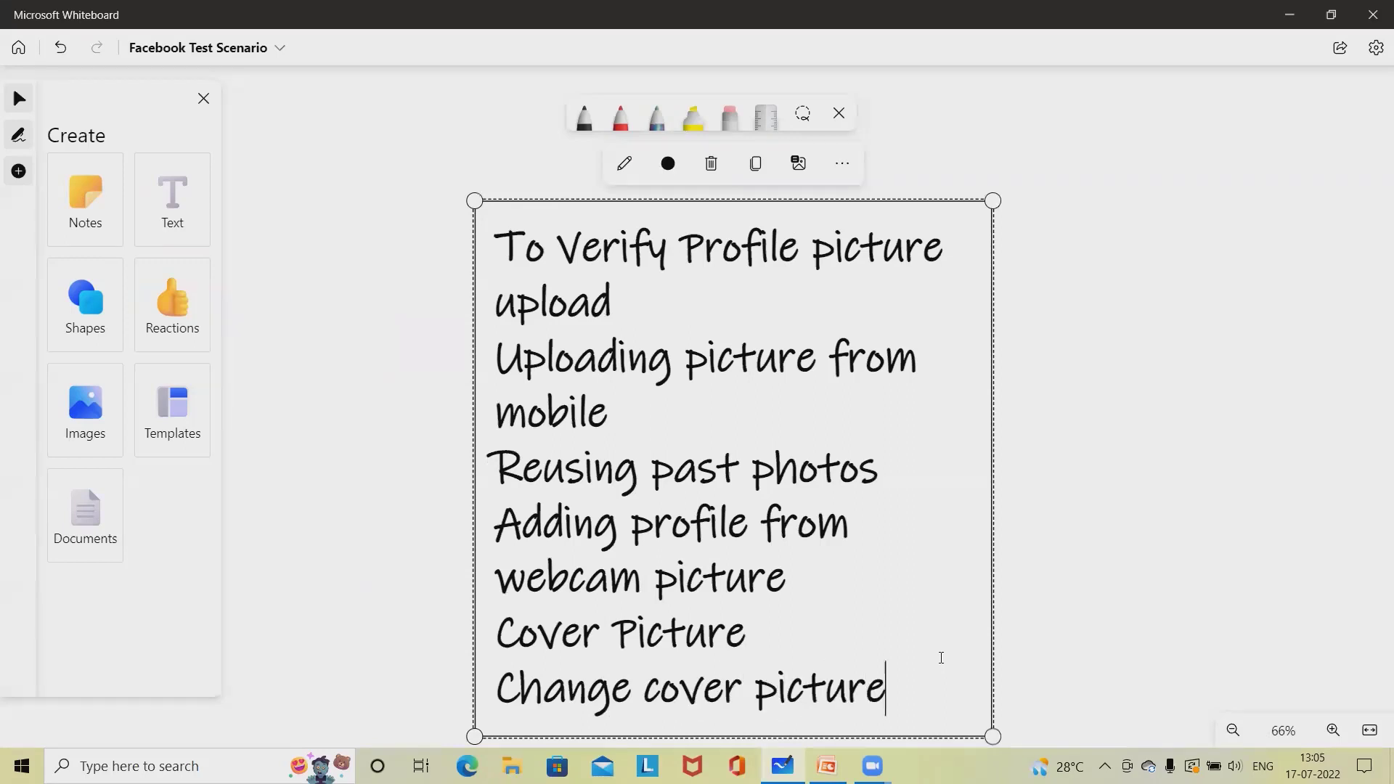
Add the scenario "Update cover picture" on a new line below "Change cover picture"
key("Return")
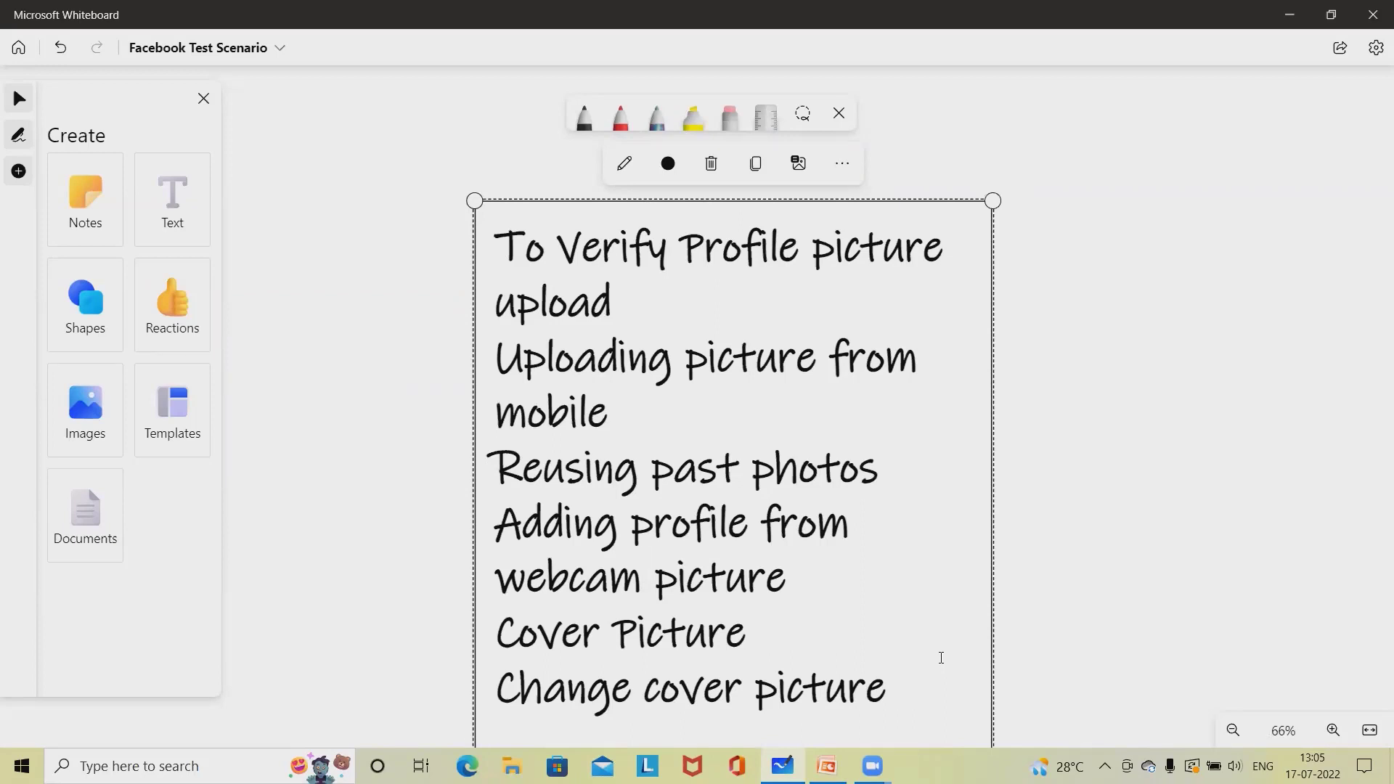
type("Update ")
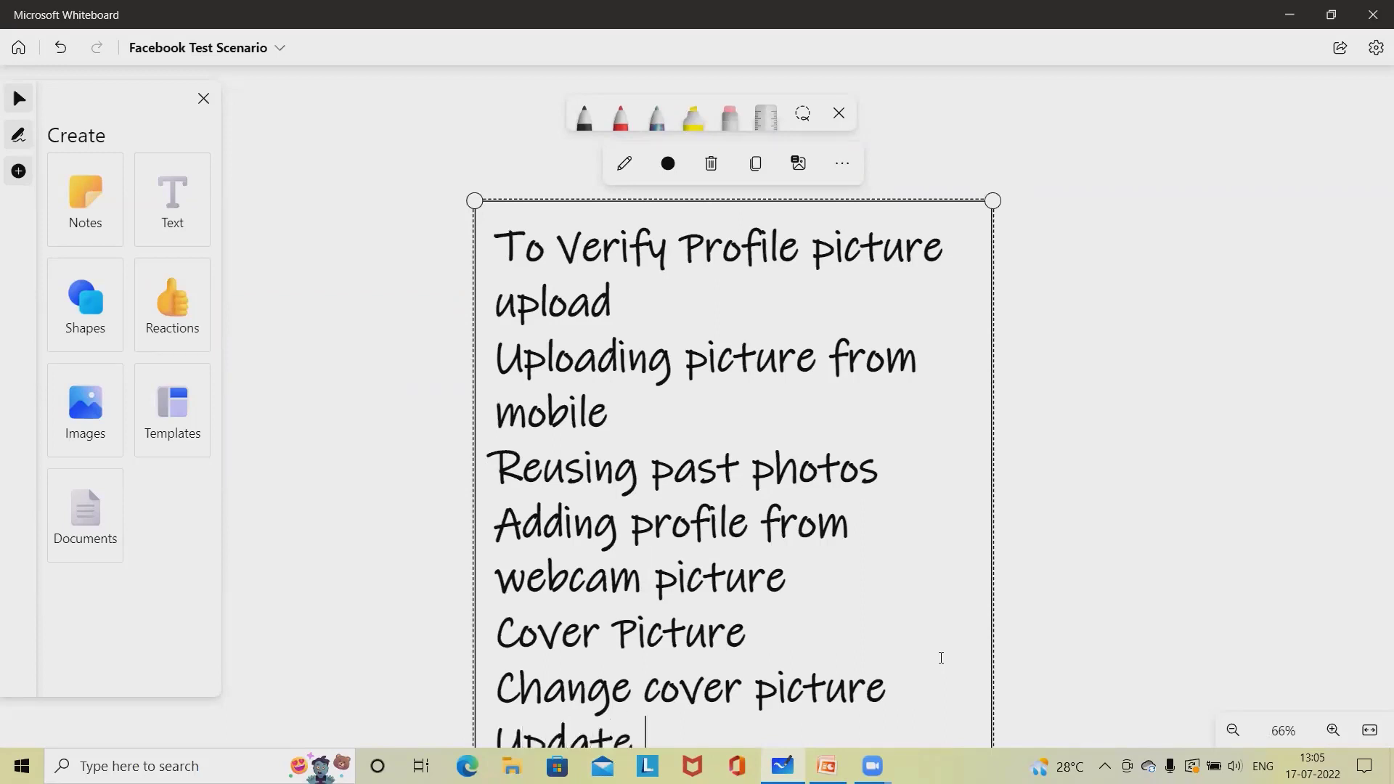
type("cover picture")
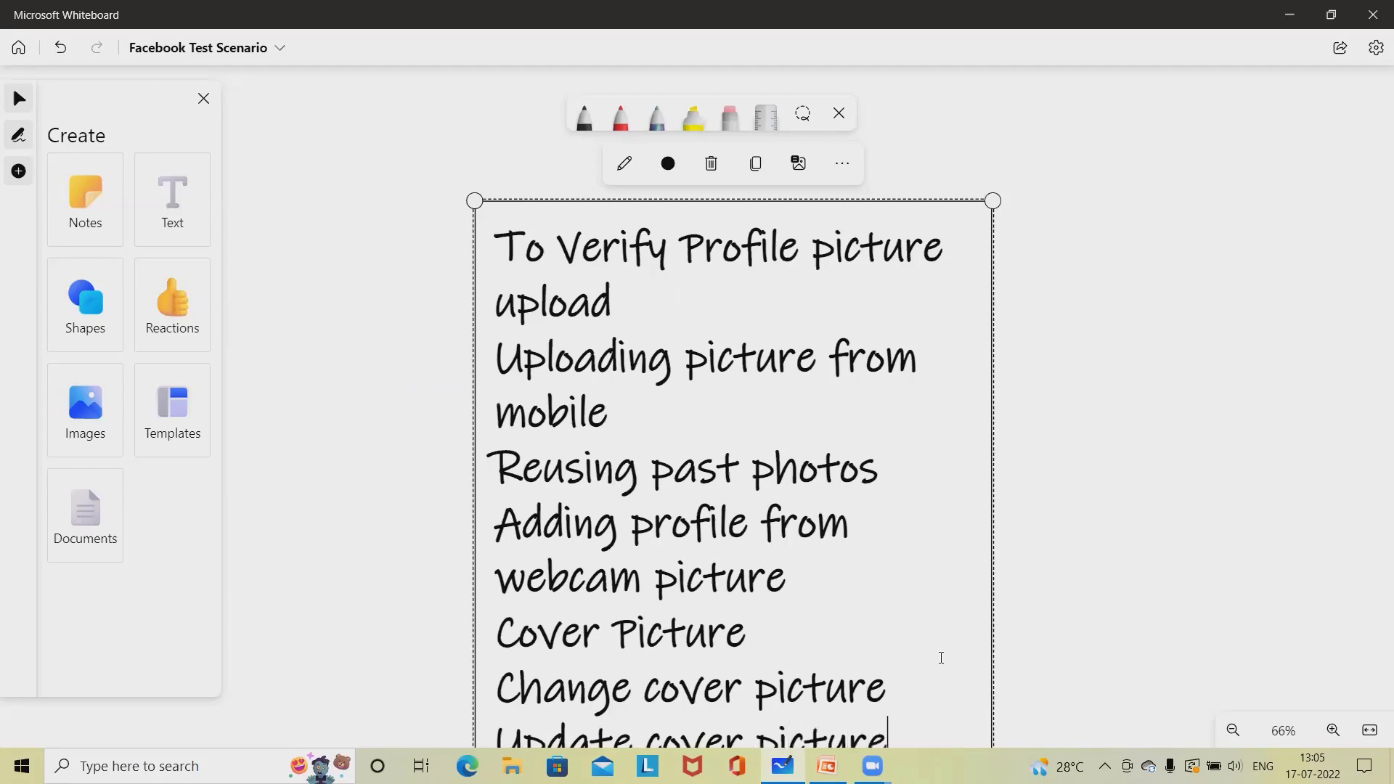
Widen the text box on the board so that each scenario fits on a single line
scroll(928, 569, "down", 1, "ctrl")
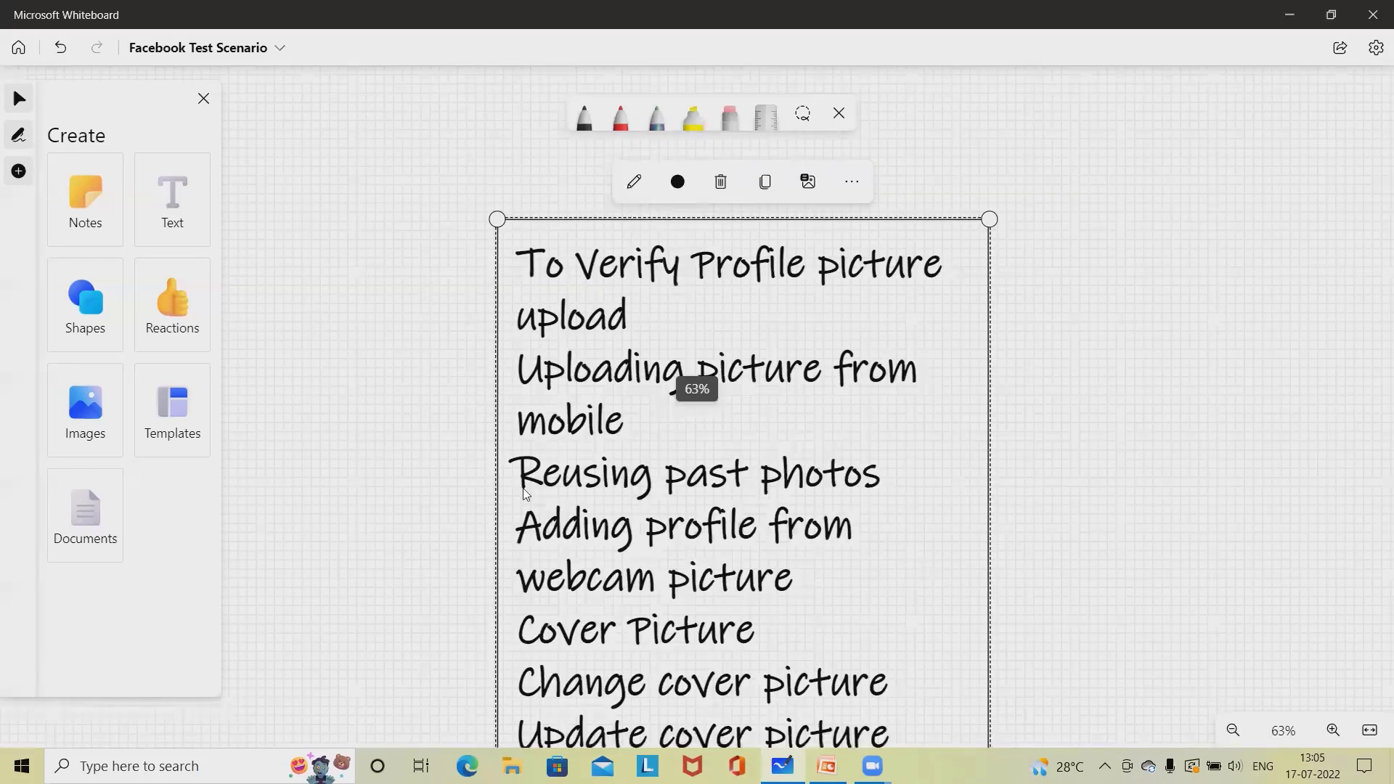
scroll(759, 470, "down", 3, "ctrl")
left_click(376, 251)
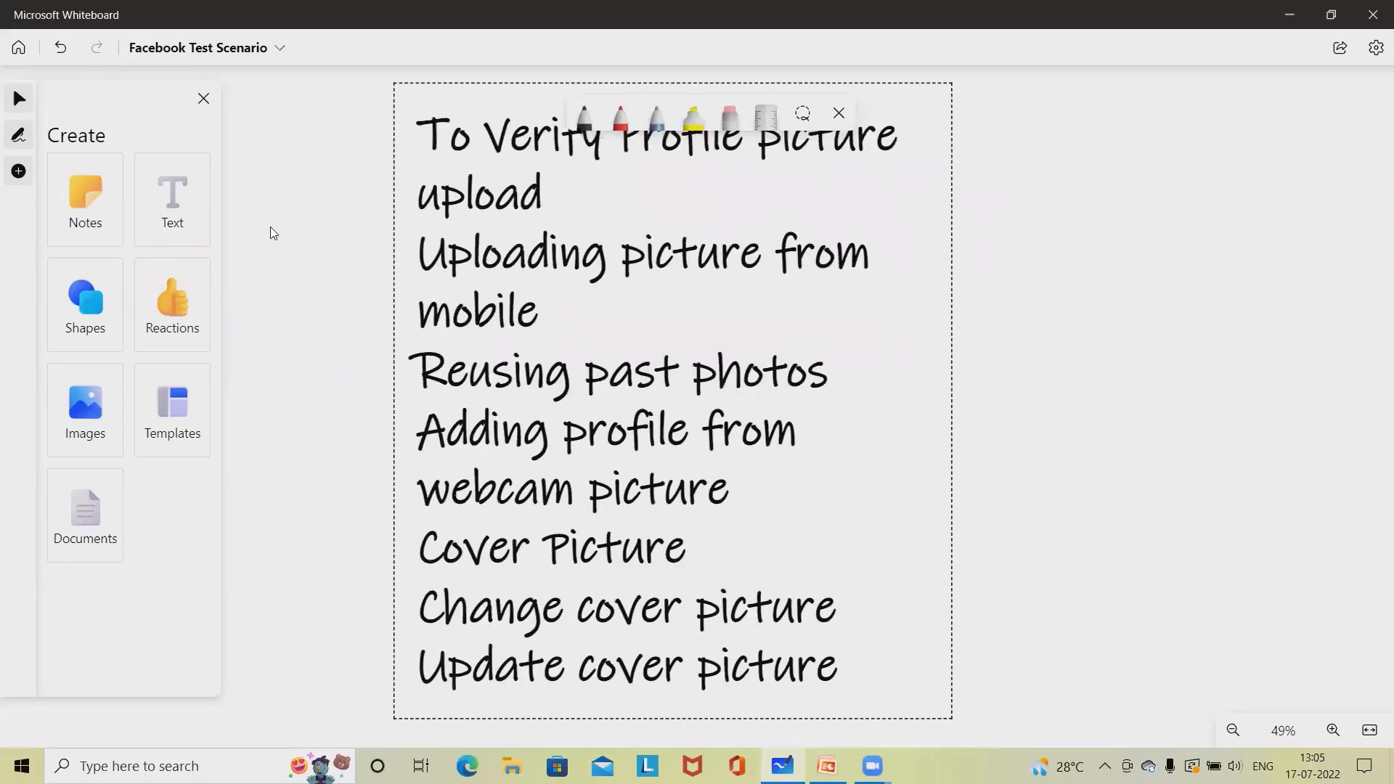
left_click(951, 718)
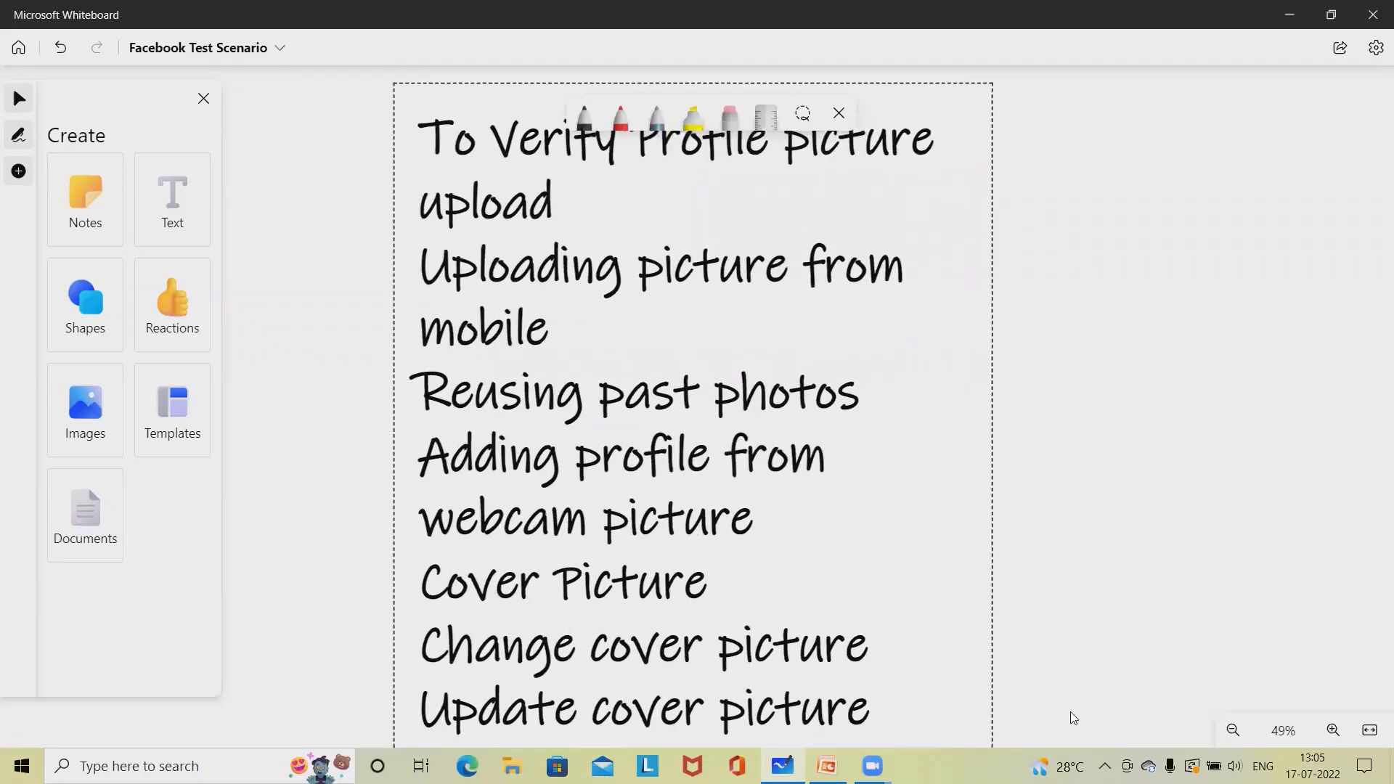
scroll(944, 625, "down", 3, "ctrl")
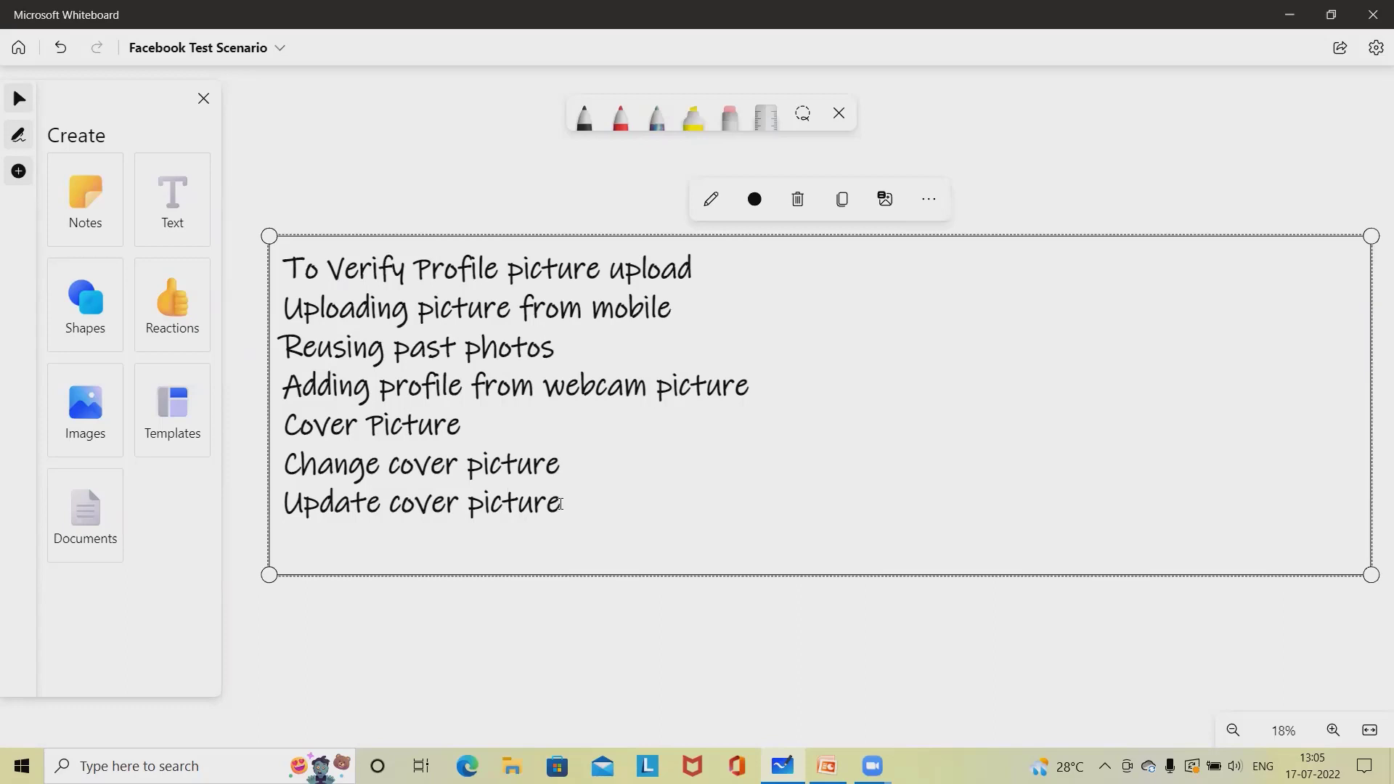
Add the scenarios "update cover picture with webcam" and "Enable camera" on separate lines below "Update cover picture"
type("update ")
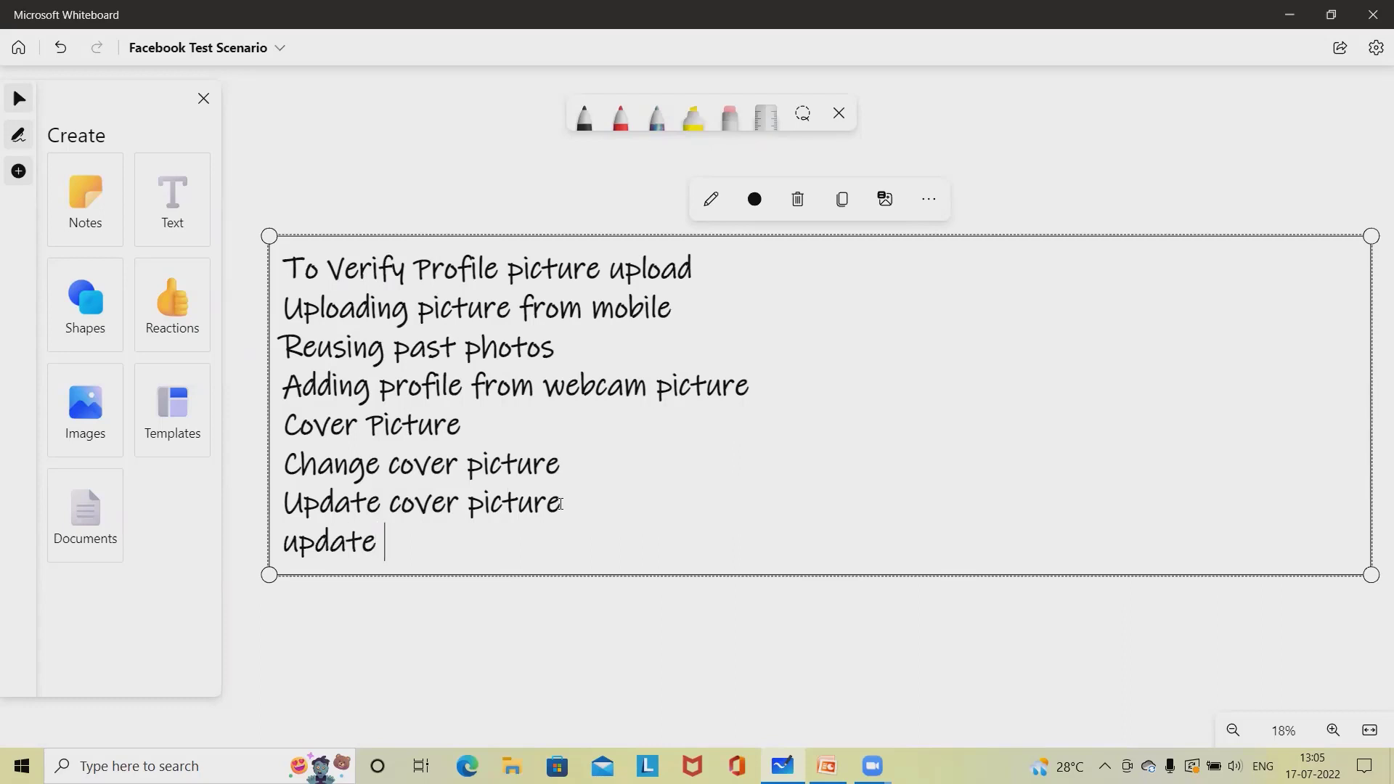
type("cover picture ")
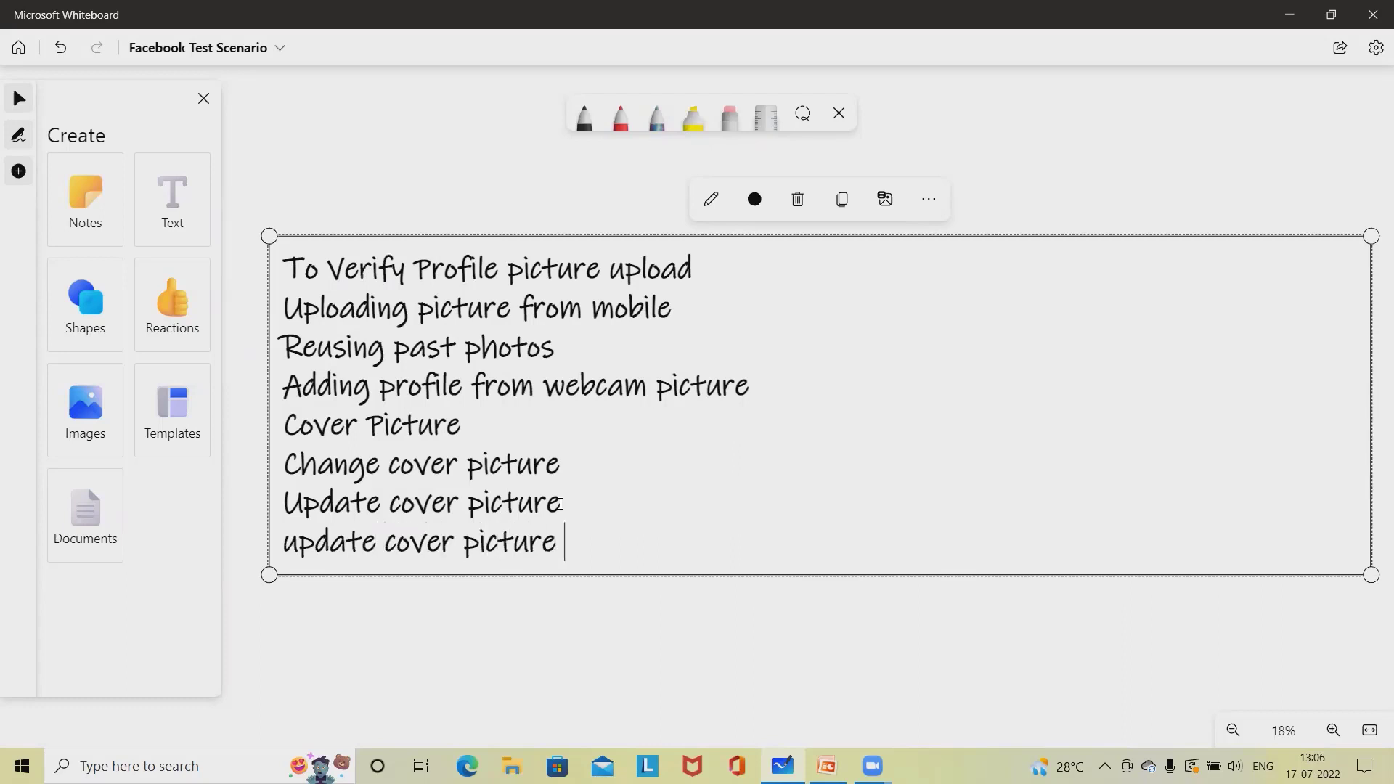
type("with webco")
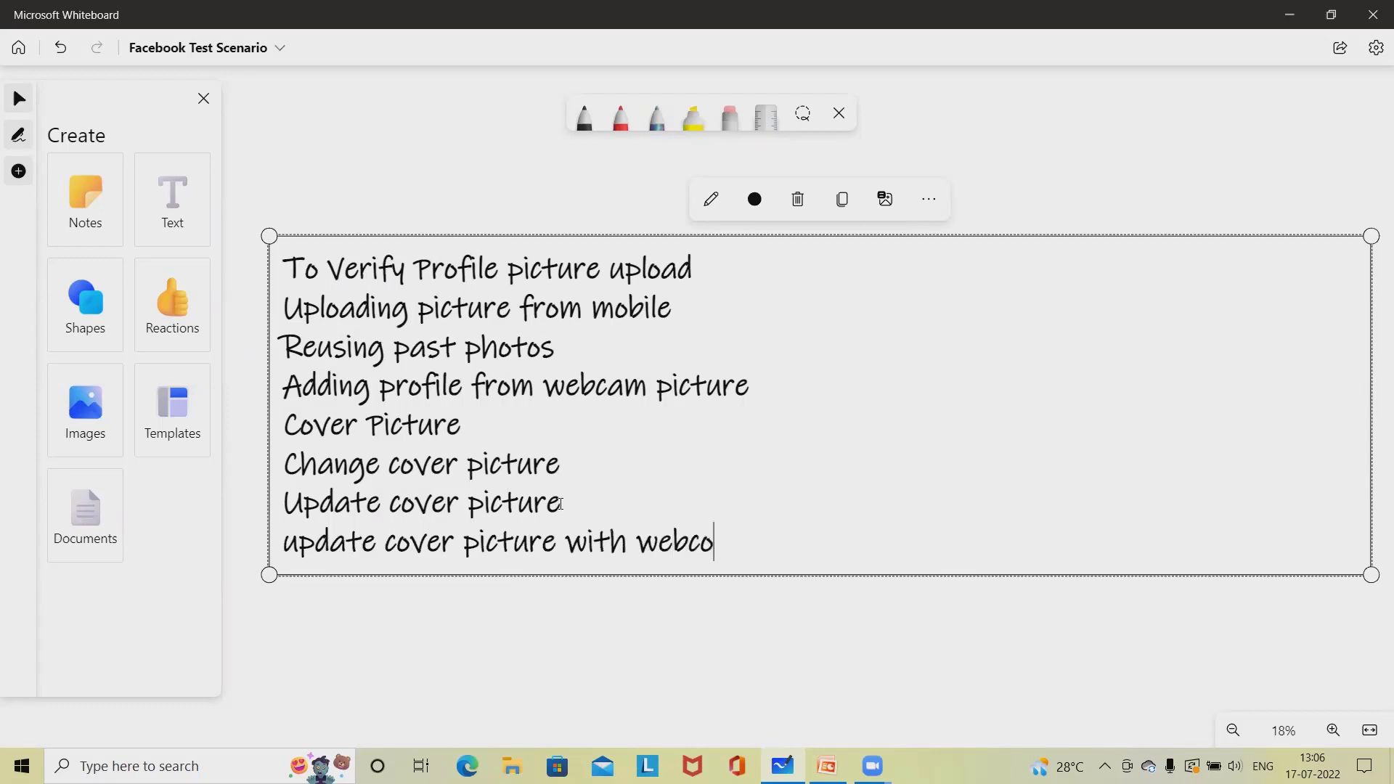
type("a")
key("BackSpace")
key("BackSpace")
type("am")
key("Return")
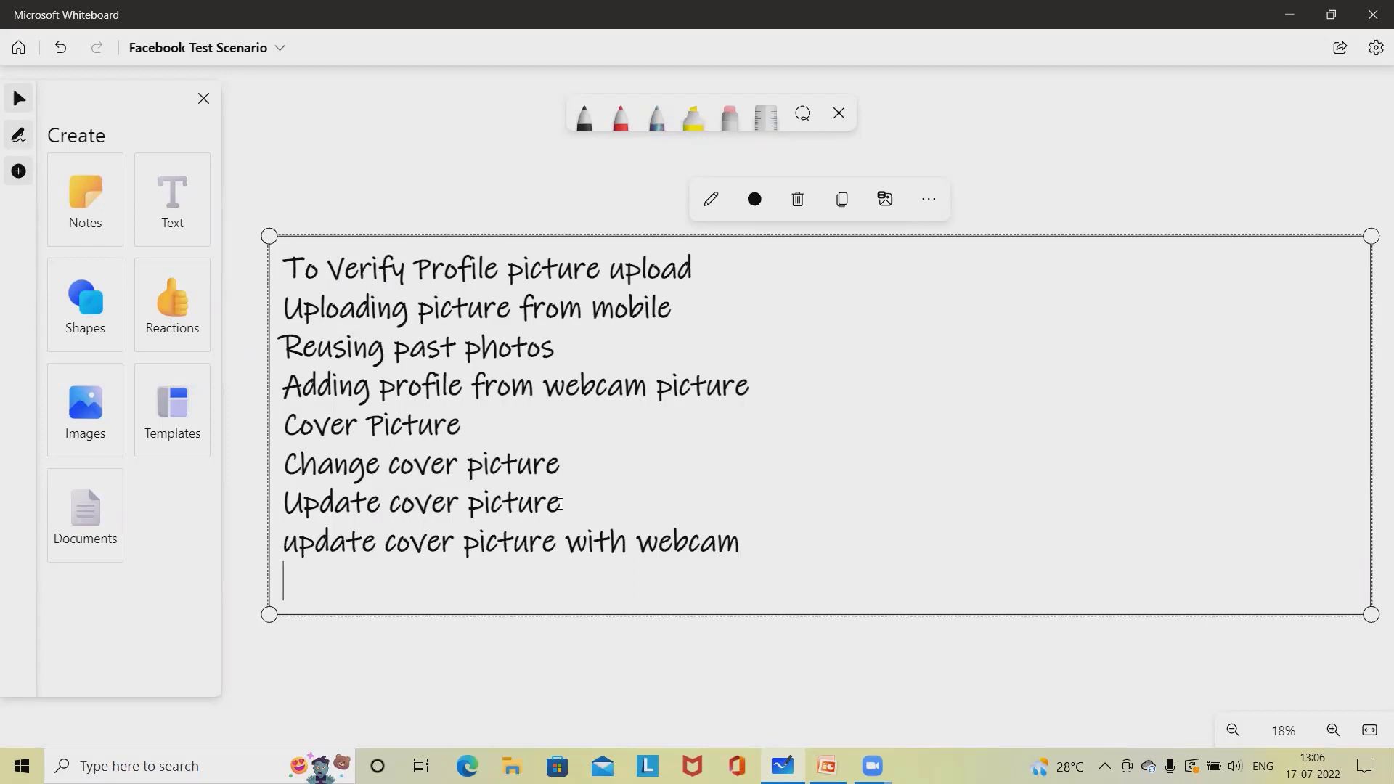
type("Enable camera")
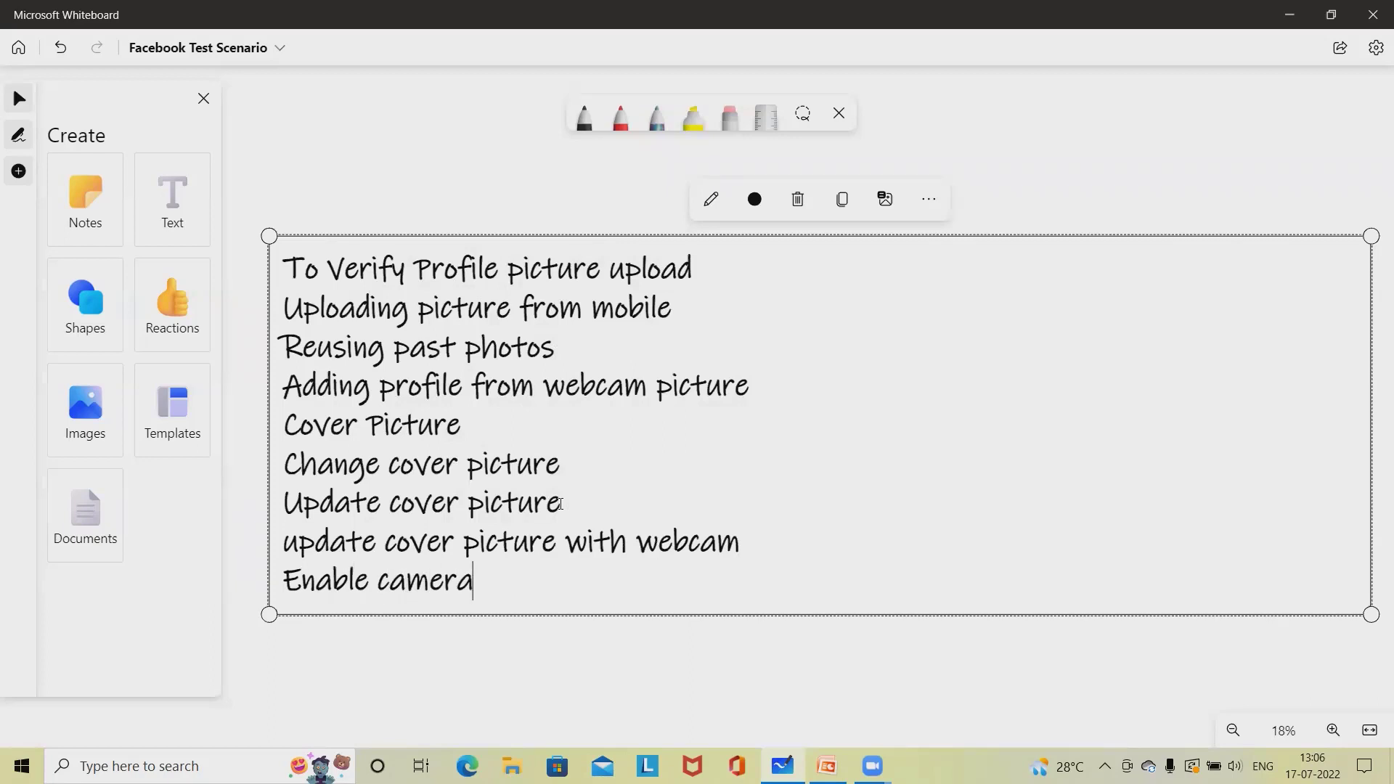
Add the scenario "unsupported picture format shoould show an error message." on a new line below "Enable camera"
key("Return")
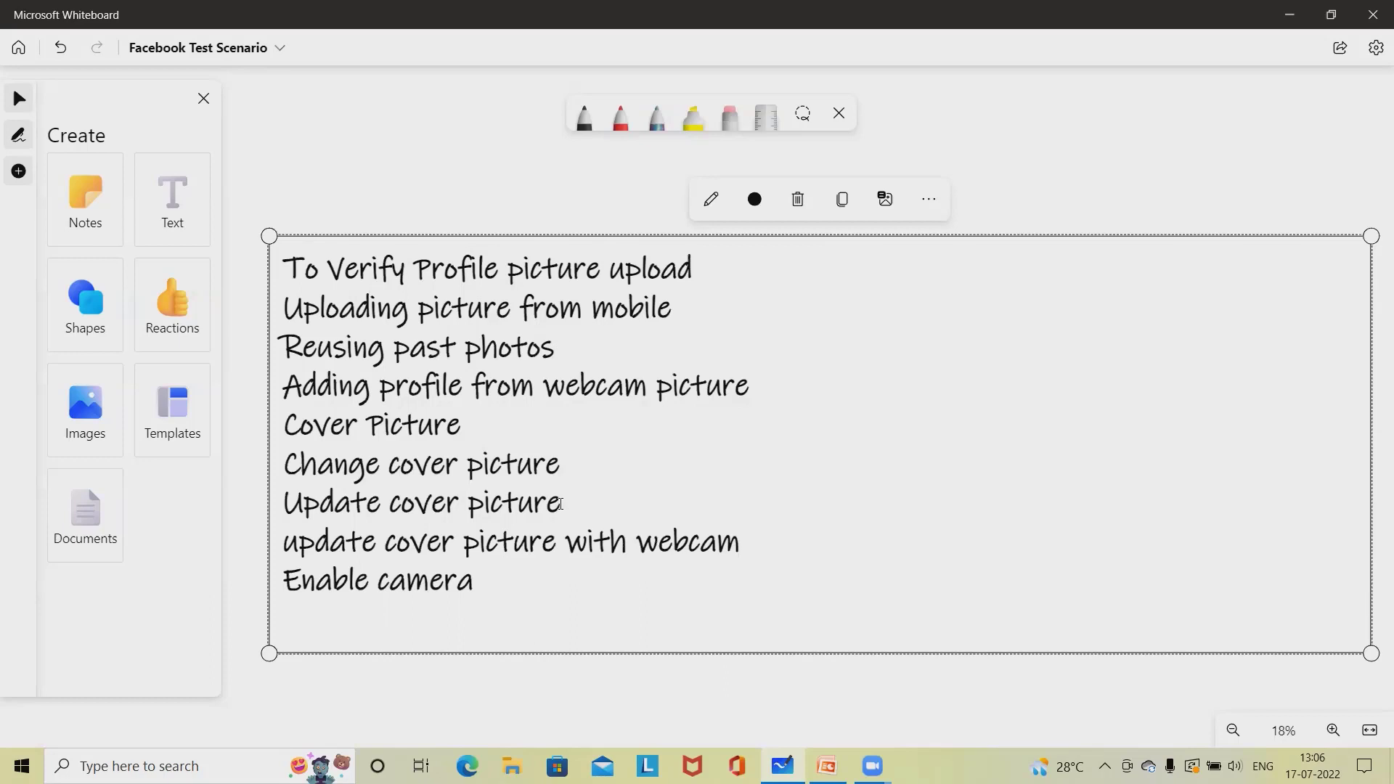
type("unsupporte")
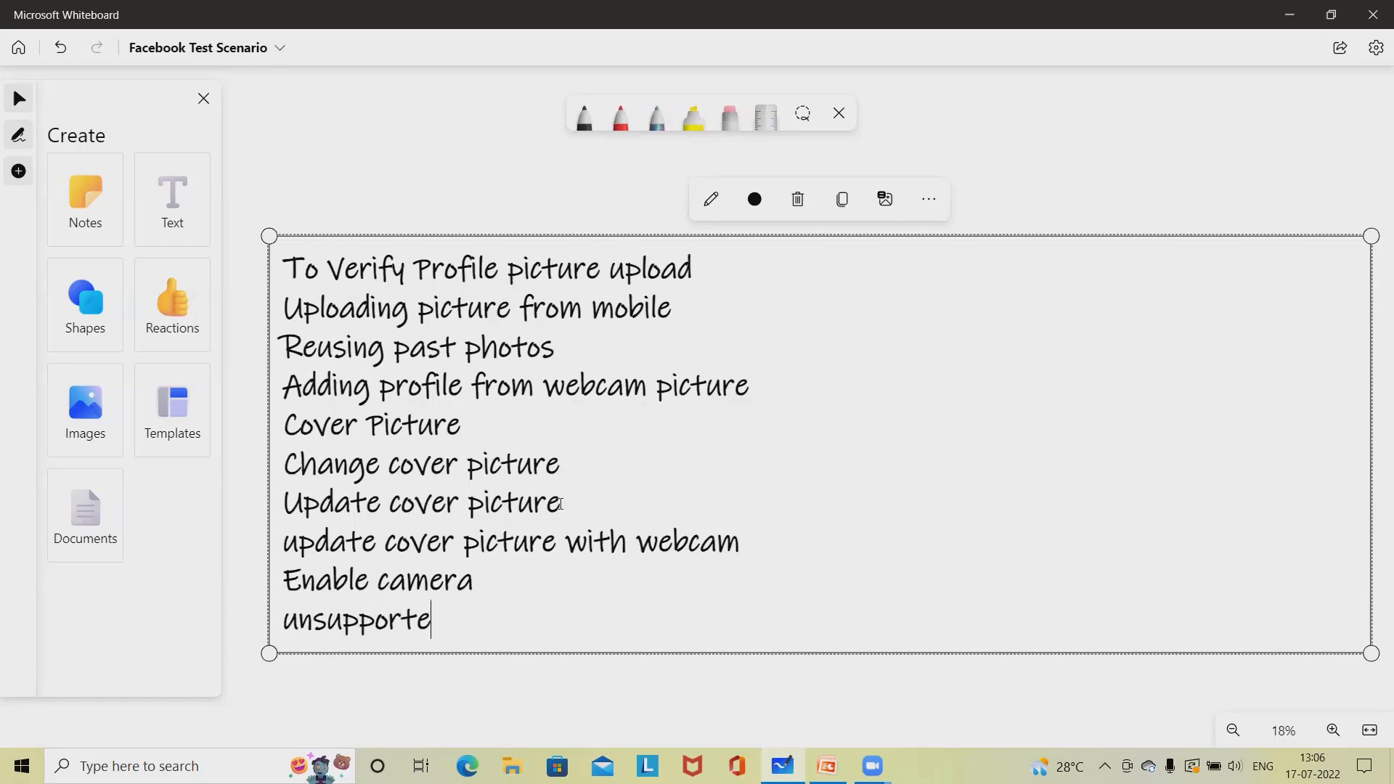
type("d pictur")
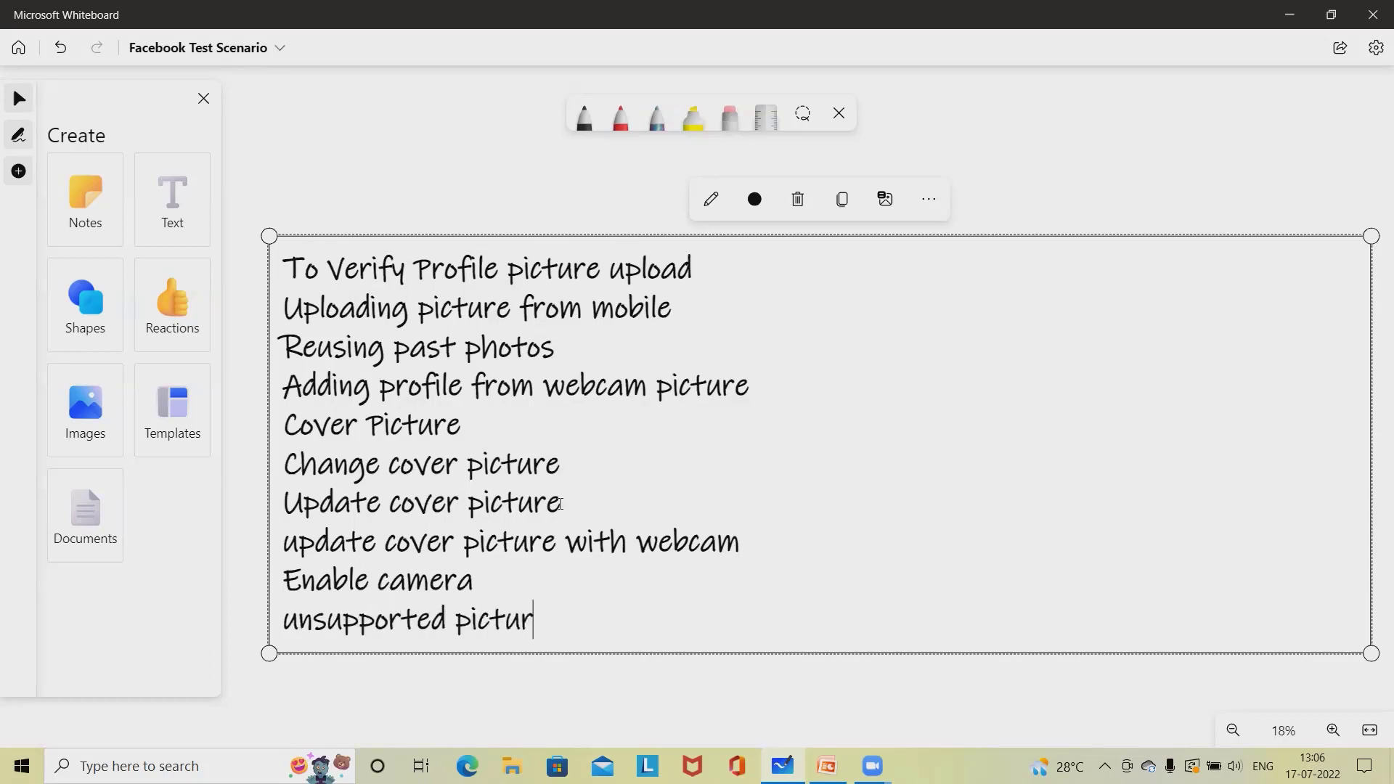
type("e format show;")
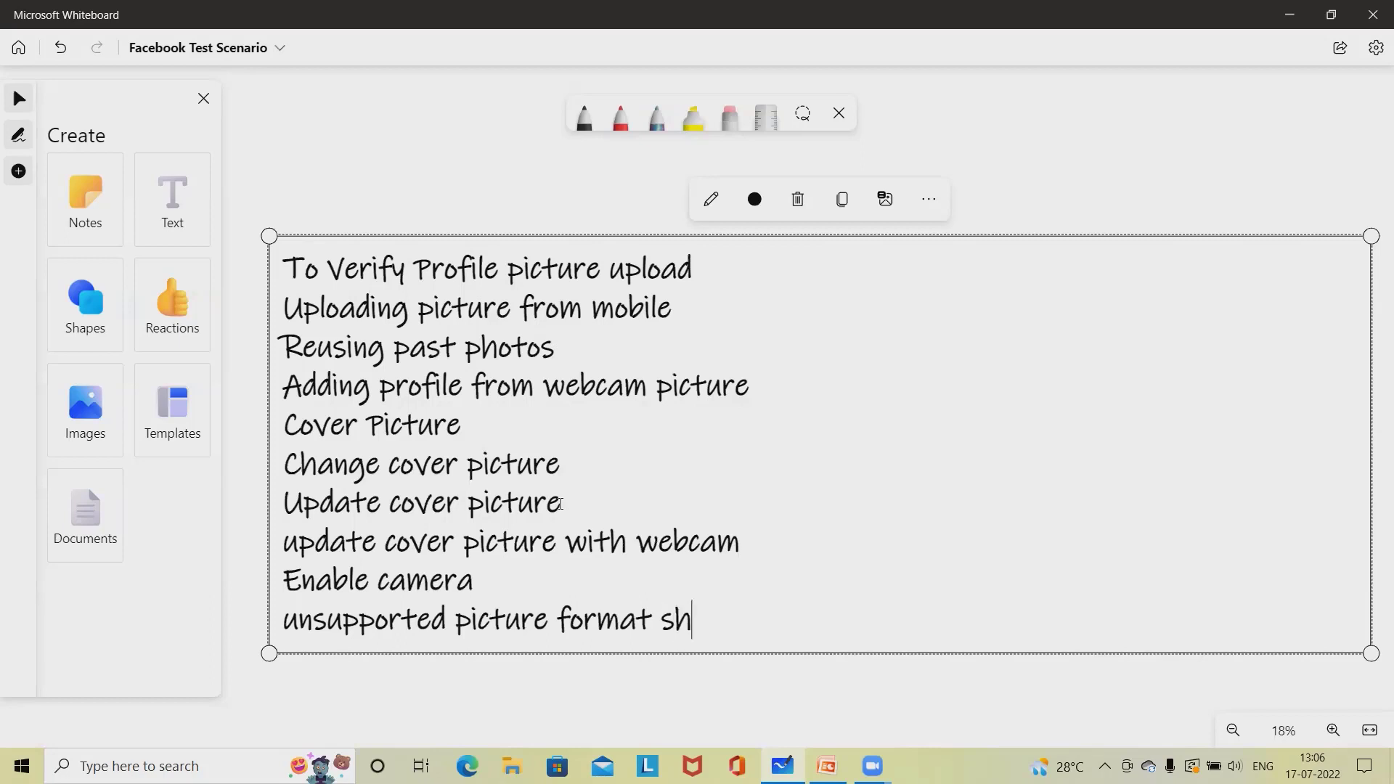
key("BackSpace")
key("BackSpace")
type("ould s")
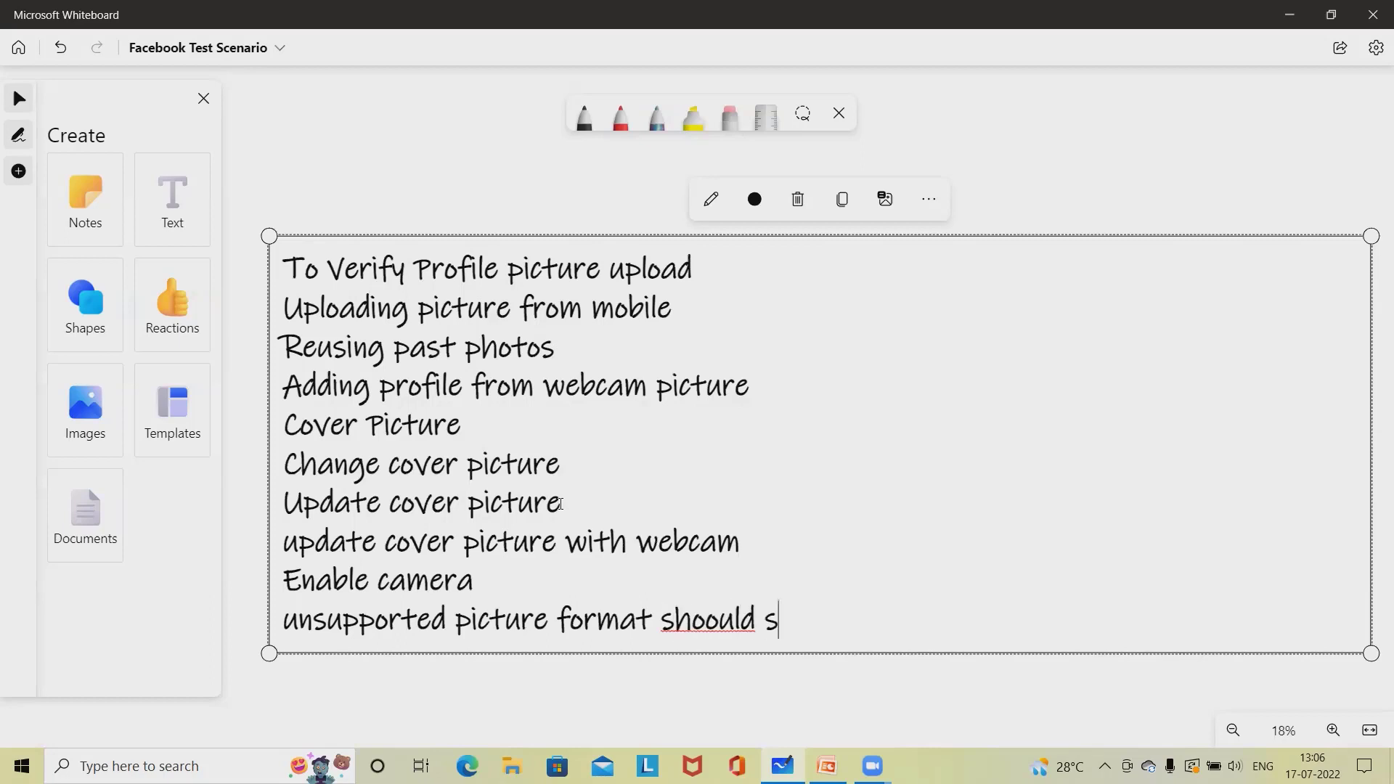
type("how an errro")
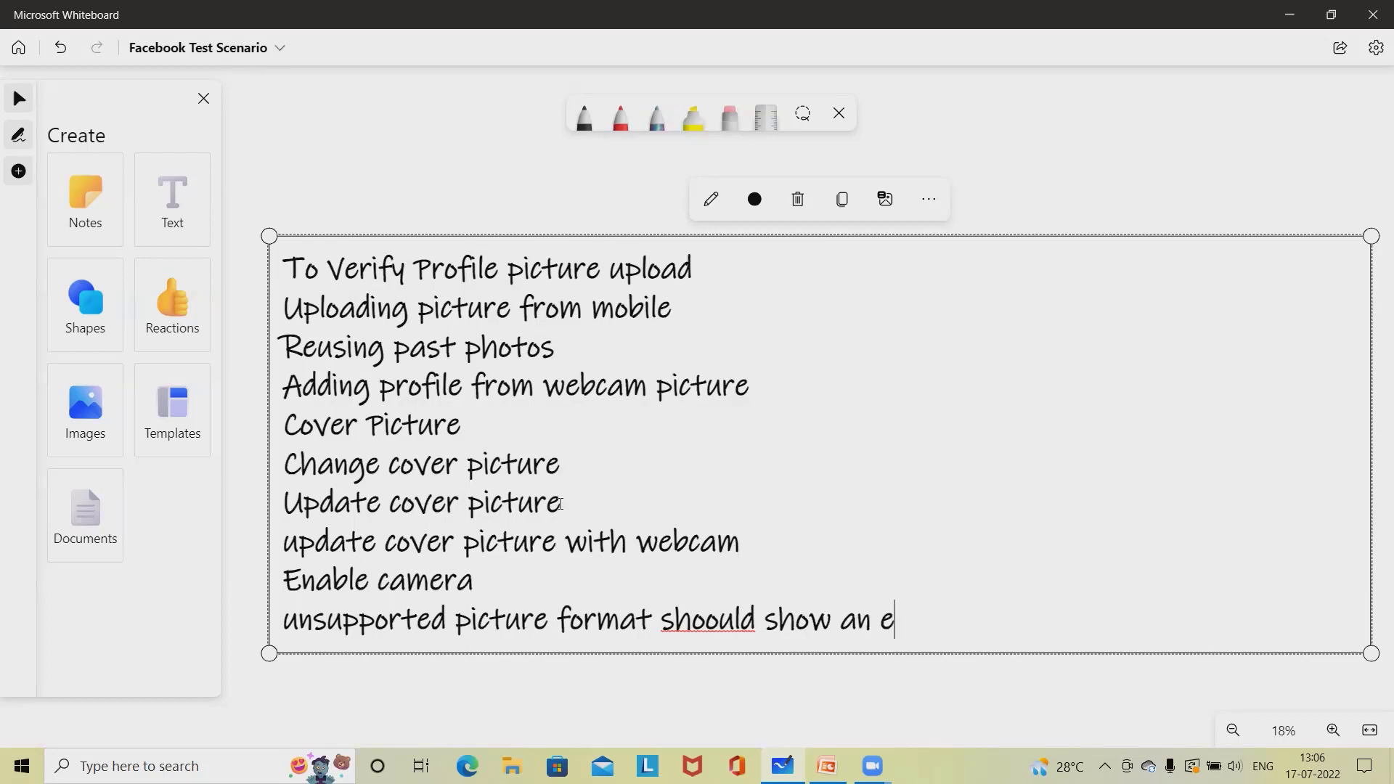
key("BackSpace")
type("]")
key("BackSpace")
key("BackSpace")
type("or message.")
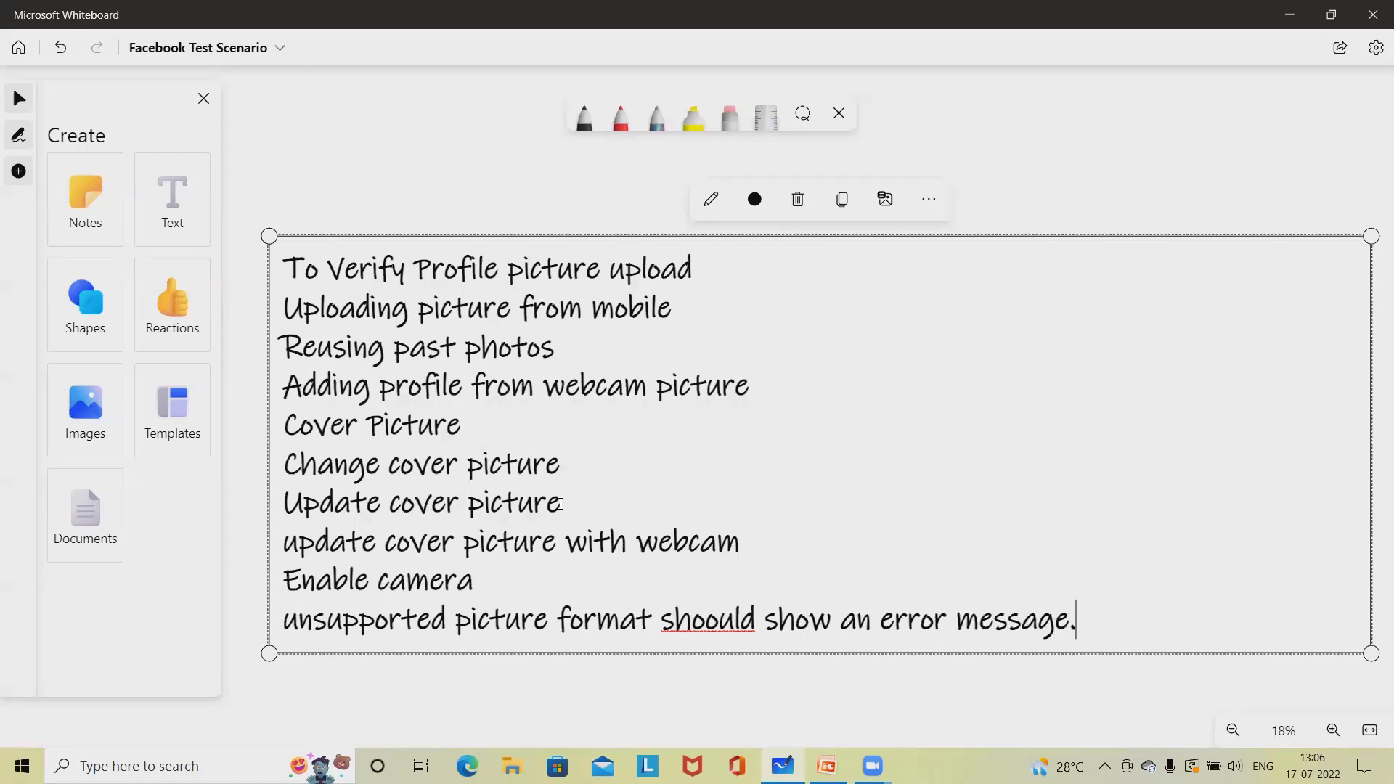
Add the scenario "Error on maximum size" on a new line below the unsupported picture format scenario
key("Return")
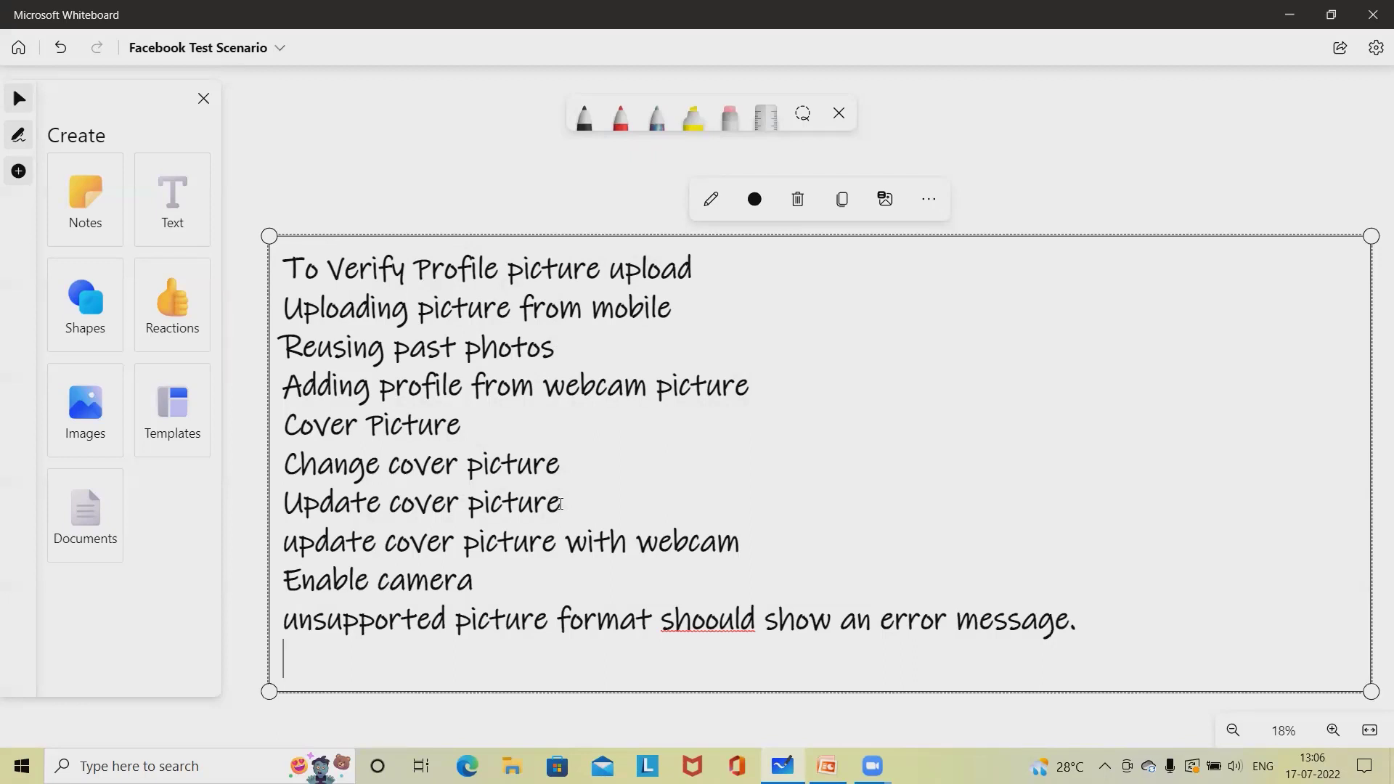
type("Error on ")
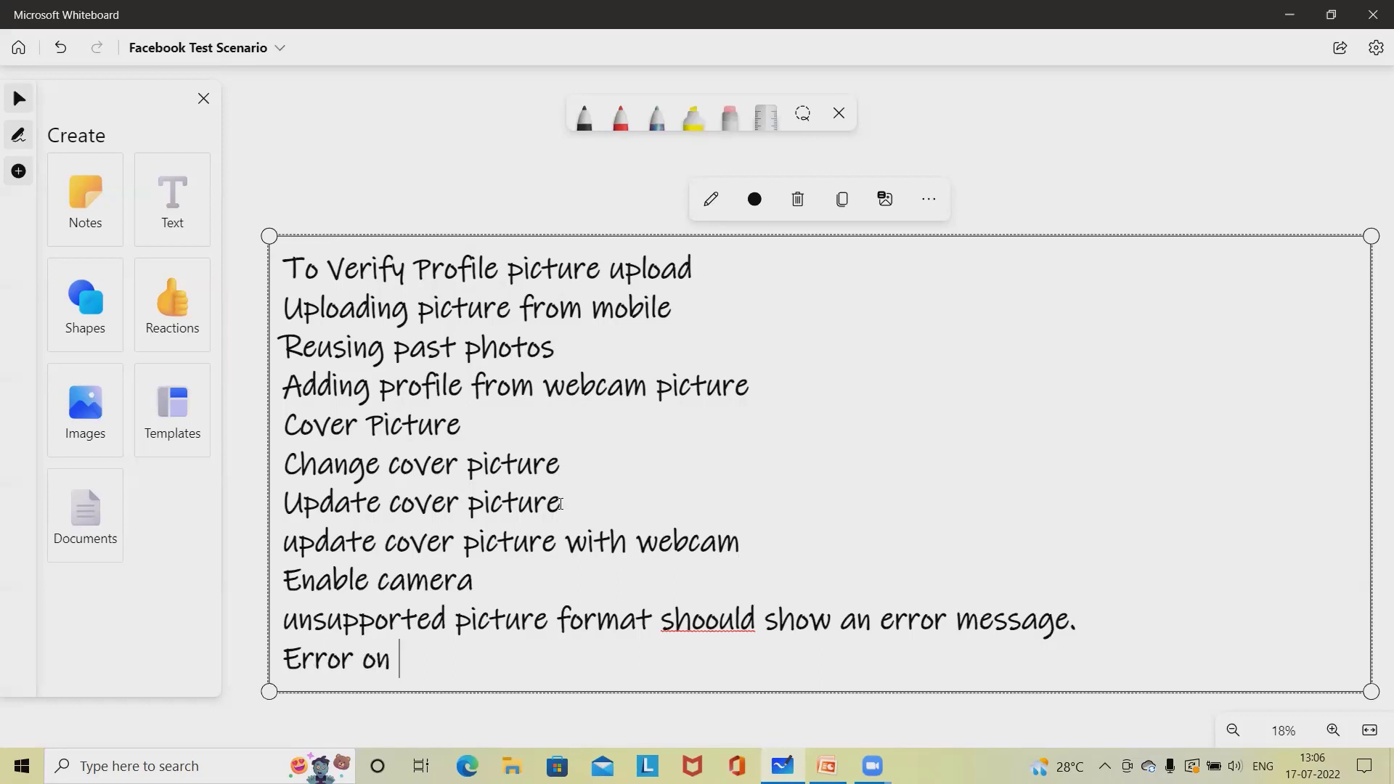
type("maxim")
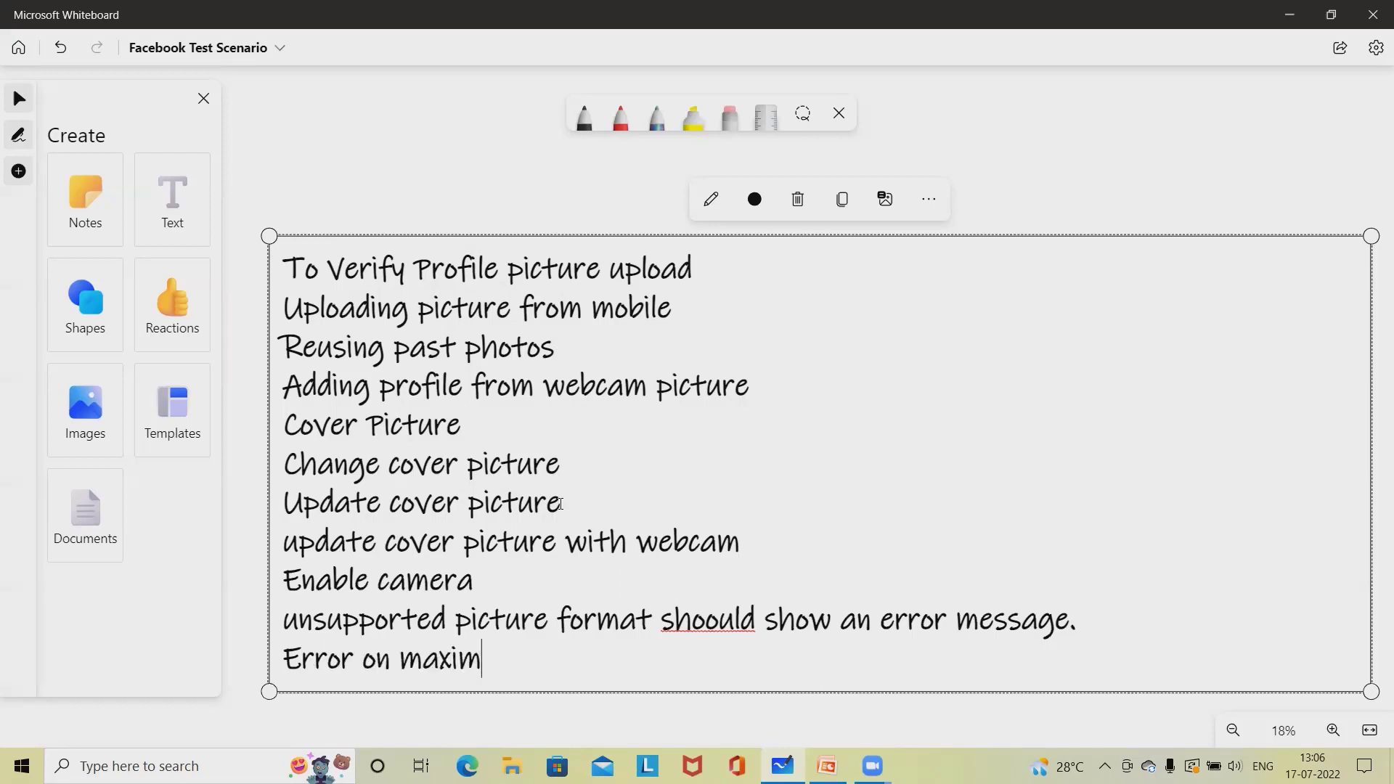
type("um six")
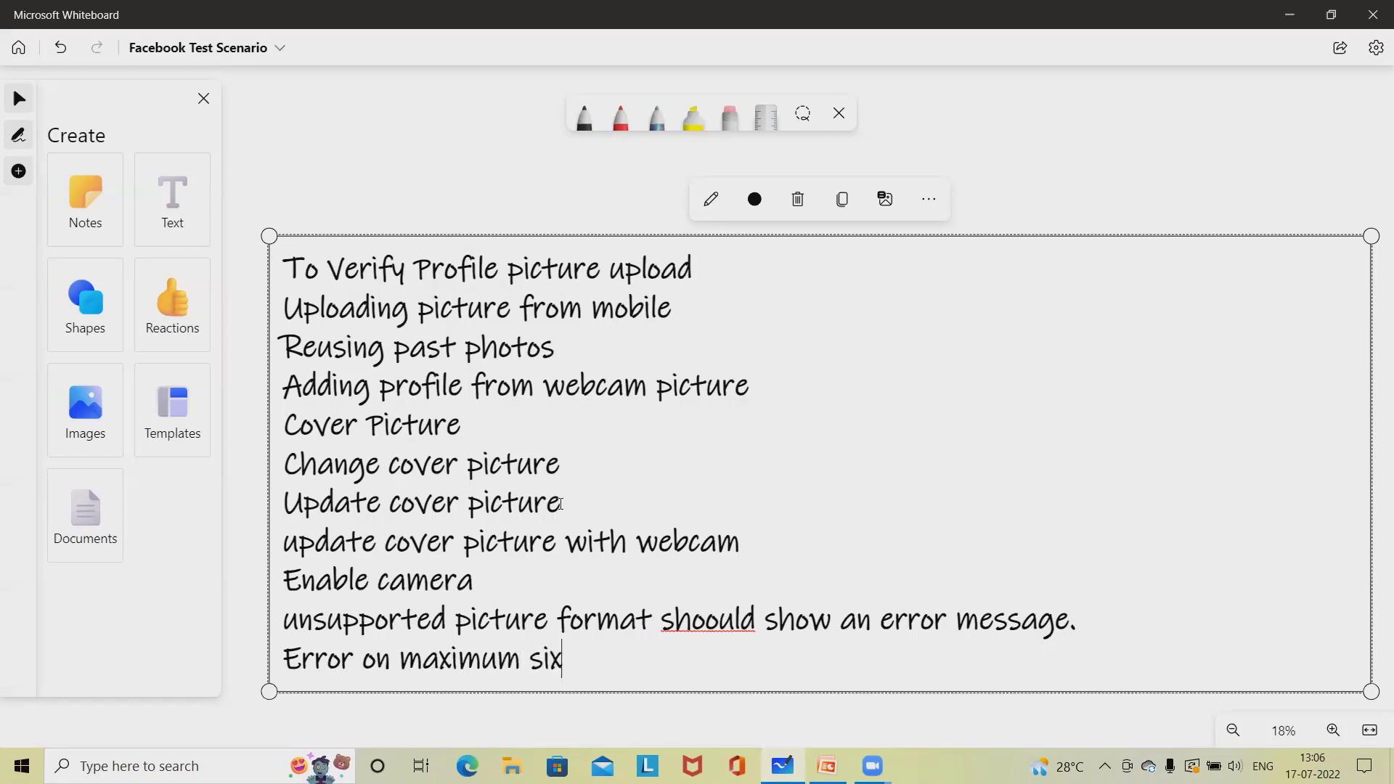
key("BackSpace")
type("ze")
Add the scenario "Minimum size for profile and cover picture" on a new line below the maximum size scenario
key("Return")
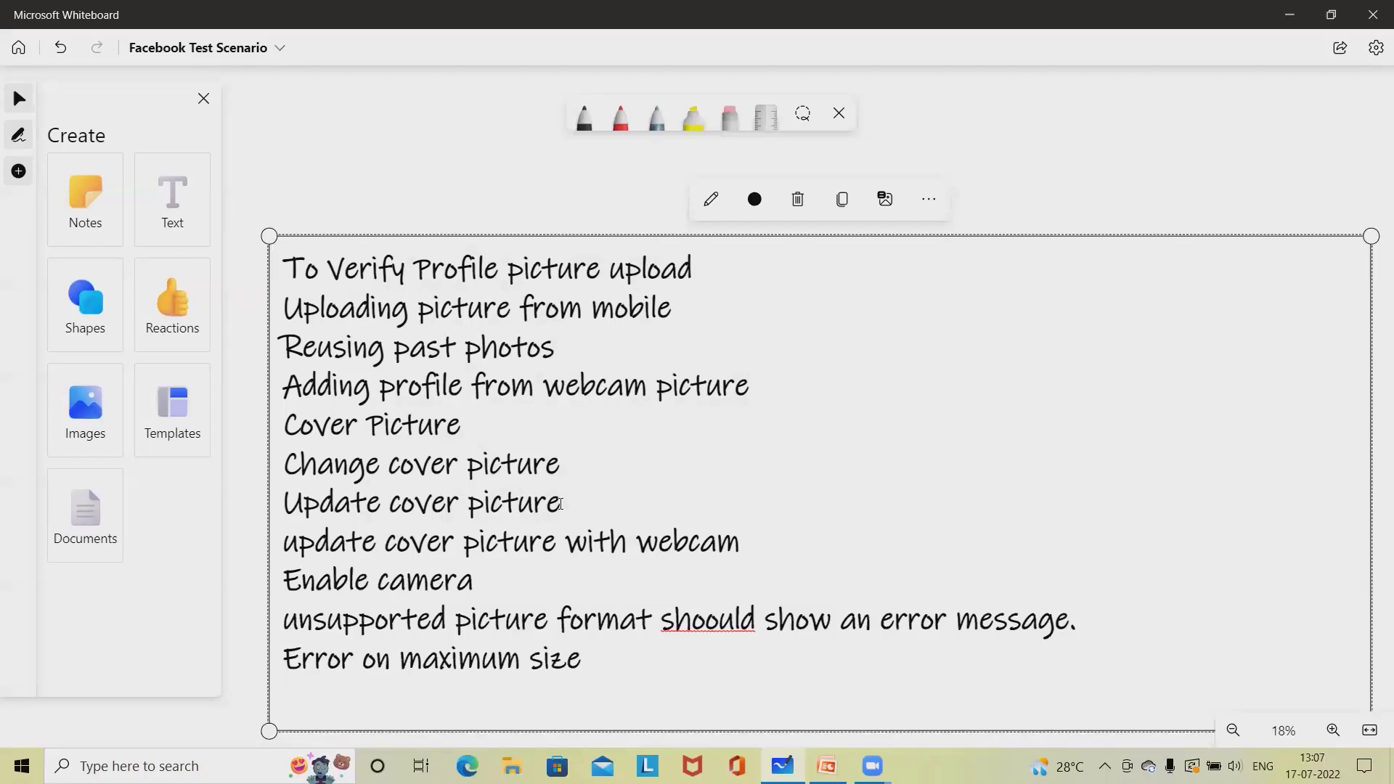
type("Minimum si")
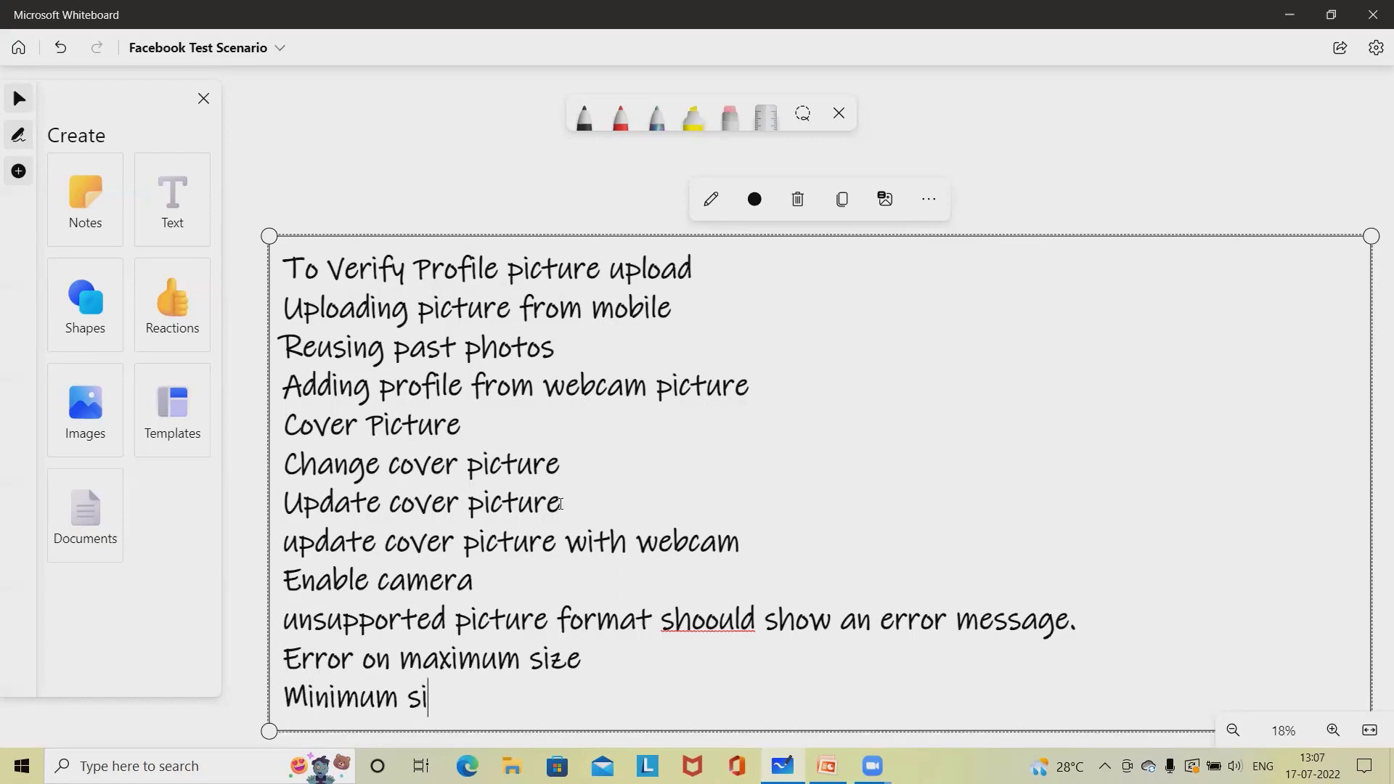
type("ze for")
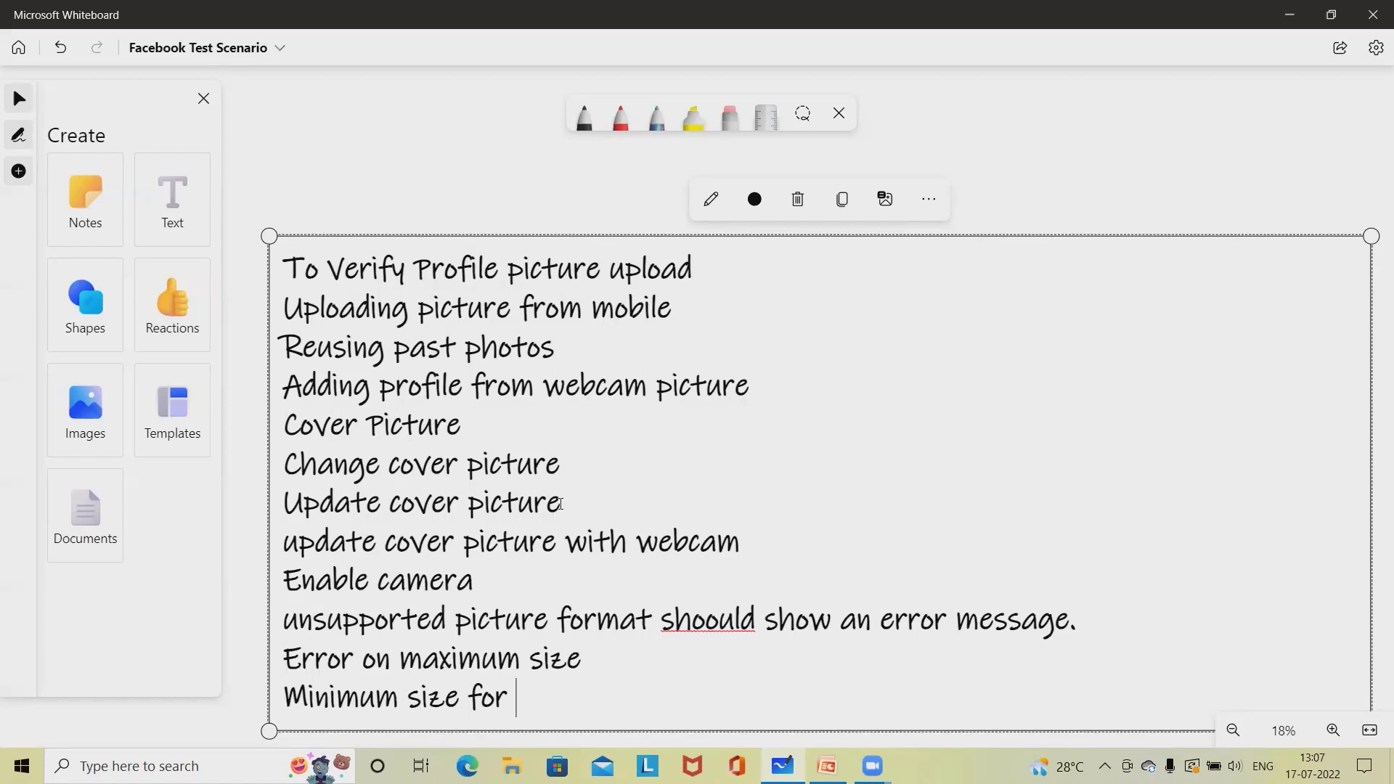
type("profile an")
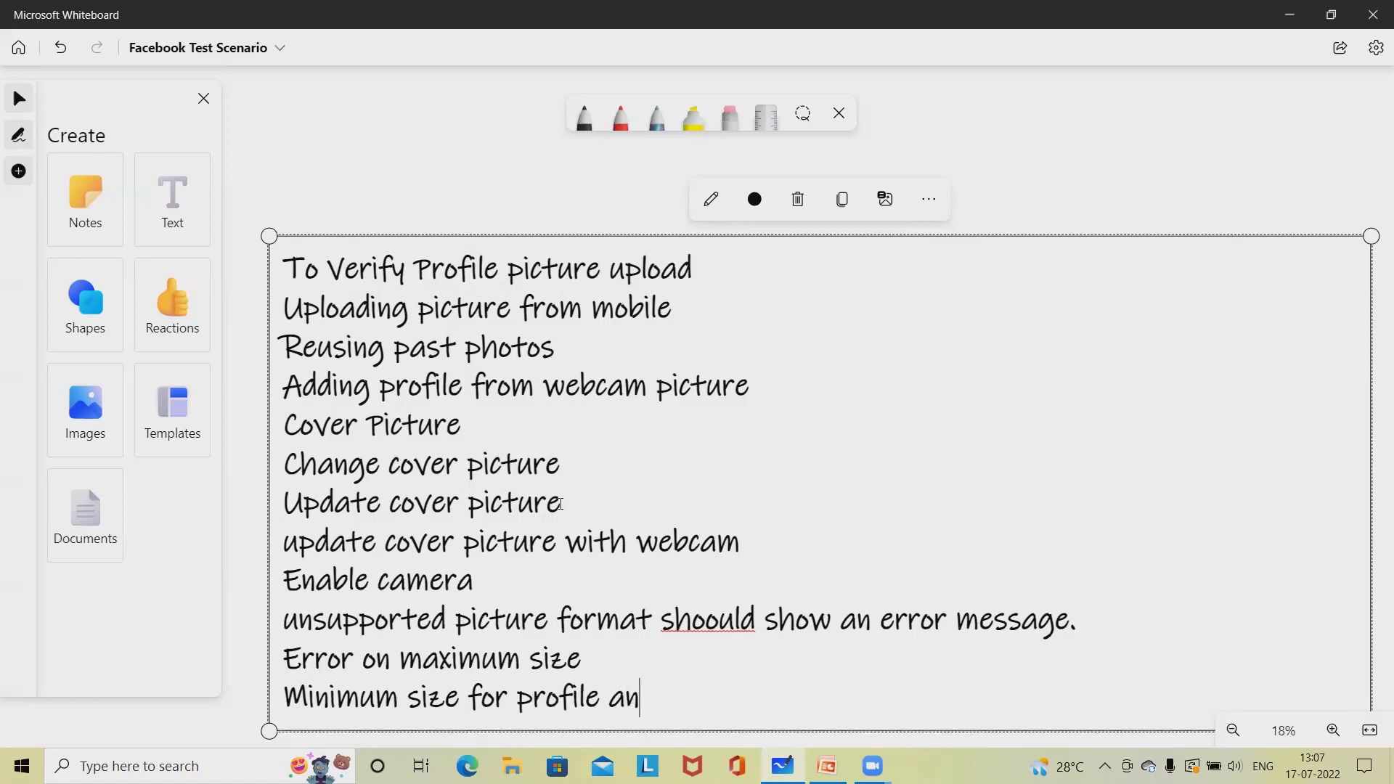
type("d cover ")
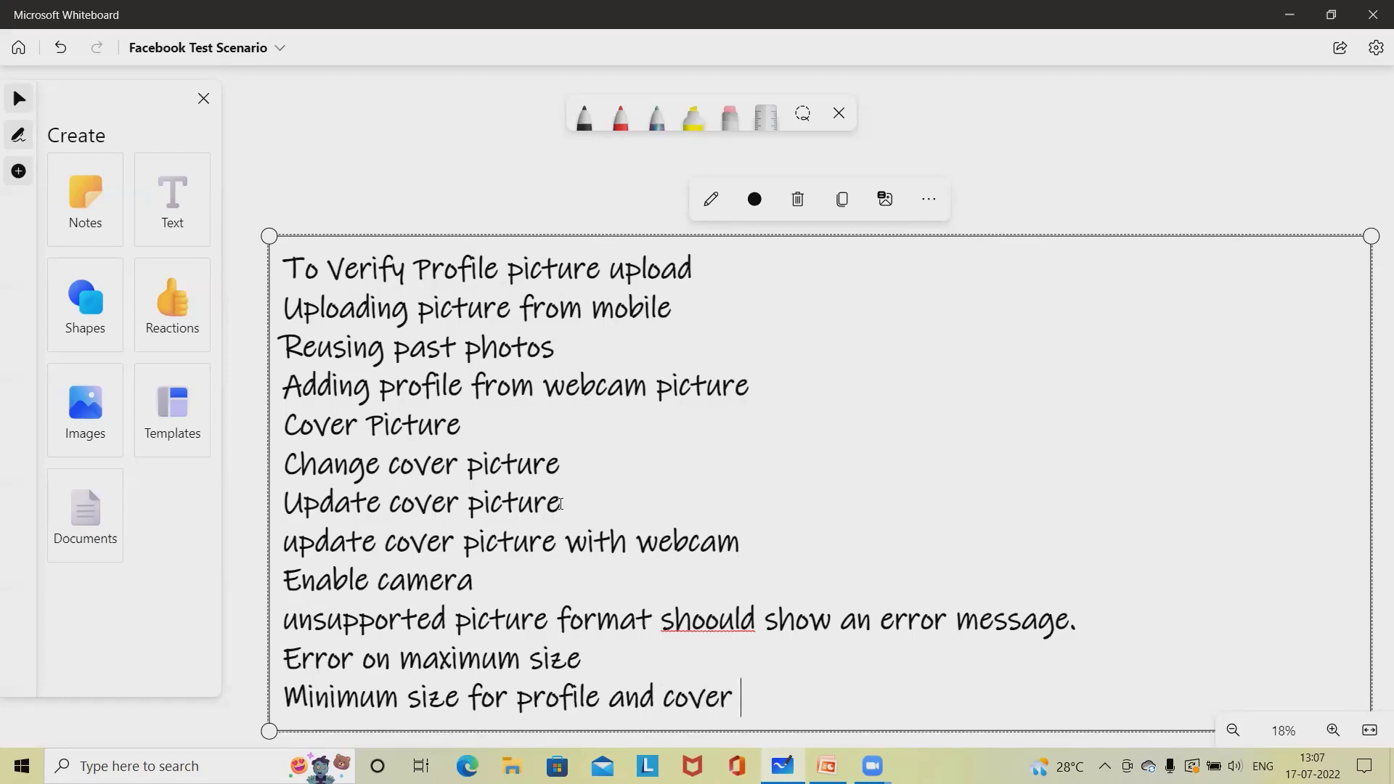
type("picture")
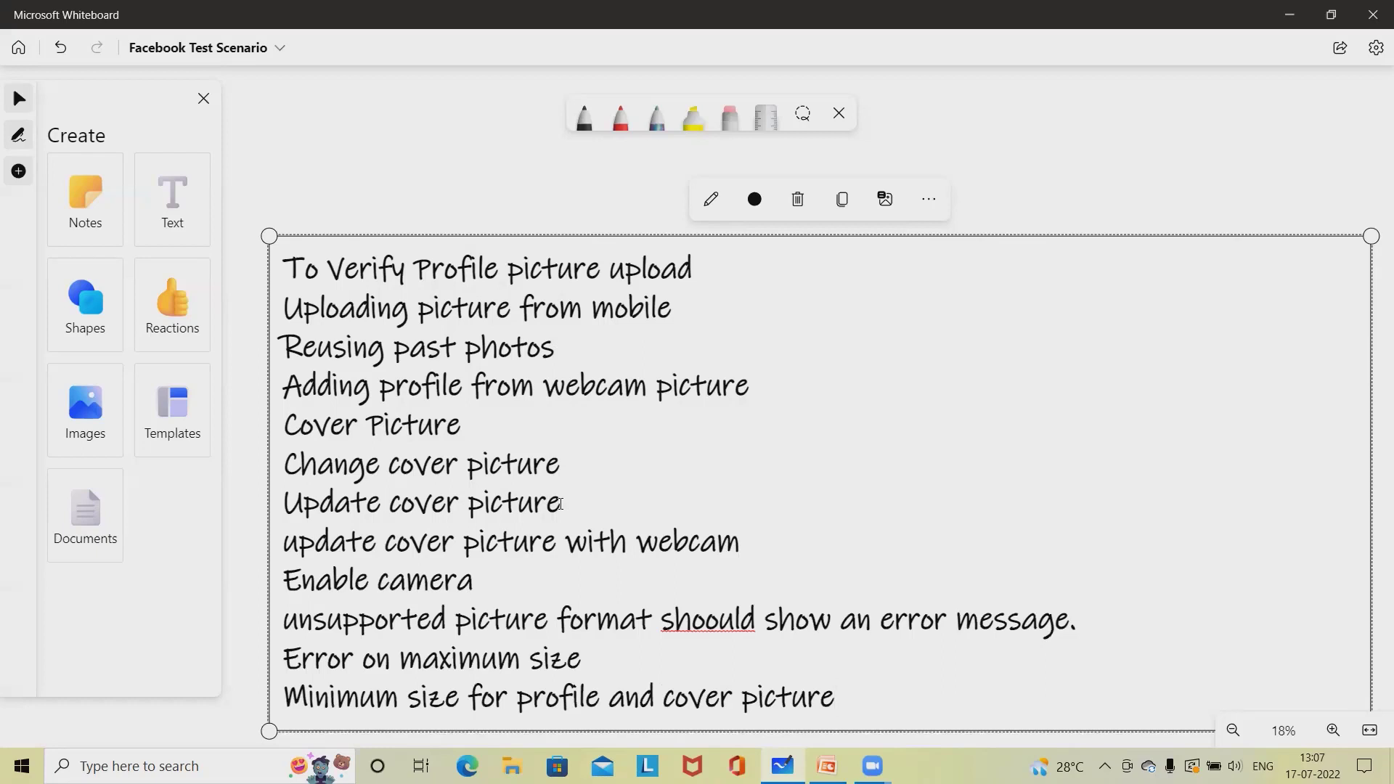
Add the scenario "Other user on timeline" on a new line below the minimum size scenario
key("Return")
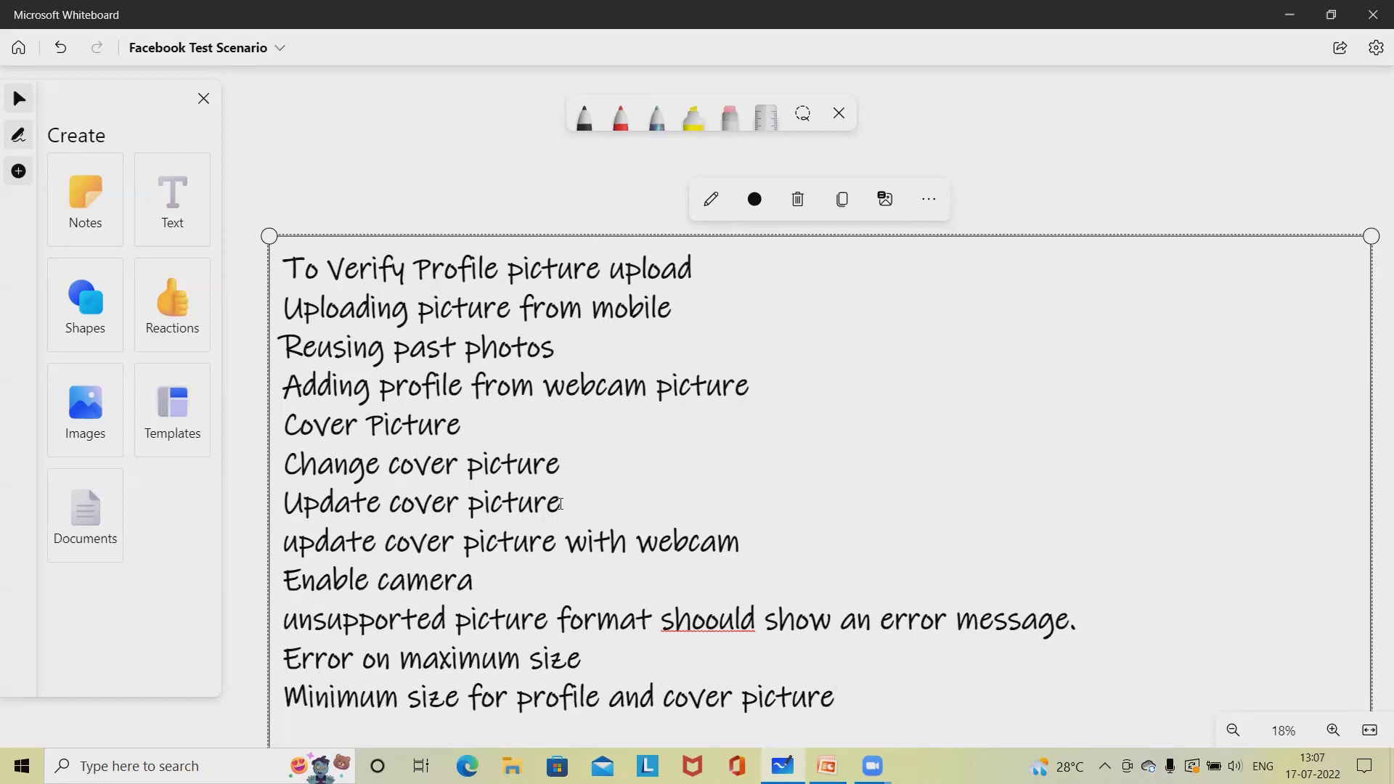
type("Other user on ")
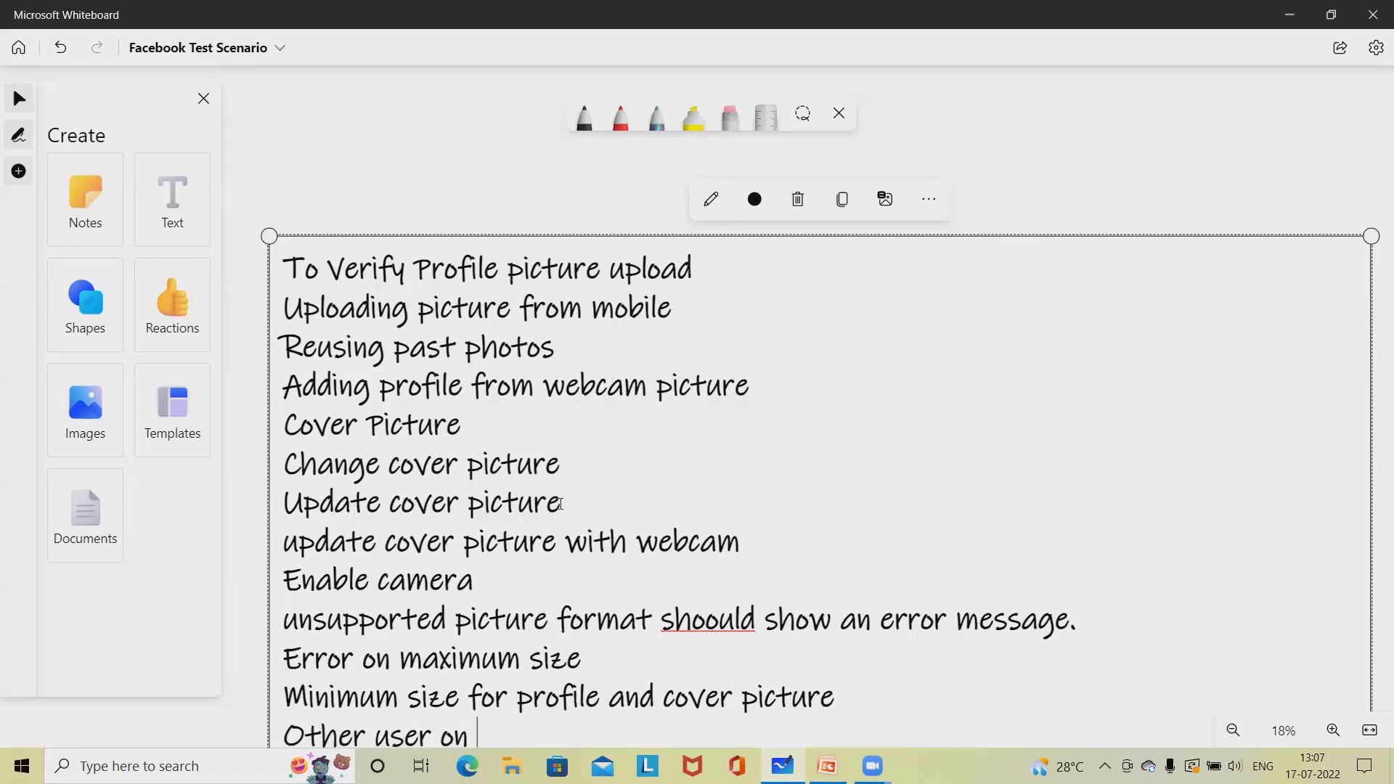
type("timeline")
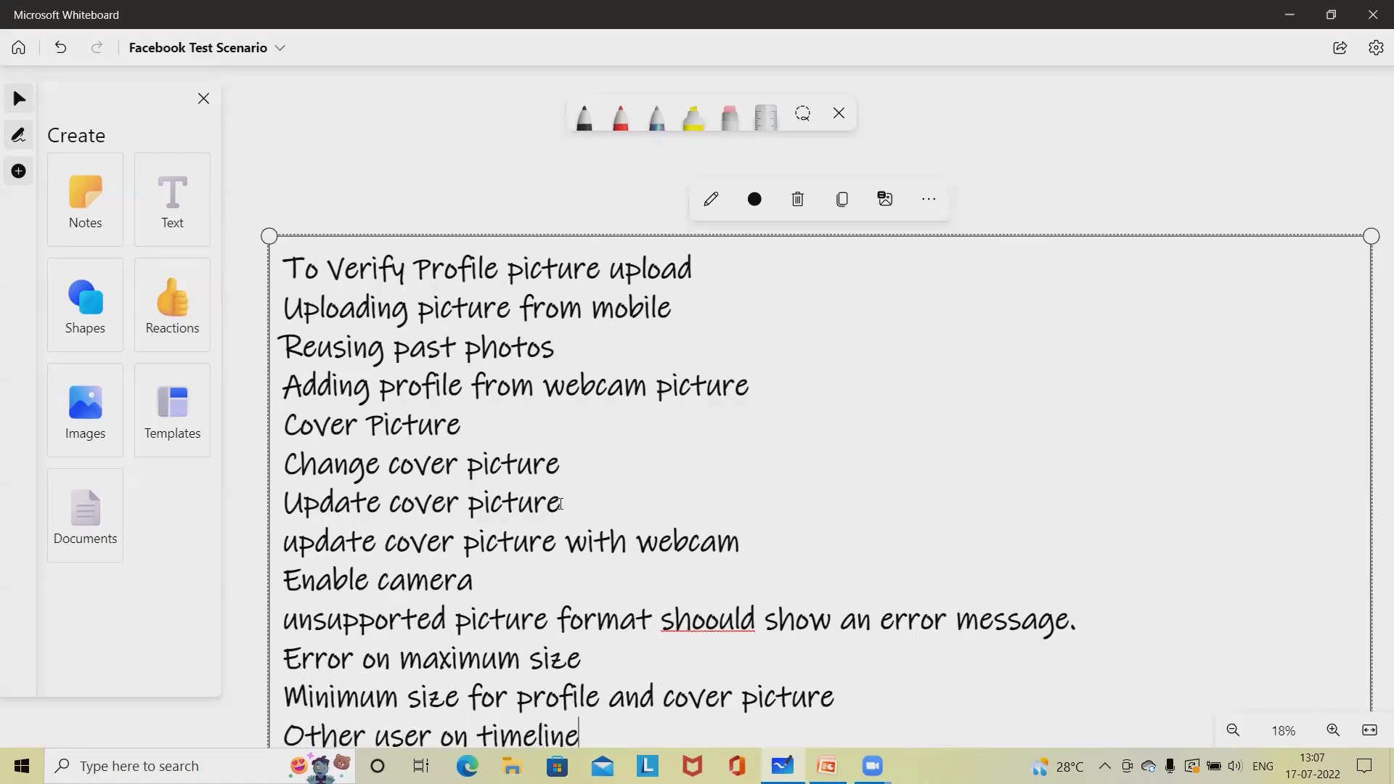
Move the text box higher on the board so that the whole scenario list fits in view
scroll(786, 351, "down", 1)
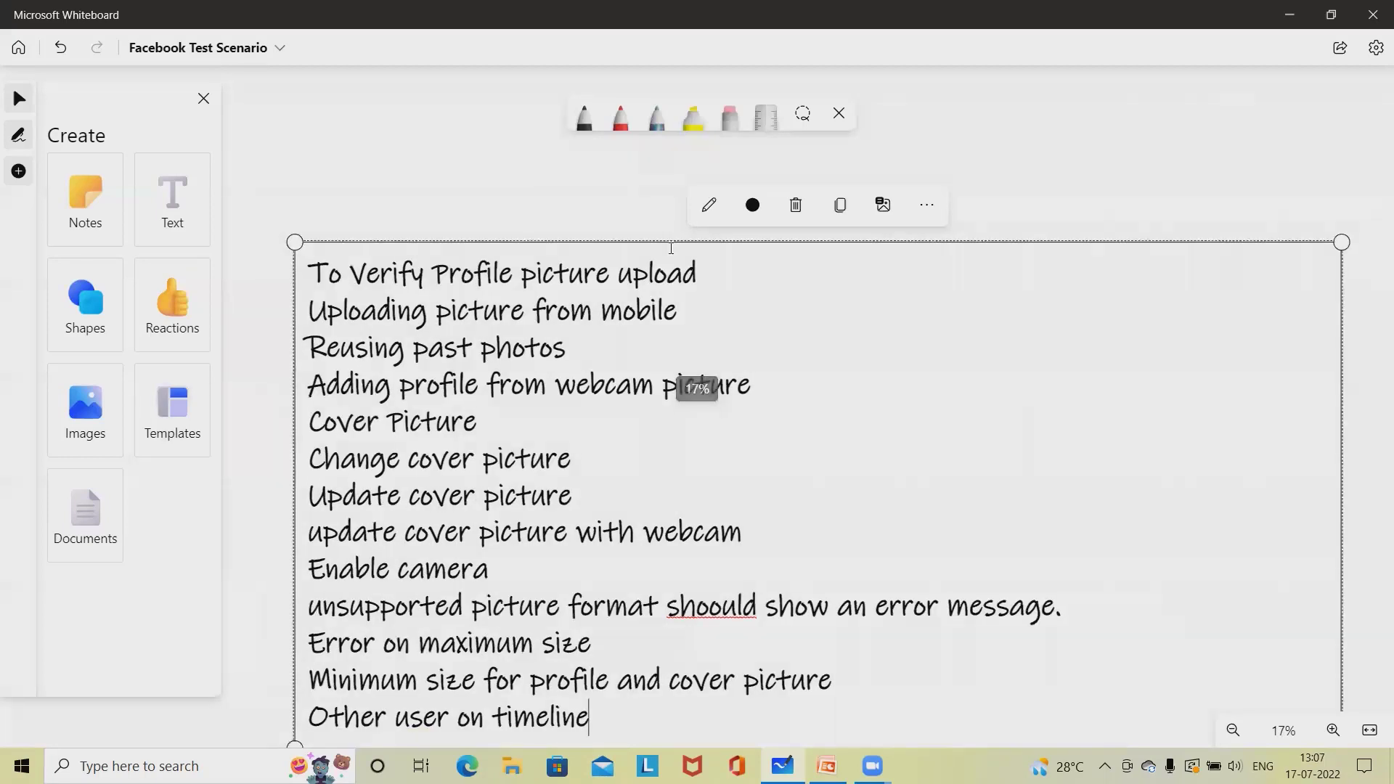
left_click(671, 248)
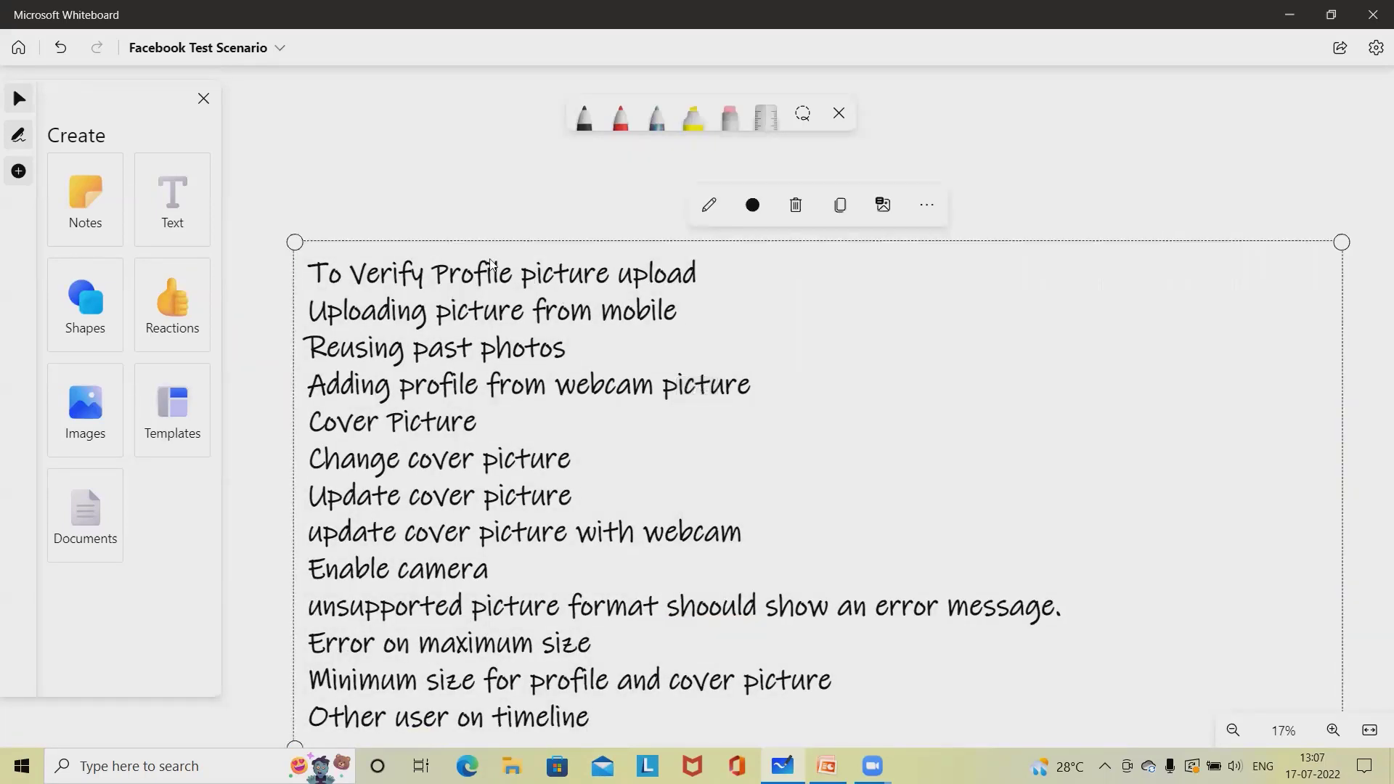
left_click_drag(489, 241, 486, 131)
Add the scenario "See comments like and added images" on a new line below "Other user on timeline"
left_click(585, 607)
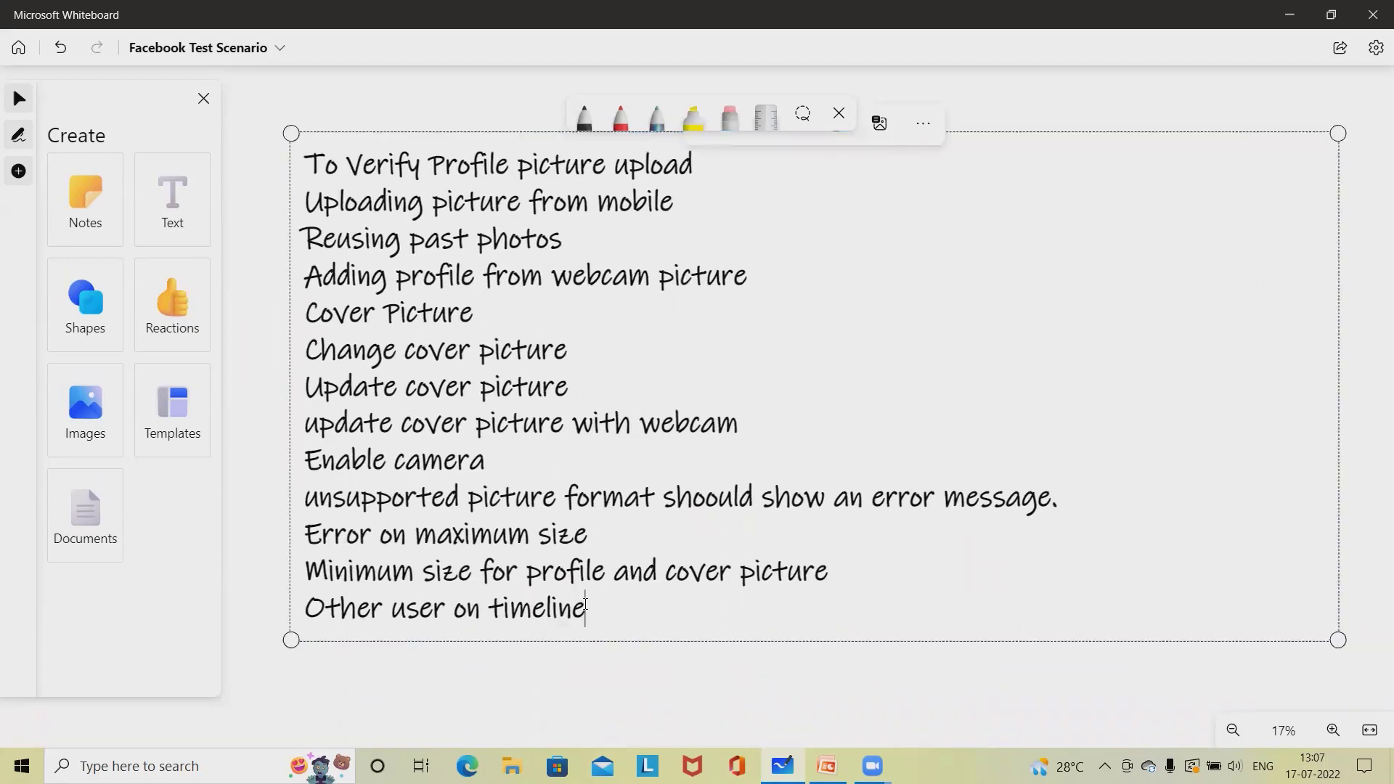
key("Return")
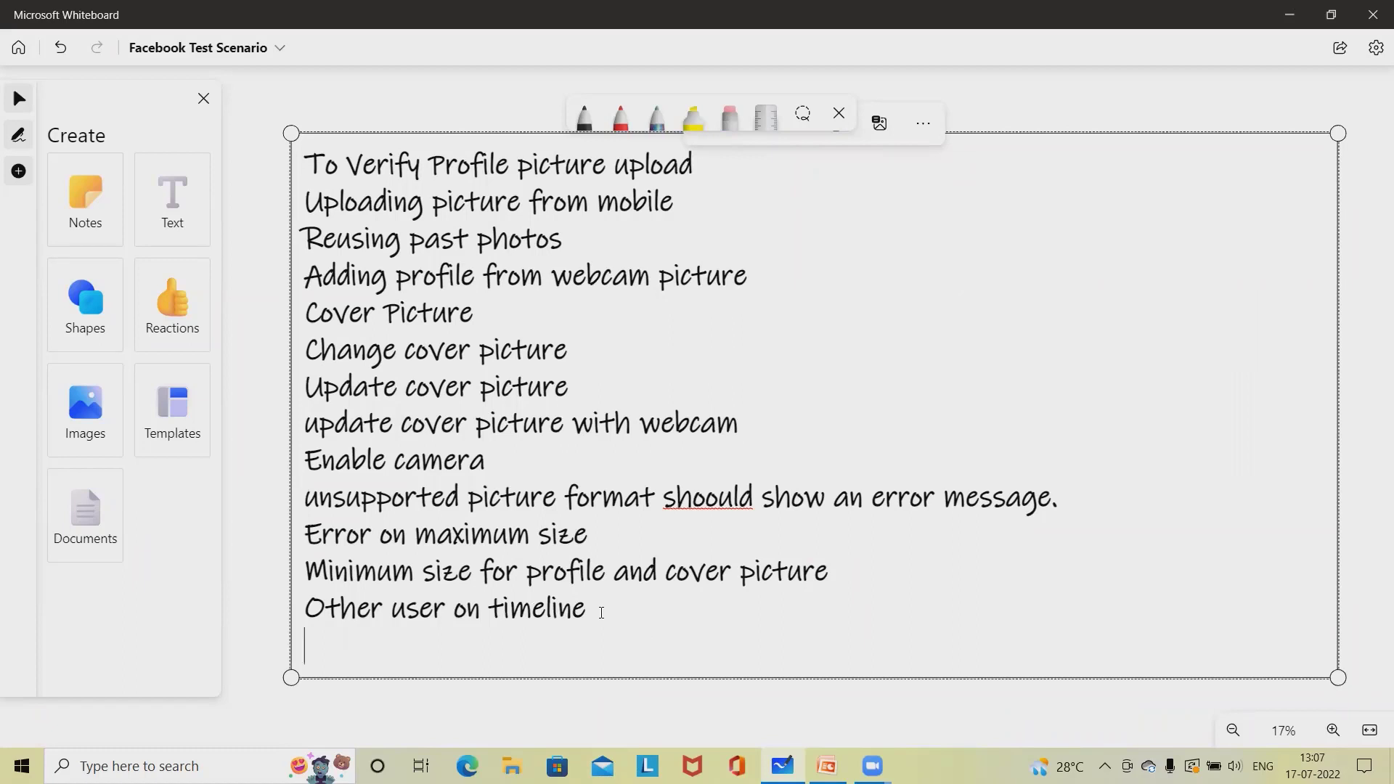
type("See comments")
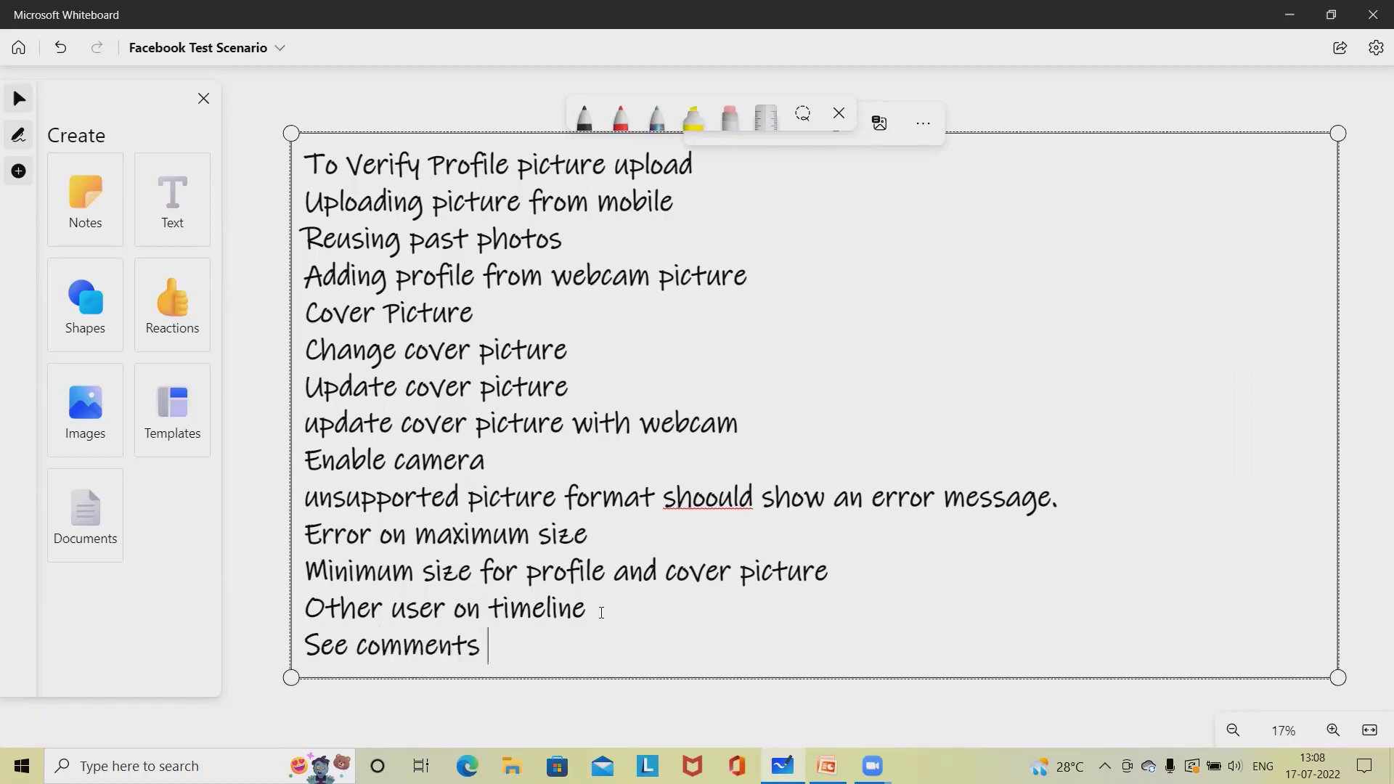
type(" like and ad")
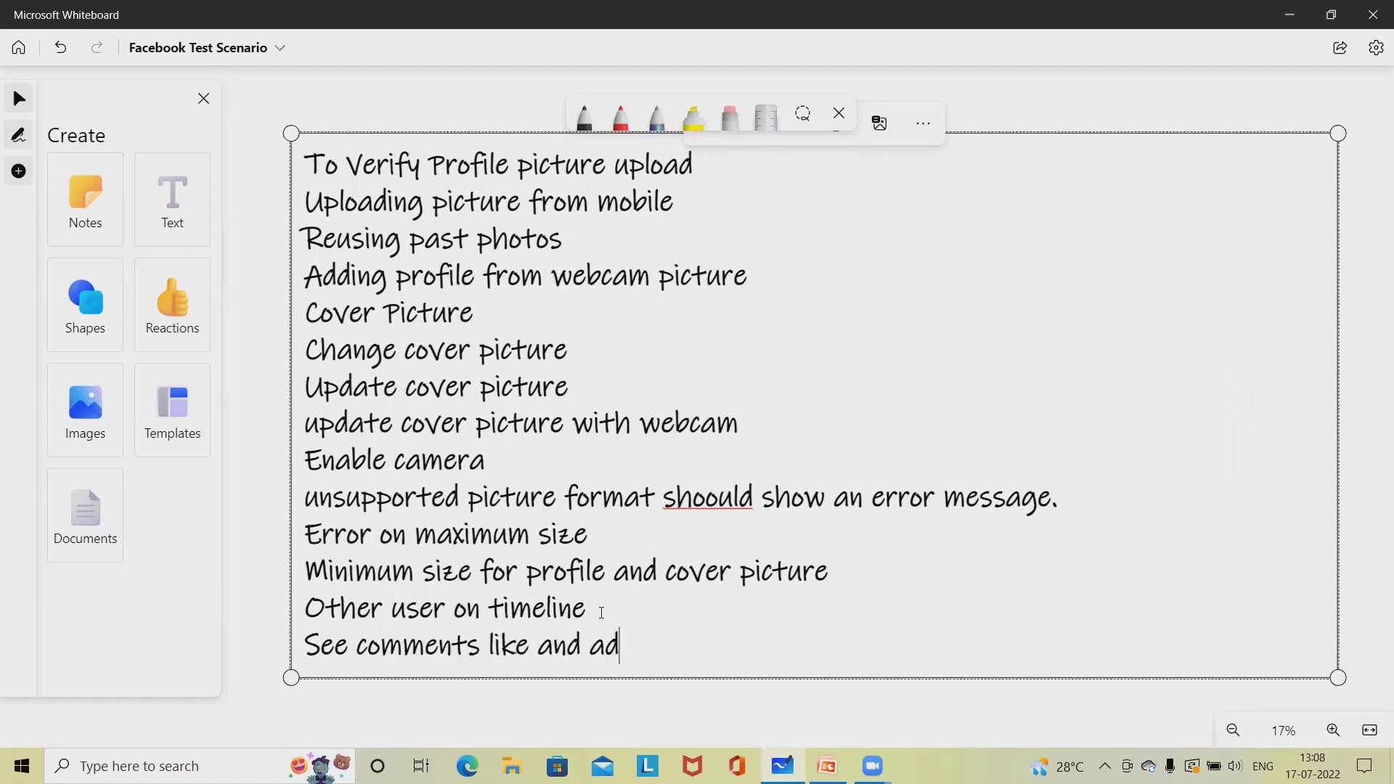
type("ded images")
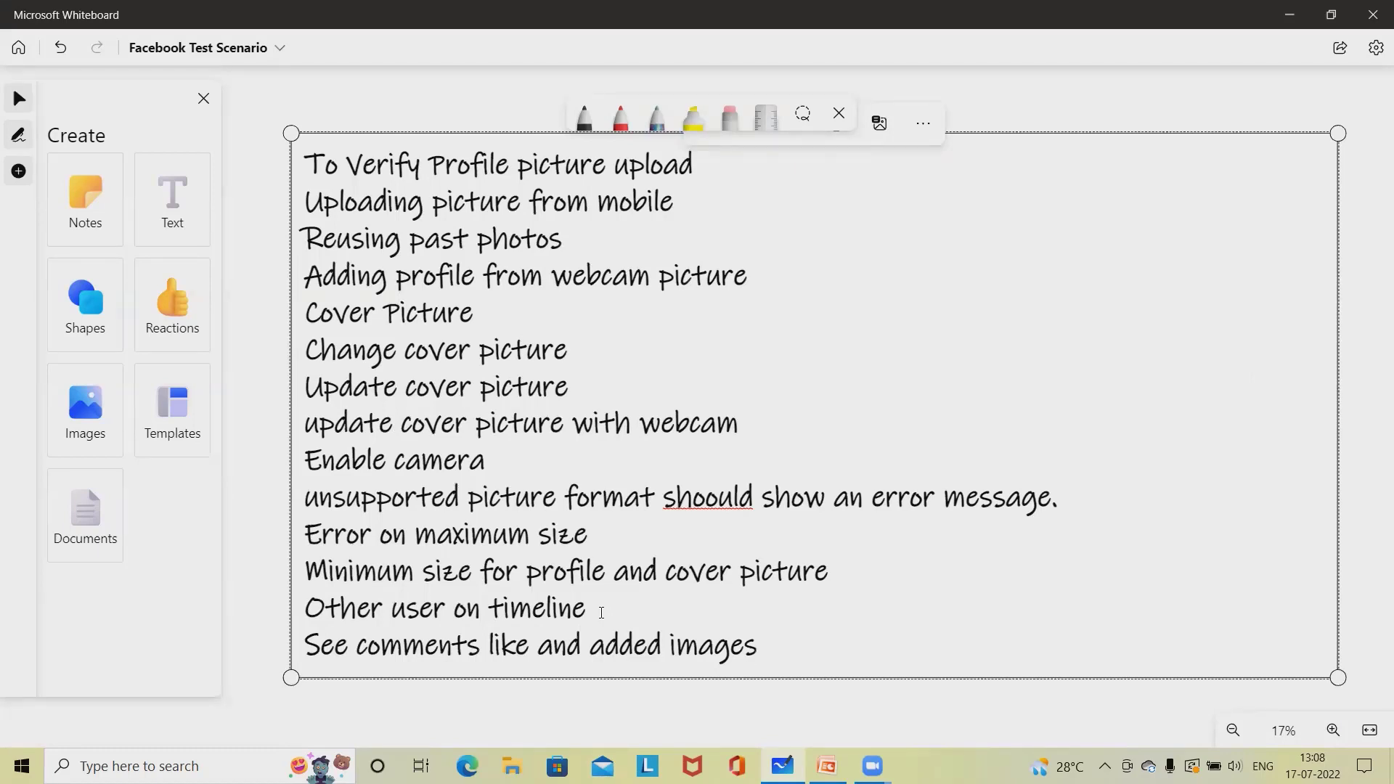
Add the scenario "Share, like comment and post" on a new line below "See comments like and added images"
key("Return")
type("Share ")
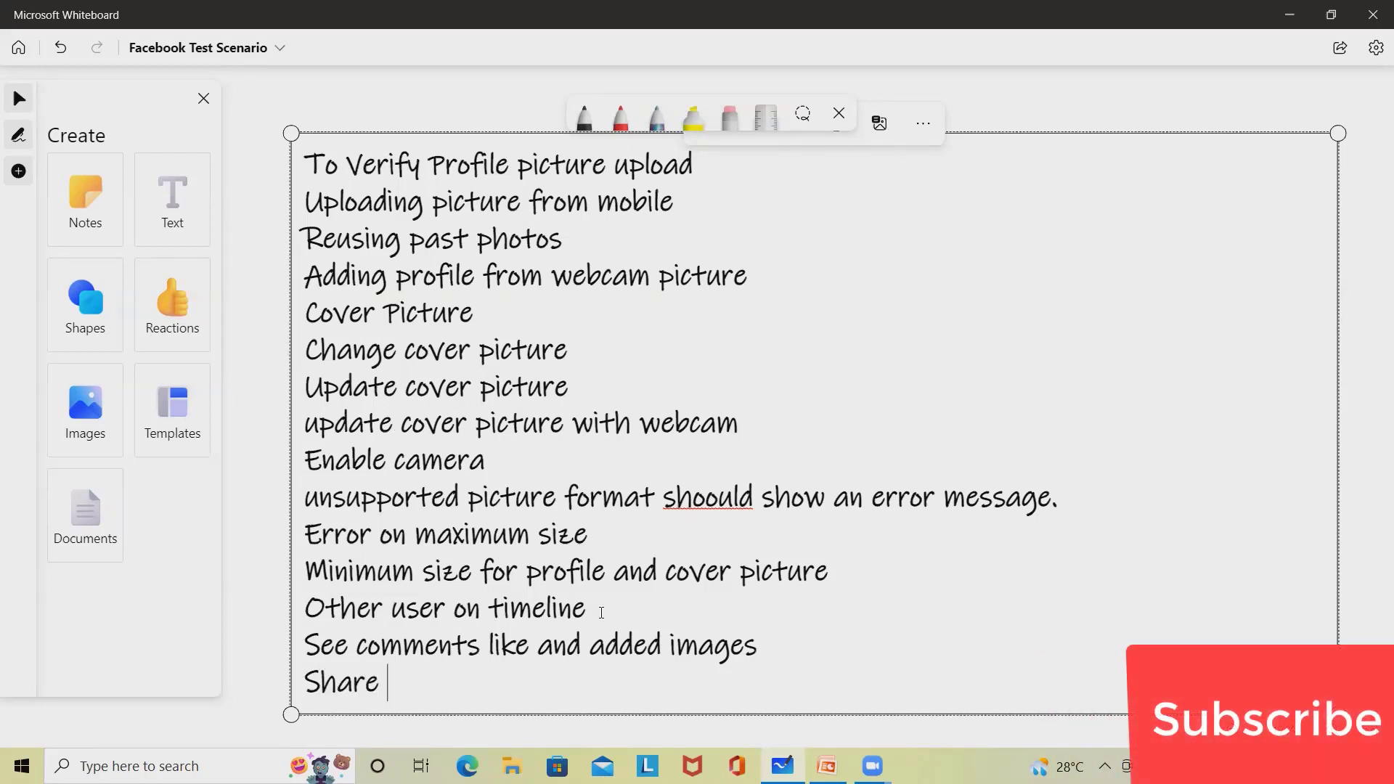
type(", like ")
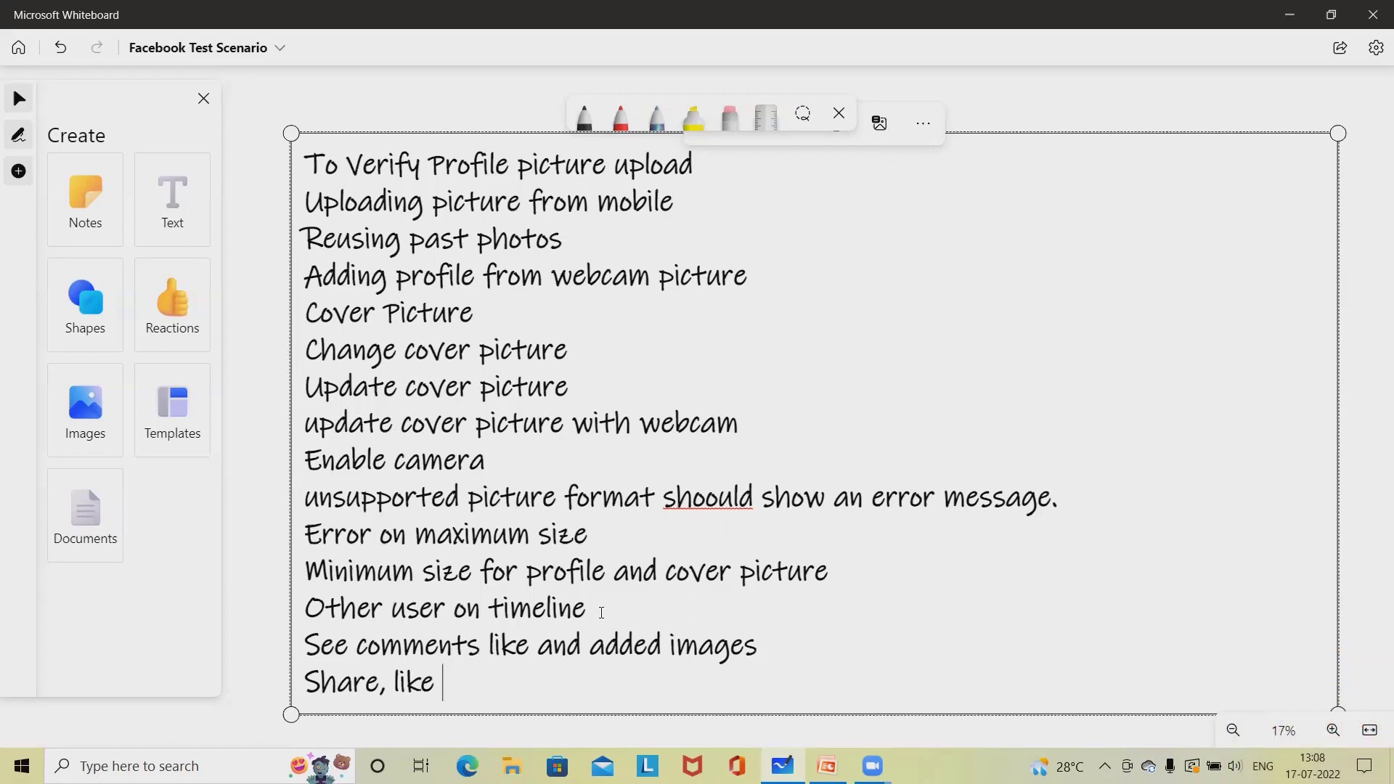
type("comment and ")
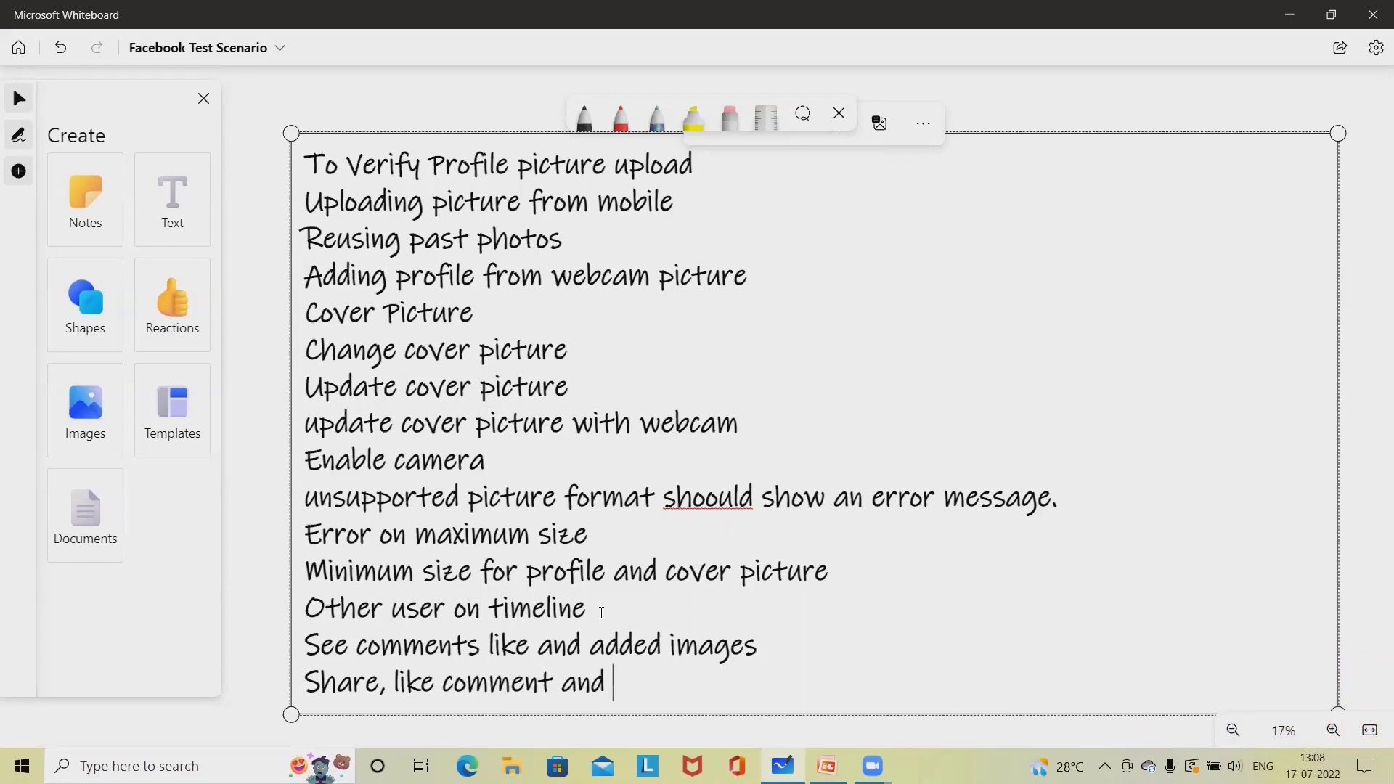
type("post")
Add the scenario "Posting on line text, image, video, files" on a new line below the share and like scenario
key("Return")
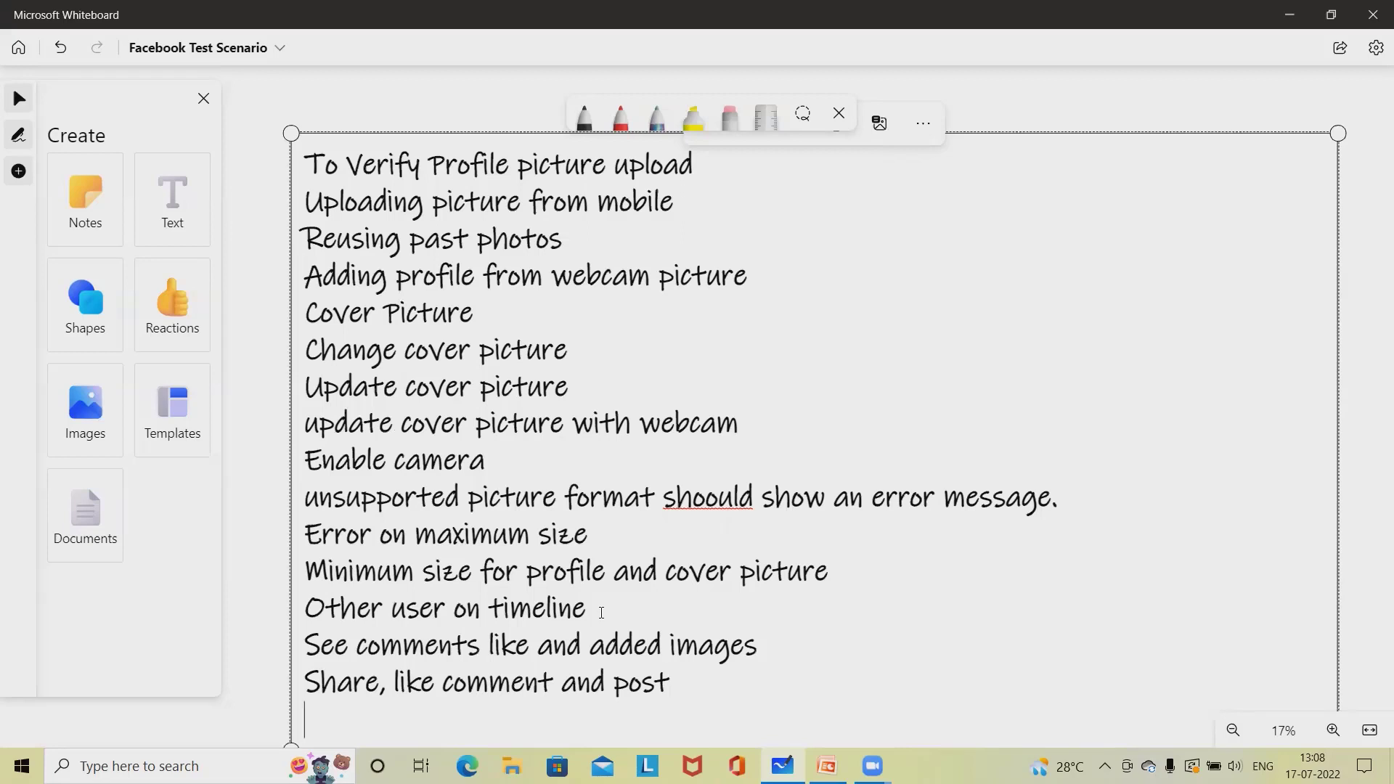
type("Posting on ")
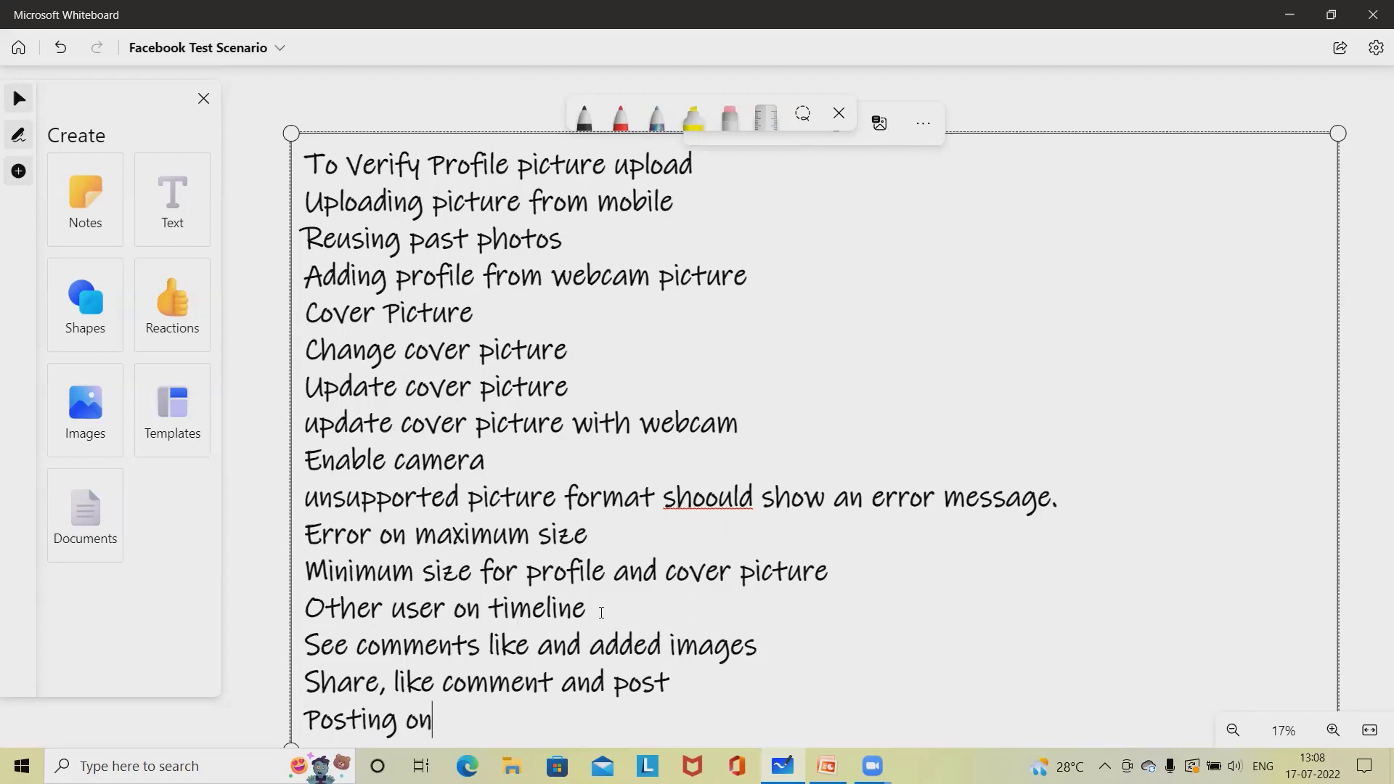
type("line text, ima")
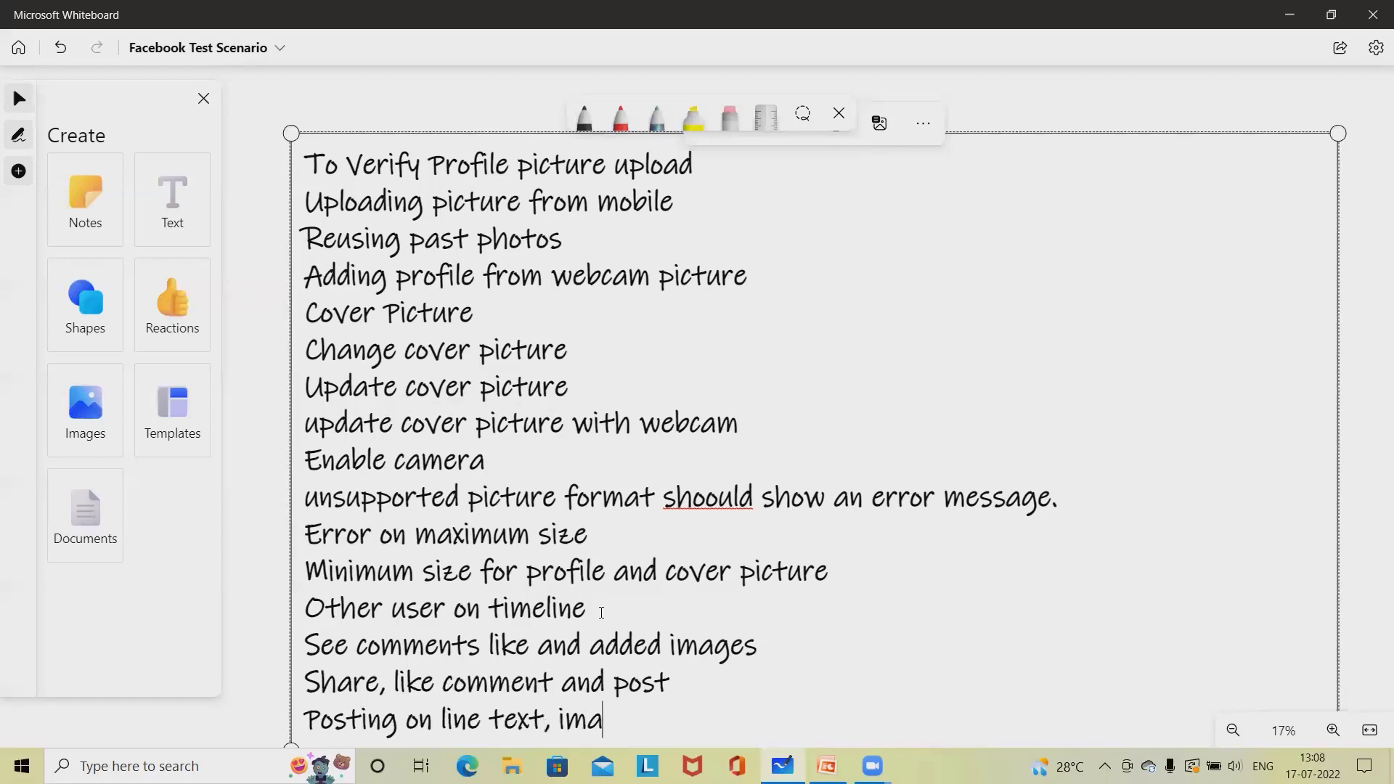
type("ge, video")
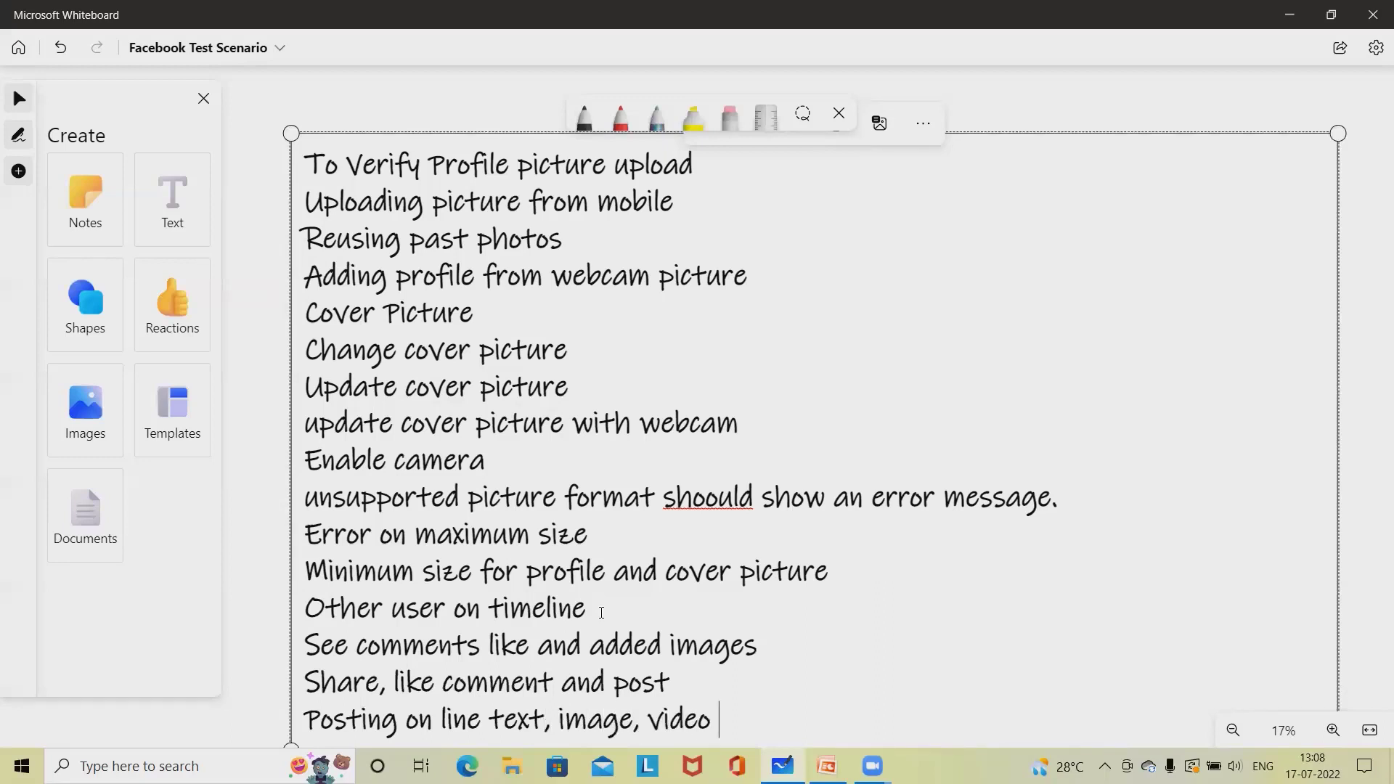
type(", files")
Move the scenario text box higher on the board to make room below its last line
left_click(1001, 130)
left_click(1031, 125)
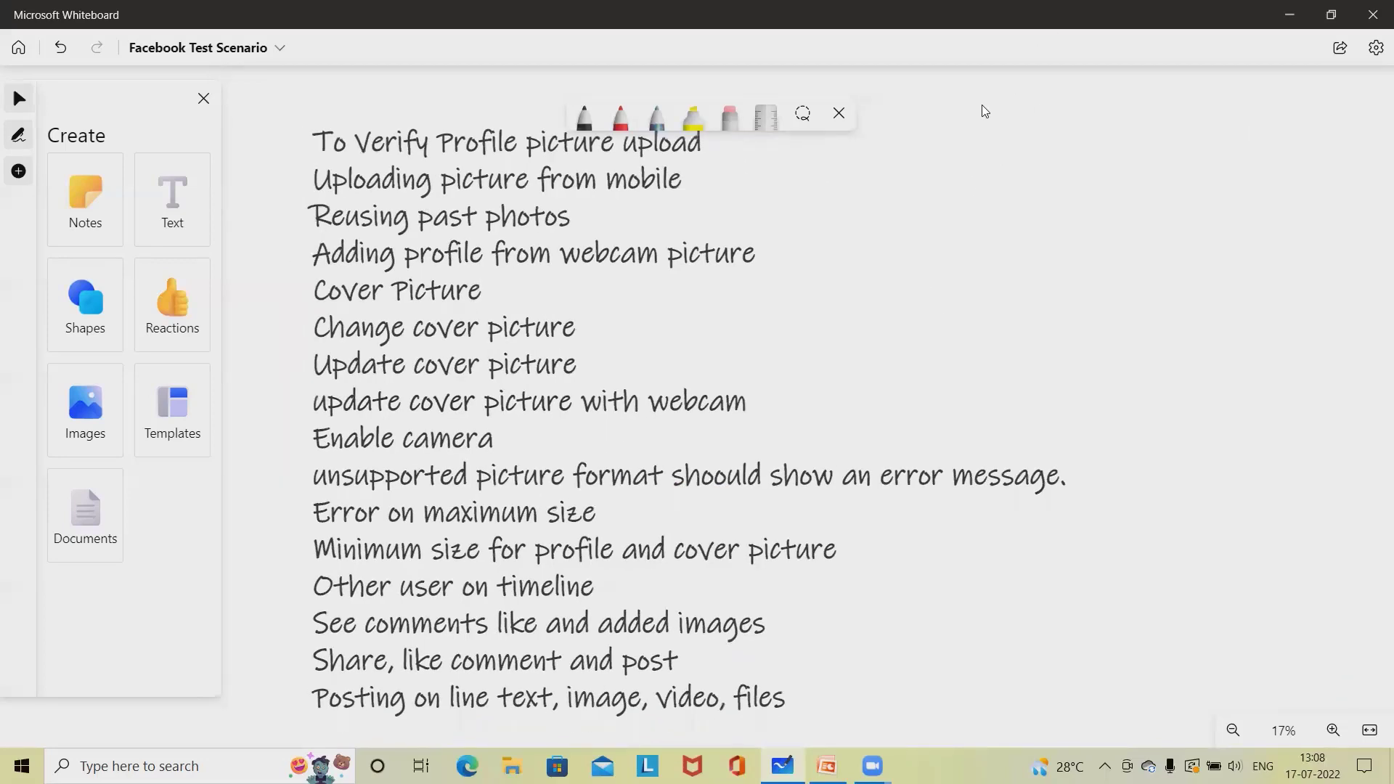
left_click(968, 162)
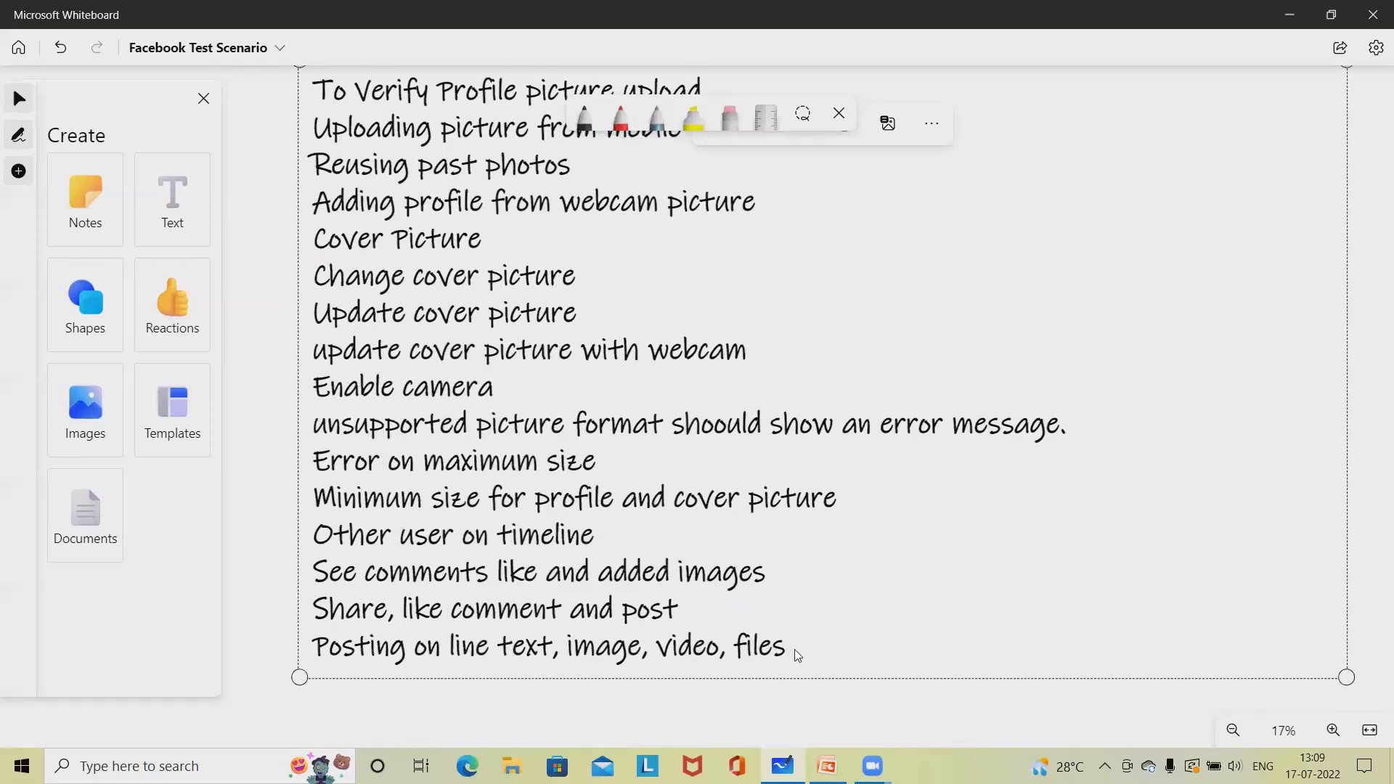
Add the scenario "Poll creation" on a new line below the scenario about posting text, image, video and files
left_click(769, 653)
left_click(799, 651)
key("Return")
type("P")
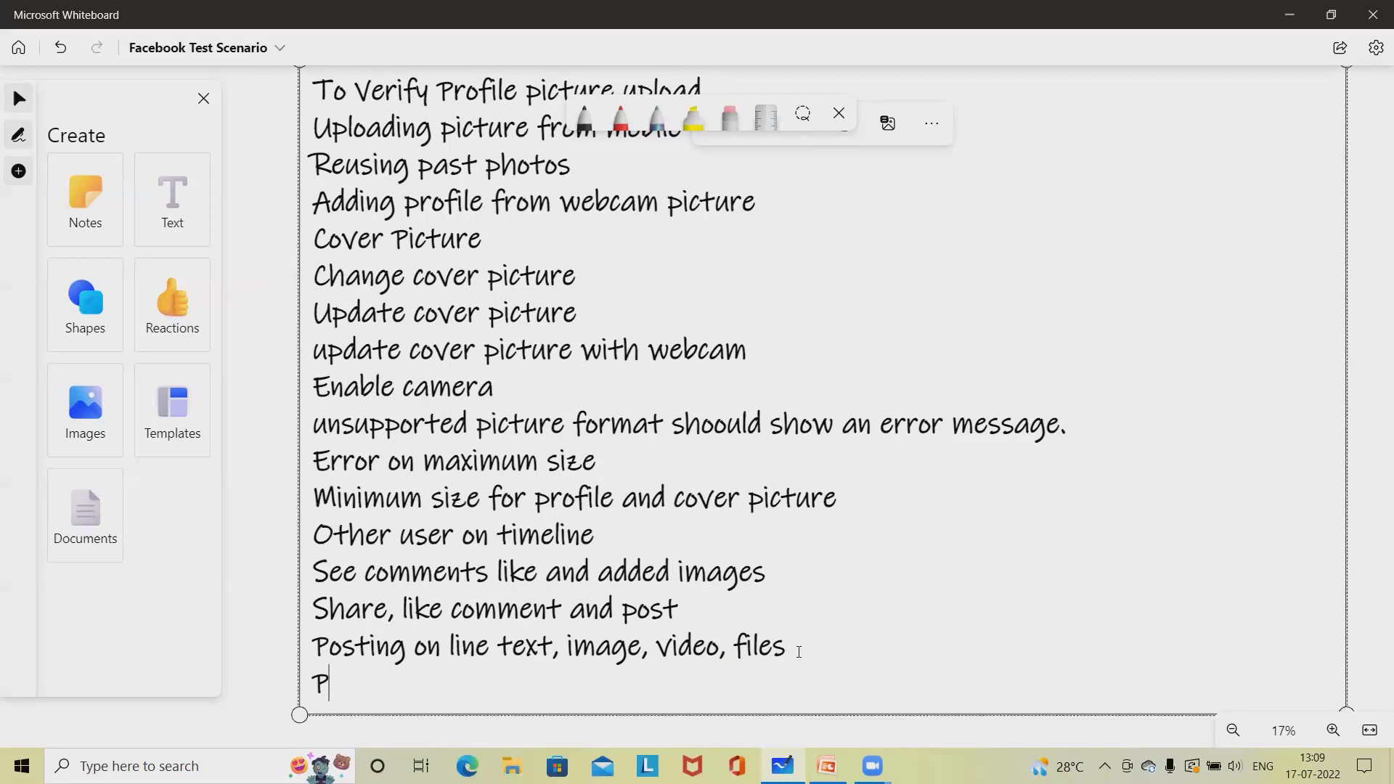
type("oll creatin")
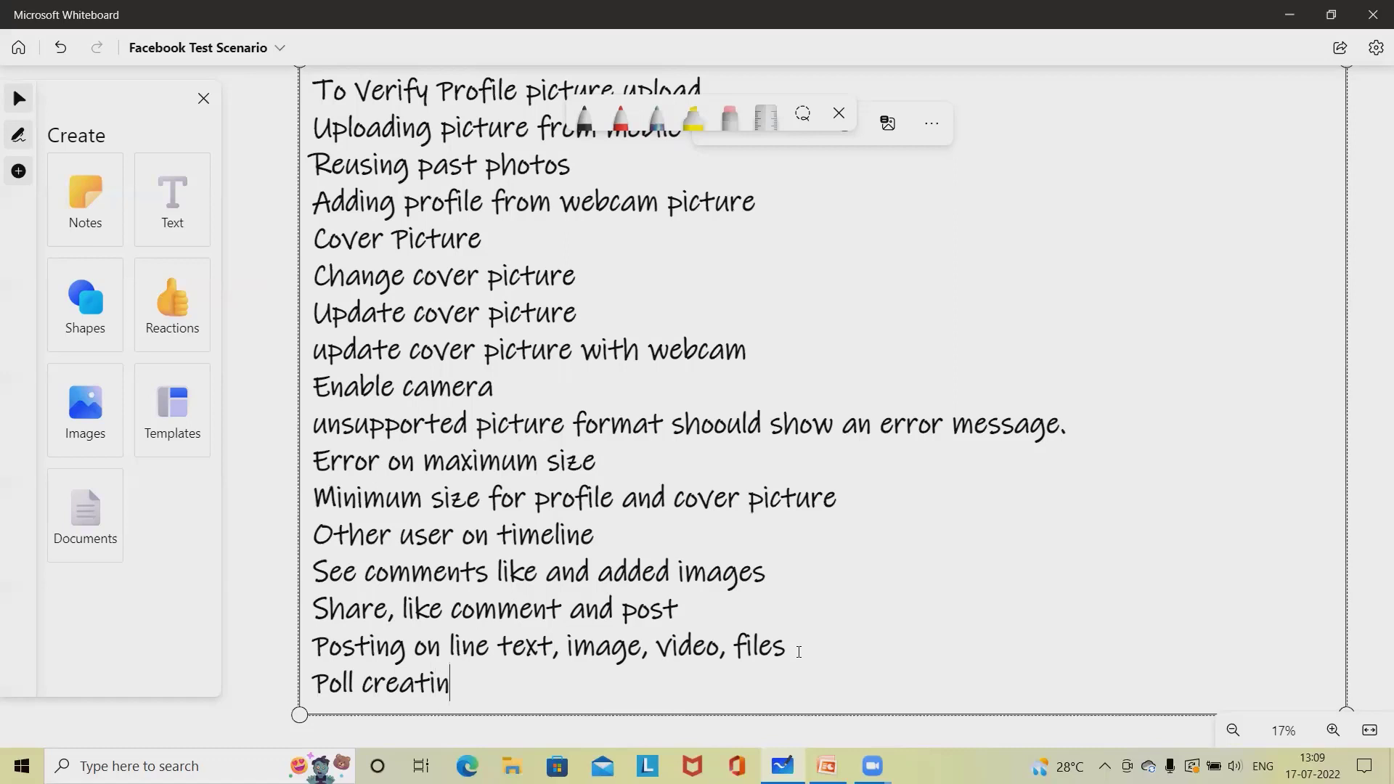
key("BackSpace")
key("BackSpace")
type("ion")
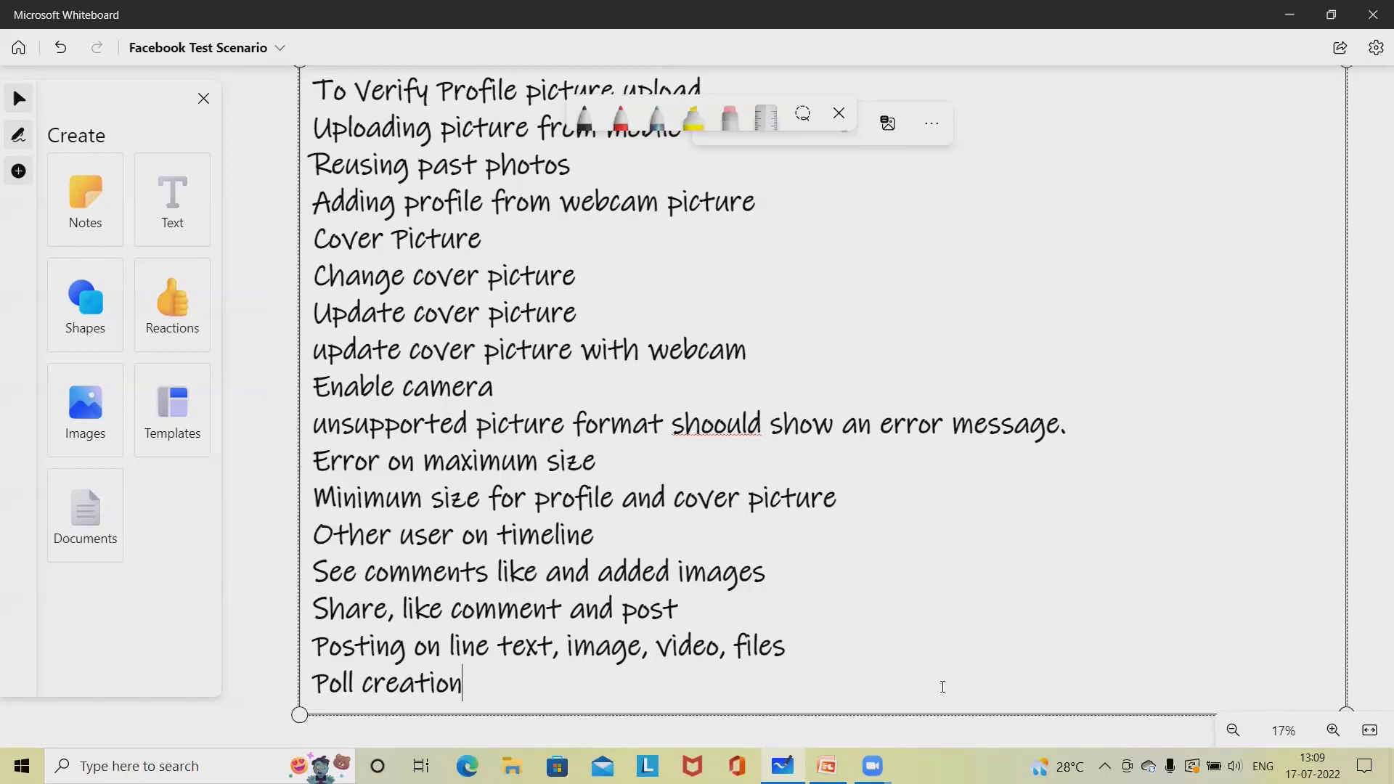
Move the finished scenario list up on the board to free space beneath "Poll creation"
scroll(942, 687, "up", 1)
scroll(938, 688, "down", 2)
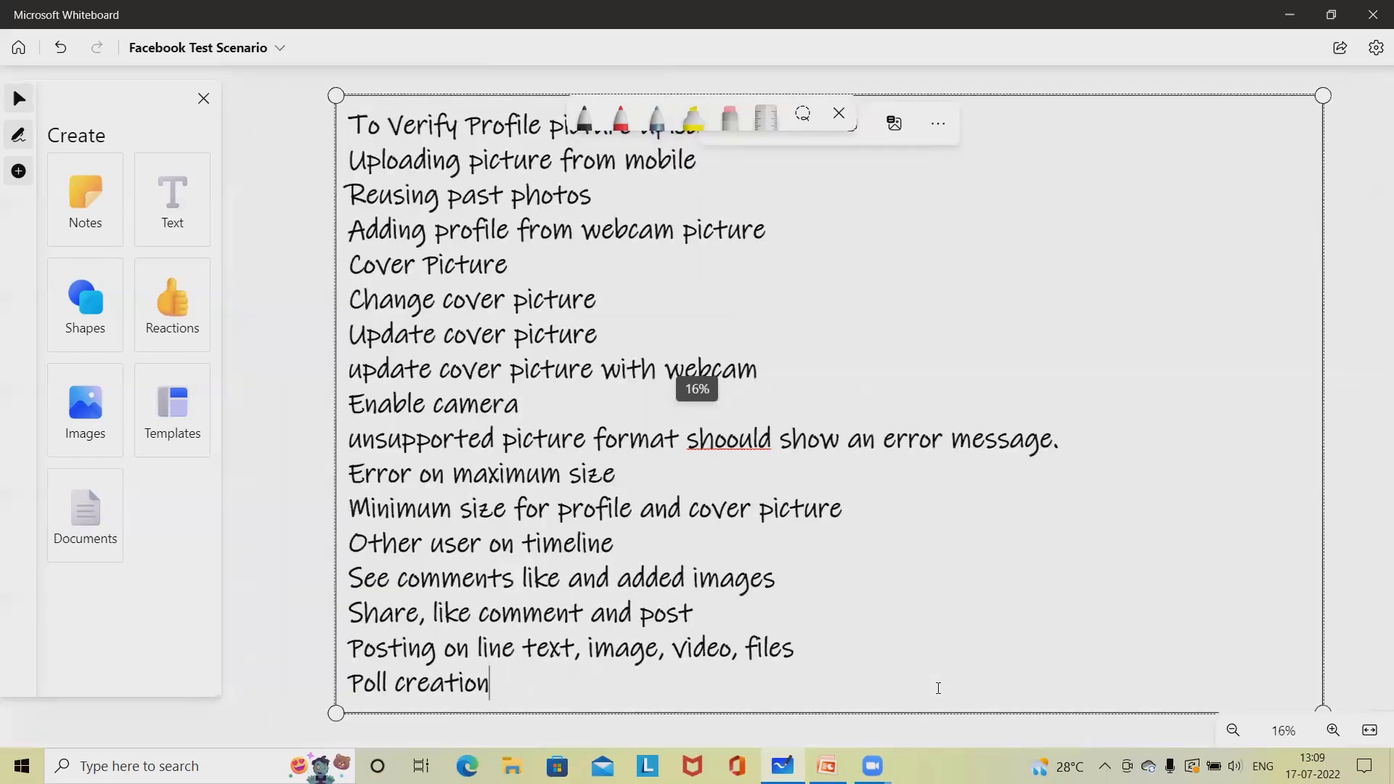
scroll(938, 688, "down", 1)
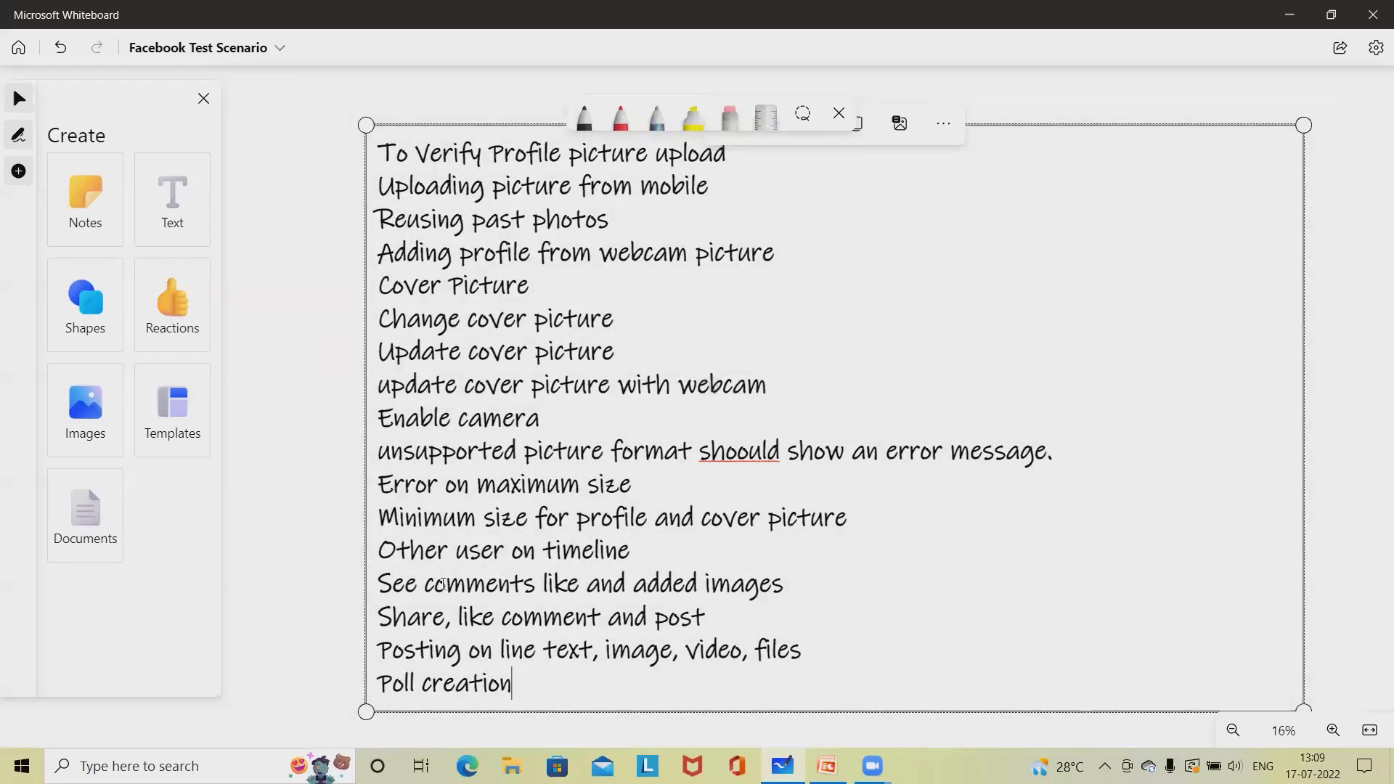
left_click(310, 544)
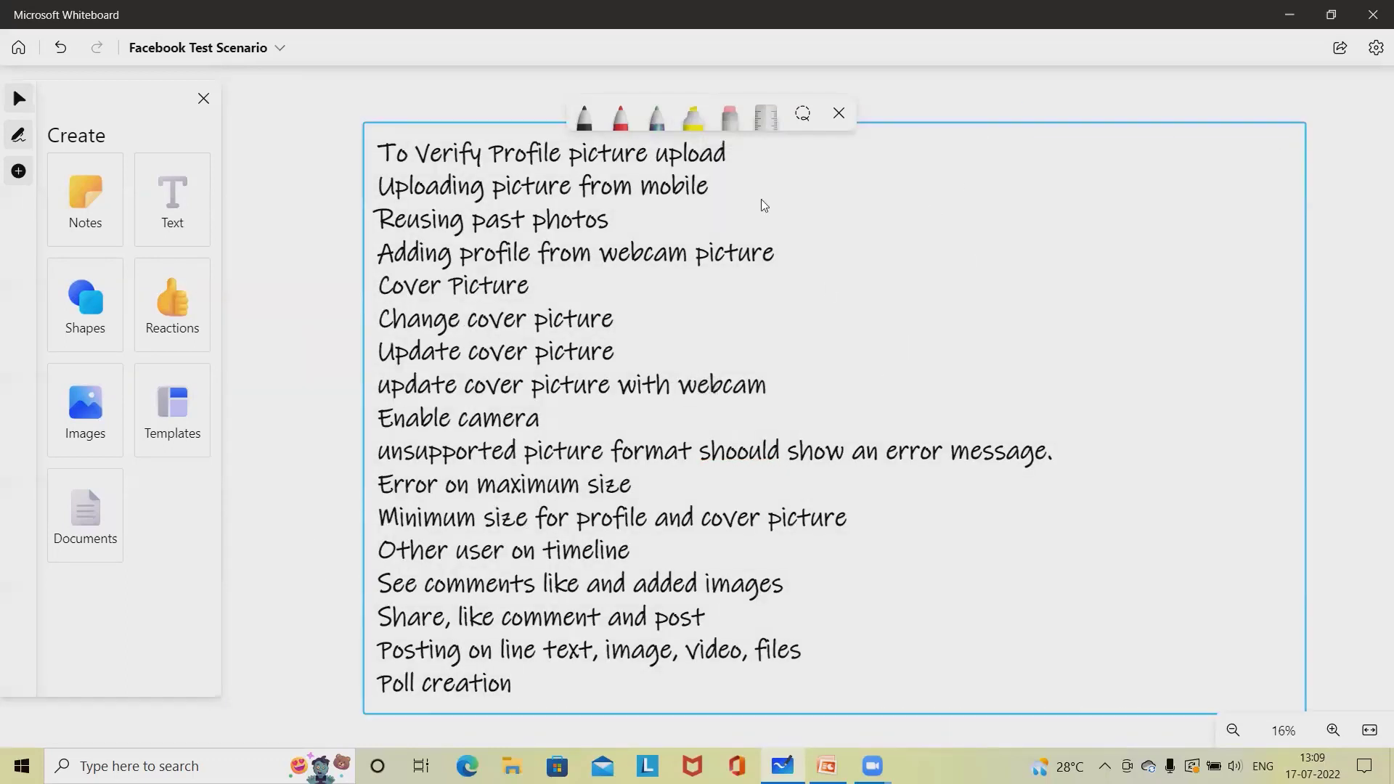
left_click(881, 161)
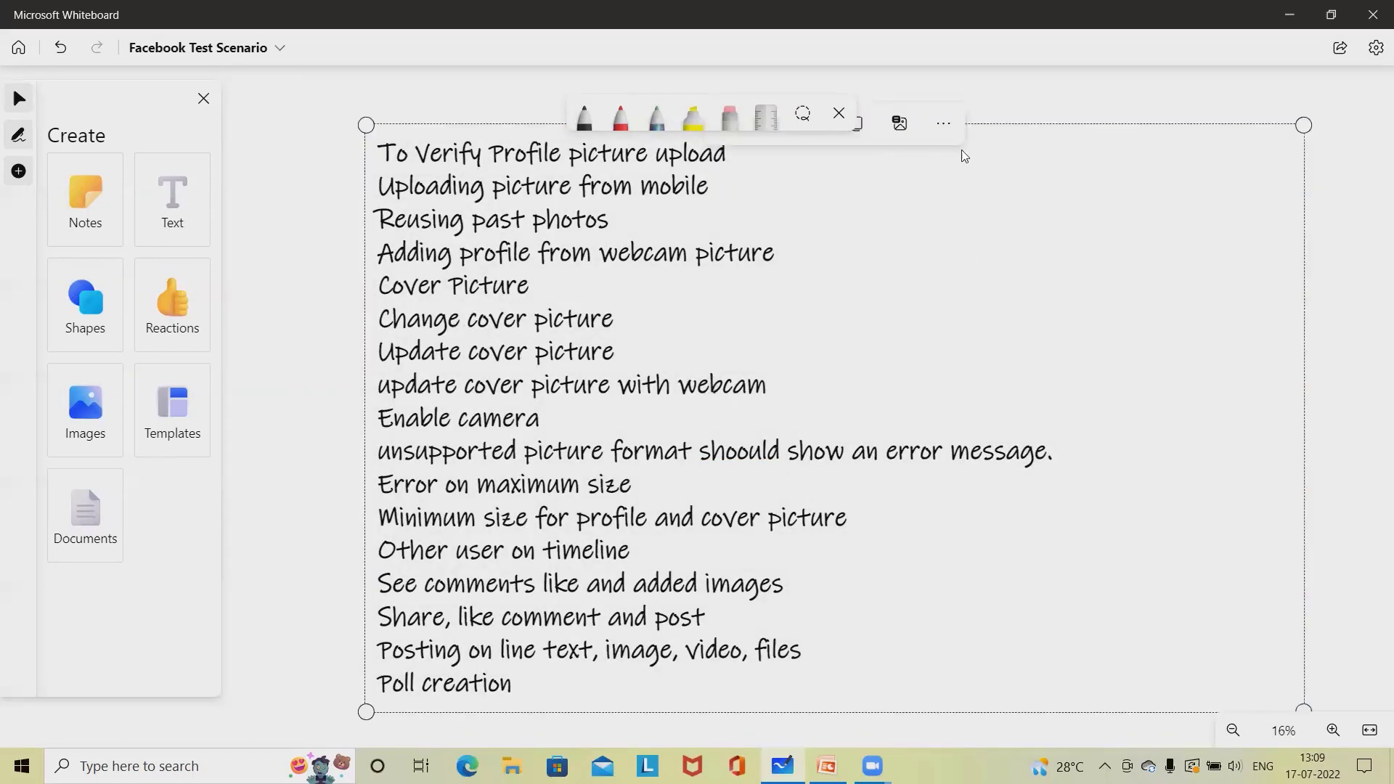
left_click_drag(1064, 132, 1002, 5)
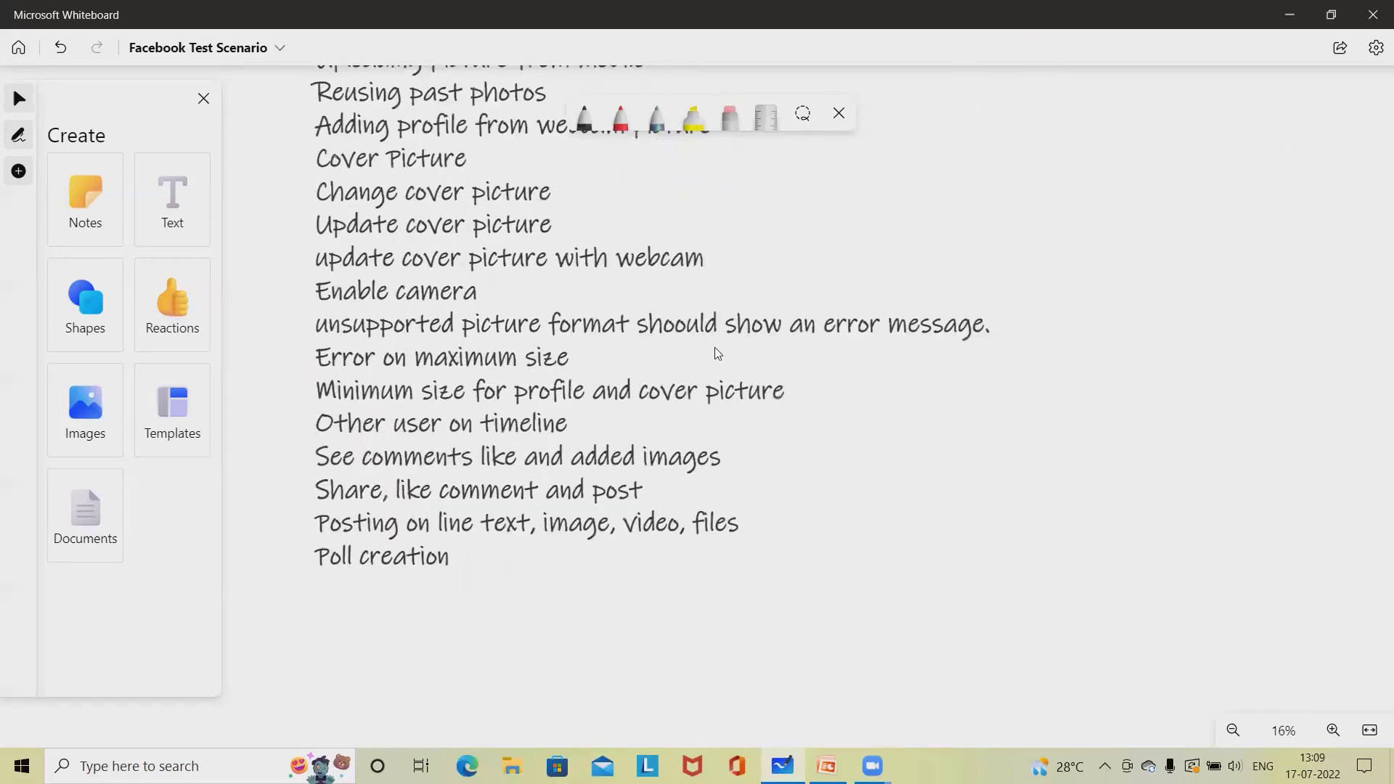
Insert a new text box below the scenario list and widen it on both sides
left_click(392, 598)
left_click(150, 205)
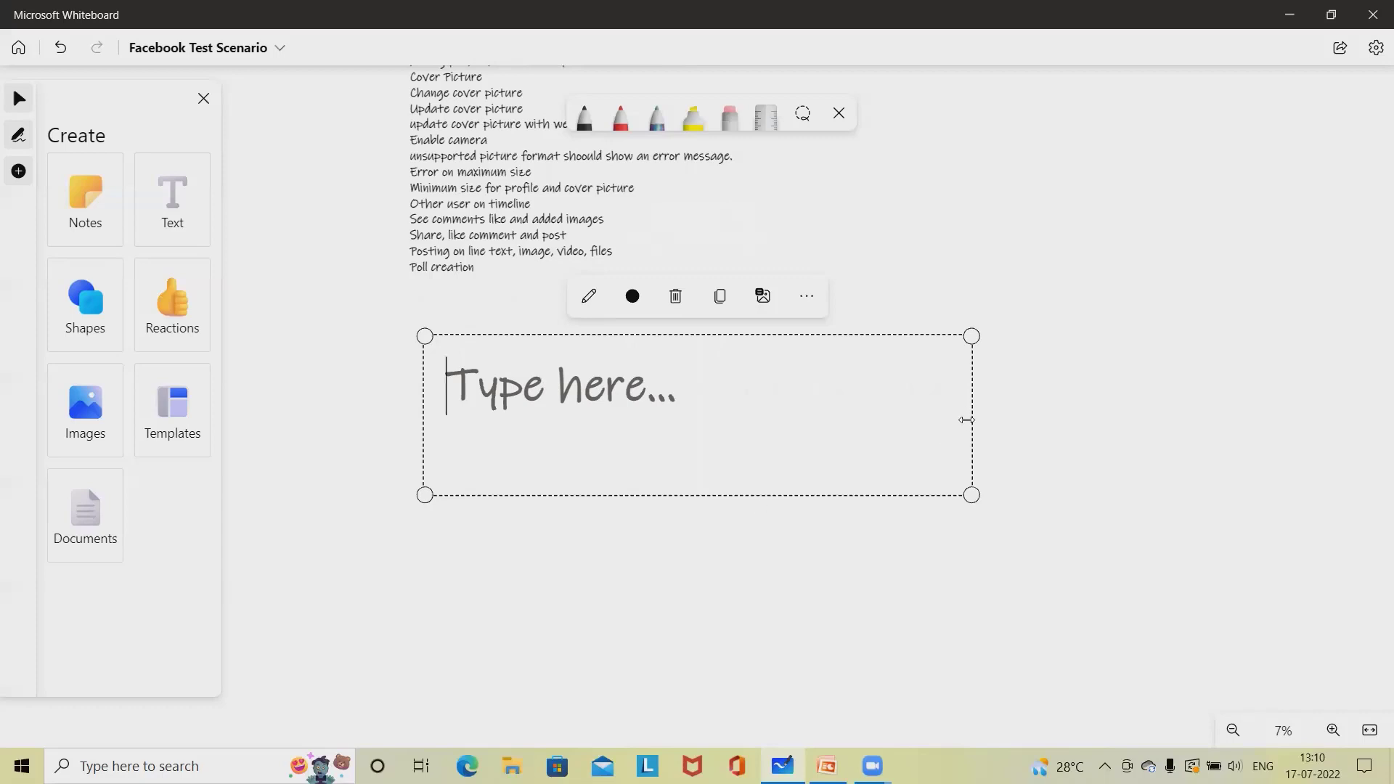
left_click_drag(969, 417, 1322, 420)
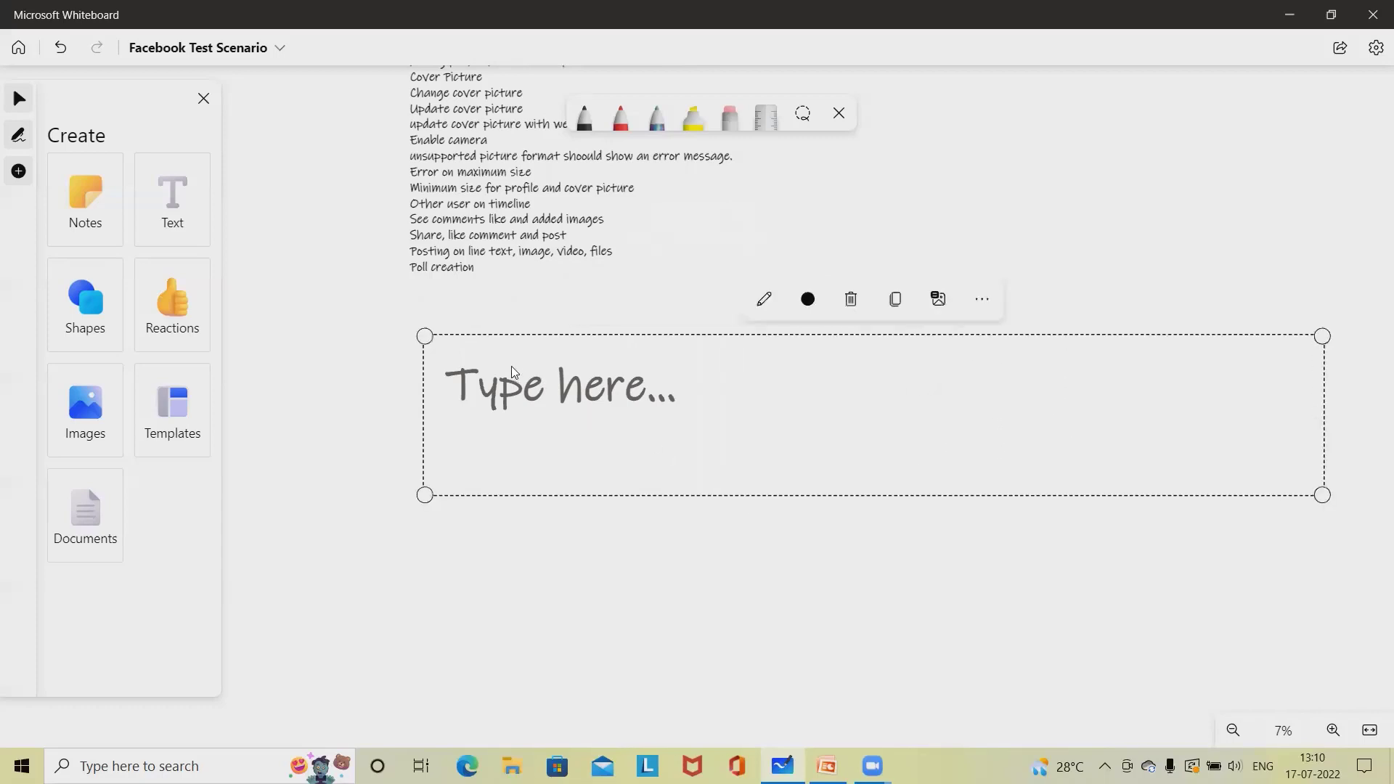
left_click_drag(417, 414, 336, 414)
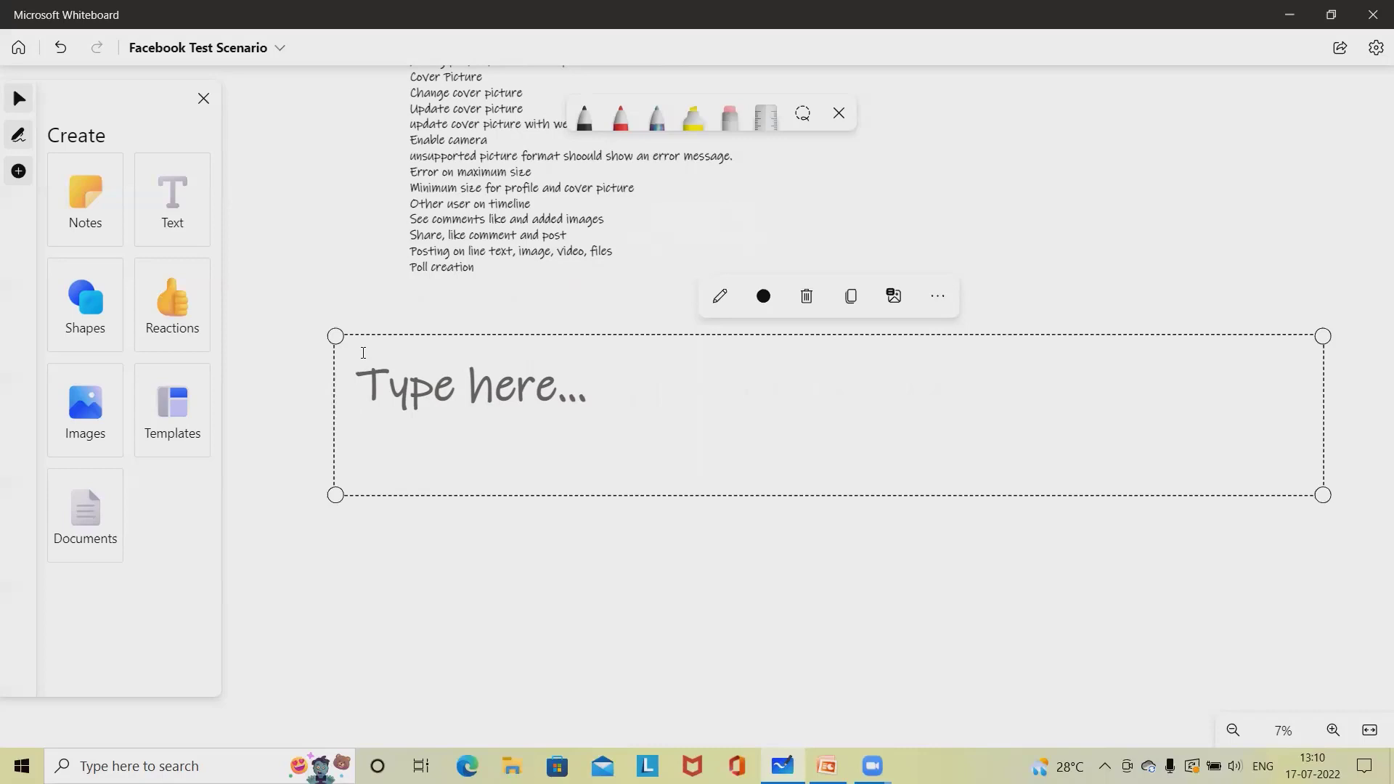
Write the scenario "Friend finding functionality" as the first line of the new text box
type("Fr")
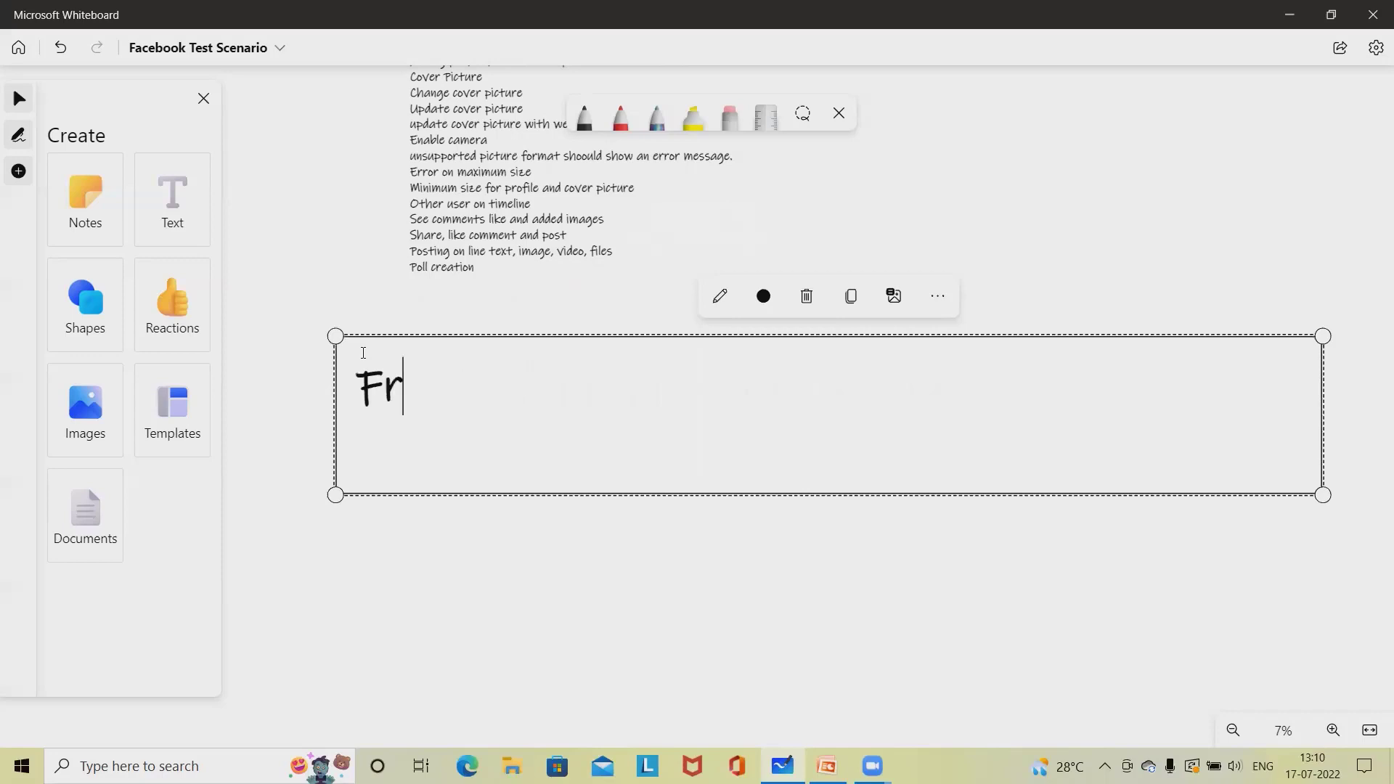
type("iend findi")
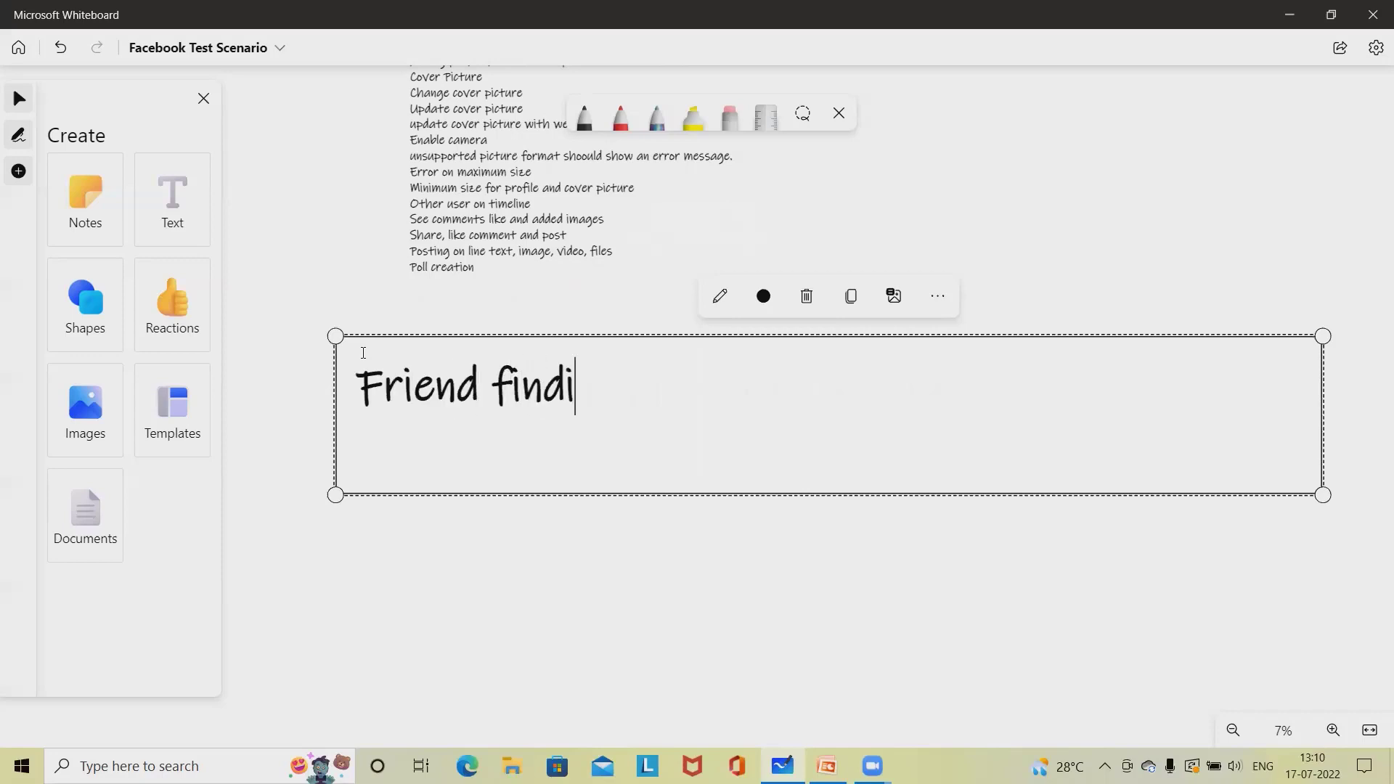
type("ng fun")
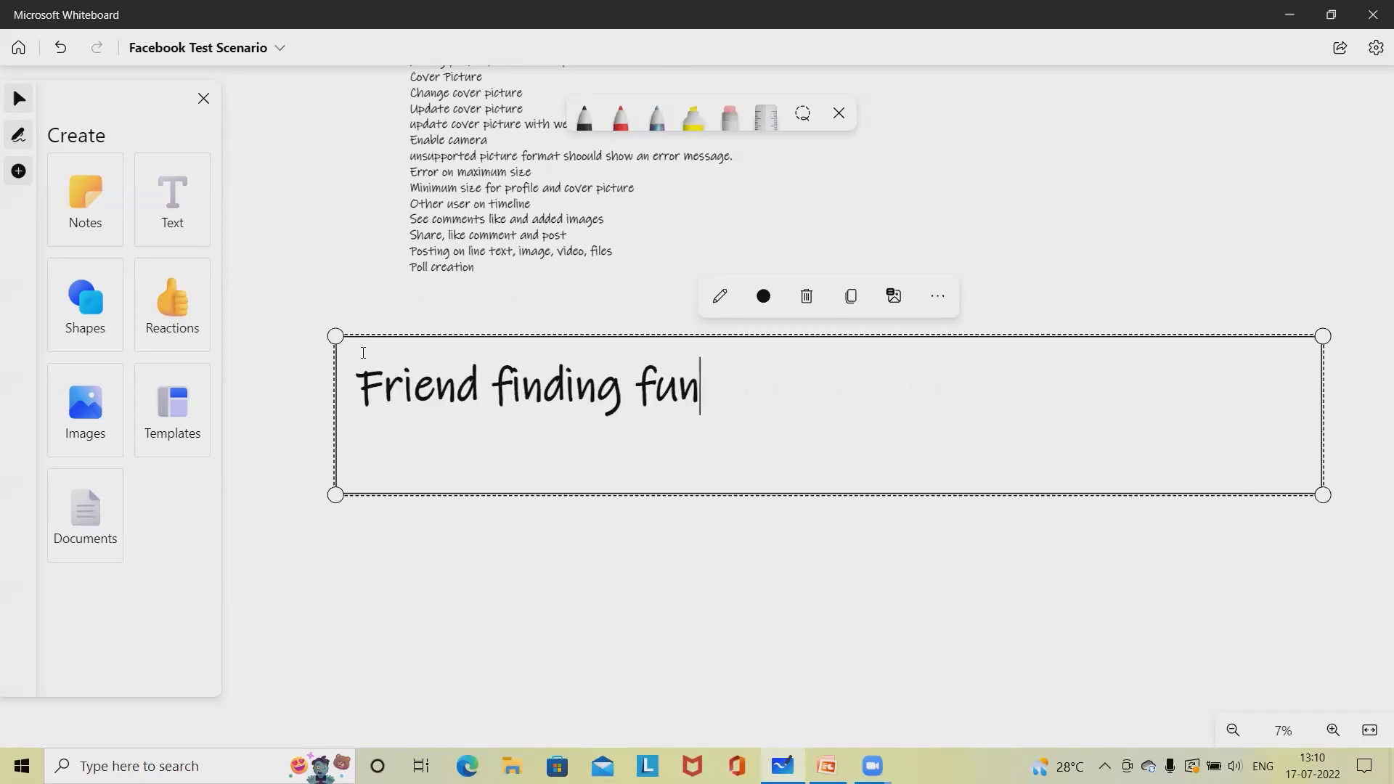
type("ctionality")
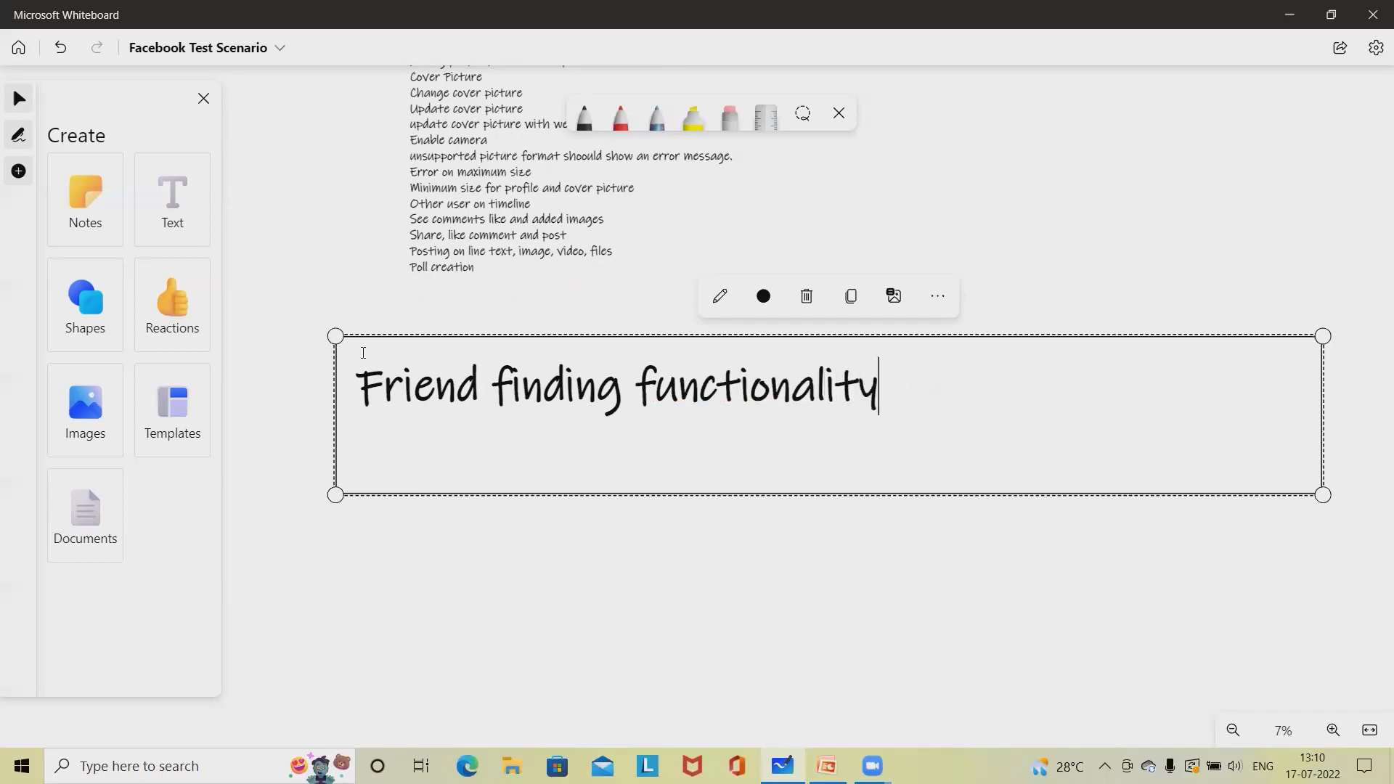
Add the scenario "Friend Request, messsages" on the line below "Friend finding functionality"
key("Return")
type("Frien")
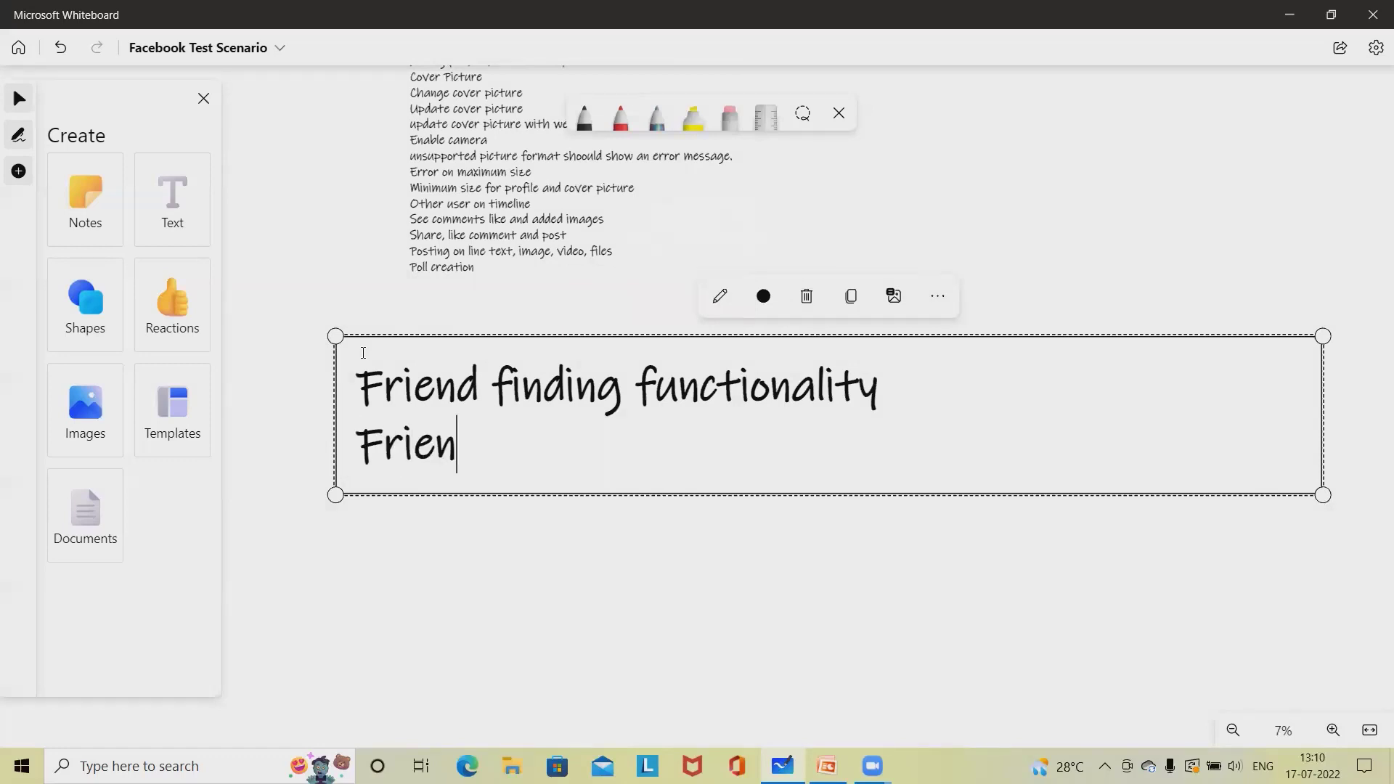
type("d Request")
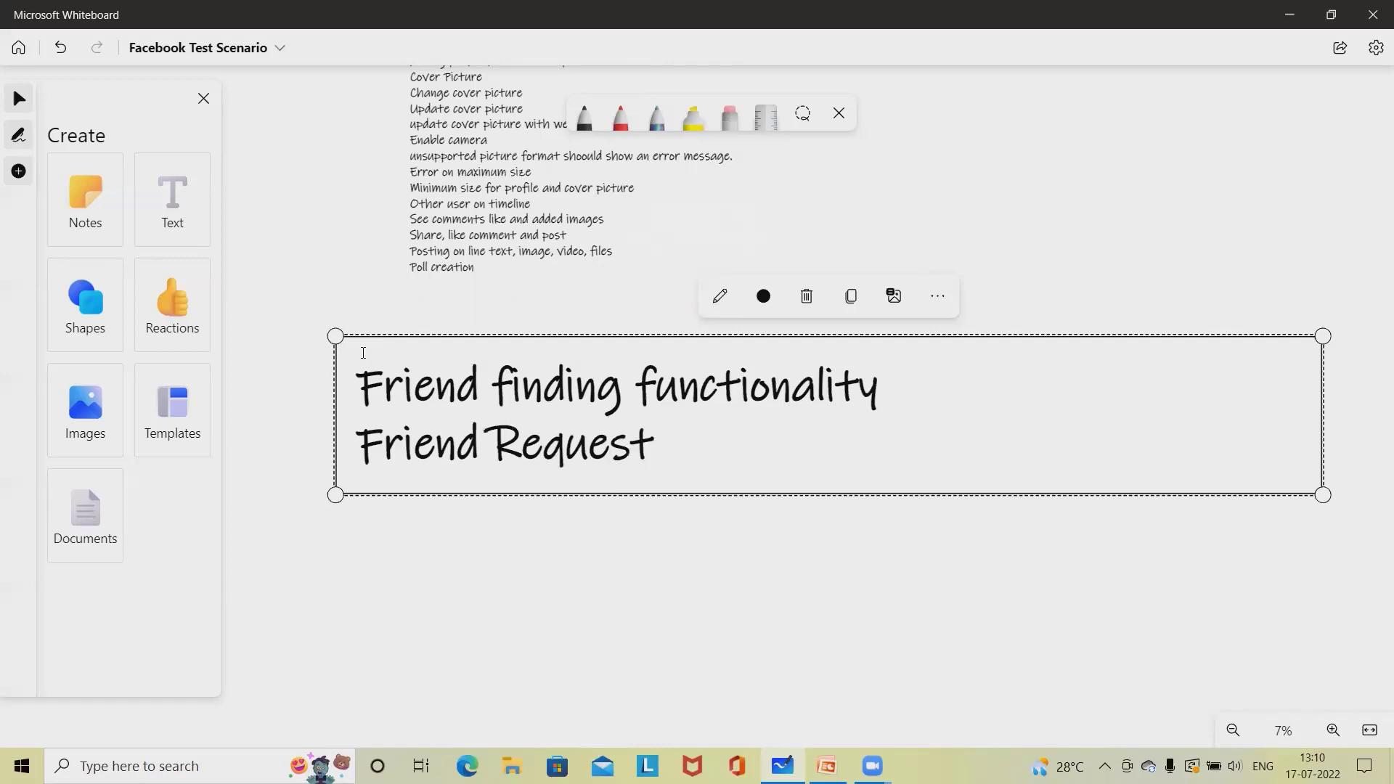
key("Return")
type("Se")
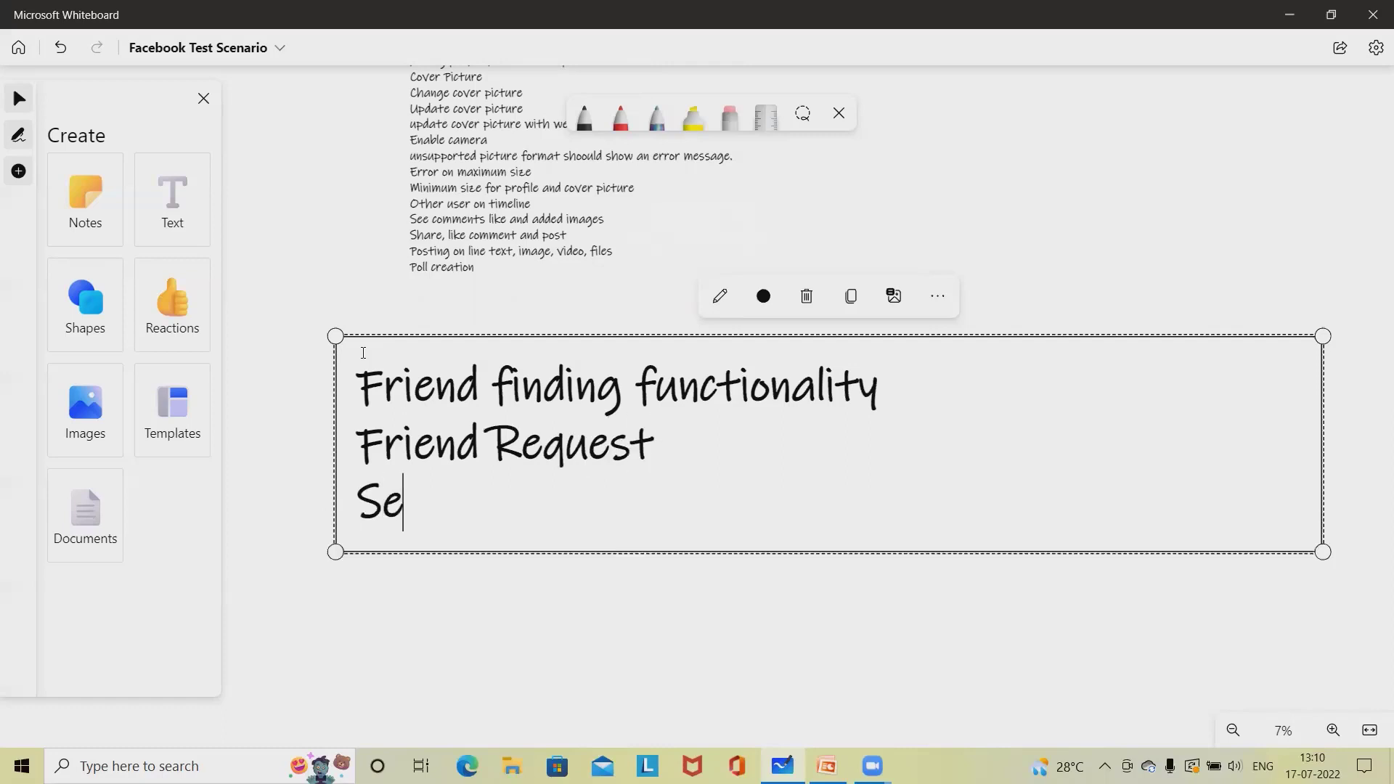
key("BackSpace")
key("BackSpace")
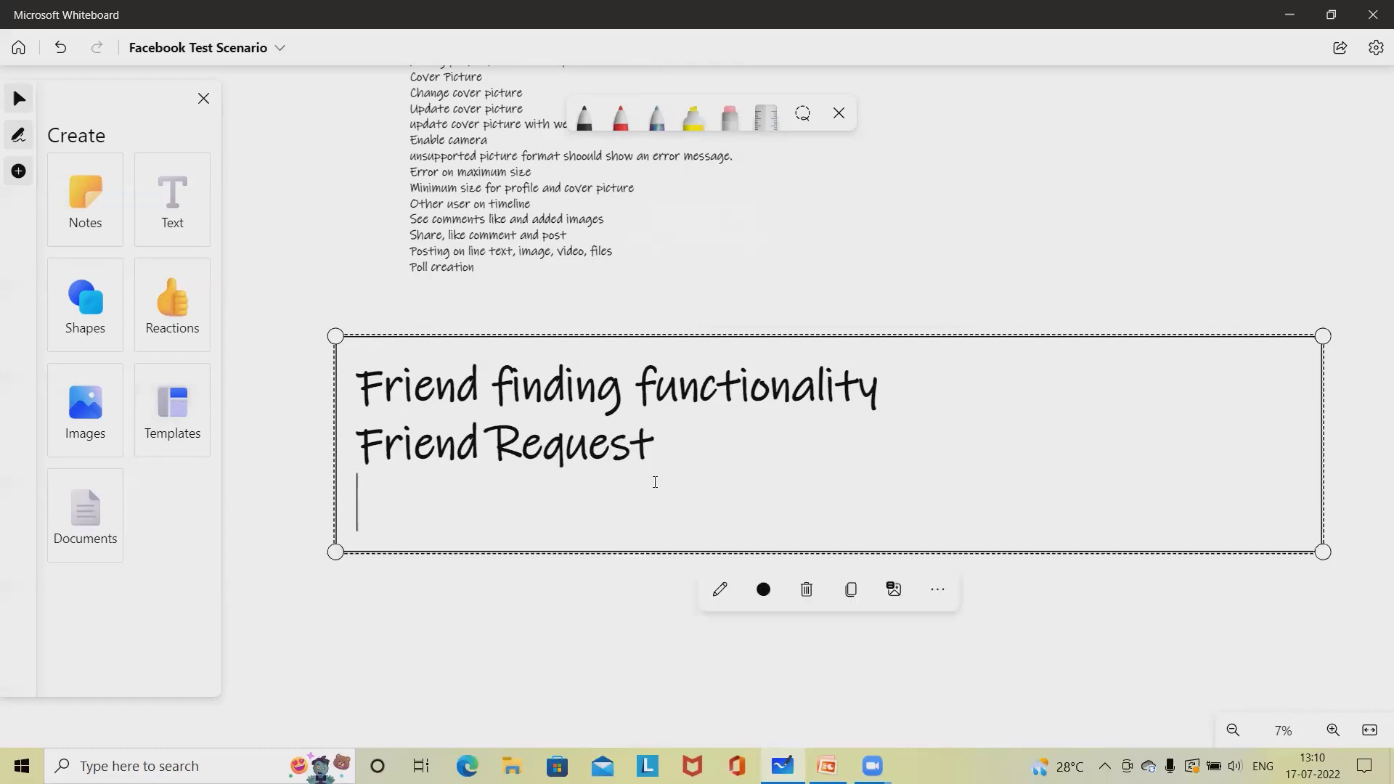
left_click(669, 441)
type(", me")
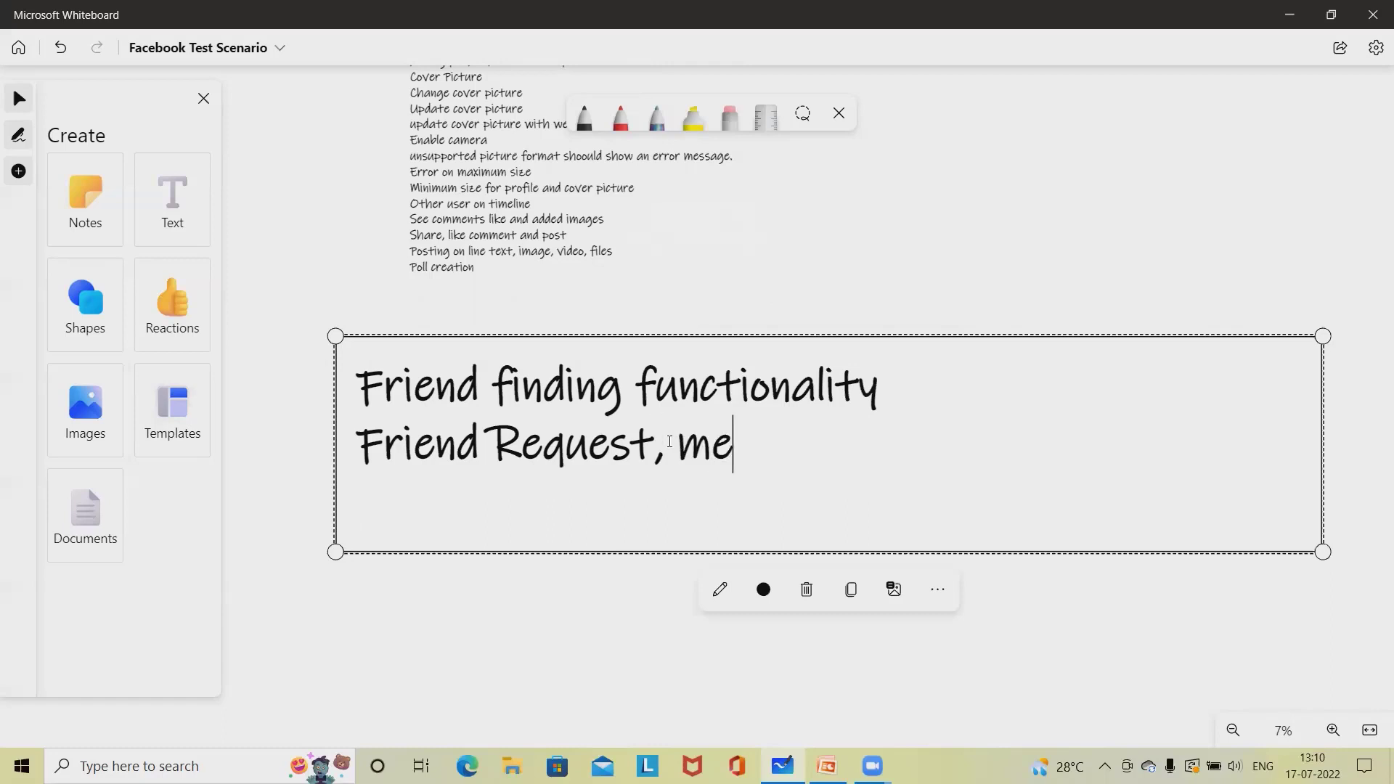
type("sssages")
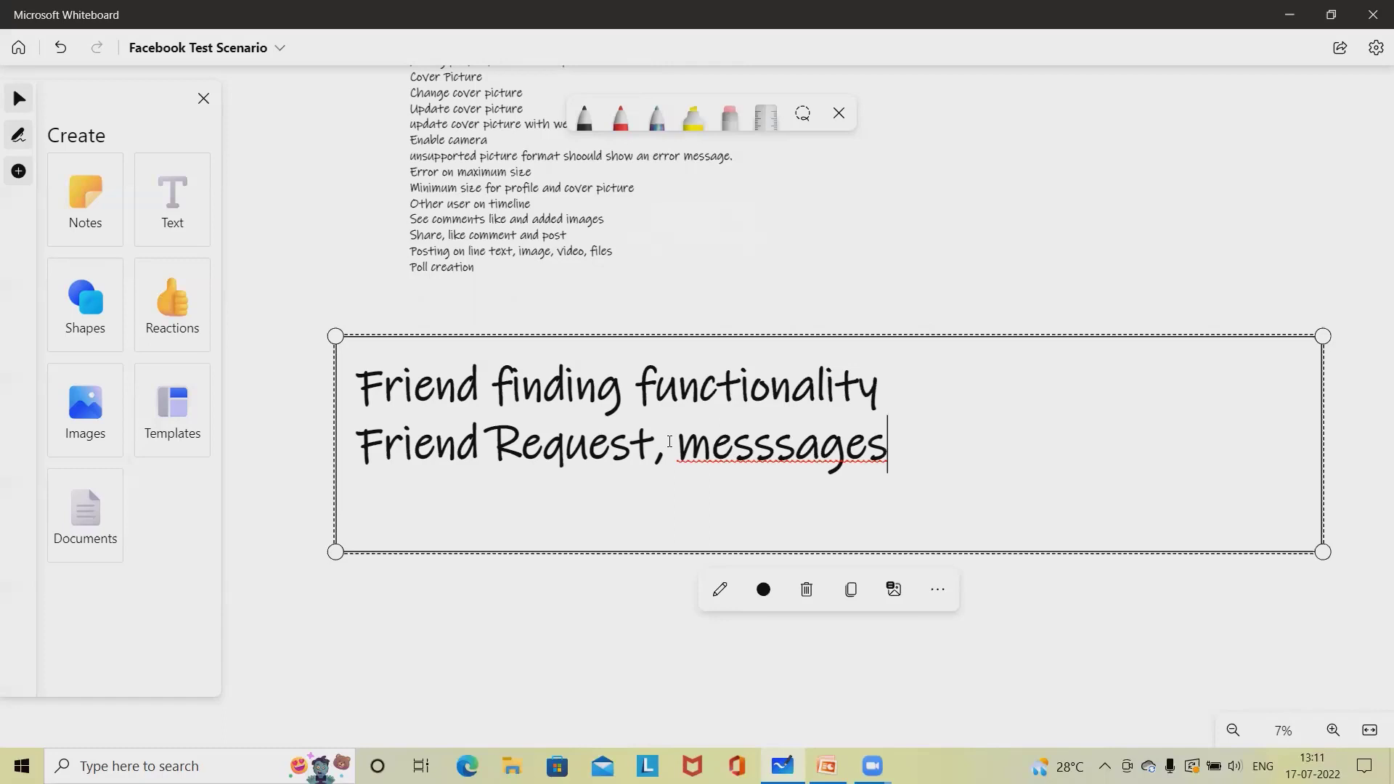
Add the scenario "Friends friend request" below the friend request and messages line, followed by a new line
key("Return")
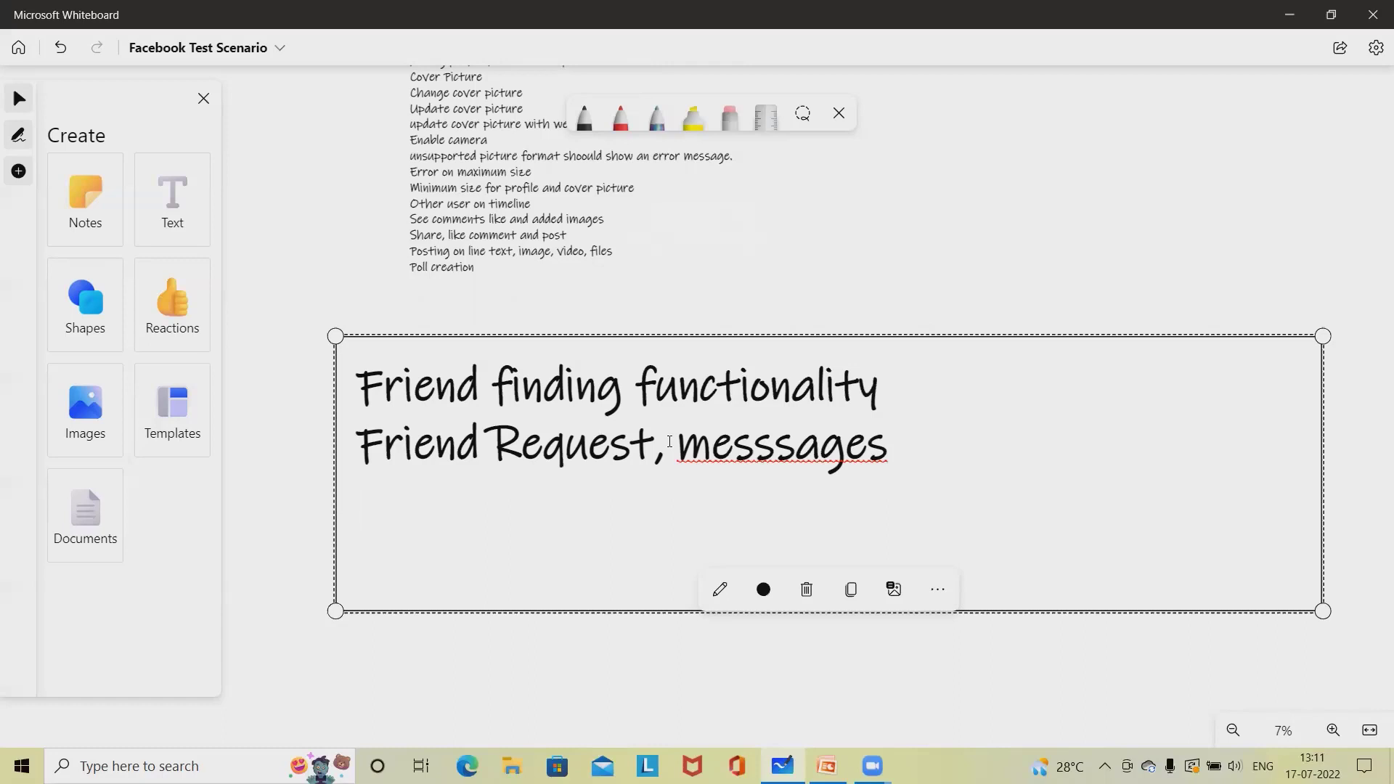
type("Friends f")
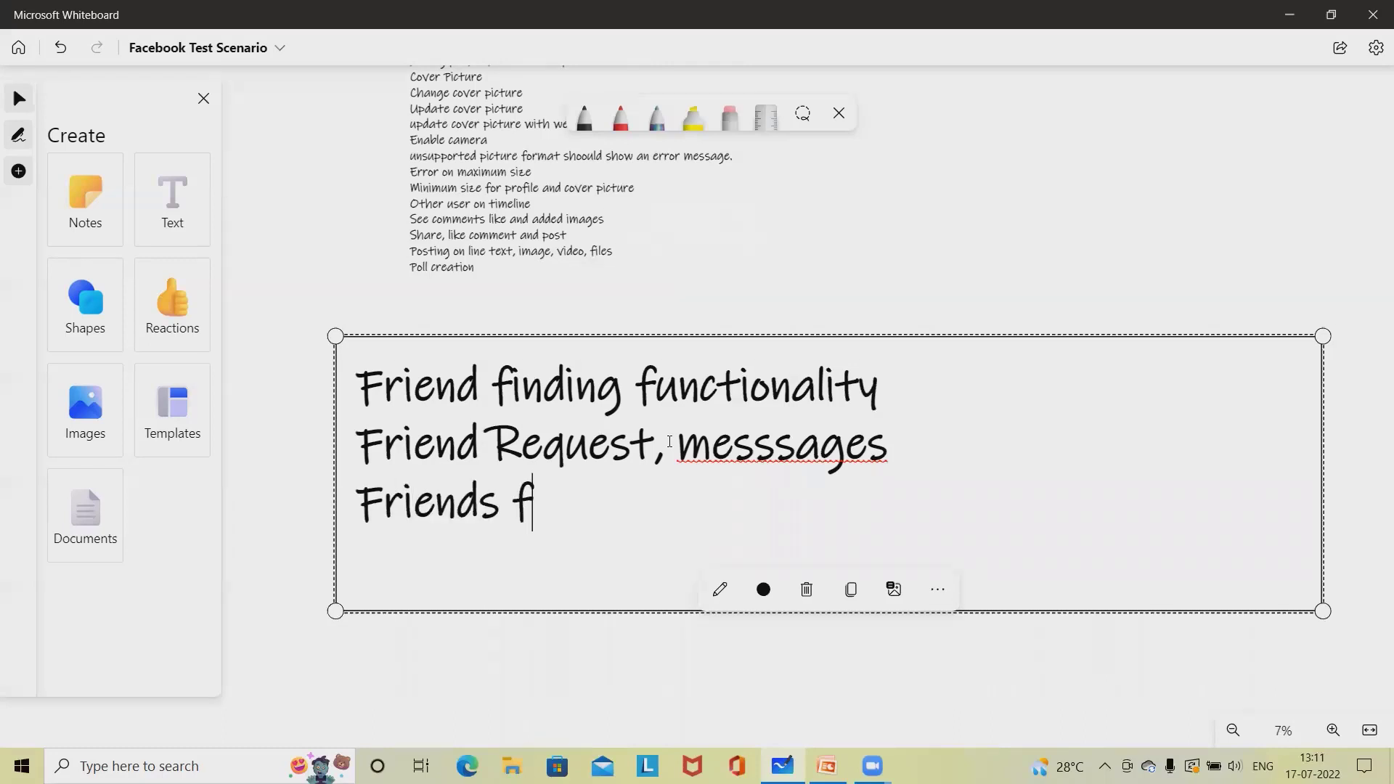
type("riend")
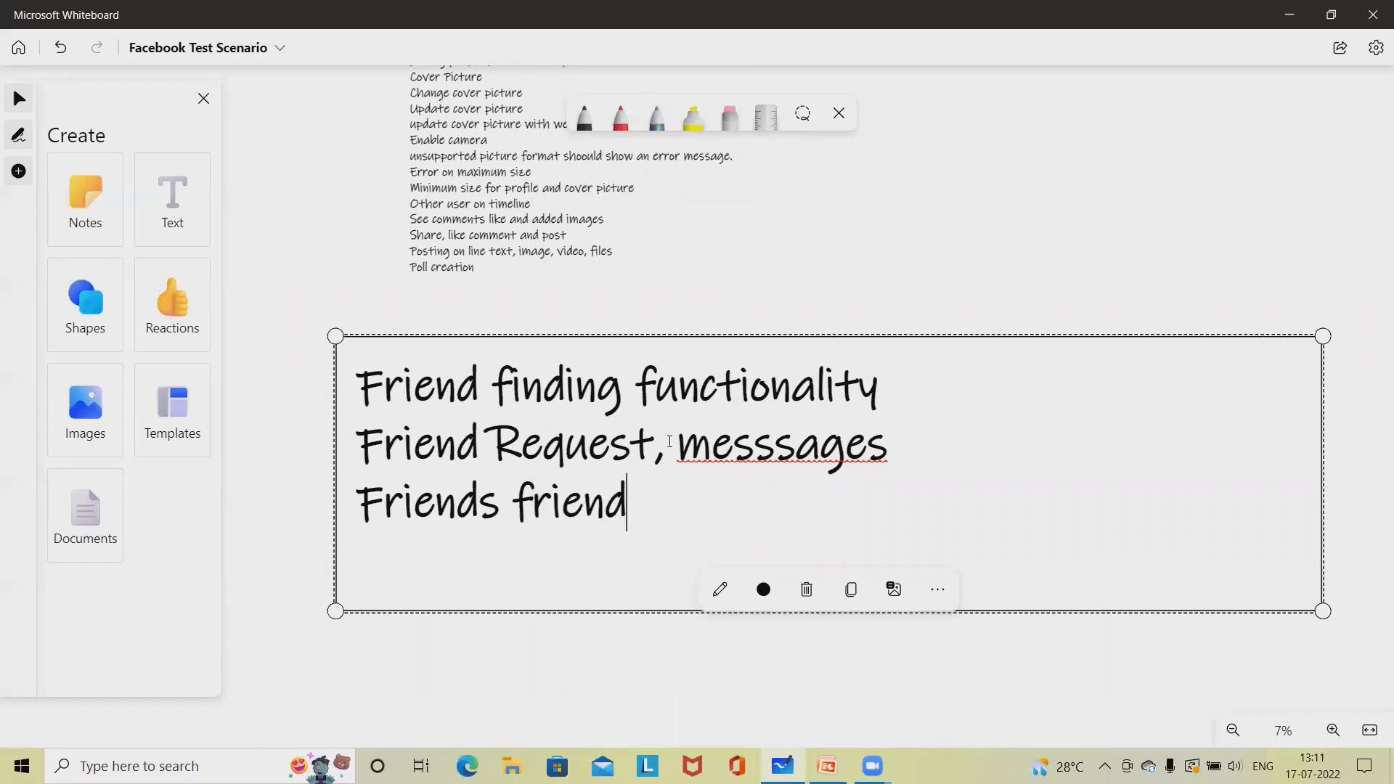
type(" request")
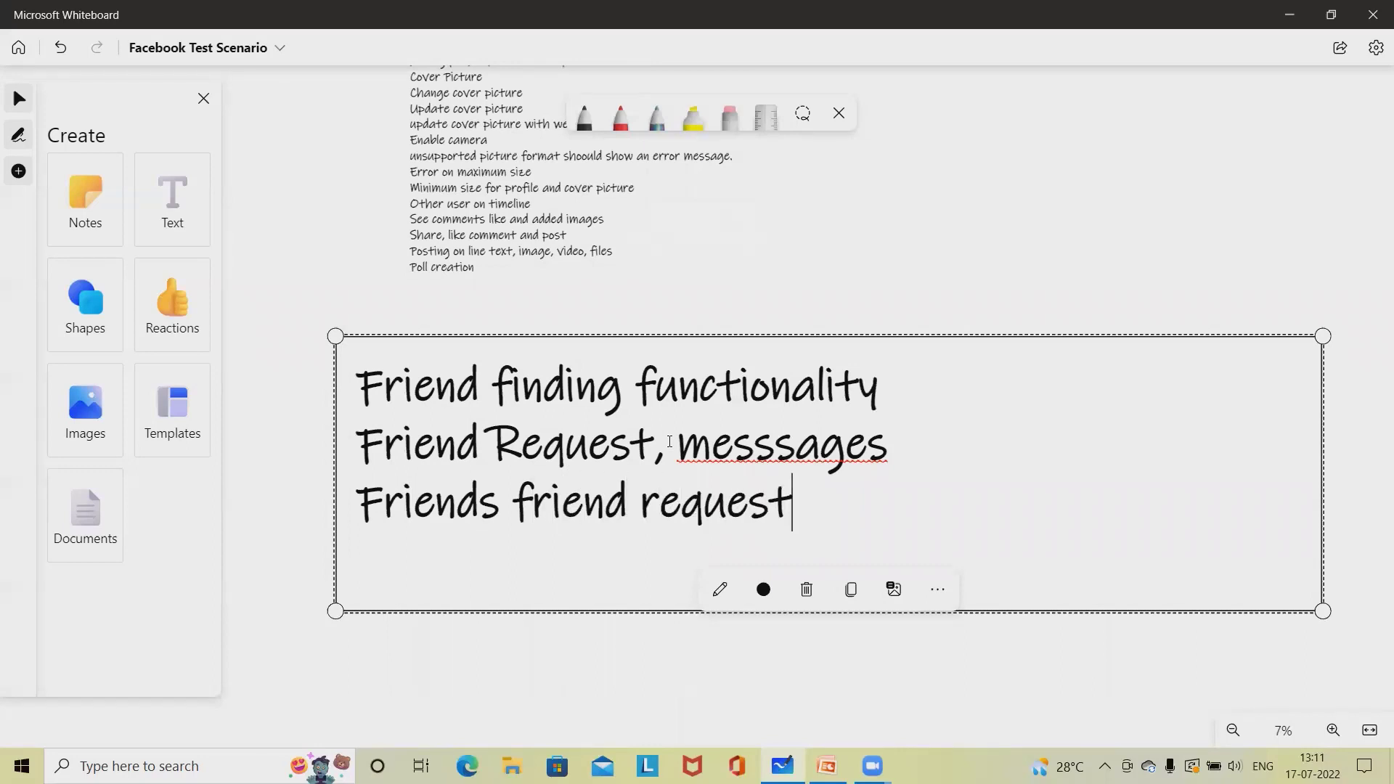
key("Return")
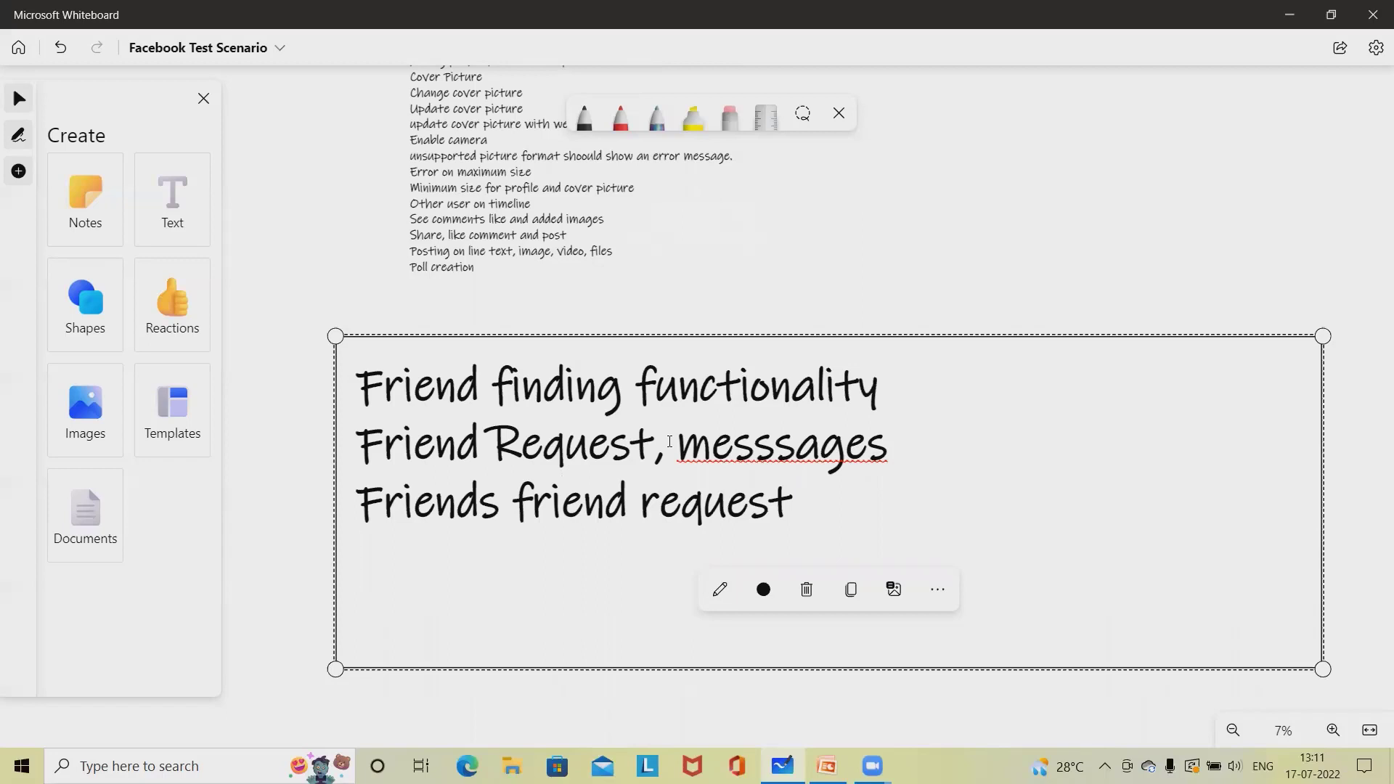
Add the scenario "Friends friend timeline" below the "Friends friend request" line, correcting the misspelled first word
type("Froiend")
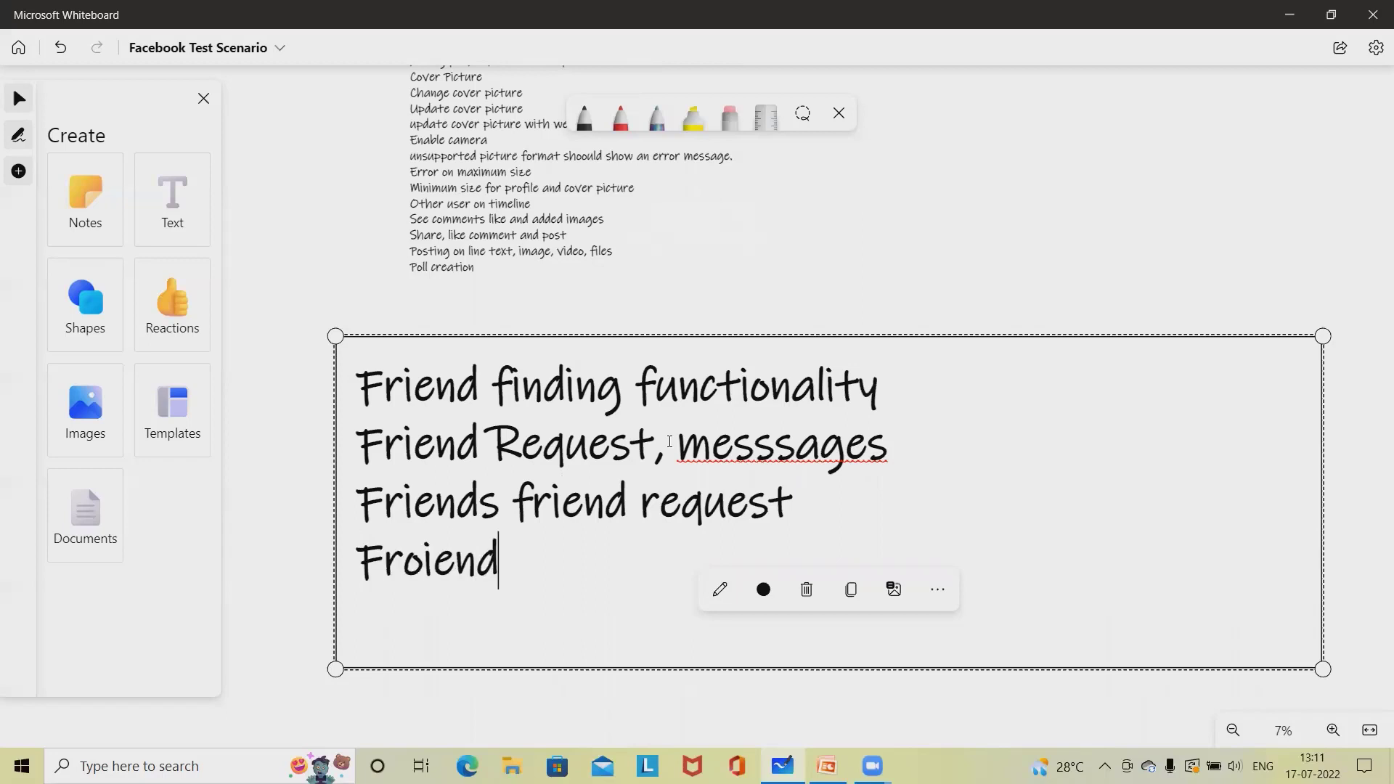
type("s frind")
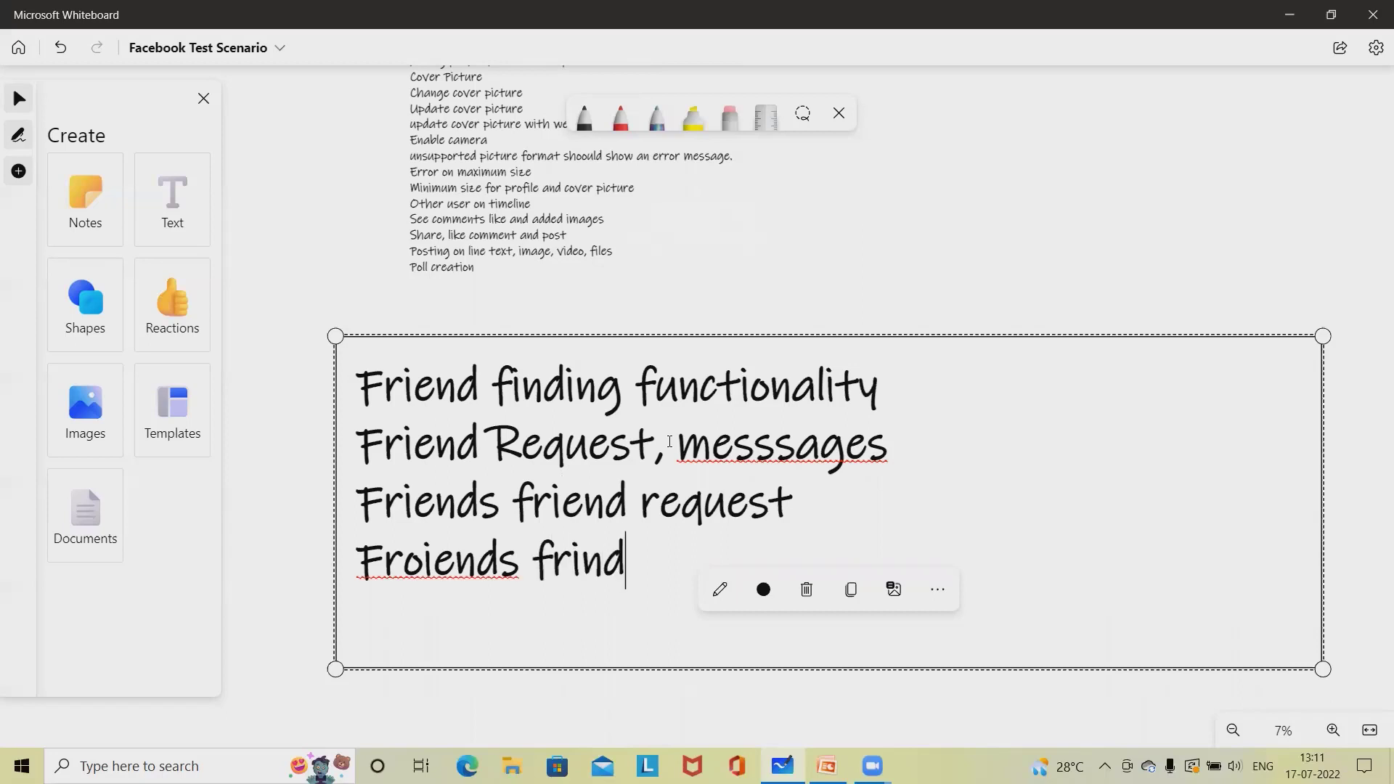
key("BackSpace")
key("BackSpace")
type("end tim")
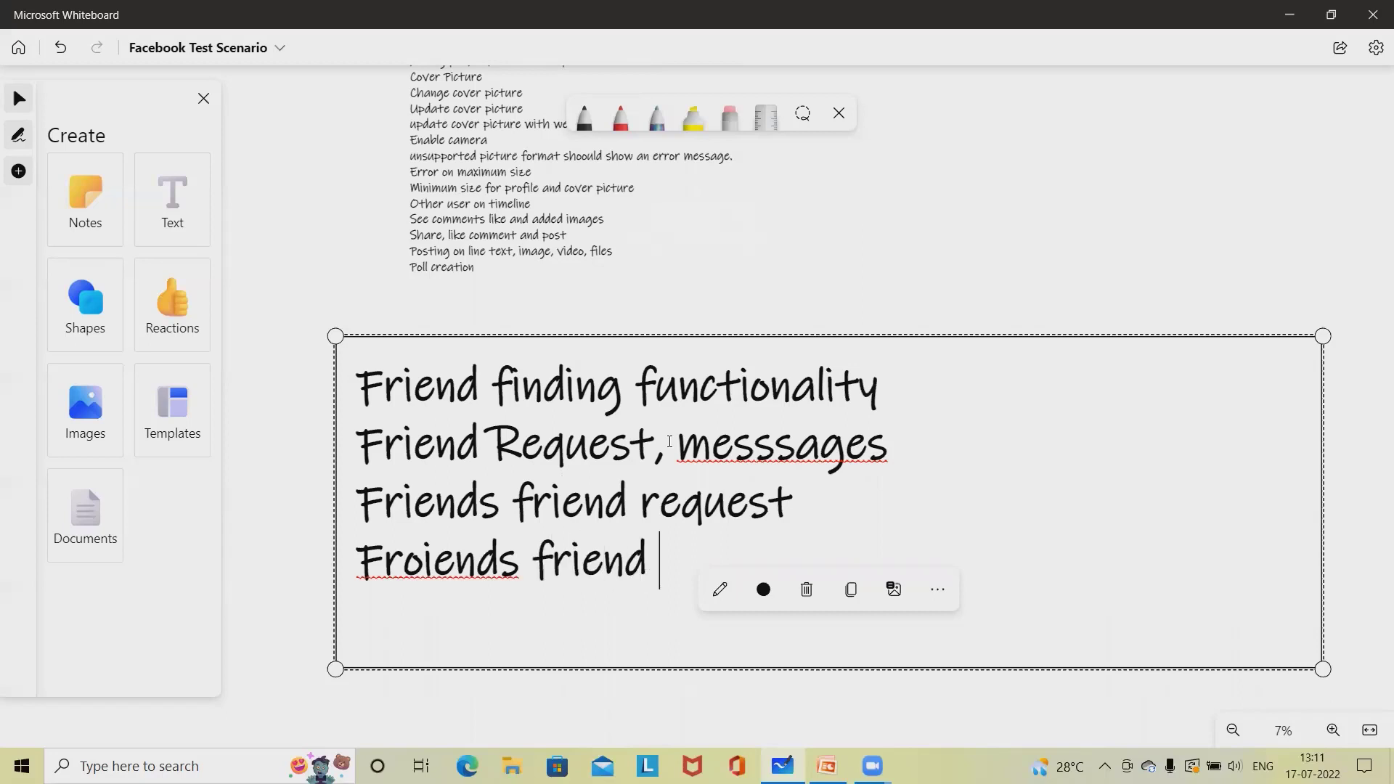
type("eline")
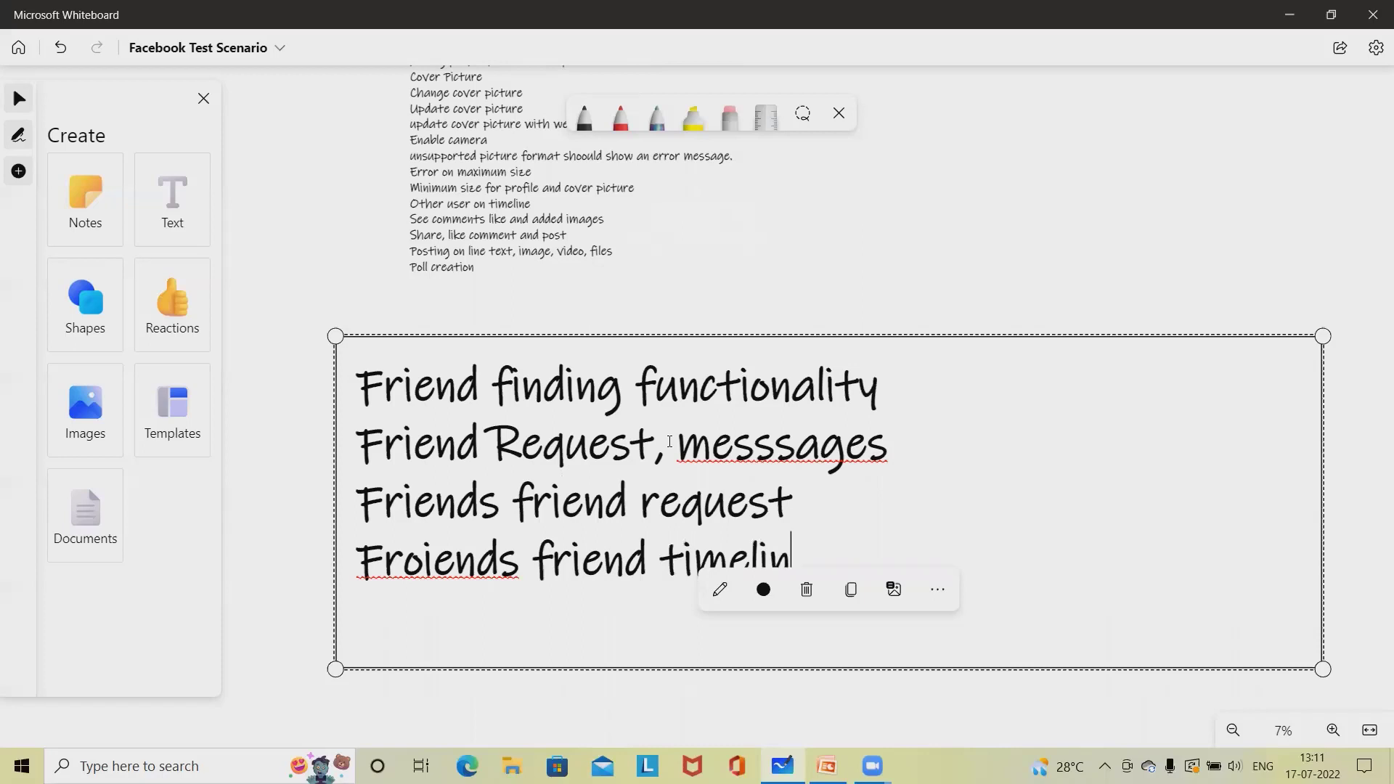
left_click(389, 557)
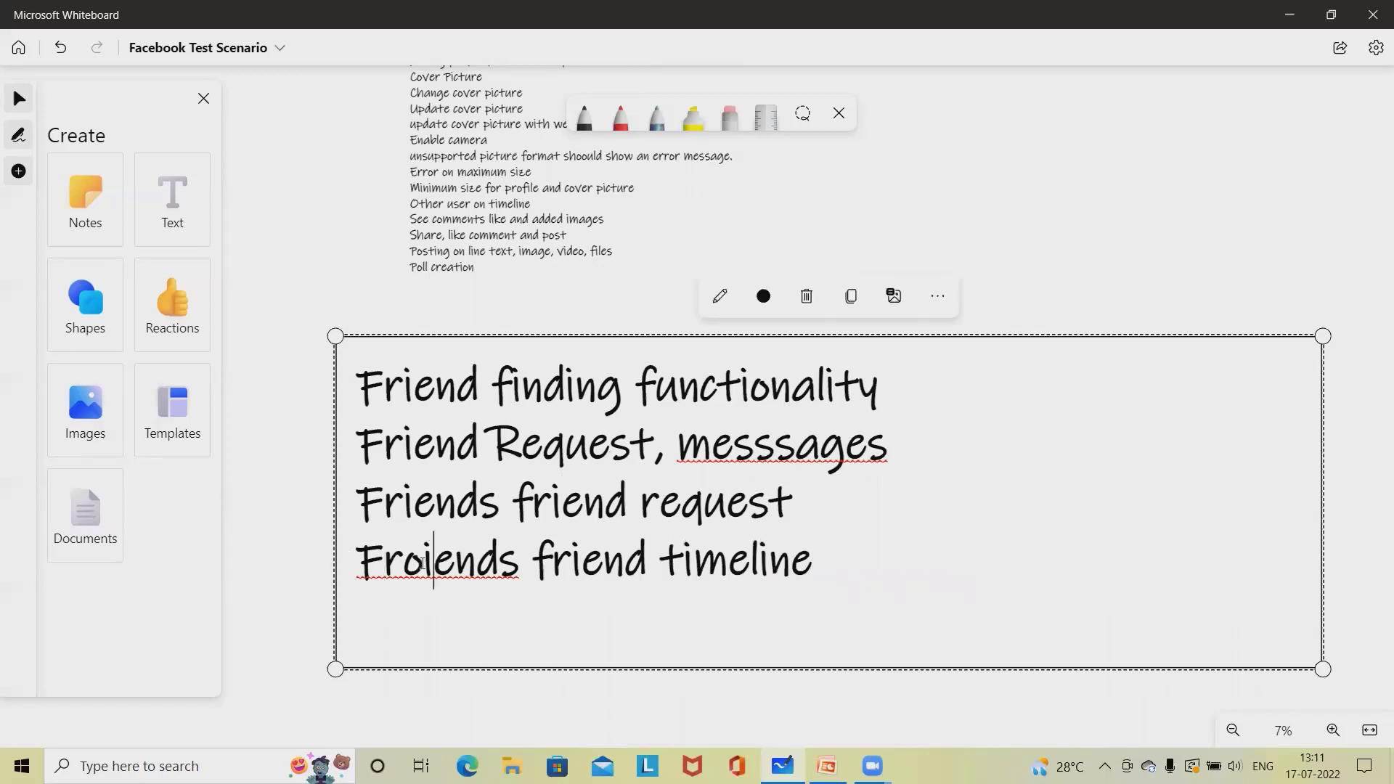
left_click(421, 560)
key("BackSpace")
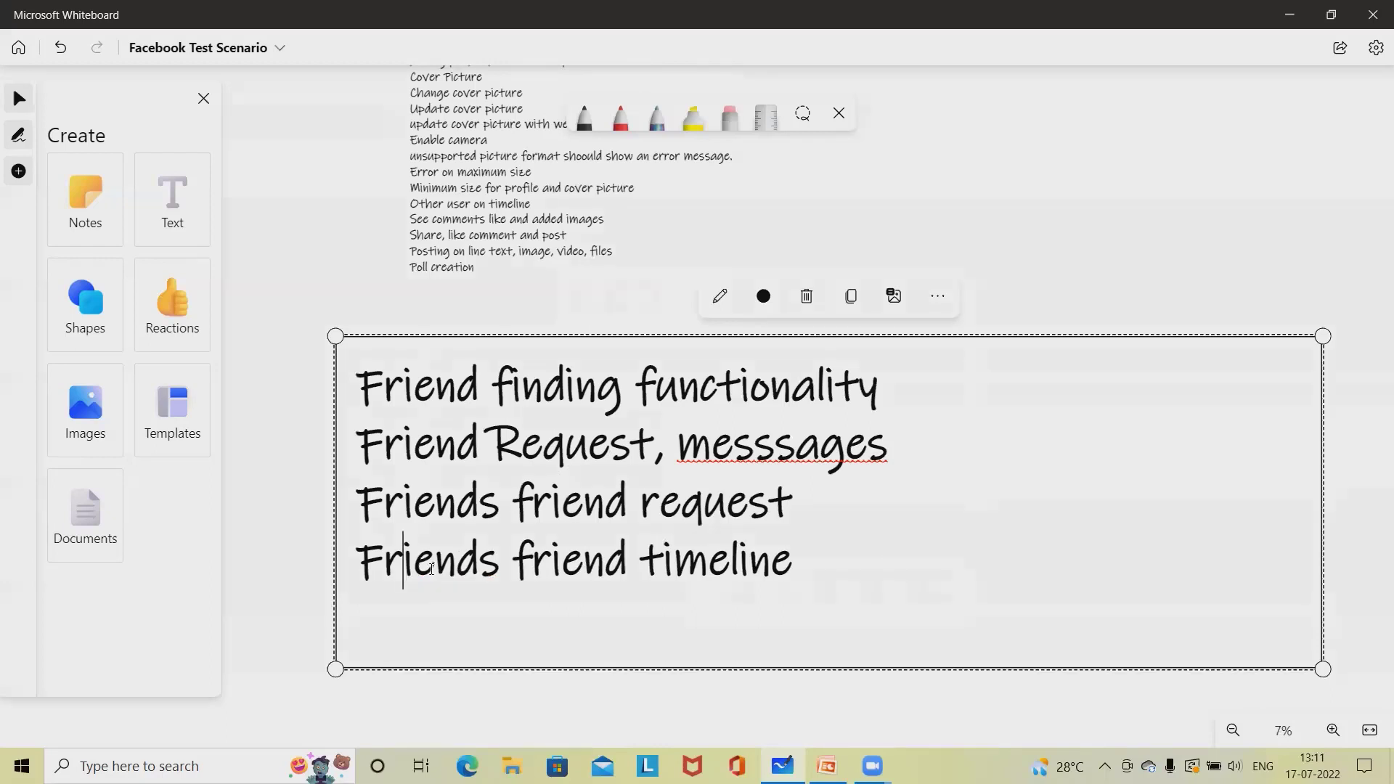
left_click(842, 567)
Add the scenario "Content on frineds friend timeline" on a new line below "Friends friend timeline"
key("Return")
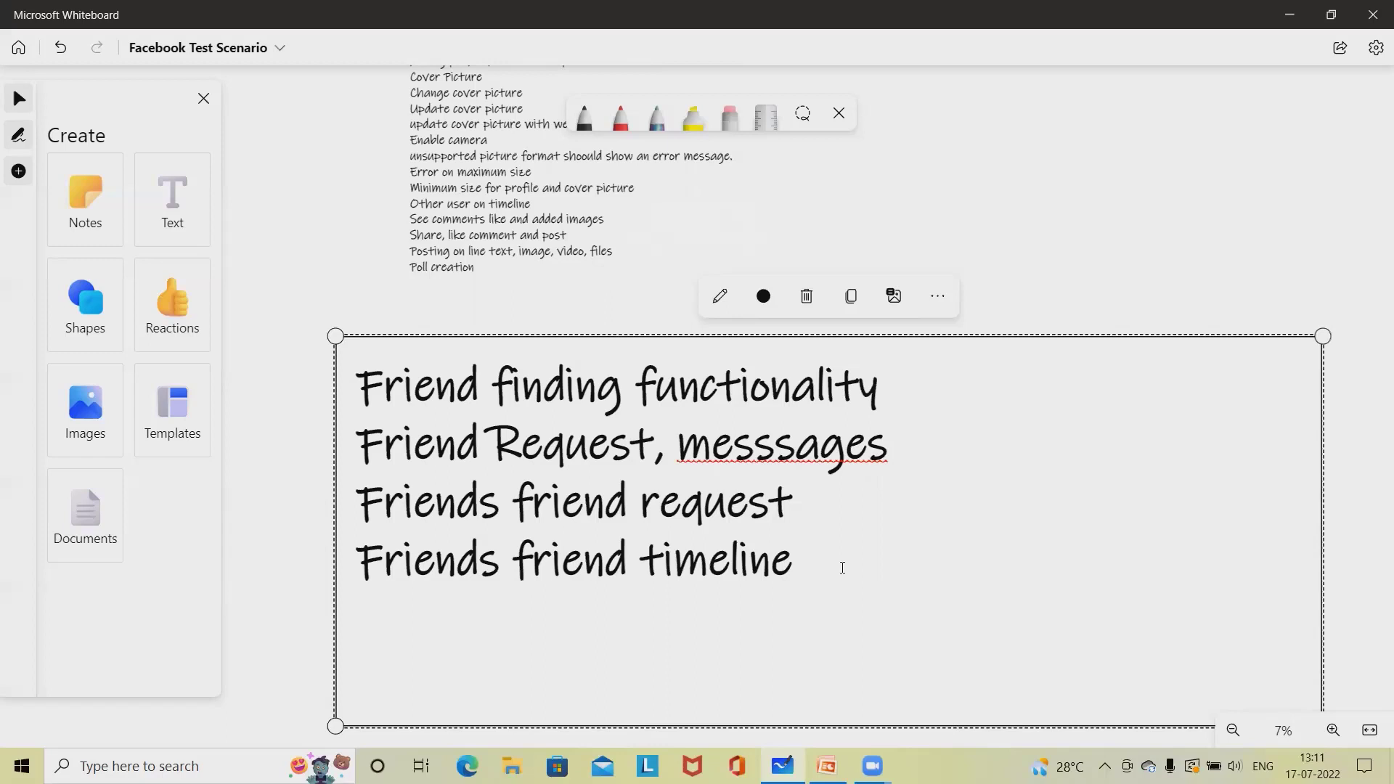
type("Content")
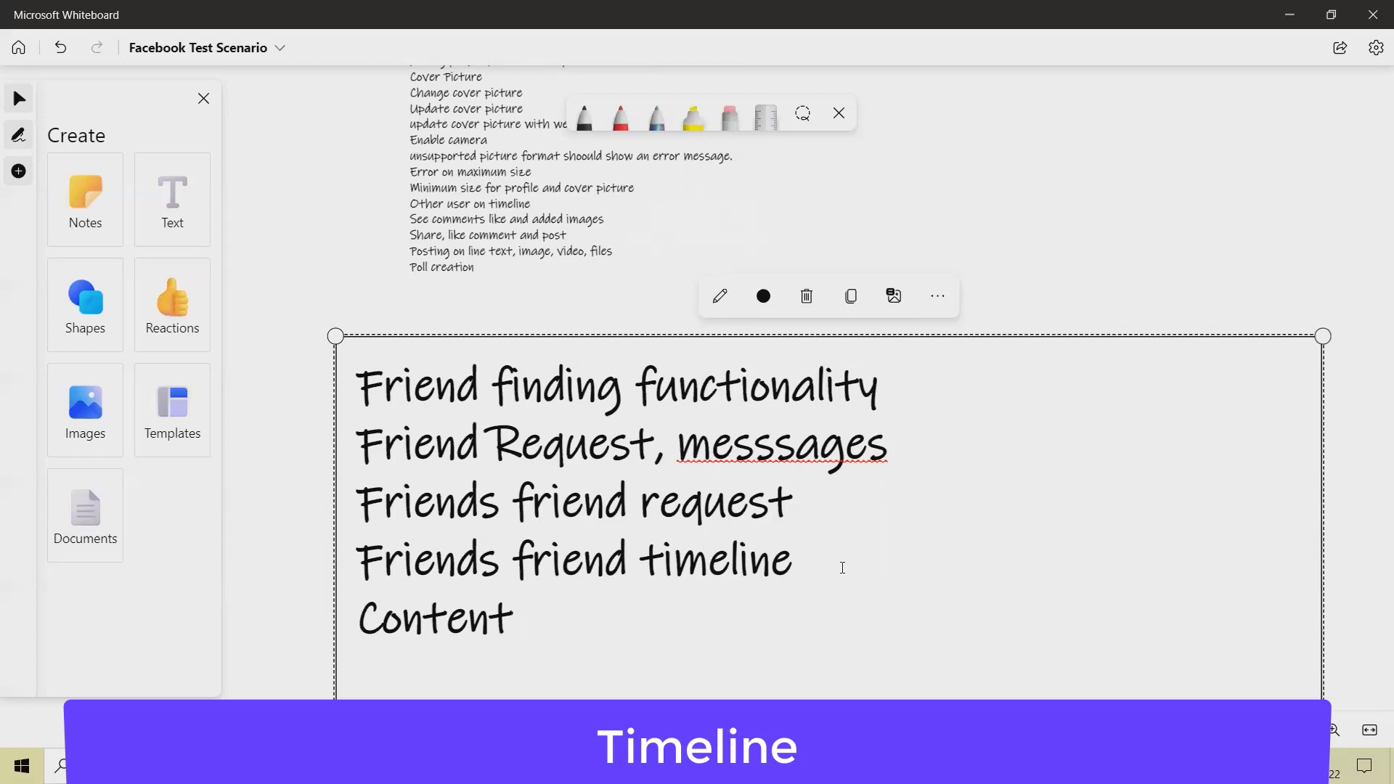
type("on f")
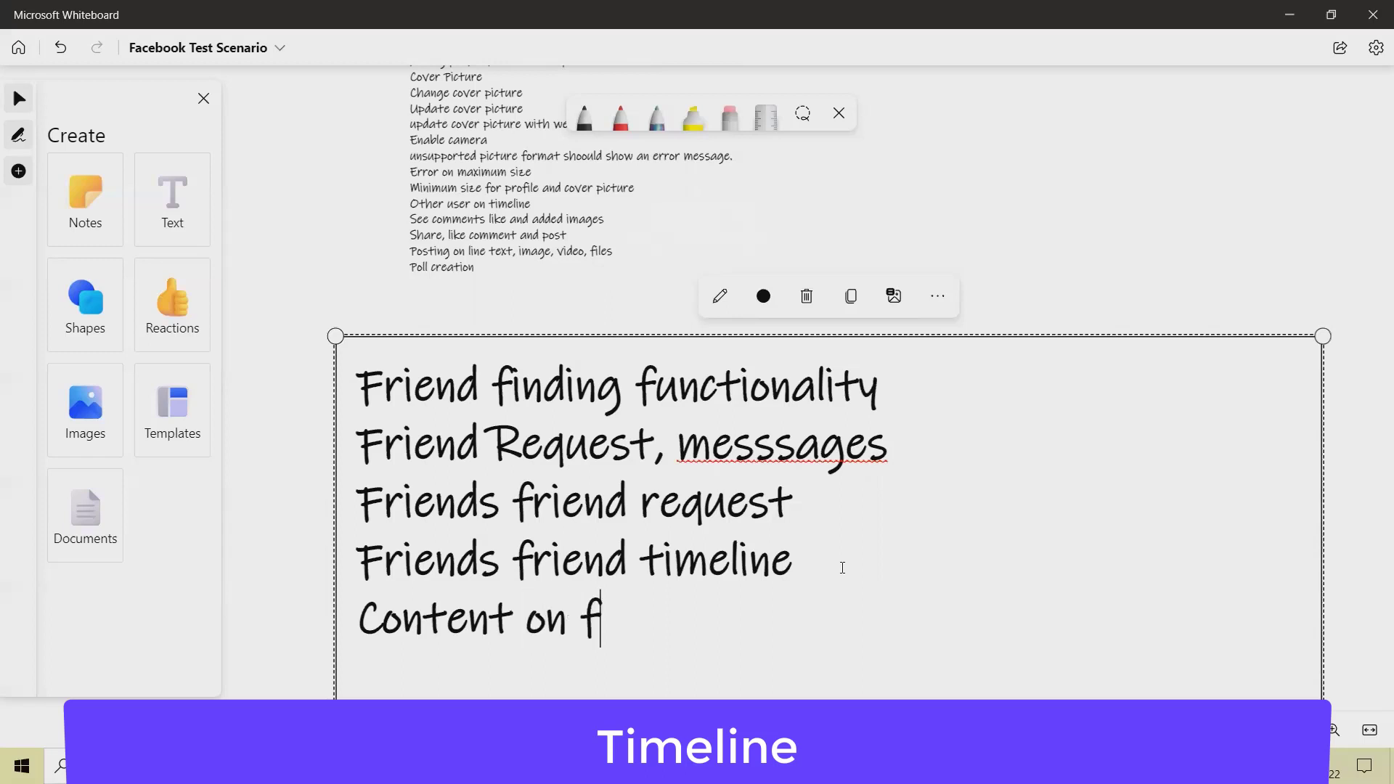
type("rined")
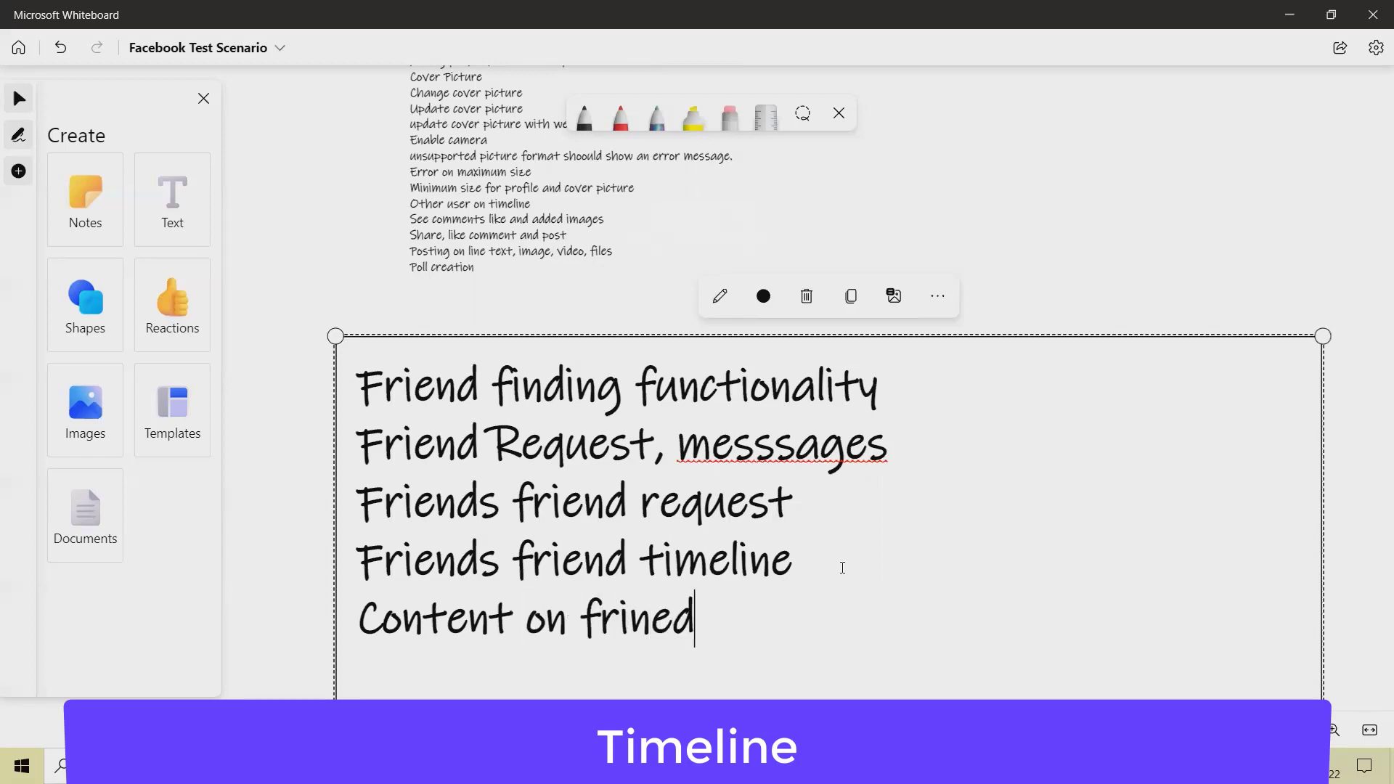
type("s frined")
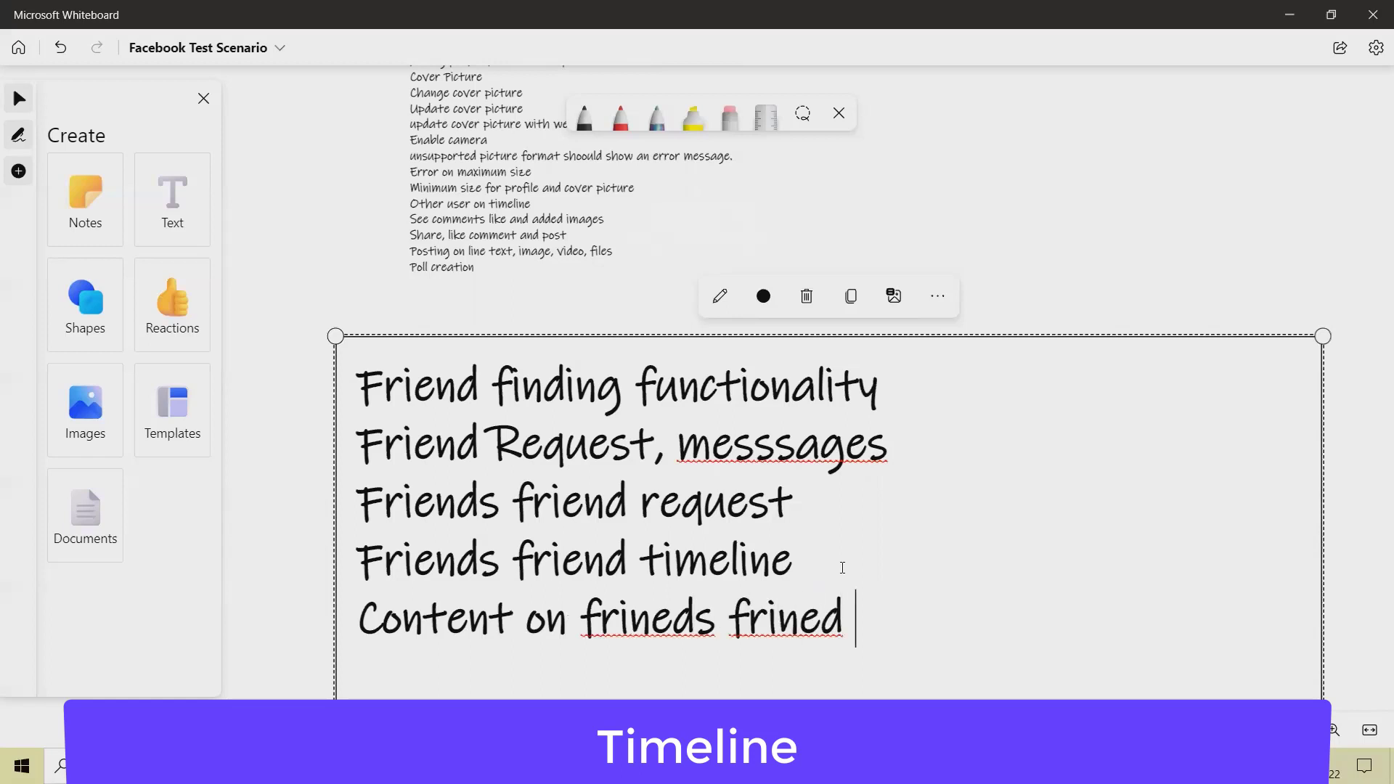
key("BackSpace")
key("BackSpace")
key("BackSpace")
key("BackSpace")
type("end i")
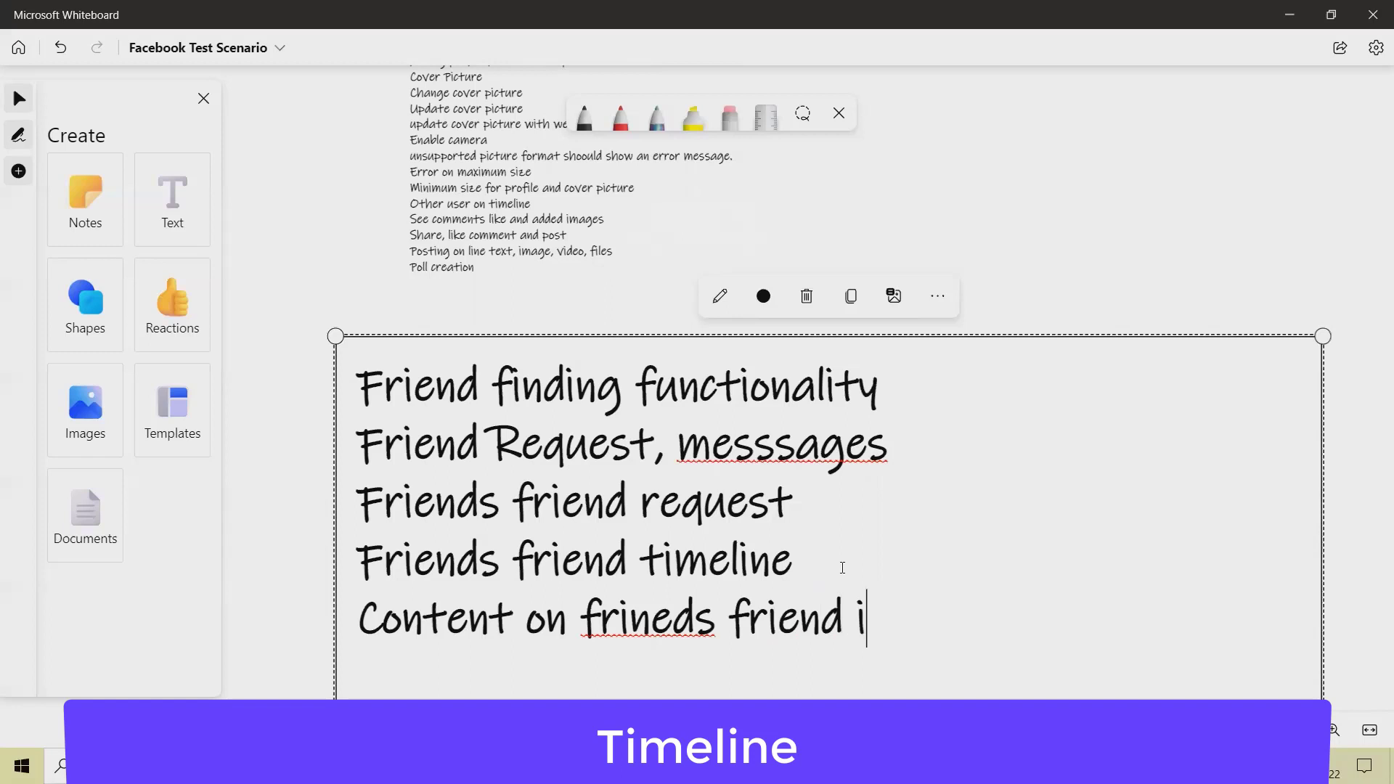
key("BackSpace")
type("timeline")
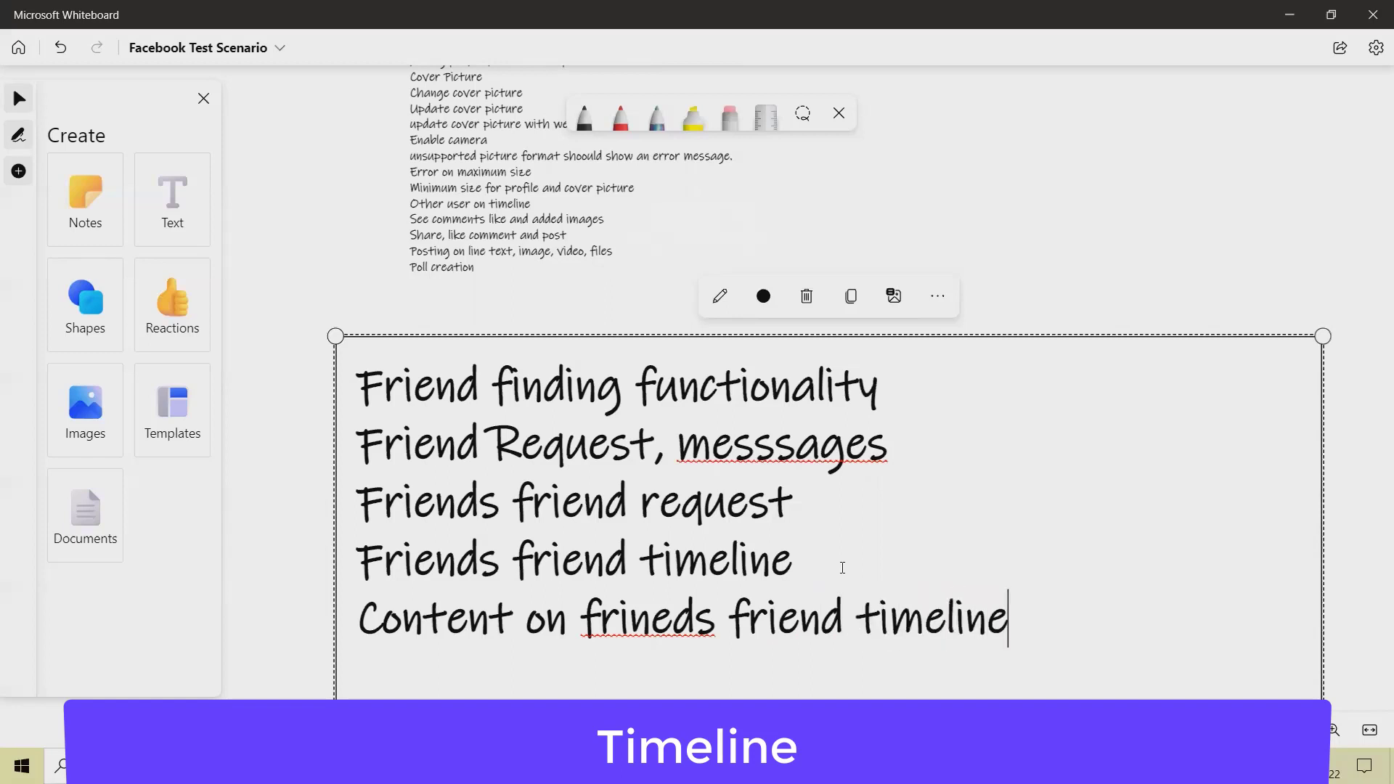
Add the scenario "Links on friends friend timeline" on a new line at the end of the text box
key("Return")
type("Link")
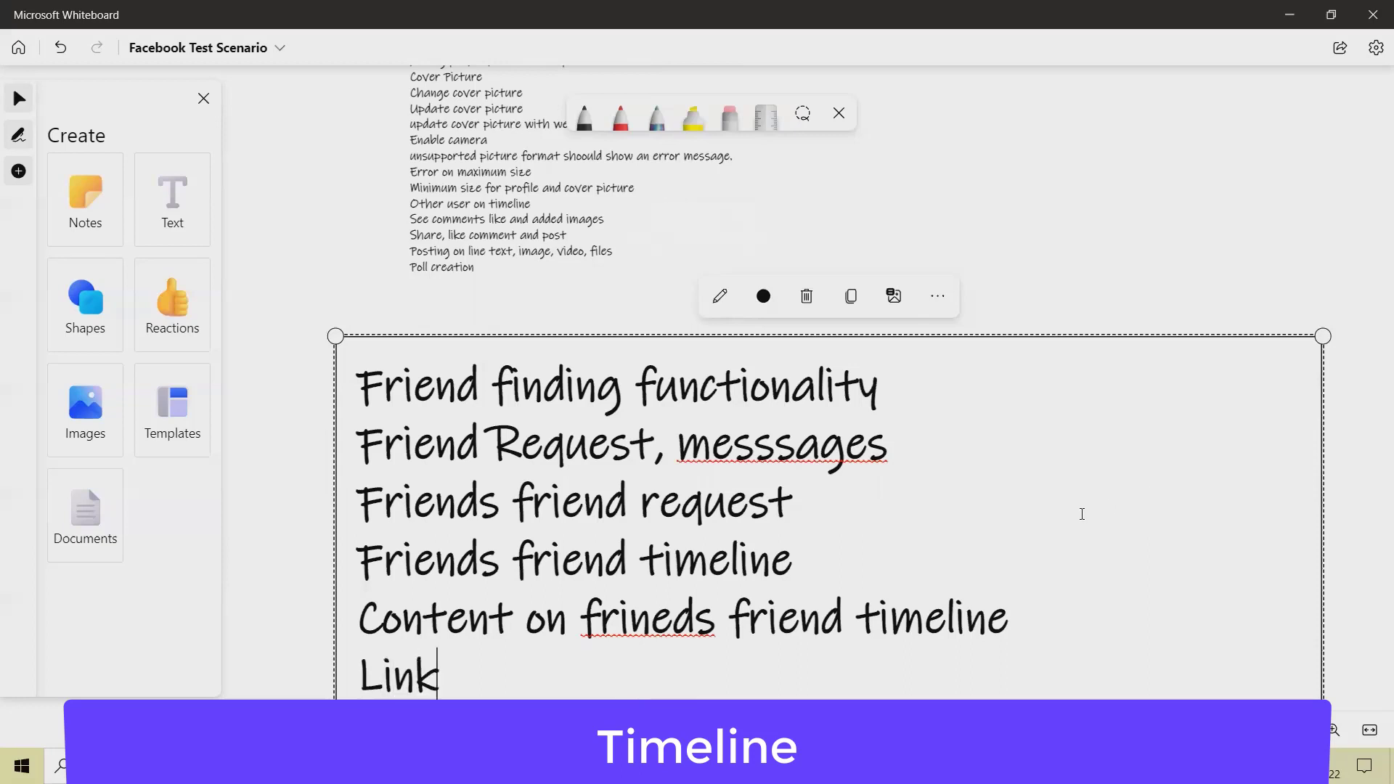
type("s on friends ")
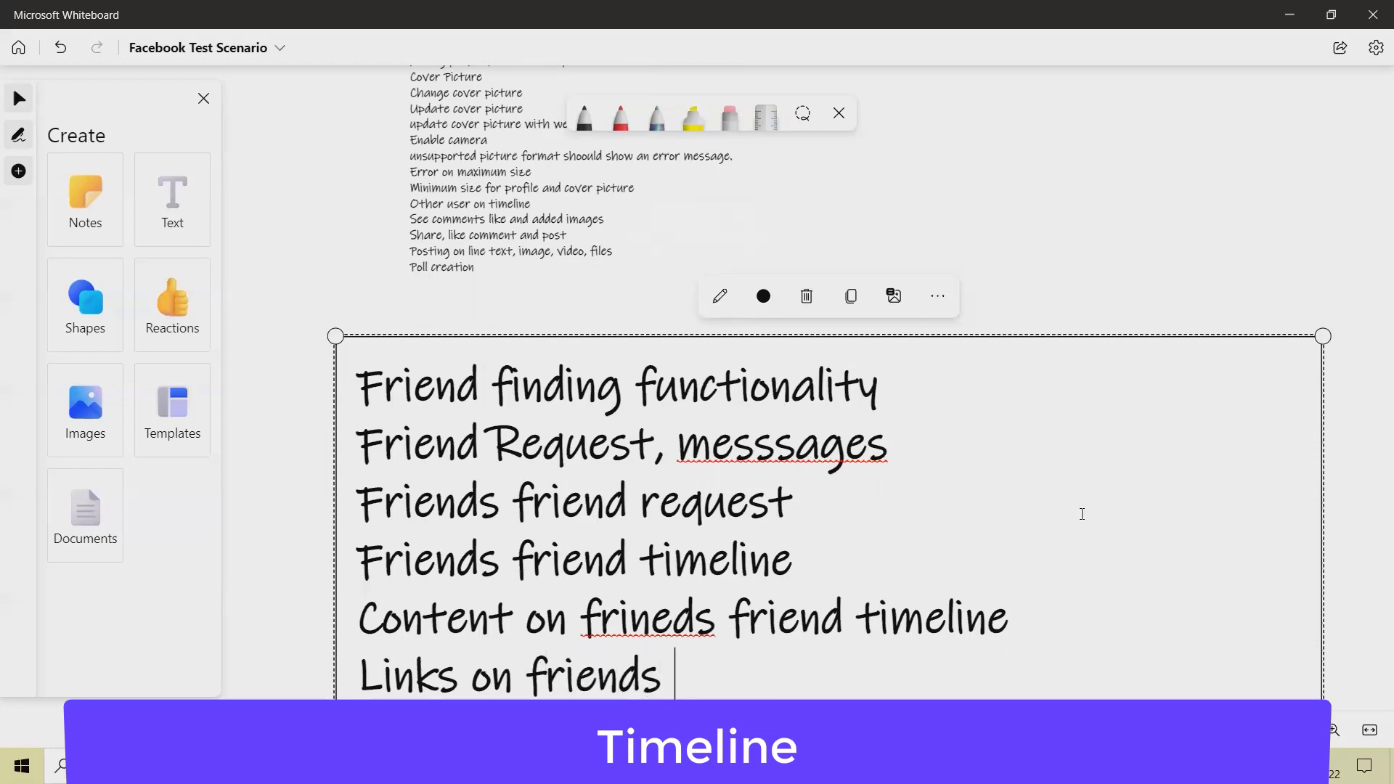
type("frie")
type("nd ")
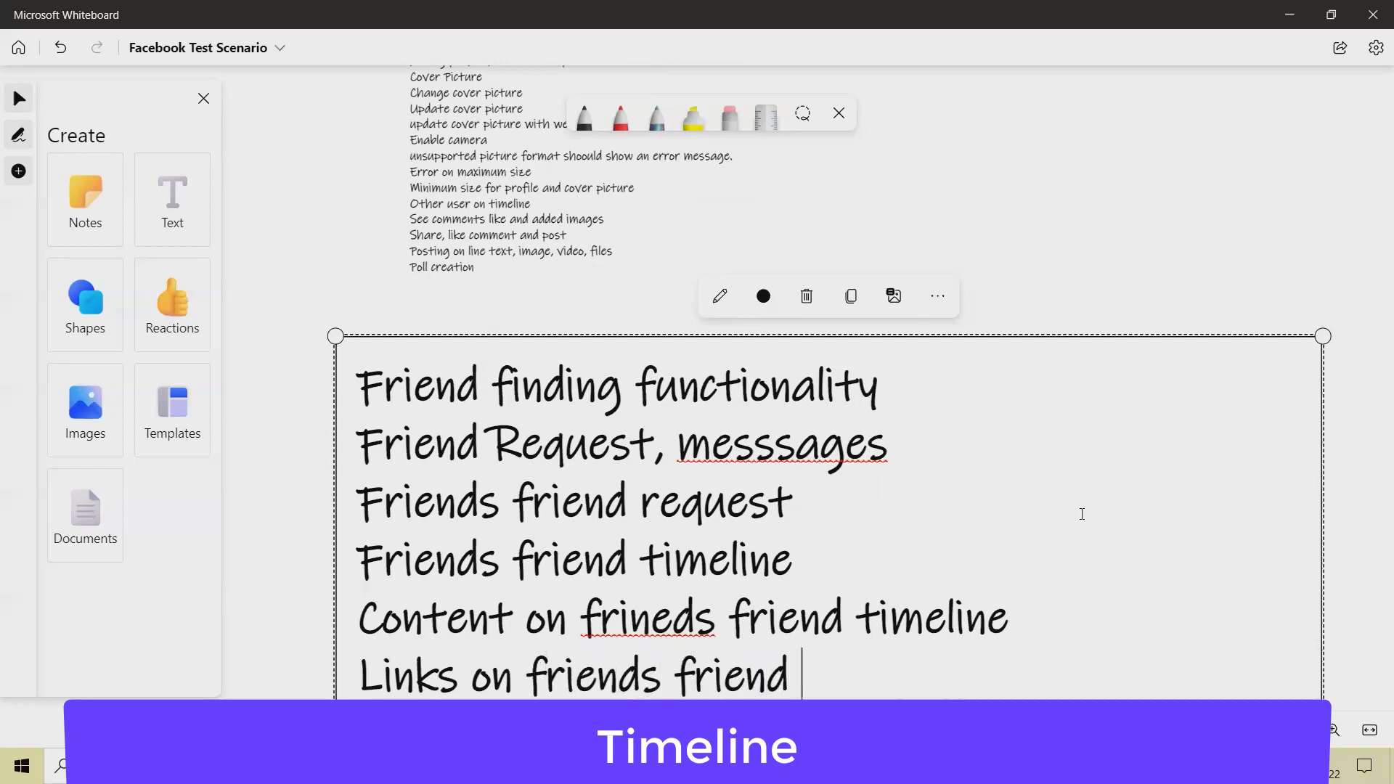
type("timeline")
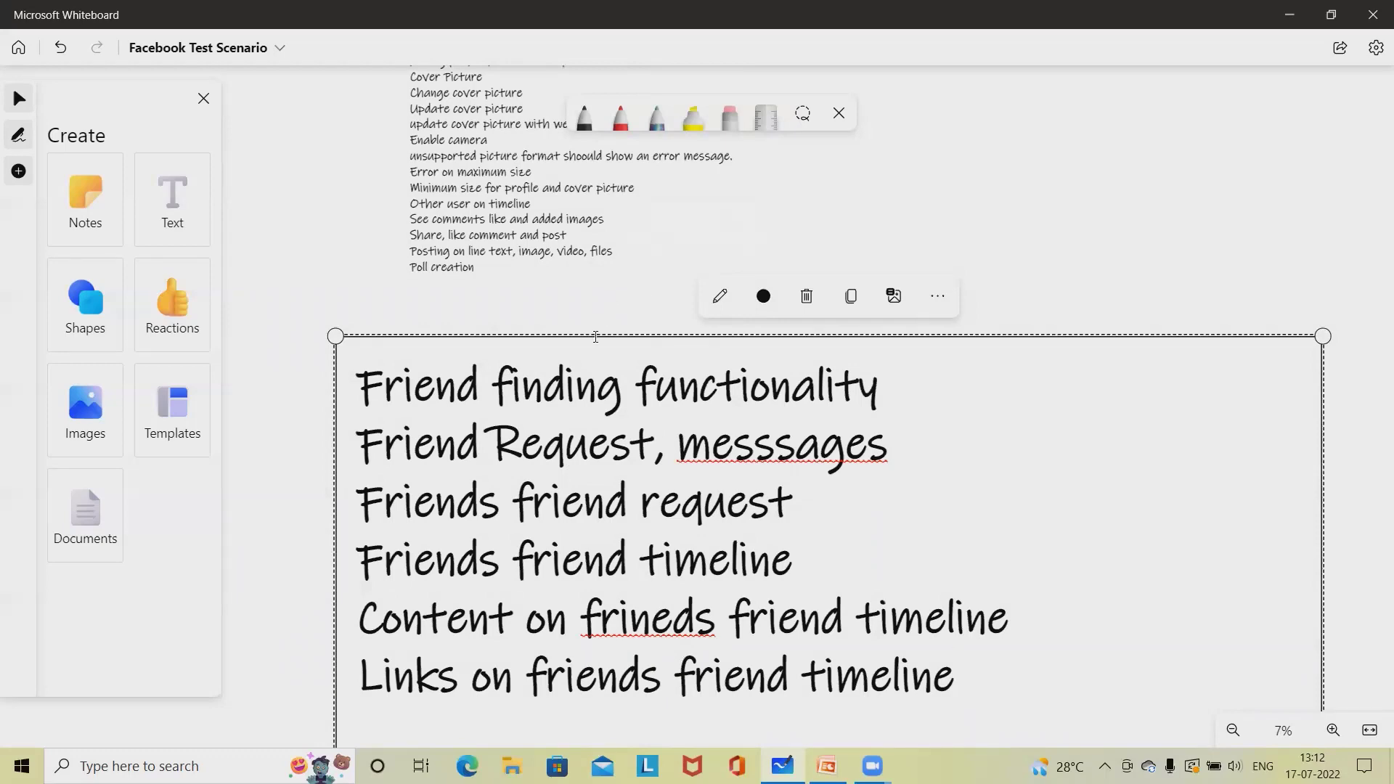
Shrink the friend scenarios text box so its text is closer in size to the list above, and deselect it
scroll(595, 342, "down", 1)
scroll(595, 342, "down", 3)
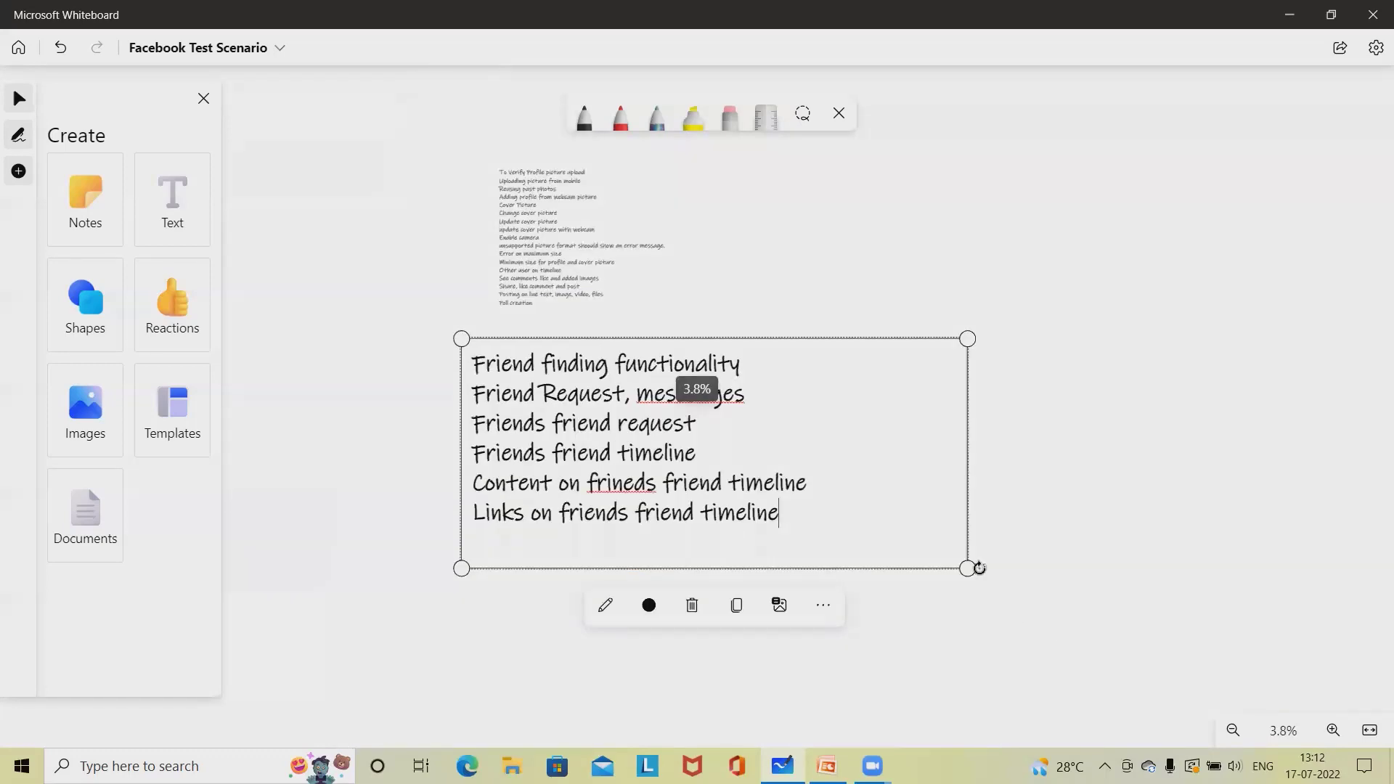
left_click_drag(969, 566, 753, 466)
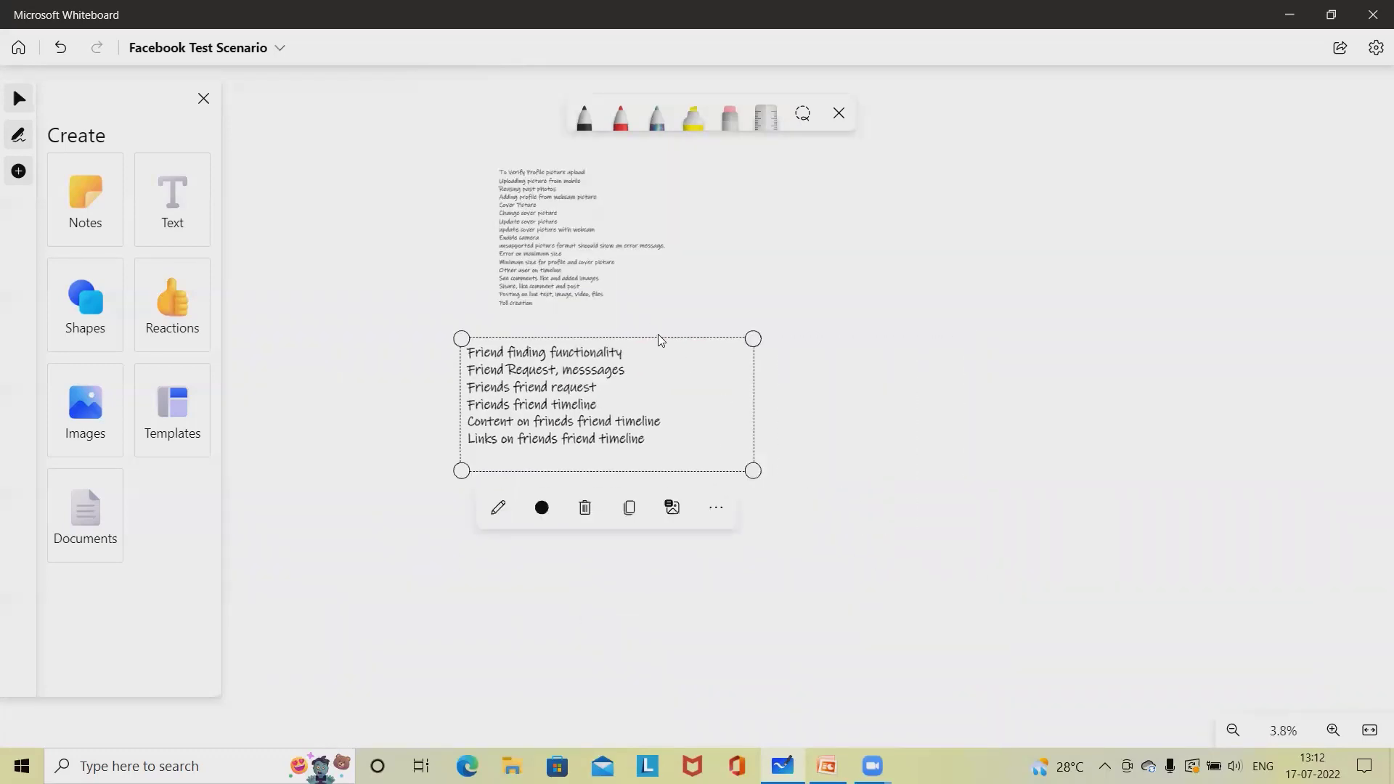
left_click_drag(658, 334, 570, 300)
left_click(557, 385)
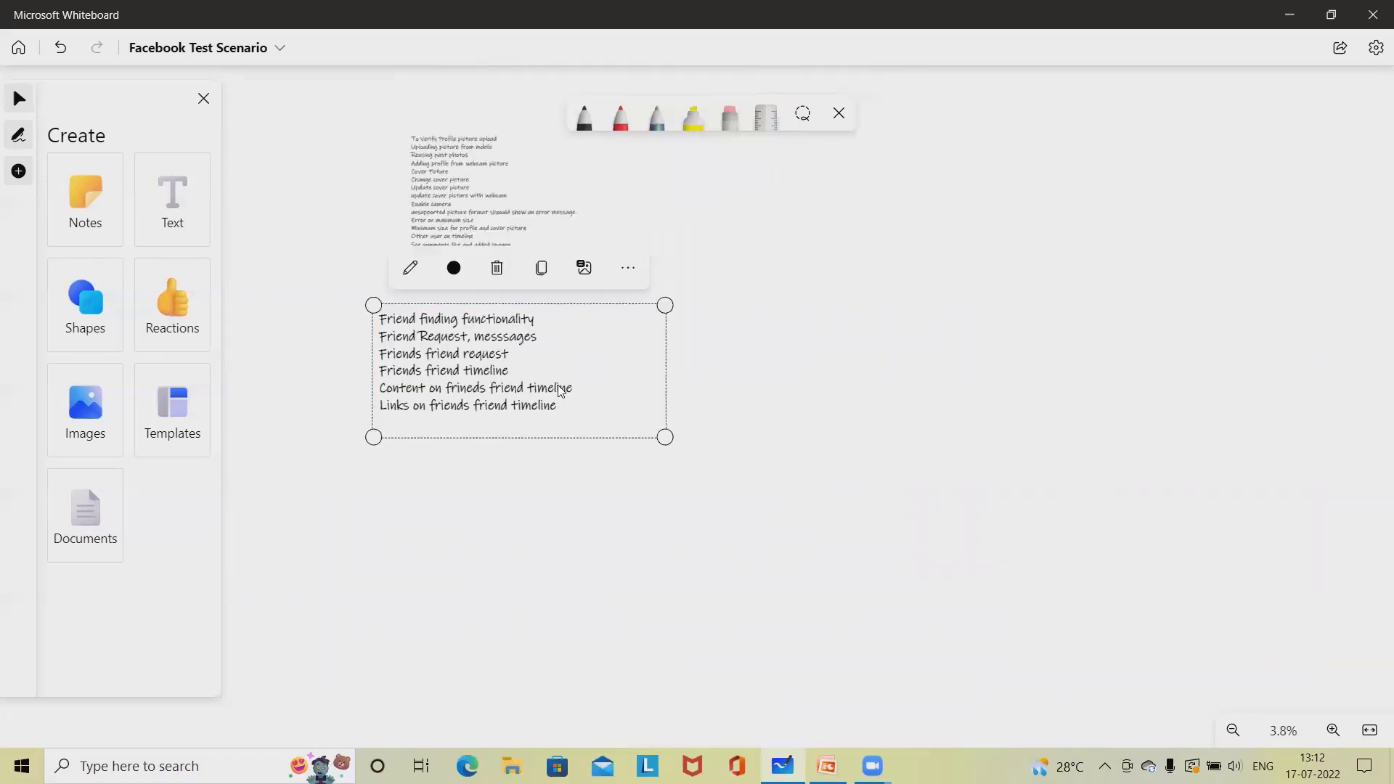
left_click(522, 537)
Insert a new text box in the empty area below the friend scenarios
left_click(160, 195)
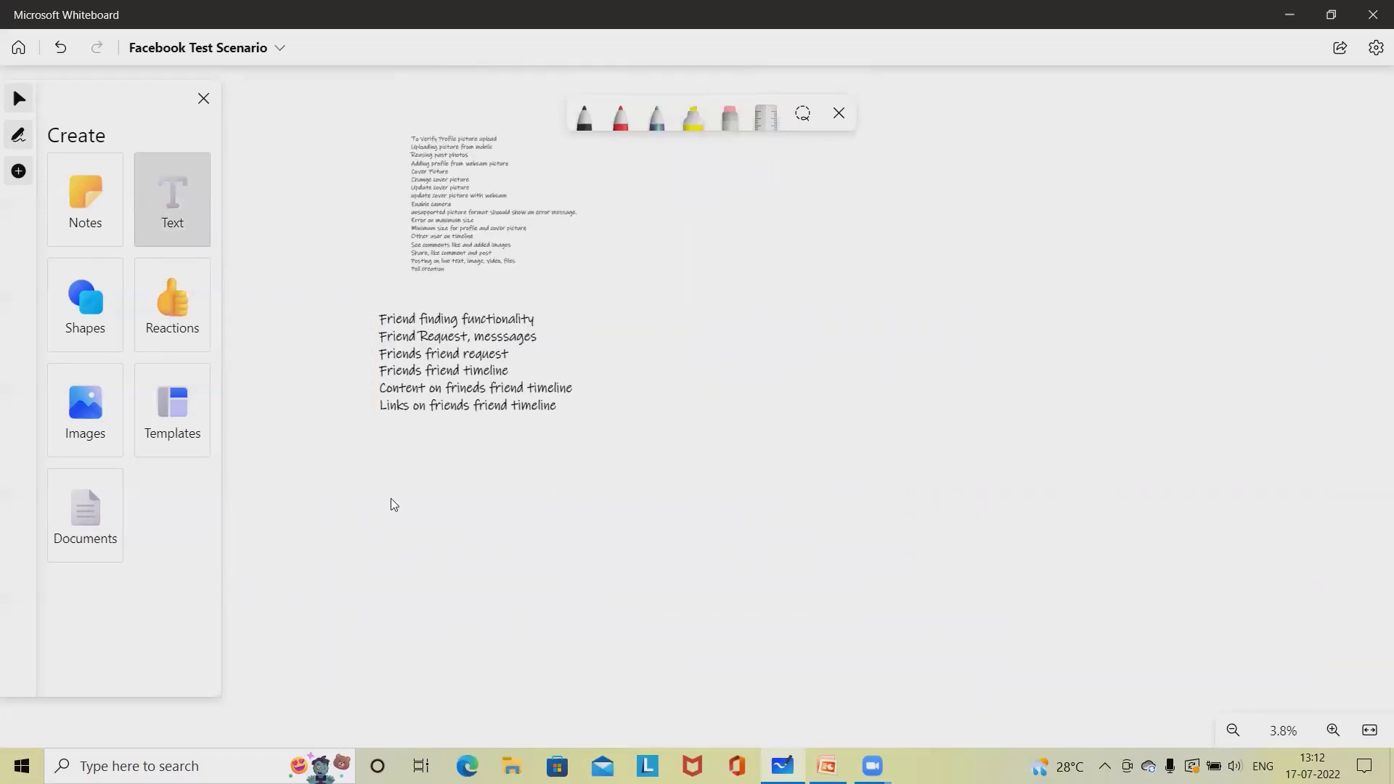
left_click(177, 218)
left_click(172, 203)
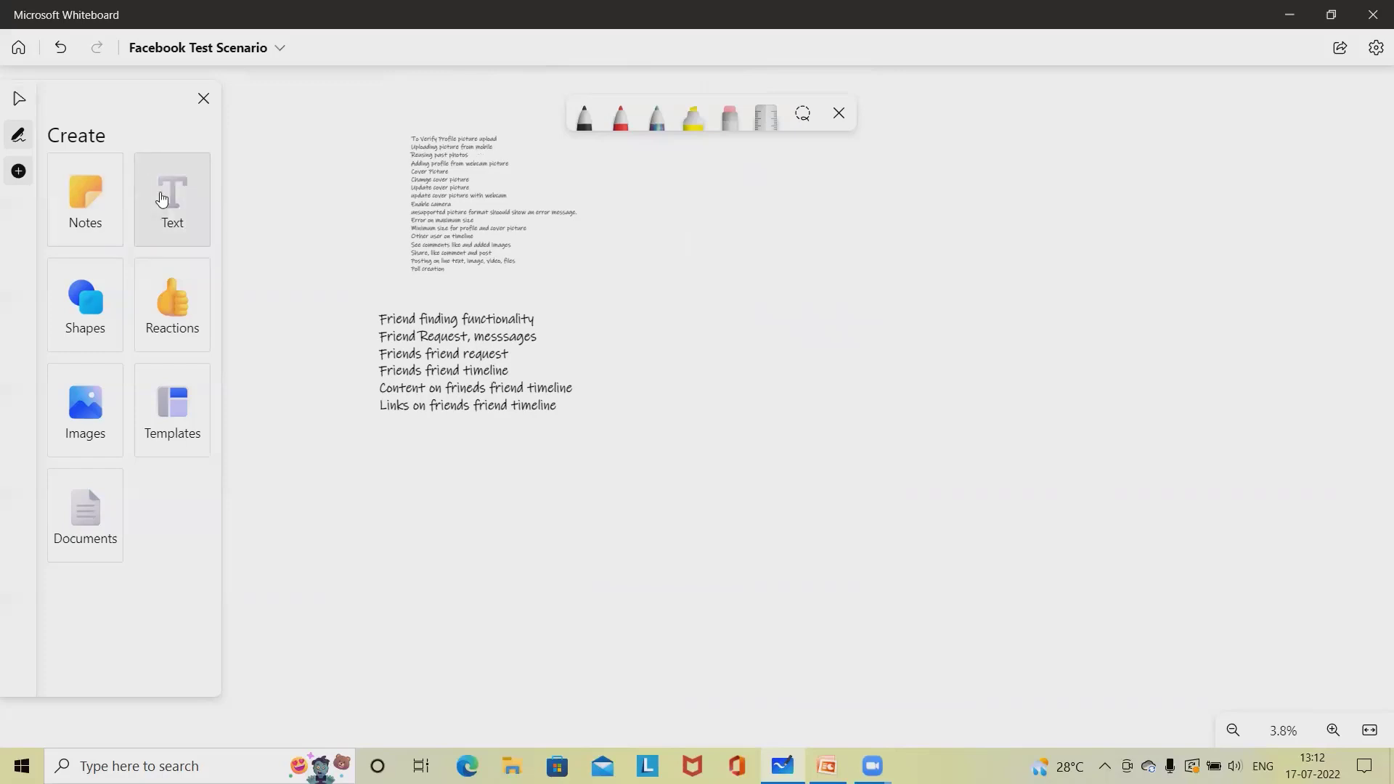
left_click(396, 520)
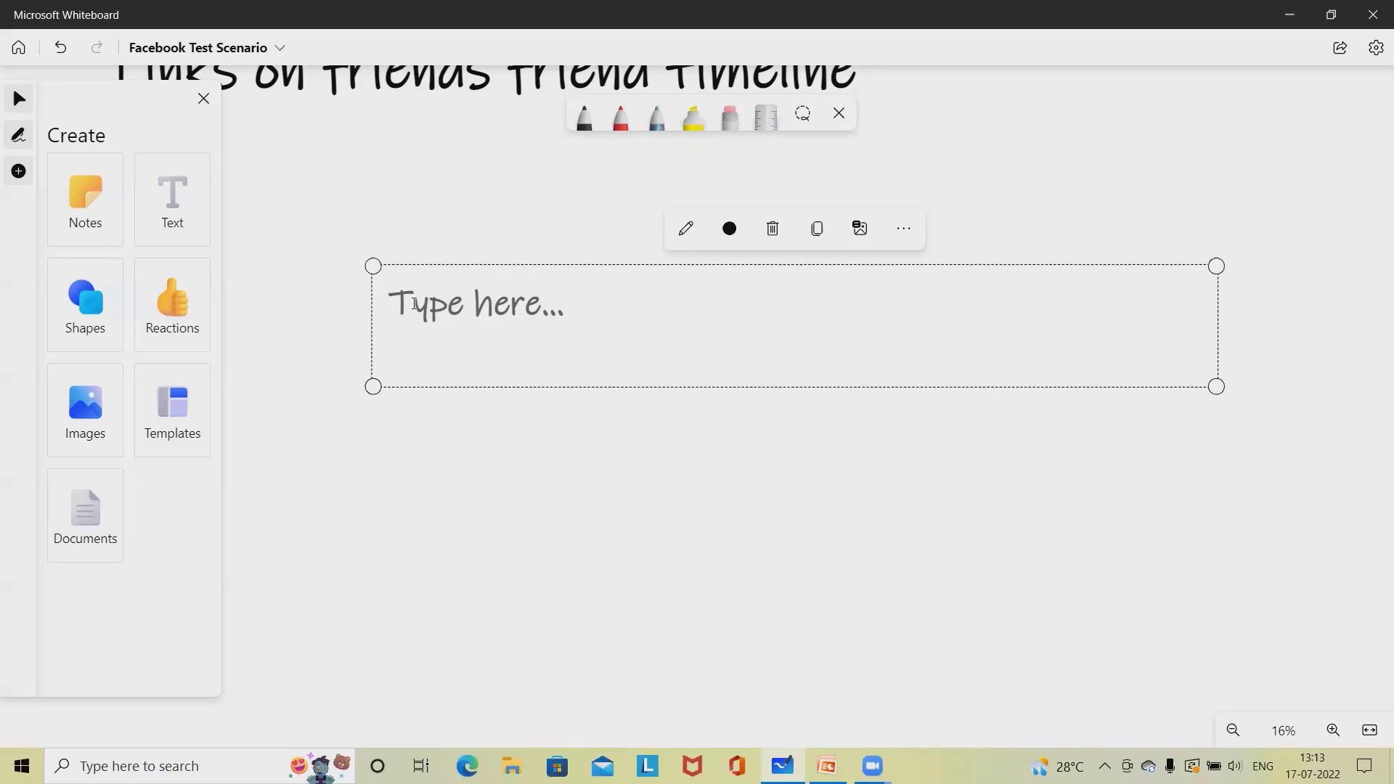
Write the scenario "Counts on notification icon" as the first line of the new text box
left_click(415, 305)
type("Co")
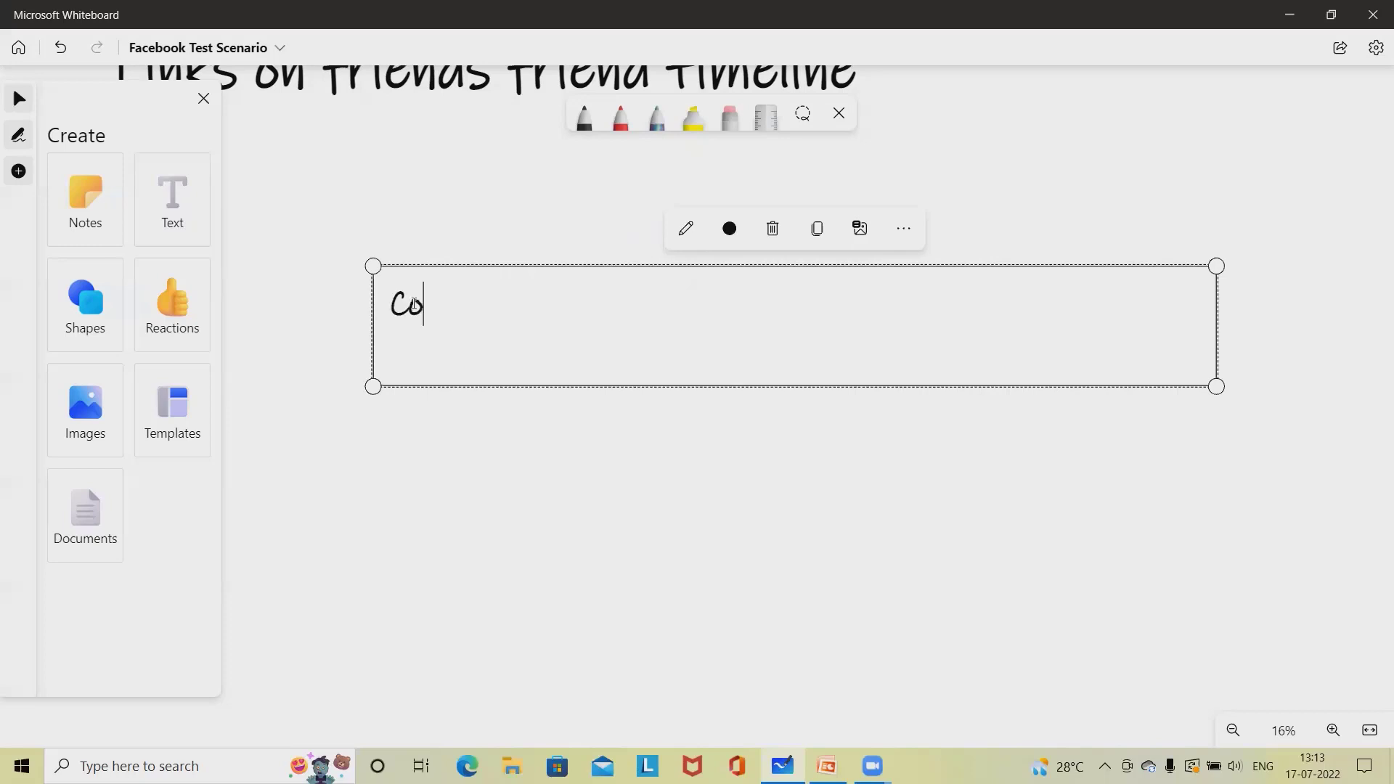
type("unts on ")
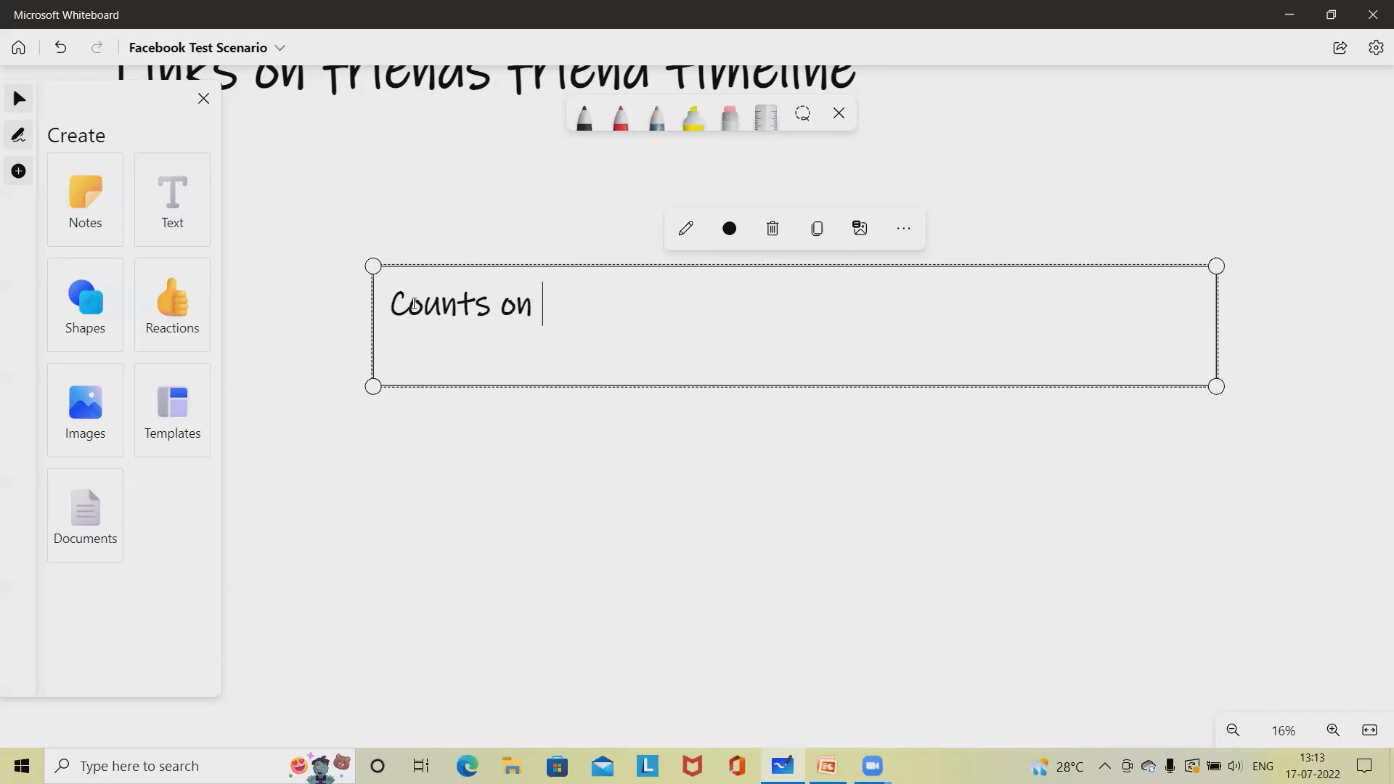
type("notif")
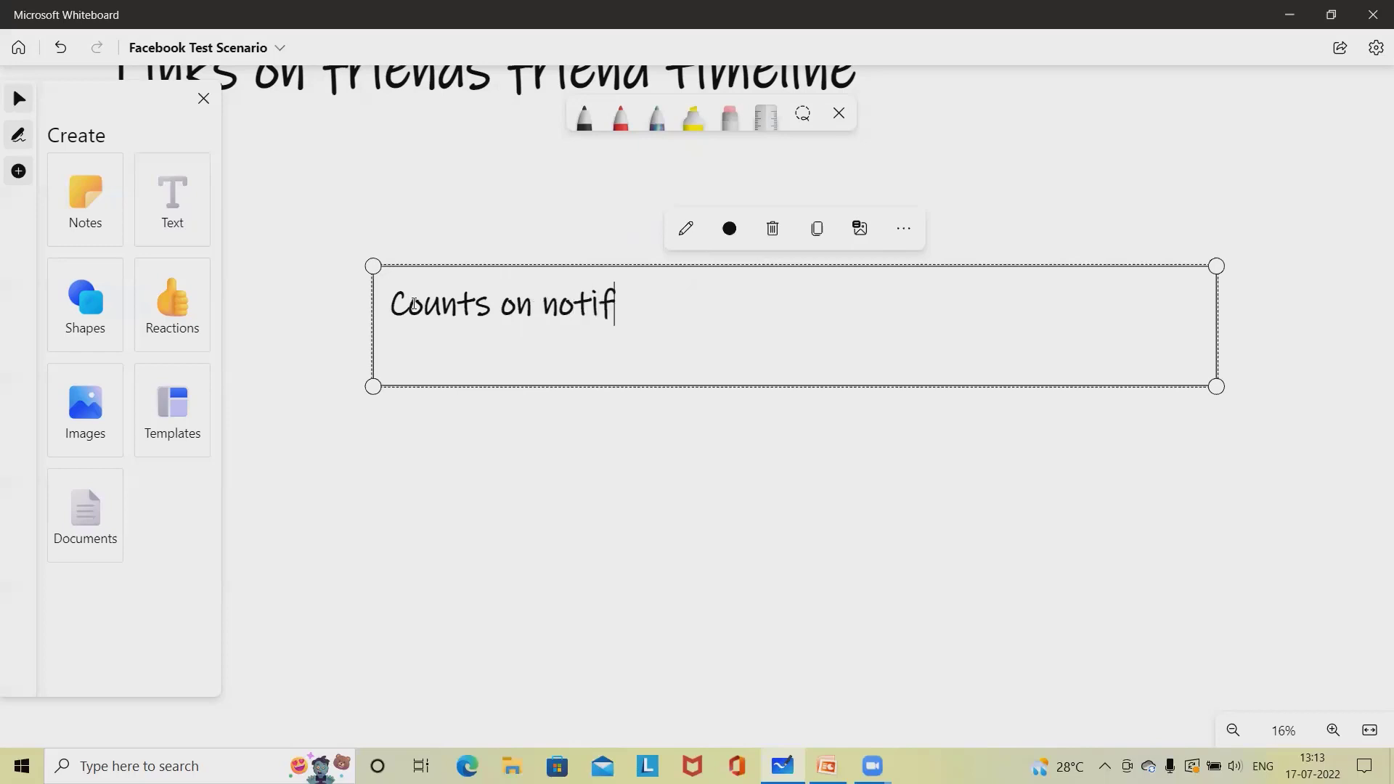
type("ication icon")
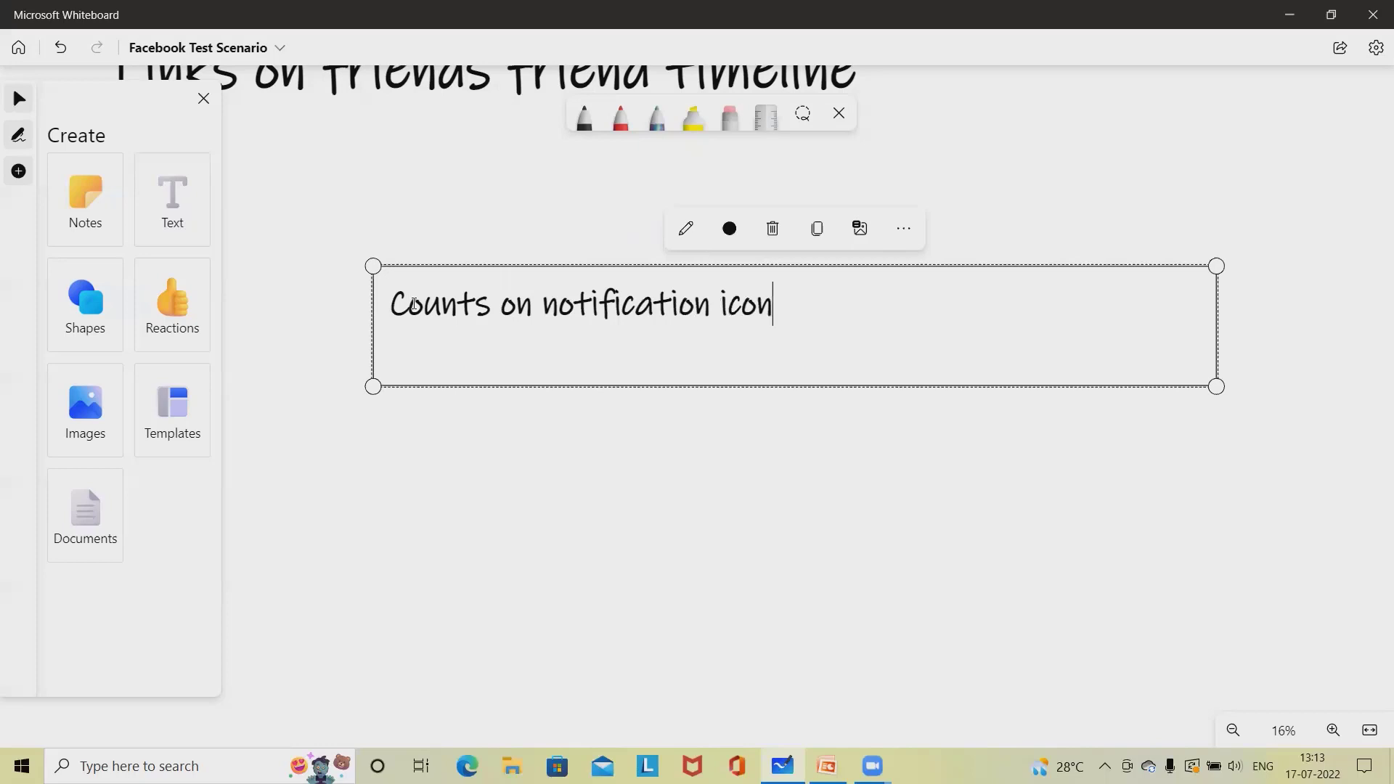
Add the scenario "Notification scheme" on a new line below "Counts on notification icon"
key("Return")
type("No")
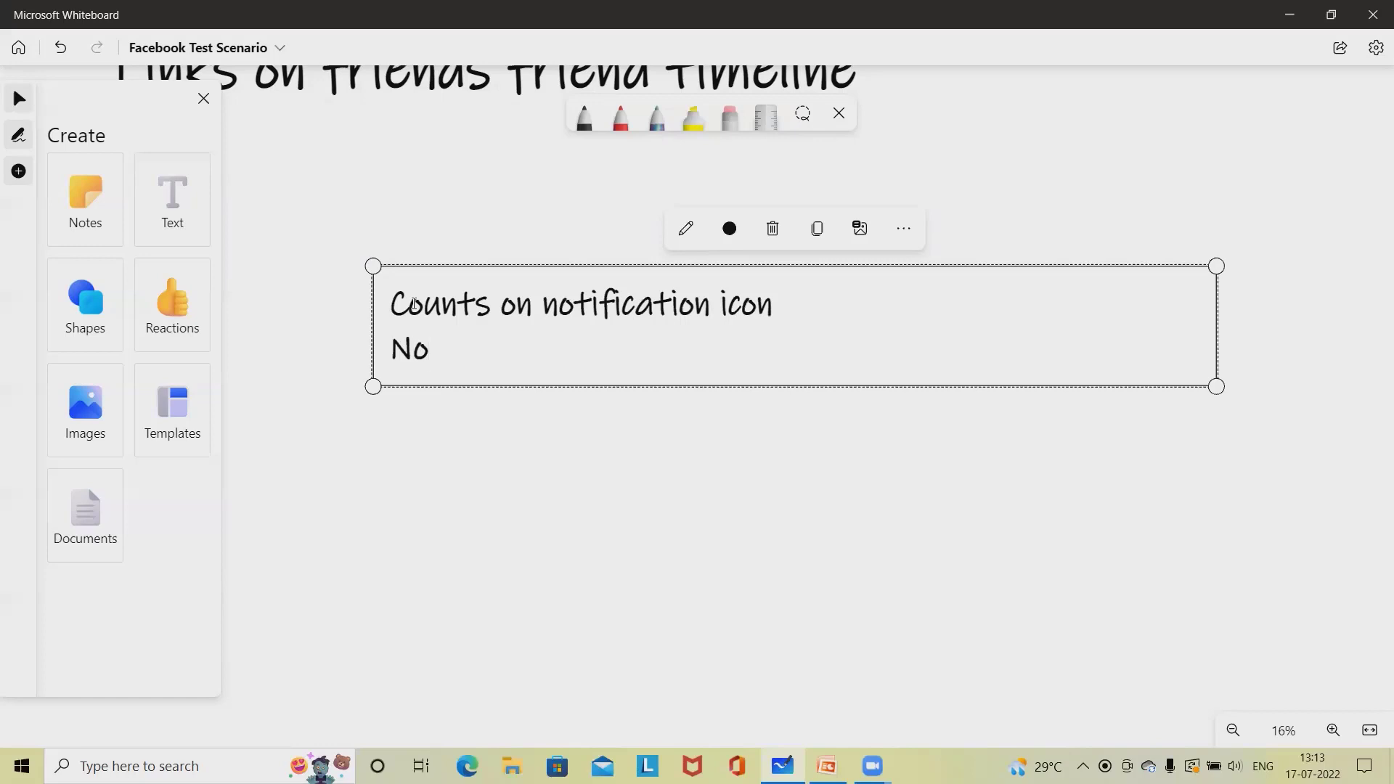
type("tificat")
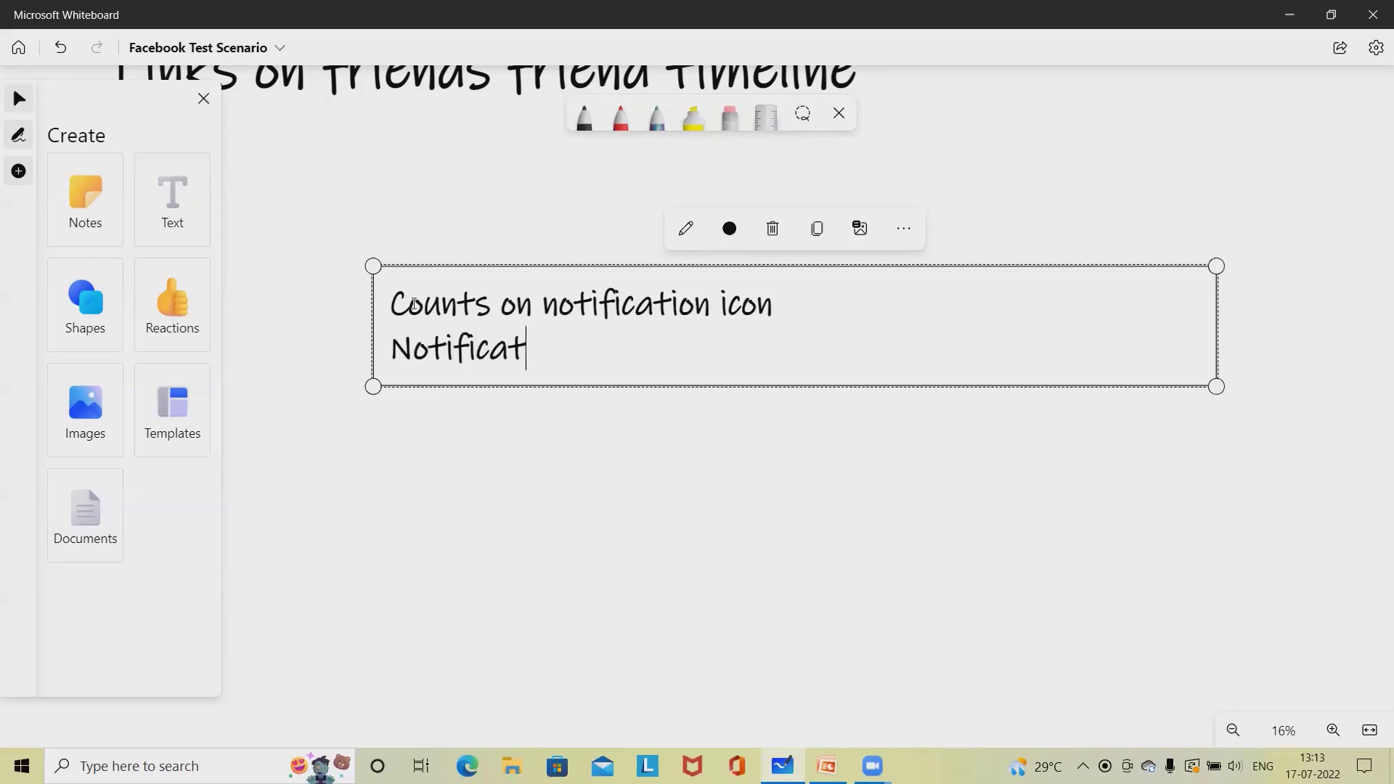
type("ion schema")
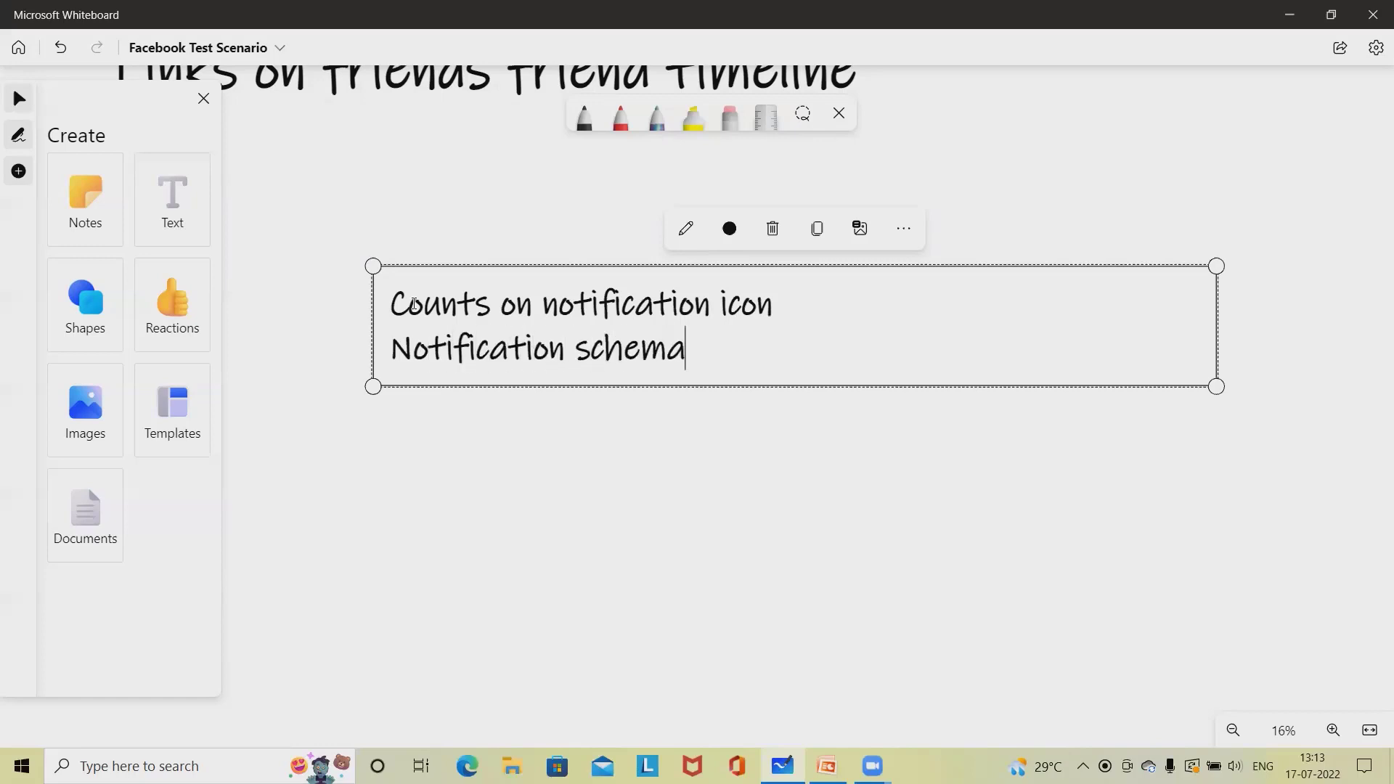
key("BackSpace")
type("e")
Add the scenario "Notification for acceptance of friend request" on a new line below "Notification scheme"
key("Return")
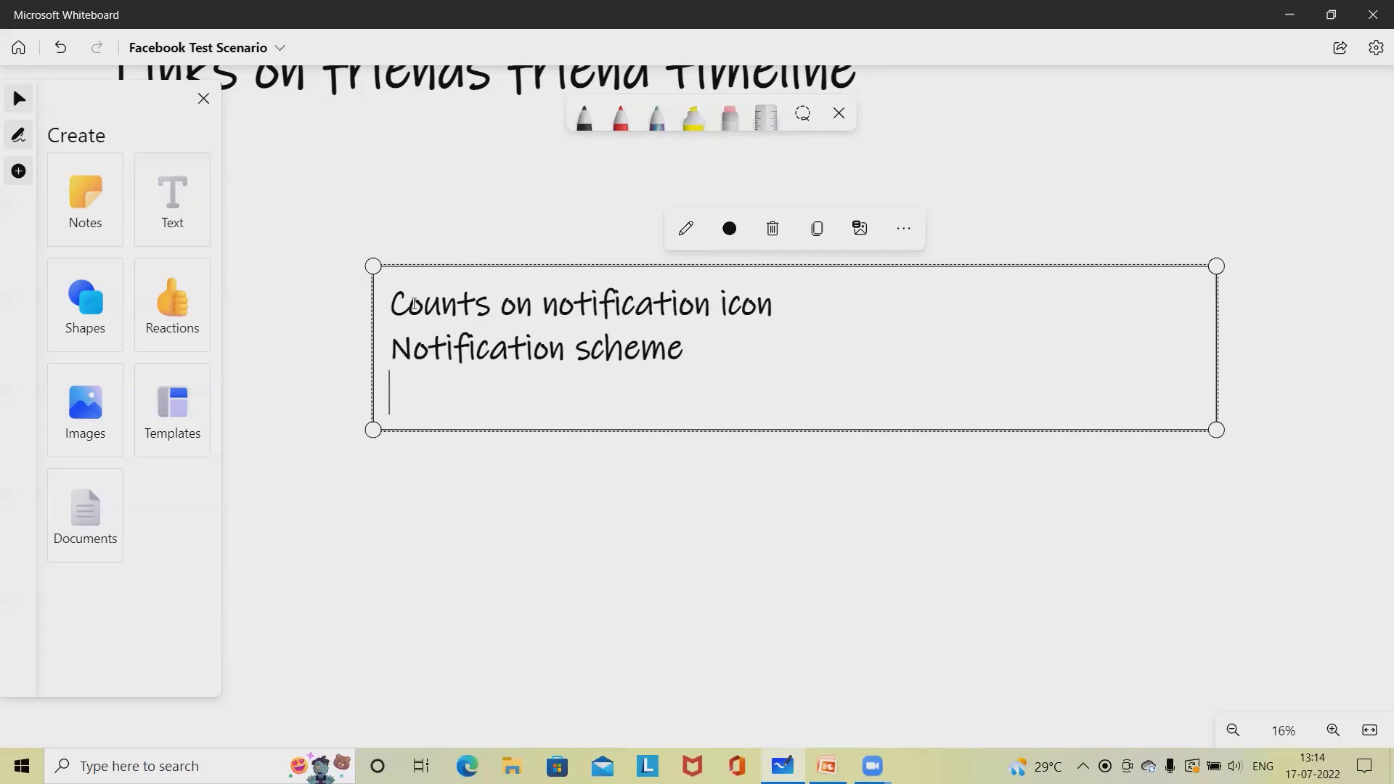
type("Notificat")
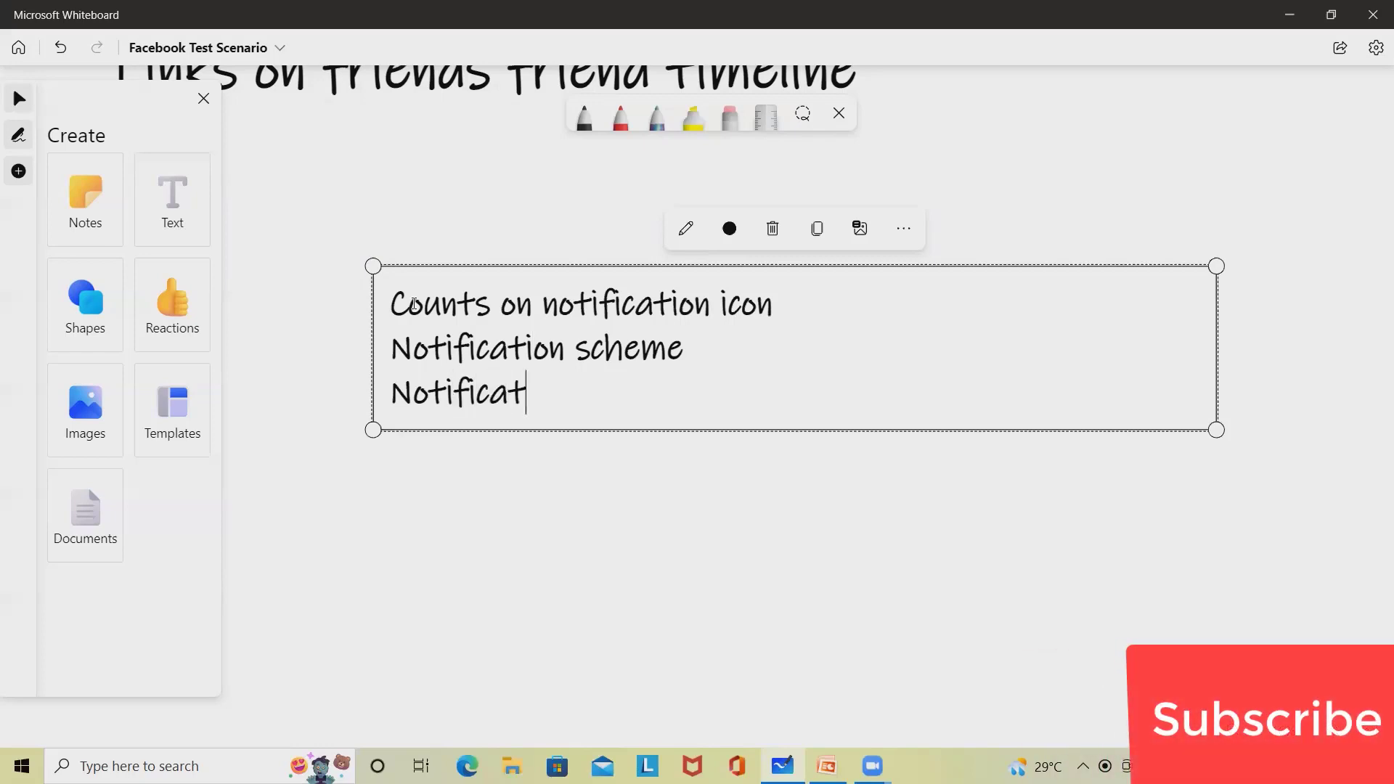
type("ion f")
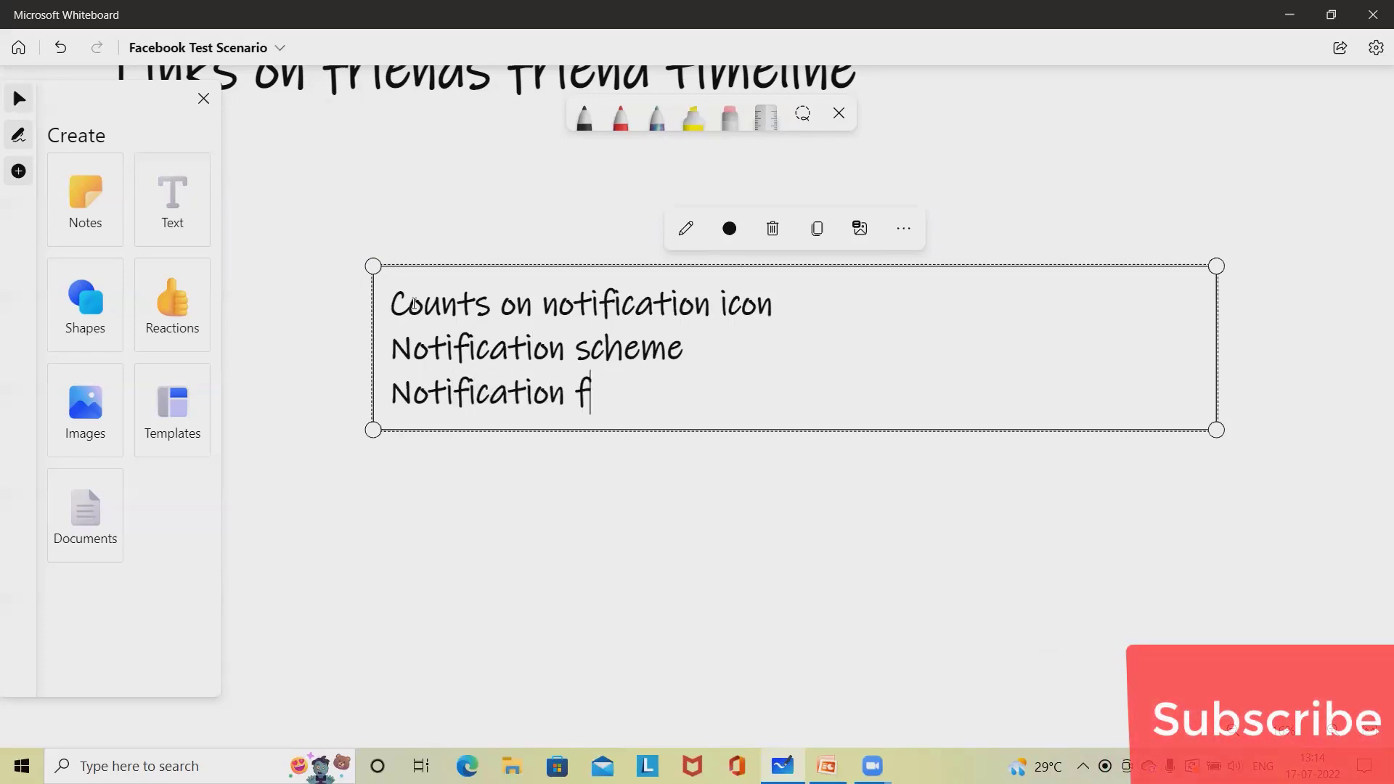
type("or accept")
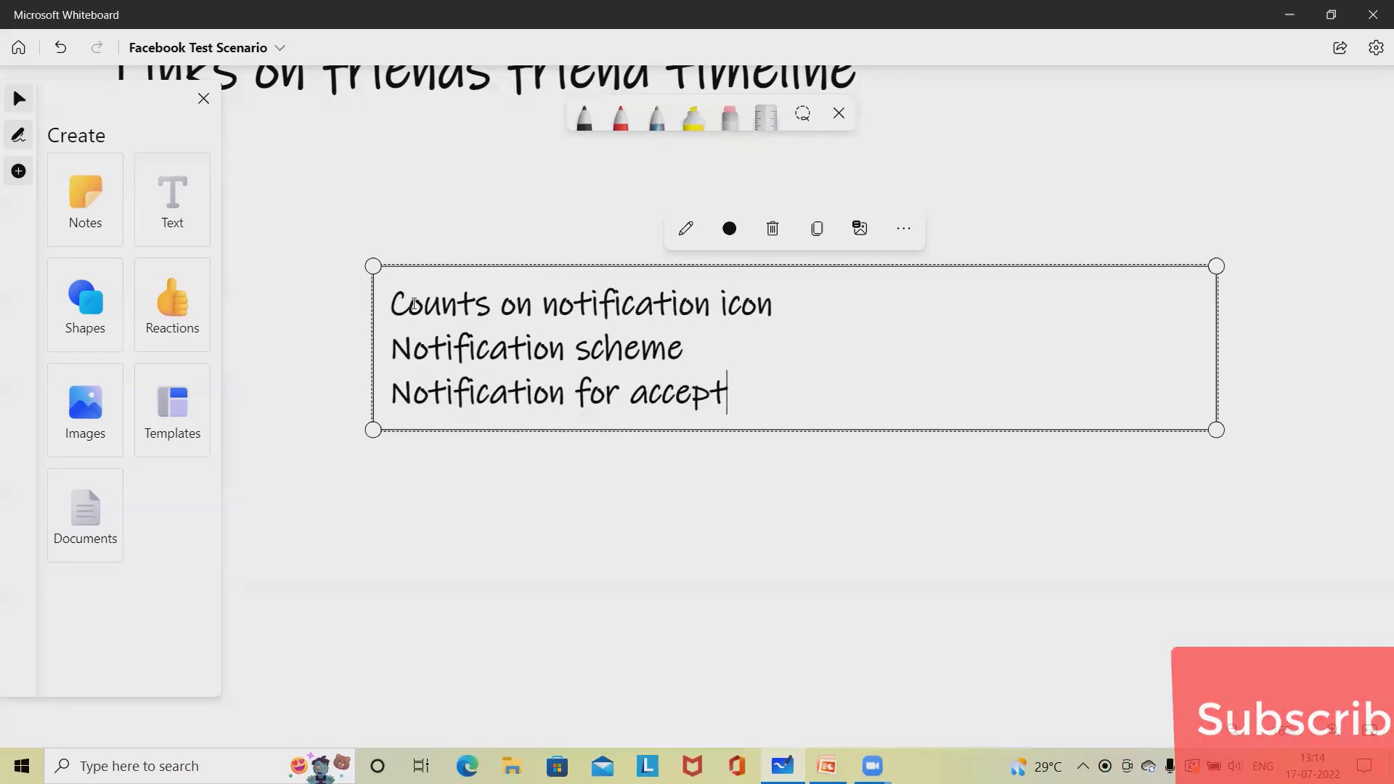
type("ance of ")
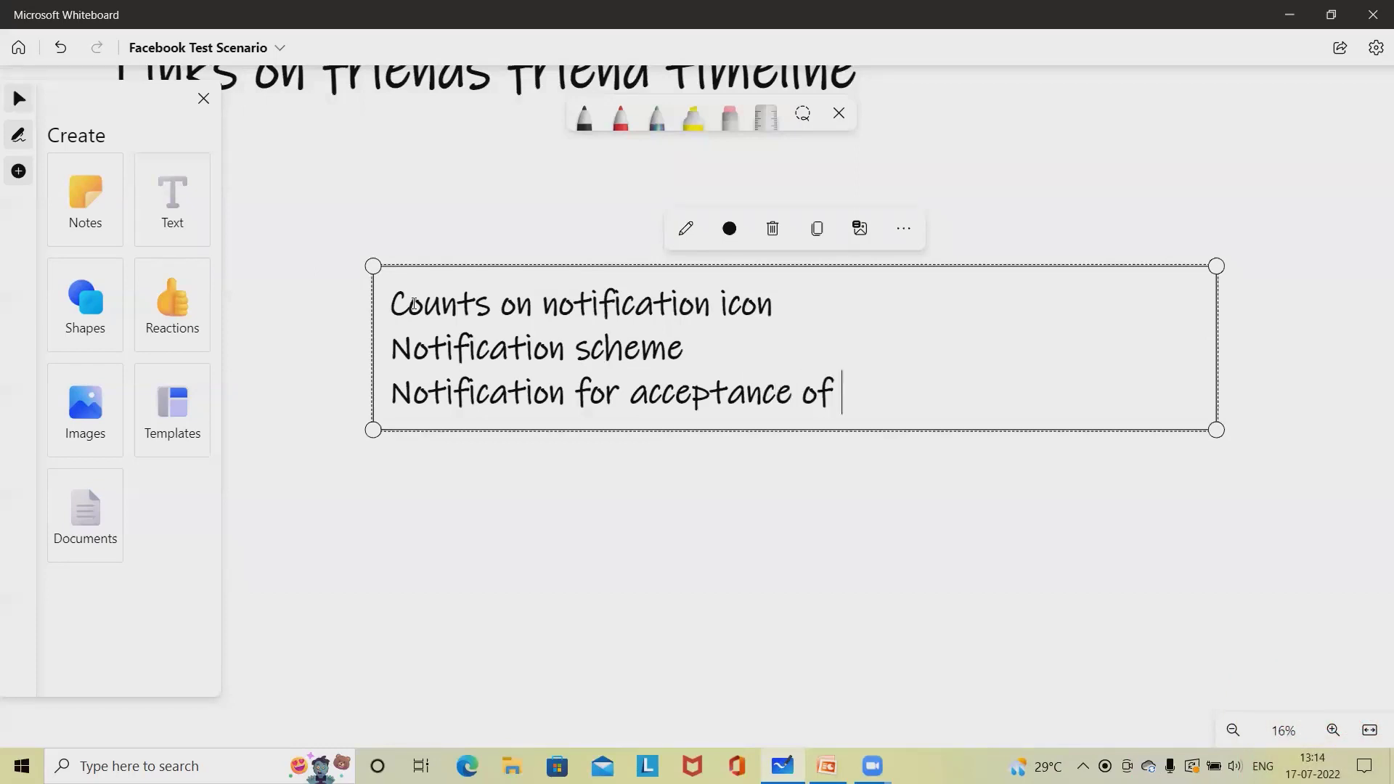
type("friend re")
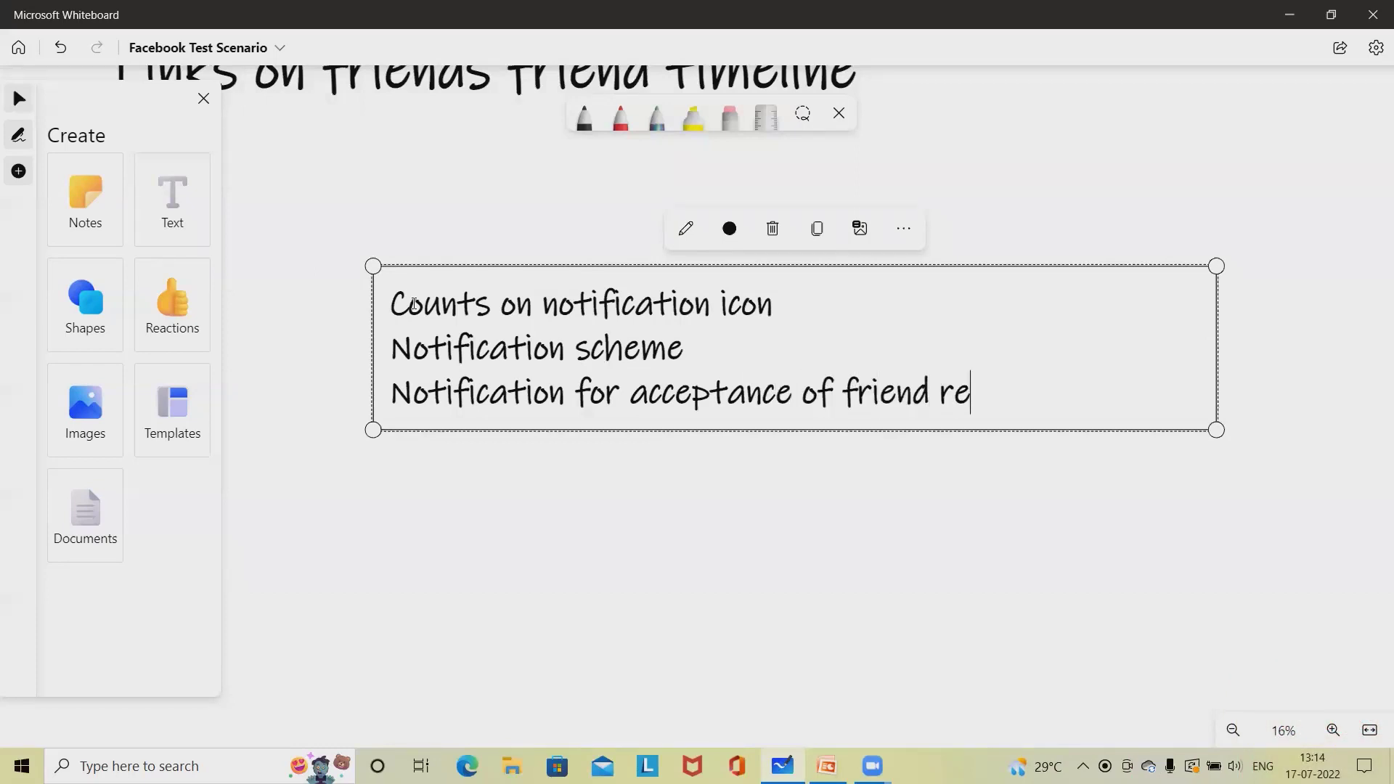
type("quest")
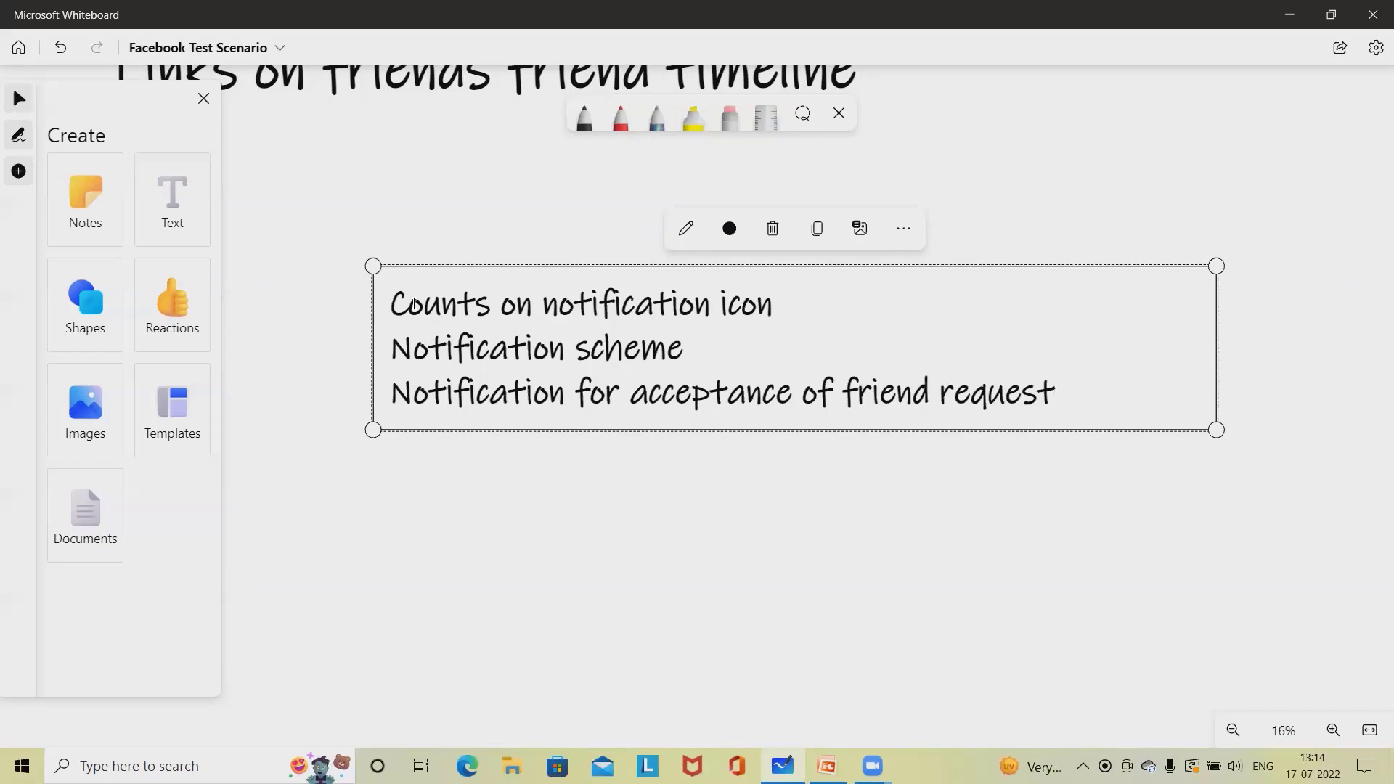
Append the word "visversa" to the end of the friend request acceptance line
key("Return")
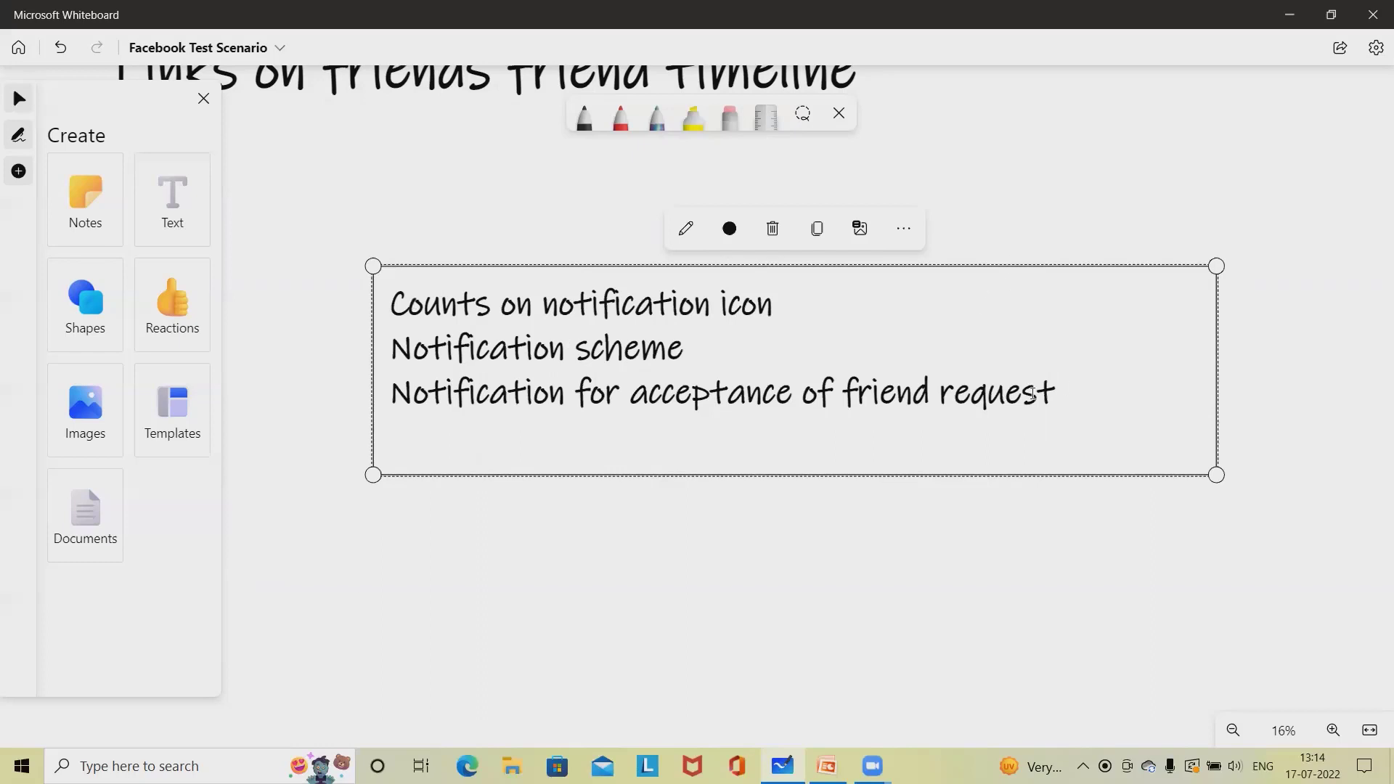
left_click(1066, 380)
type("Visv")
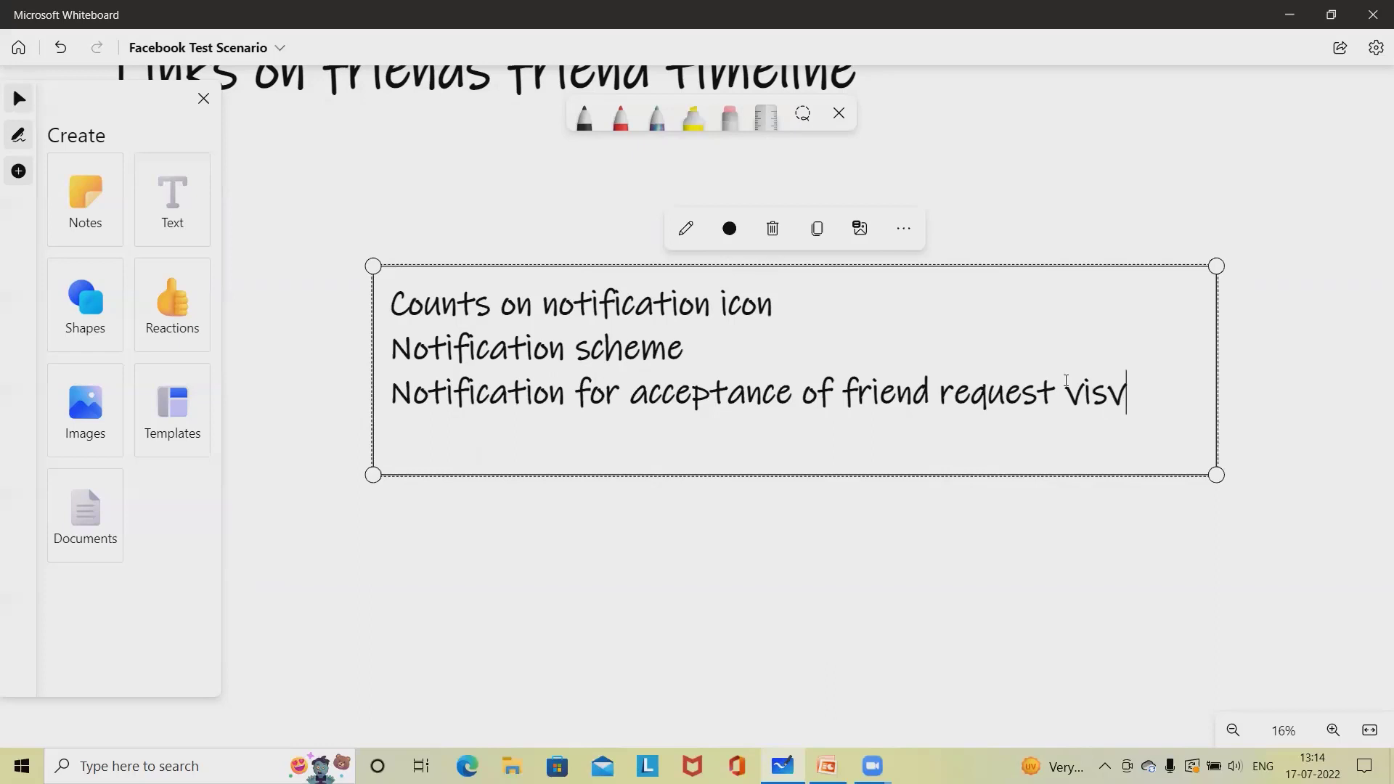
type("ersa")
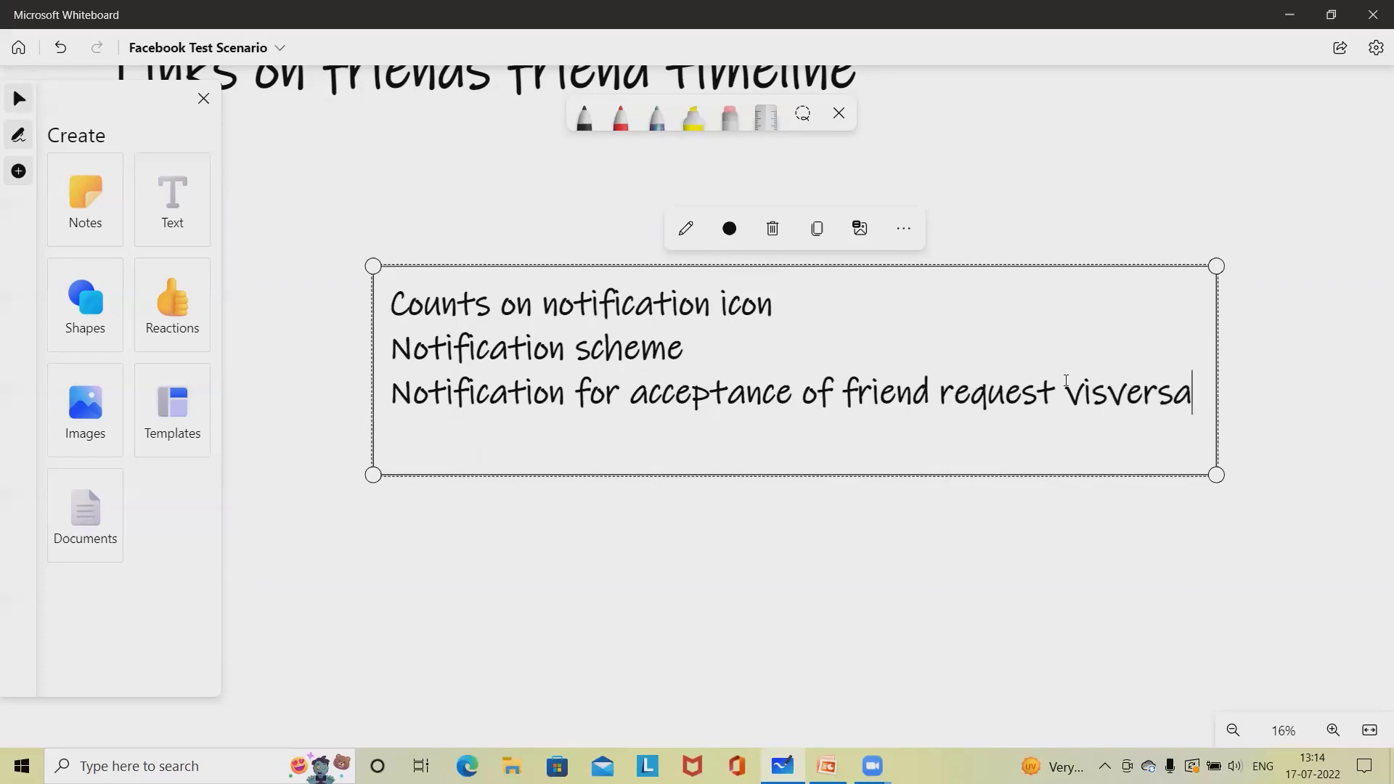
Add the scenario "Tag notification" on a new line below the friend request acceptance scenario
key("Return")
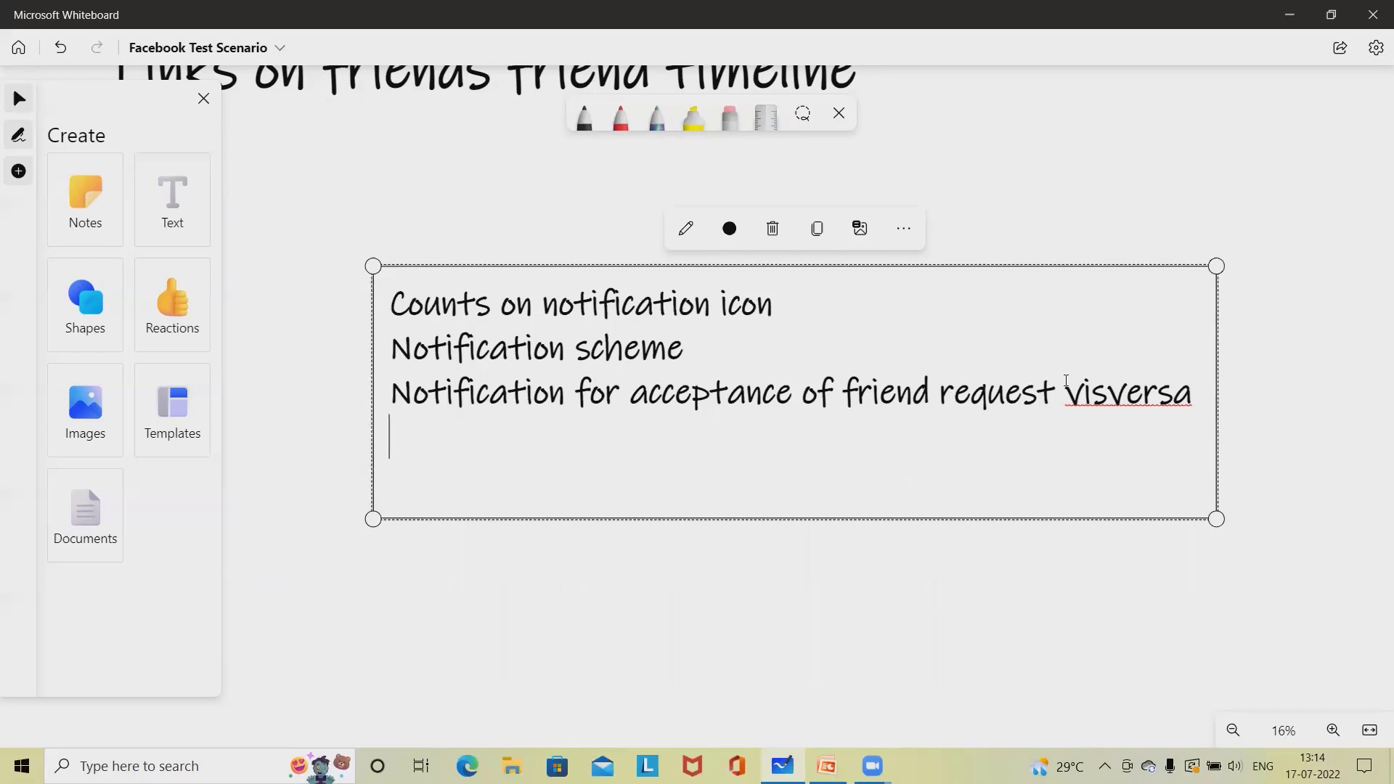
type("Tagg")
key("BackSpace")
type("ne")
key("BackSpace")
type("ot")
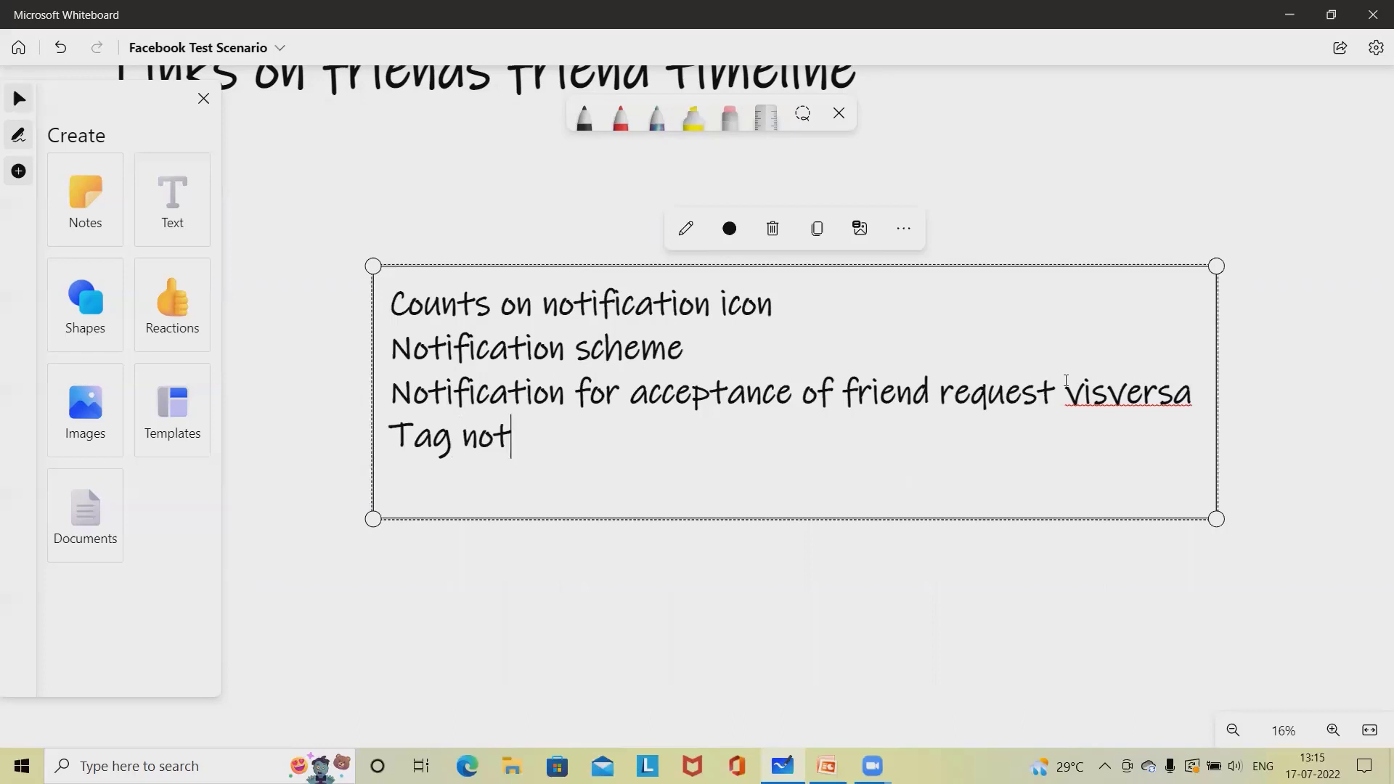
type("ification")
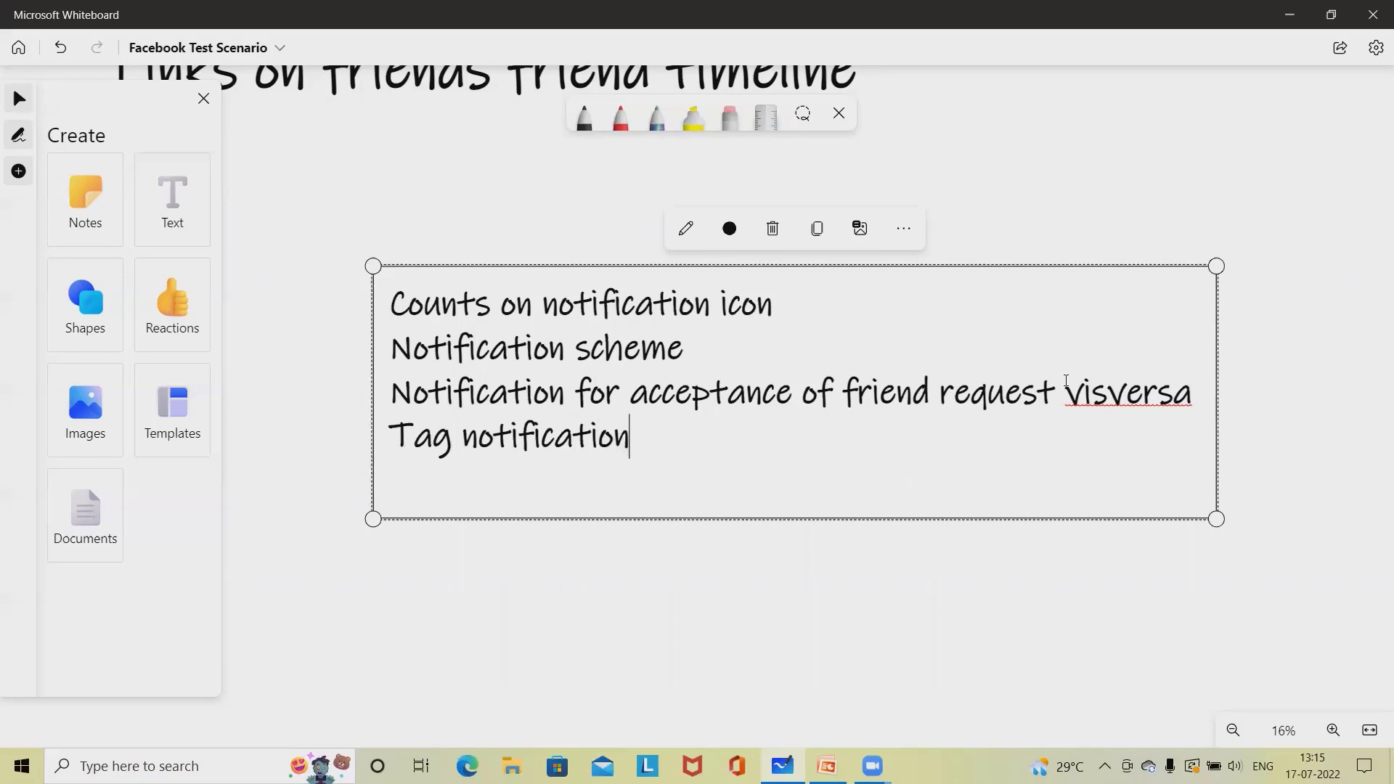
type("4")
key("BackSpace")
Add the scenarios "Comments notification" and "post notification" on separate lines below "Tag notification"
key("Return")
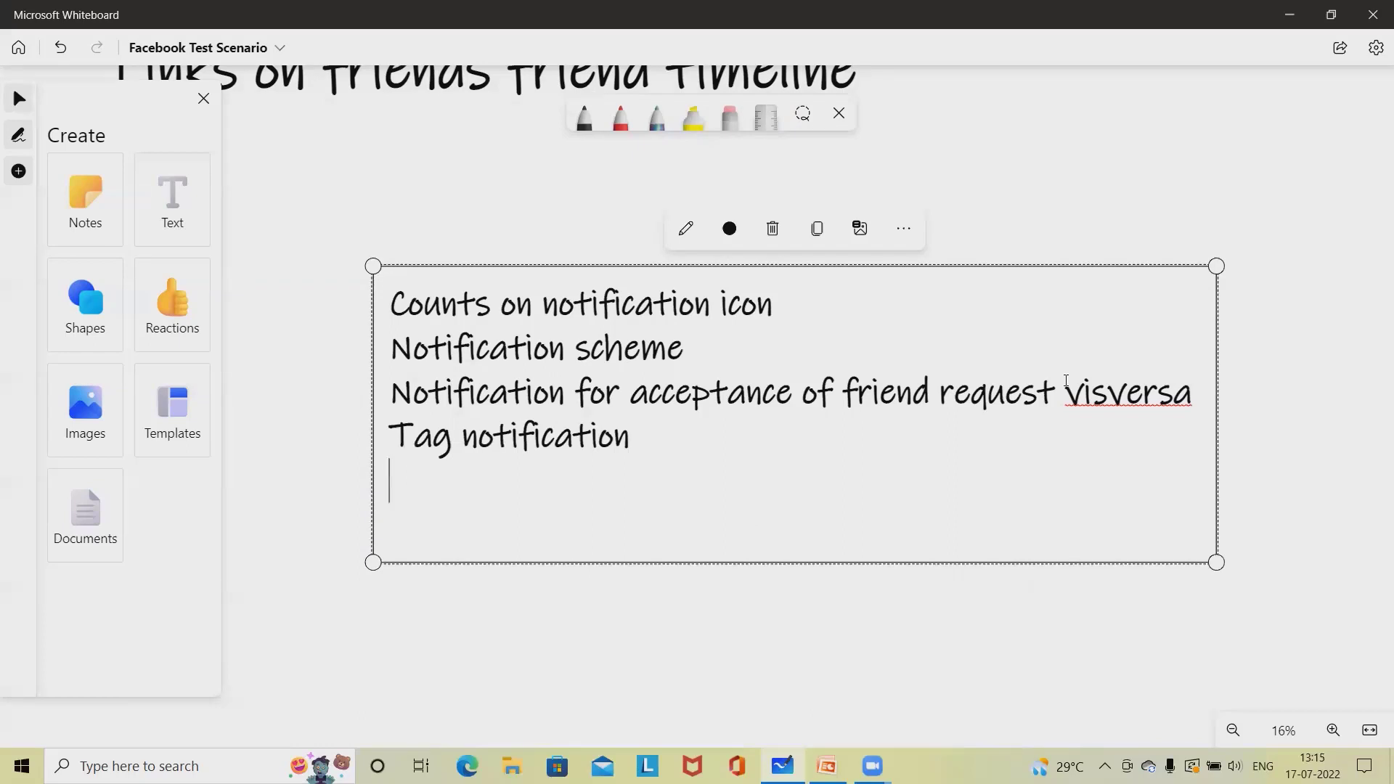
type("Comm")
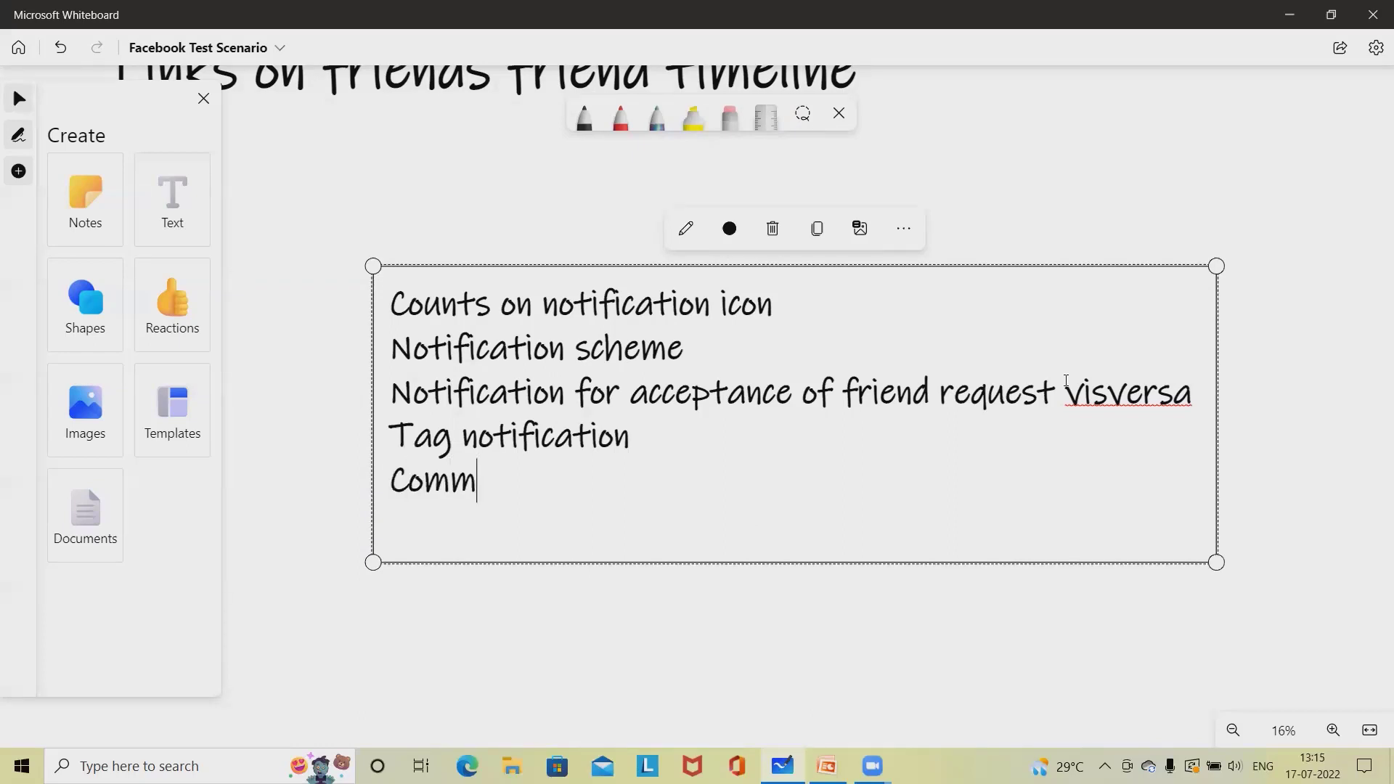
type("ents no")
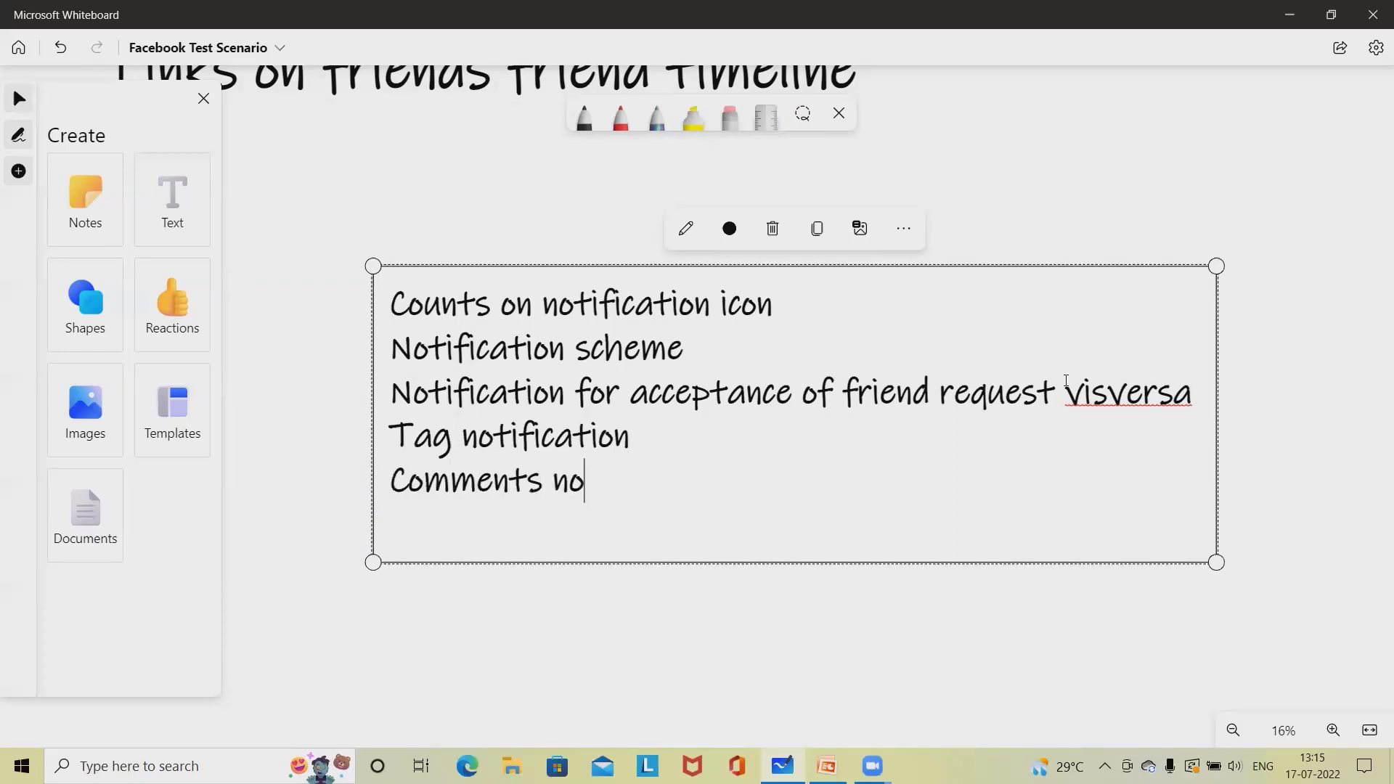
type("tification")
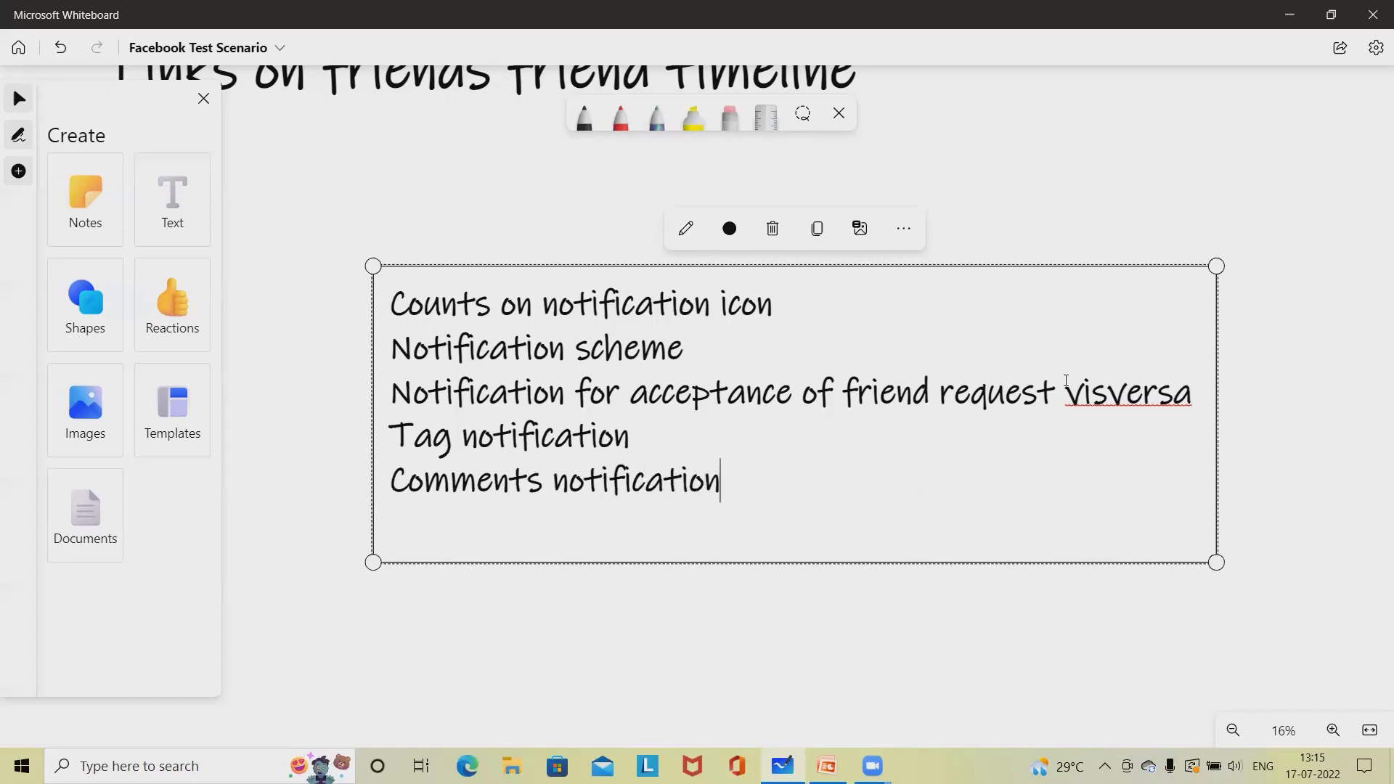
key("Return")
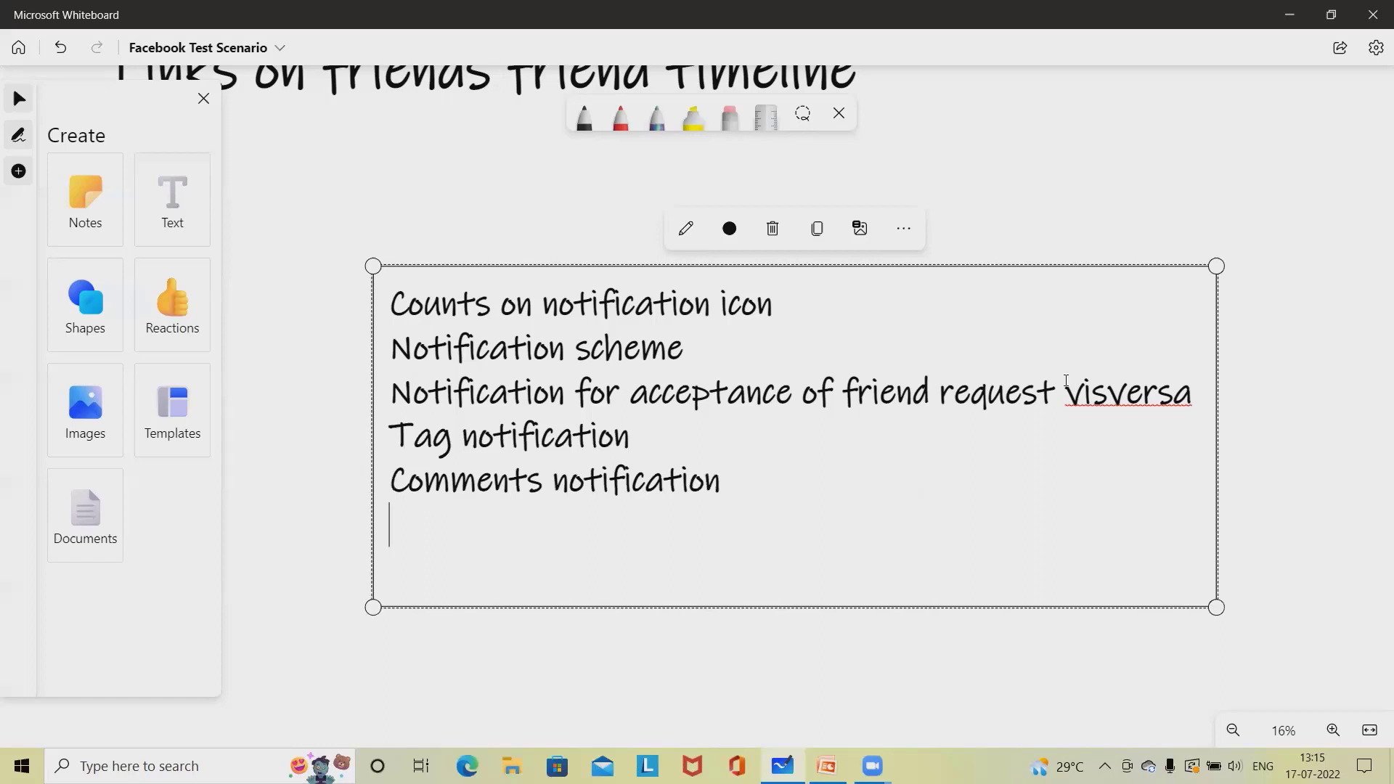
type("post notification")
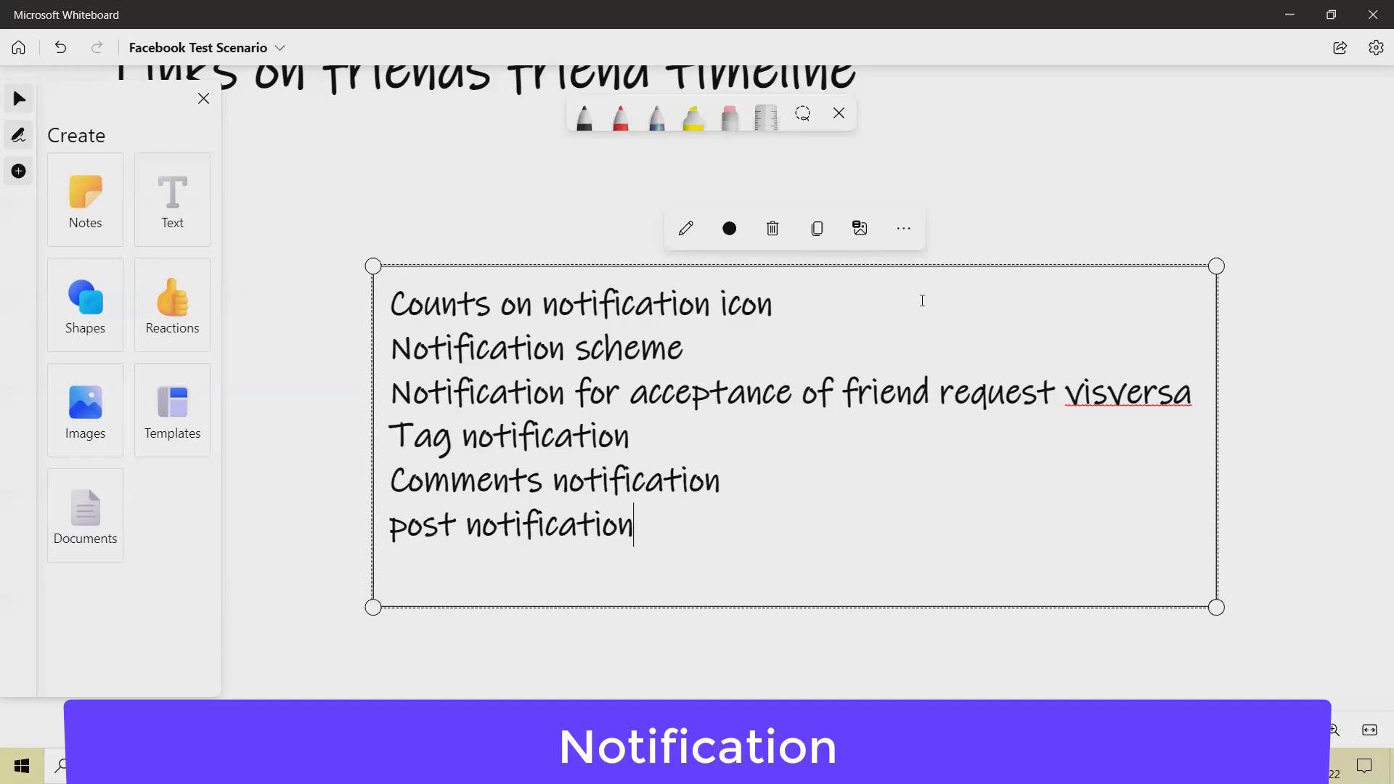
Replace all the notification scenarios in the text box with a new first line reading "1. Send message"
left_click(457, 303)
left_click_drag(656, 514, 399, 305)
key("BackSpace")
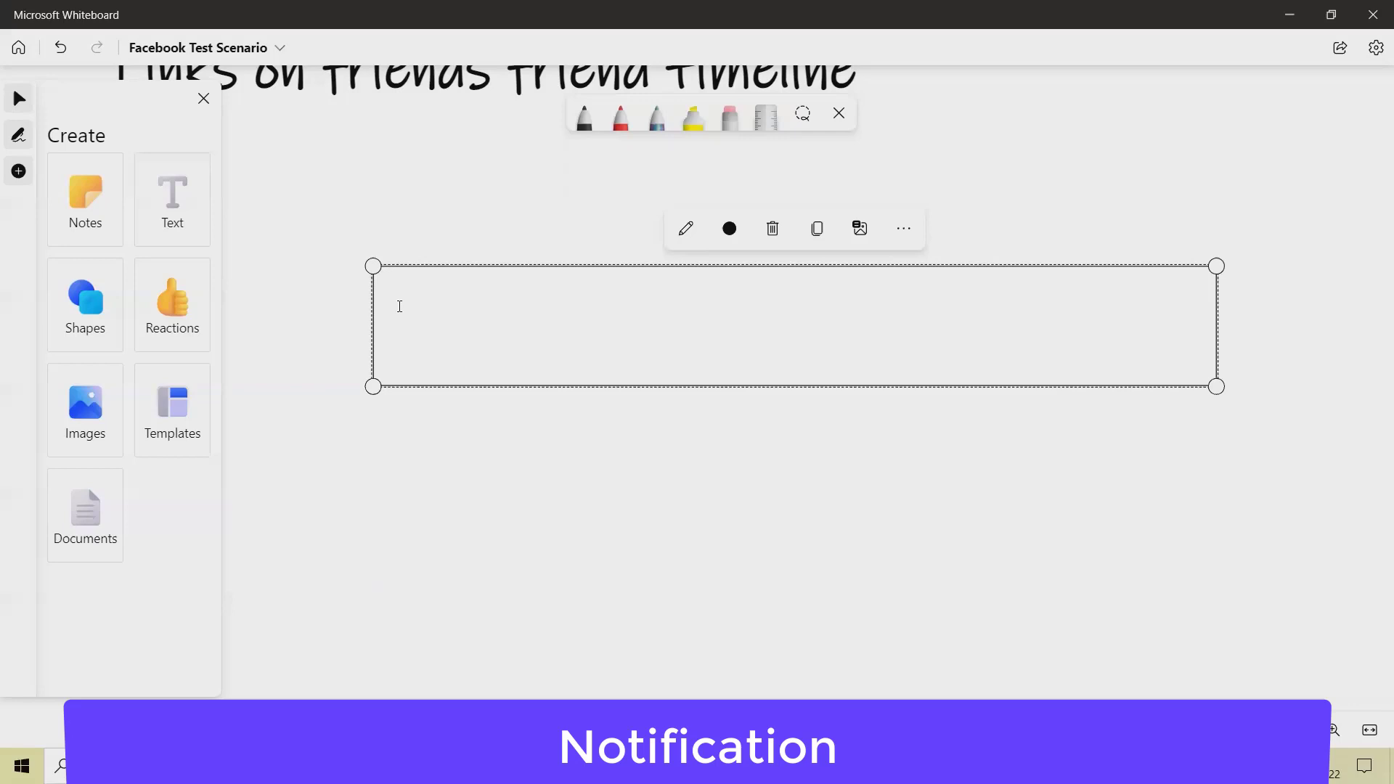
type("1. Send")
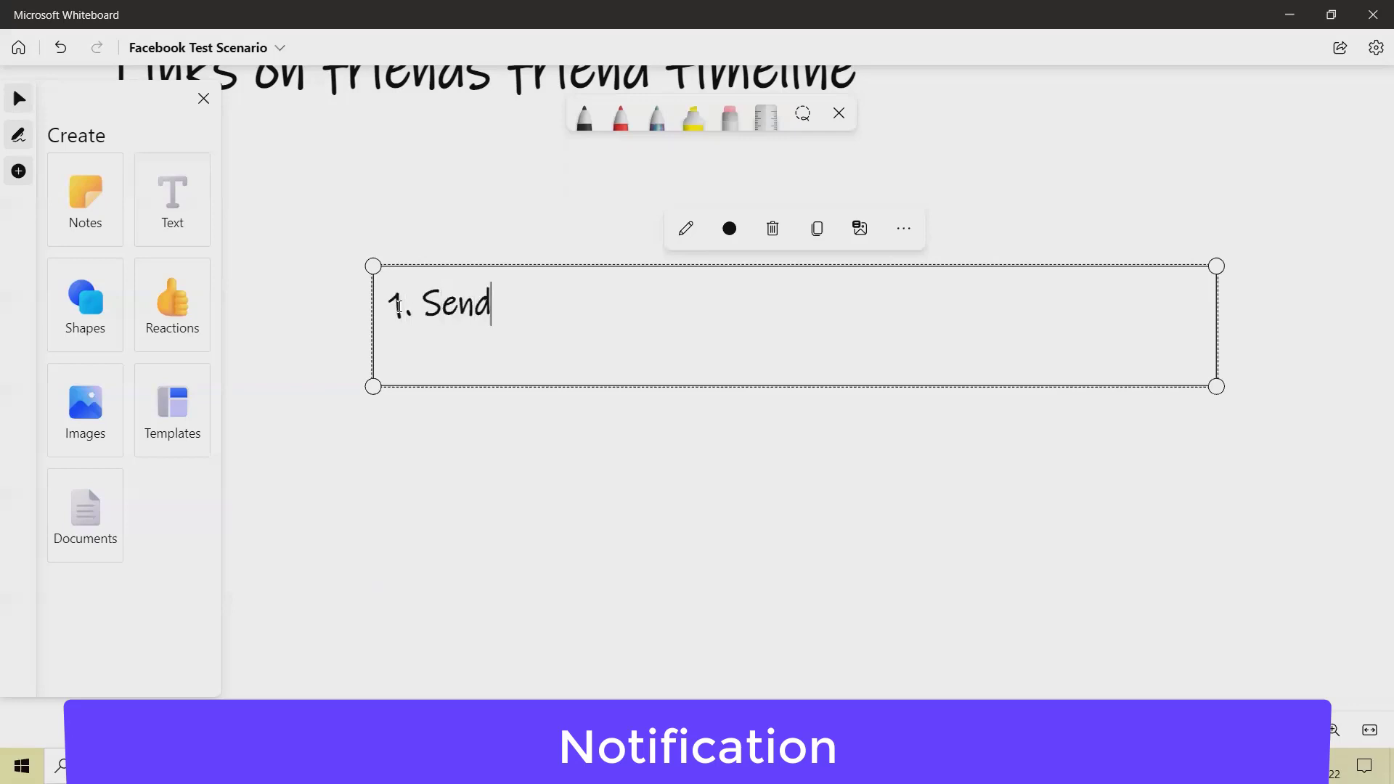
type(" message")
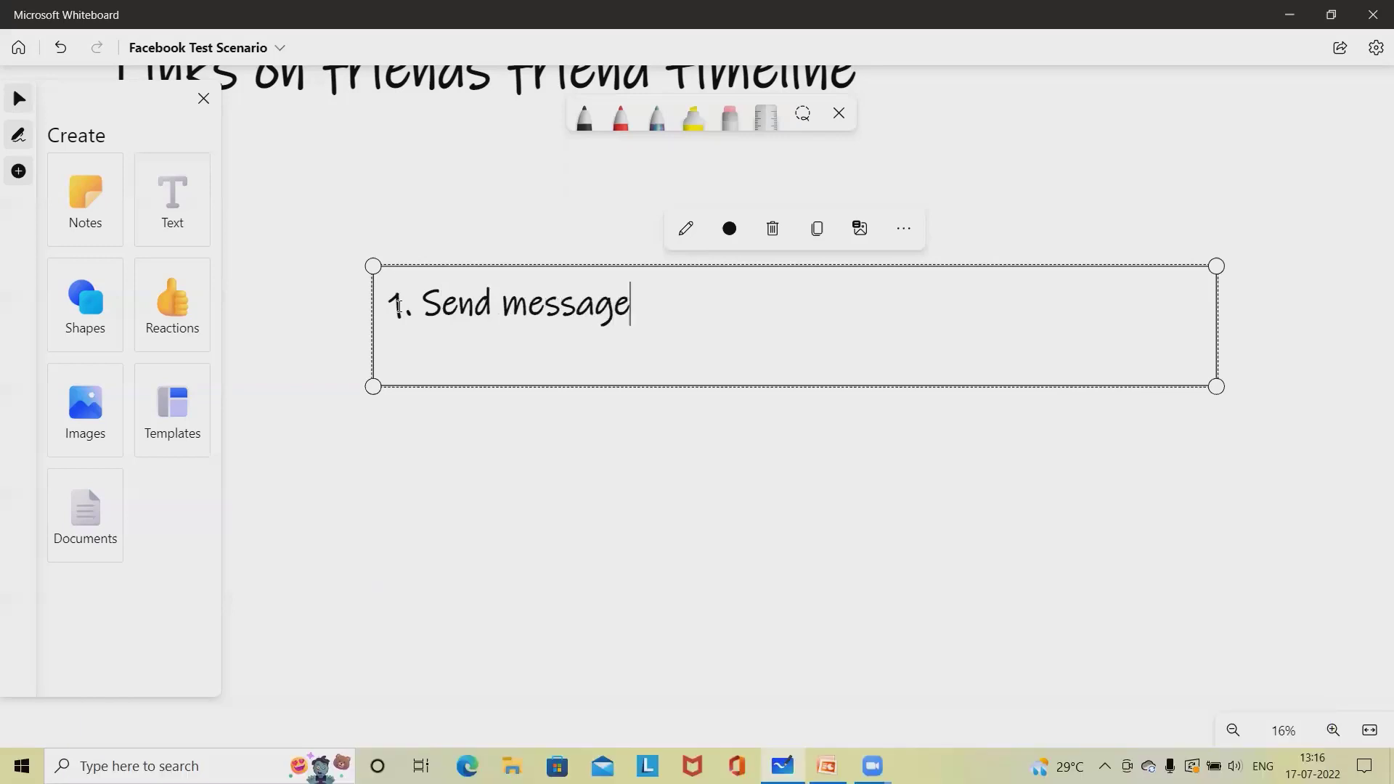
Add the scenario "Recieve message" on a new line below "1. Send message"
key("Return")
type("Recien")
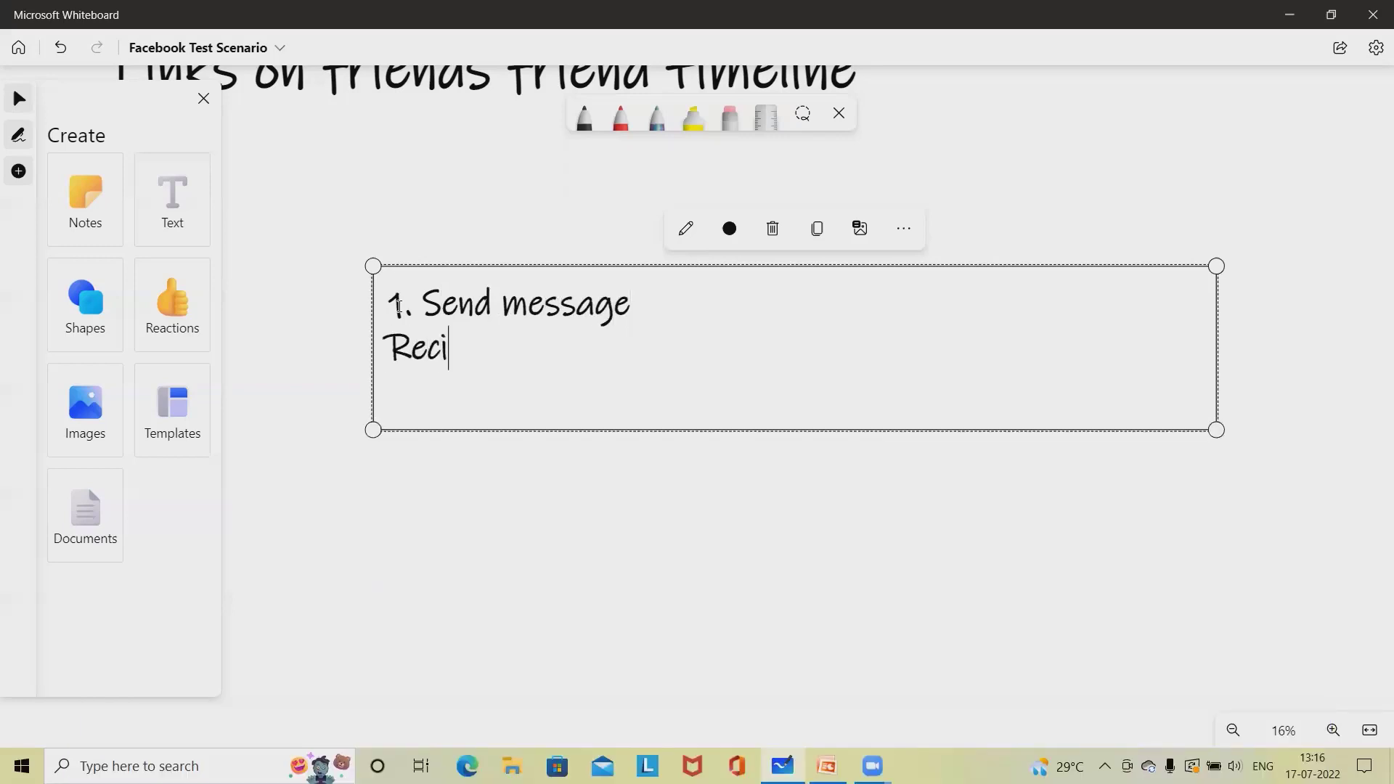
key("BackSpace")
key("BackSpace")
type("eve message")
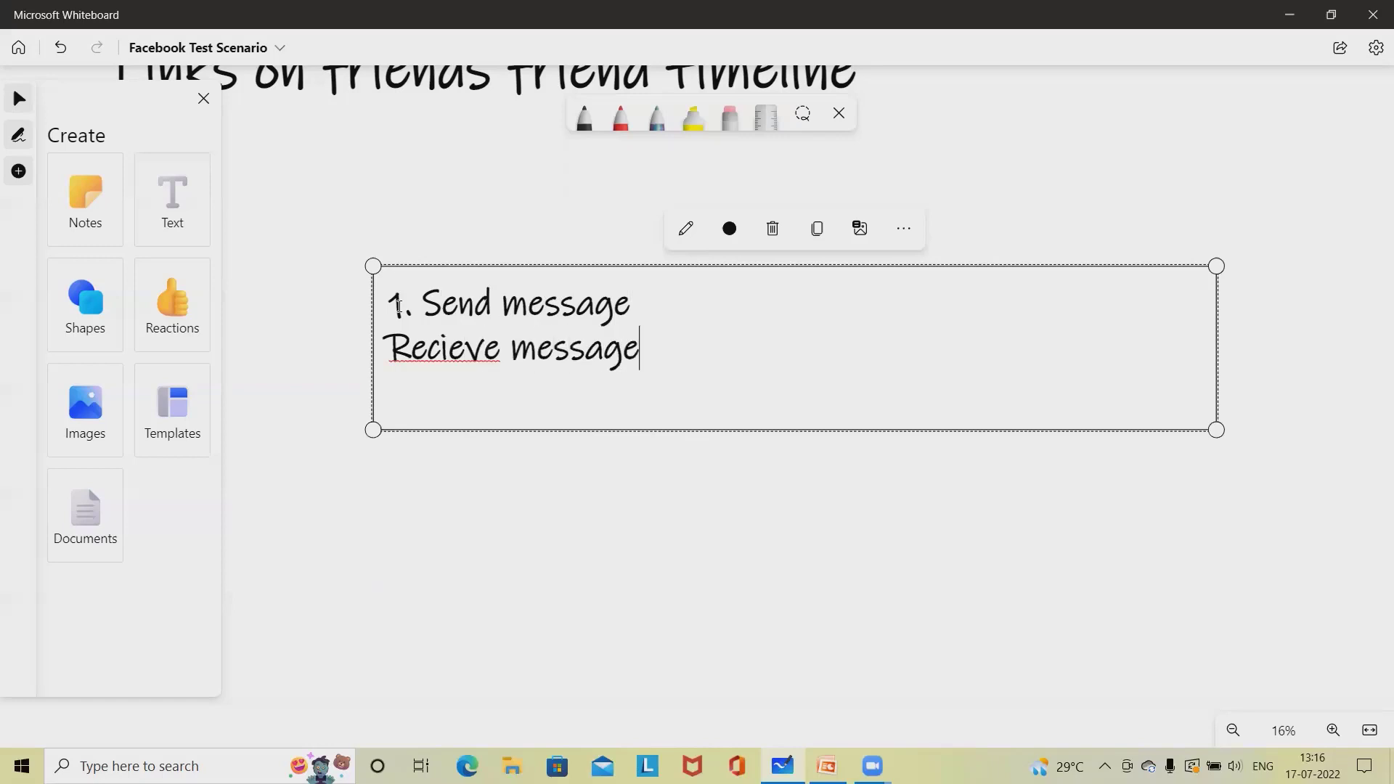
Add the scenario "Audio & Video call" on a new line below "Recieve message"
key("Return")
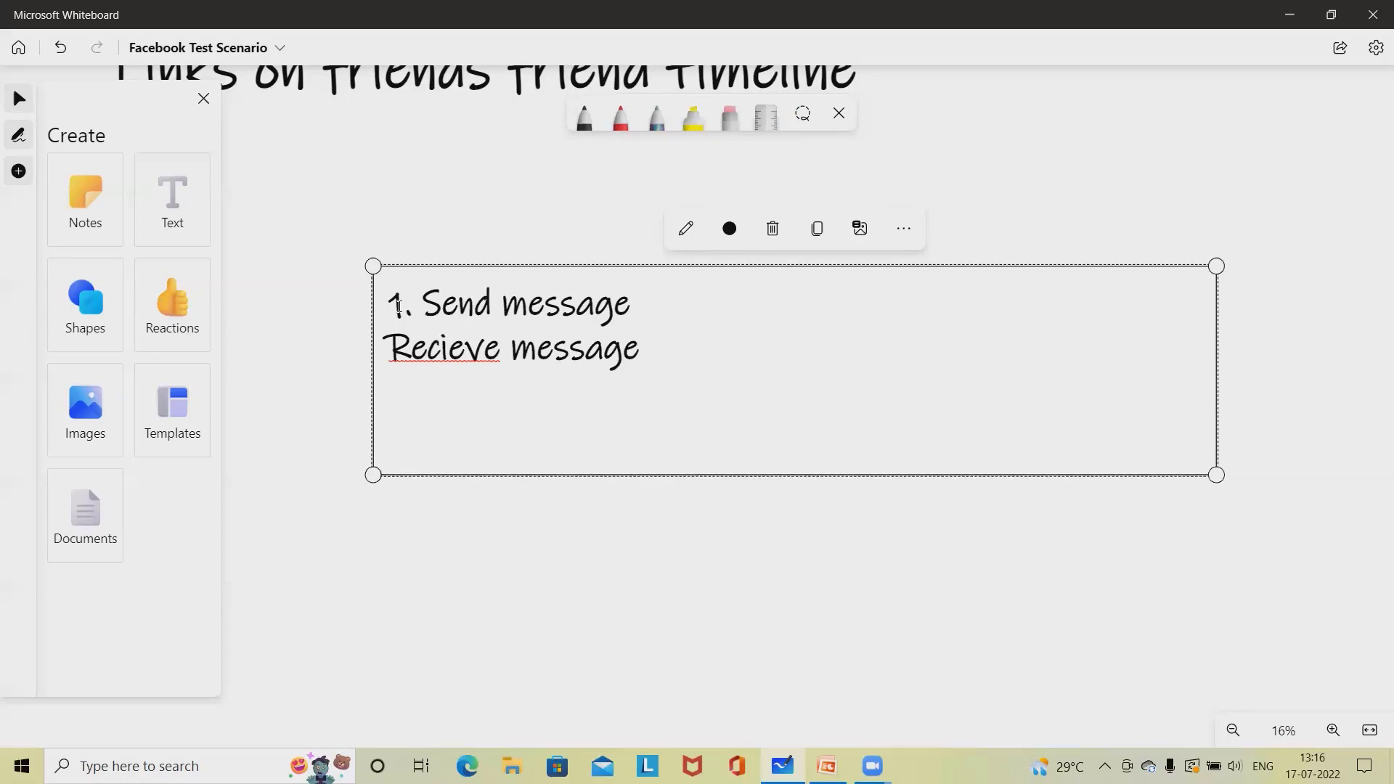
type("Audio/")
key("BackSpace")
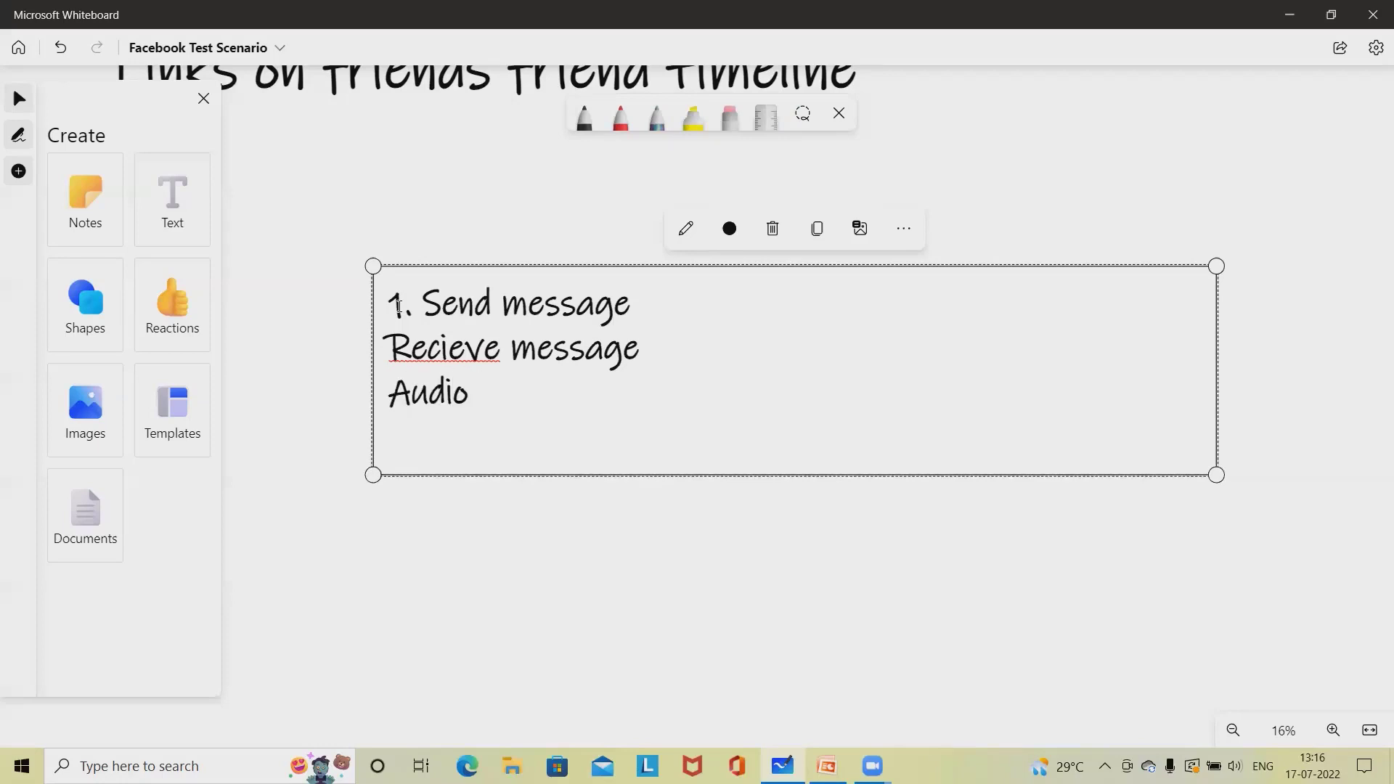
type("& Video call")
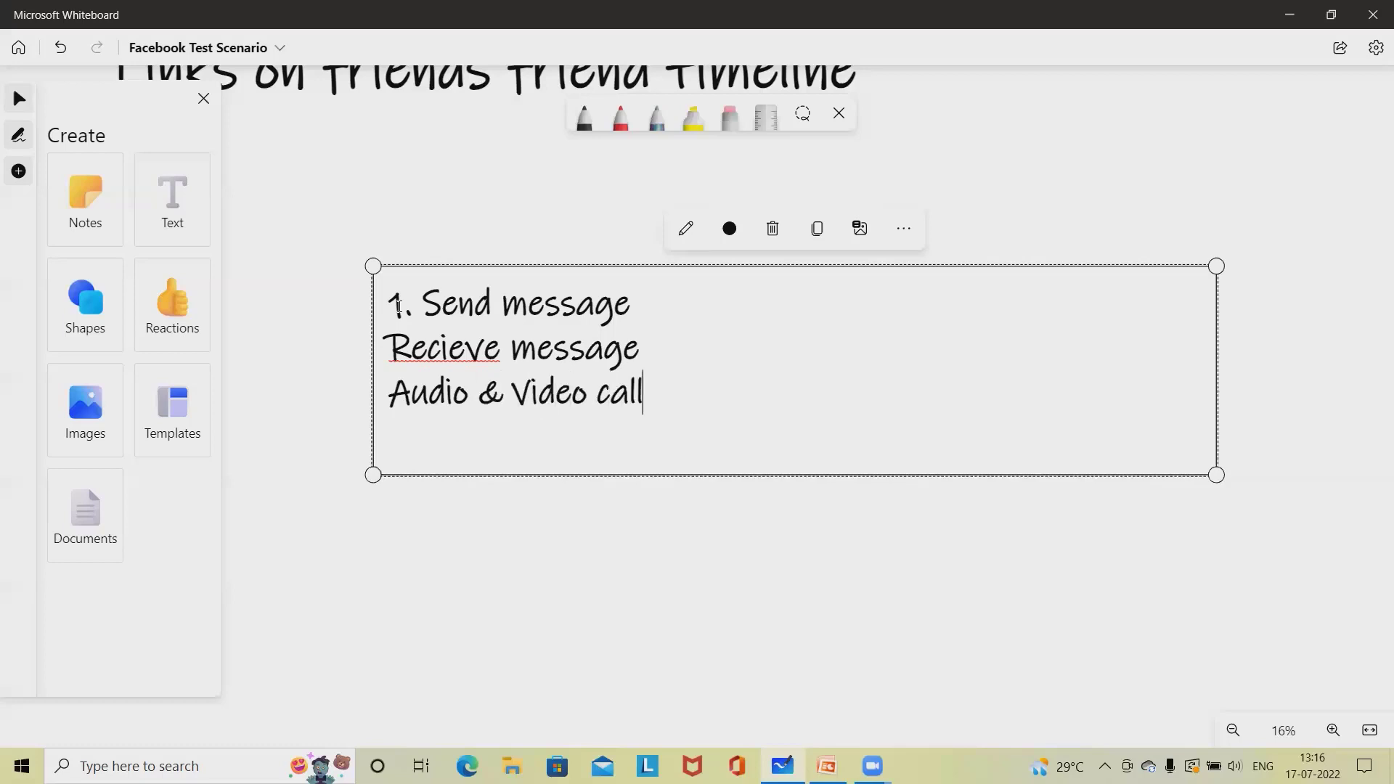
Add the scenario "Sending images, File and other detail" on a new line below "Audio & Video call"
key("Return")
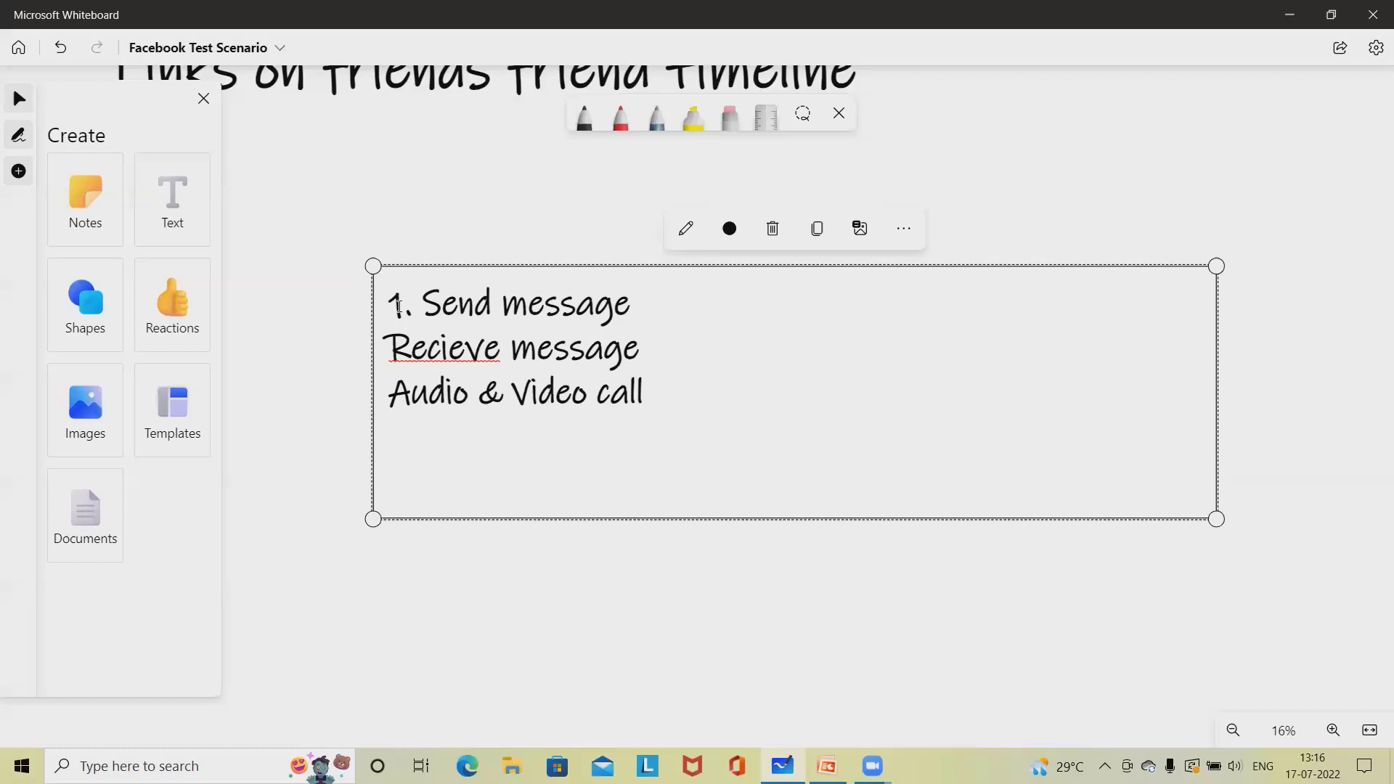
type("Send")
type("ing m")
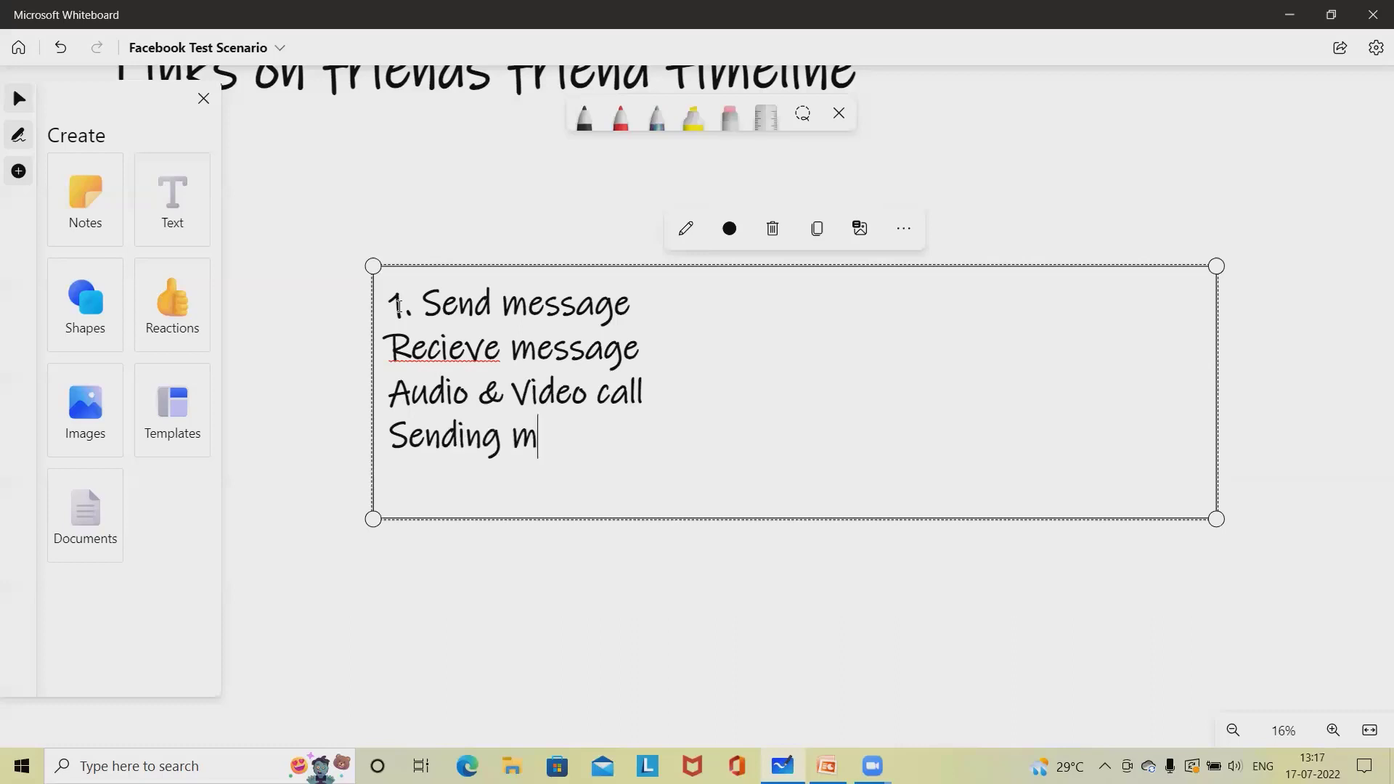
key("BackSpace")
type("image")
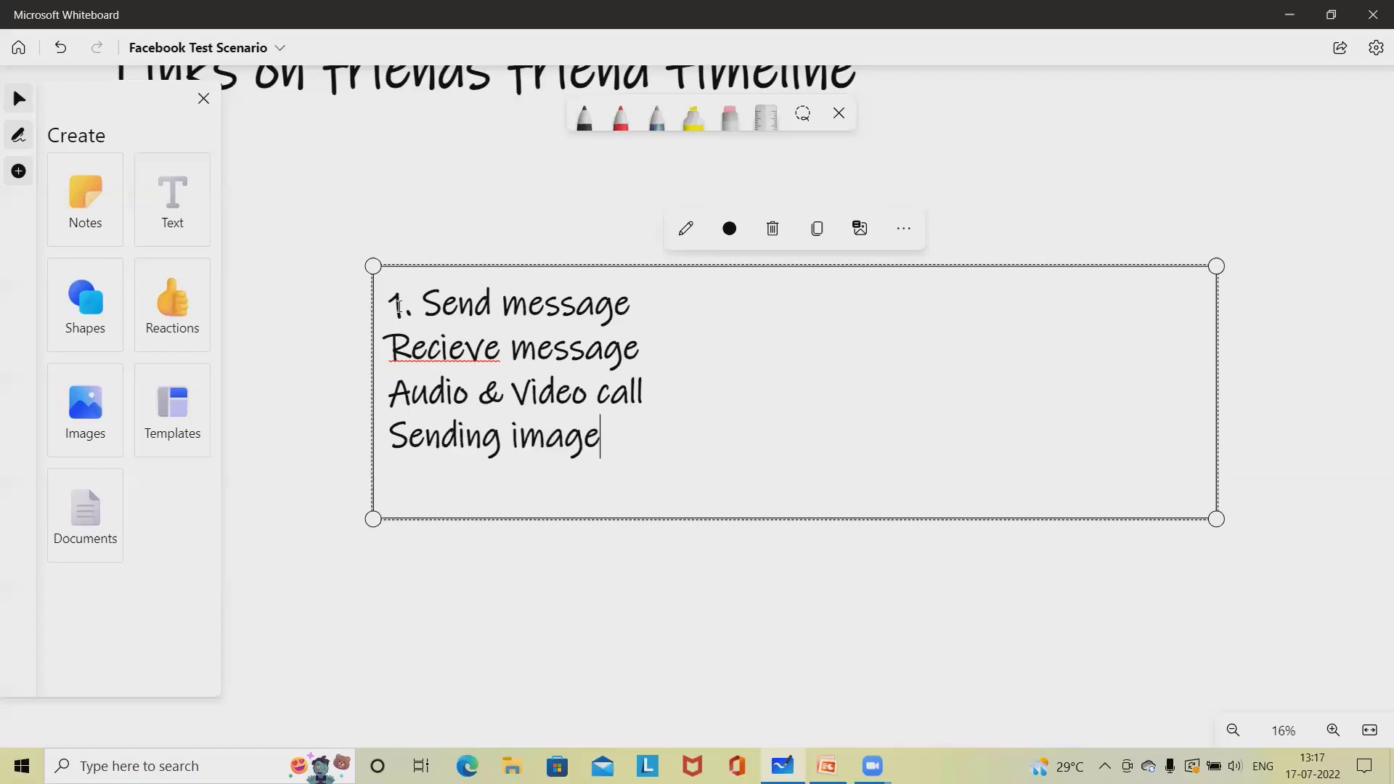
type("s , File and other e")
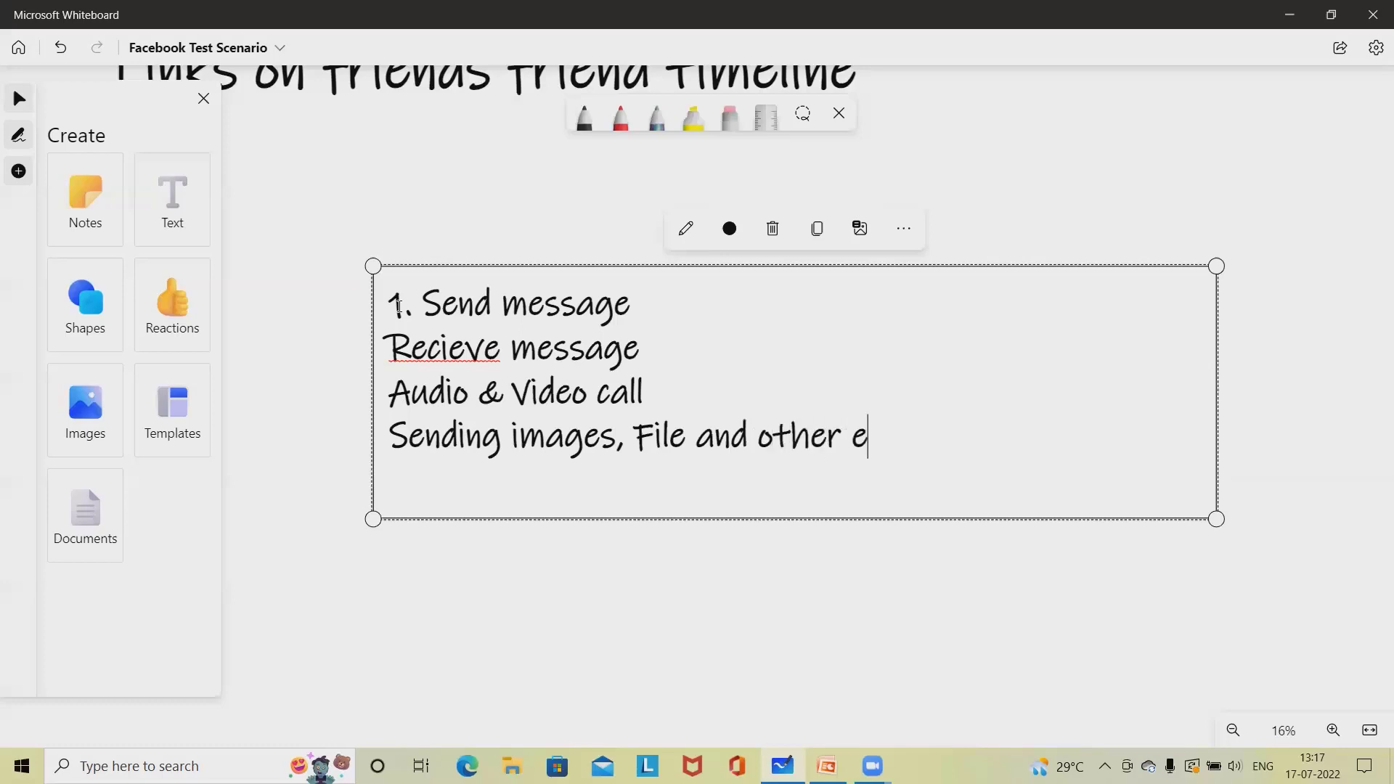
key("BackSpace")
type("detail")
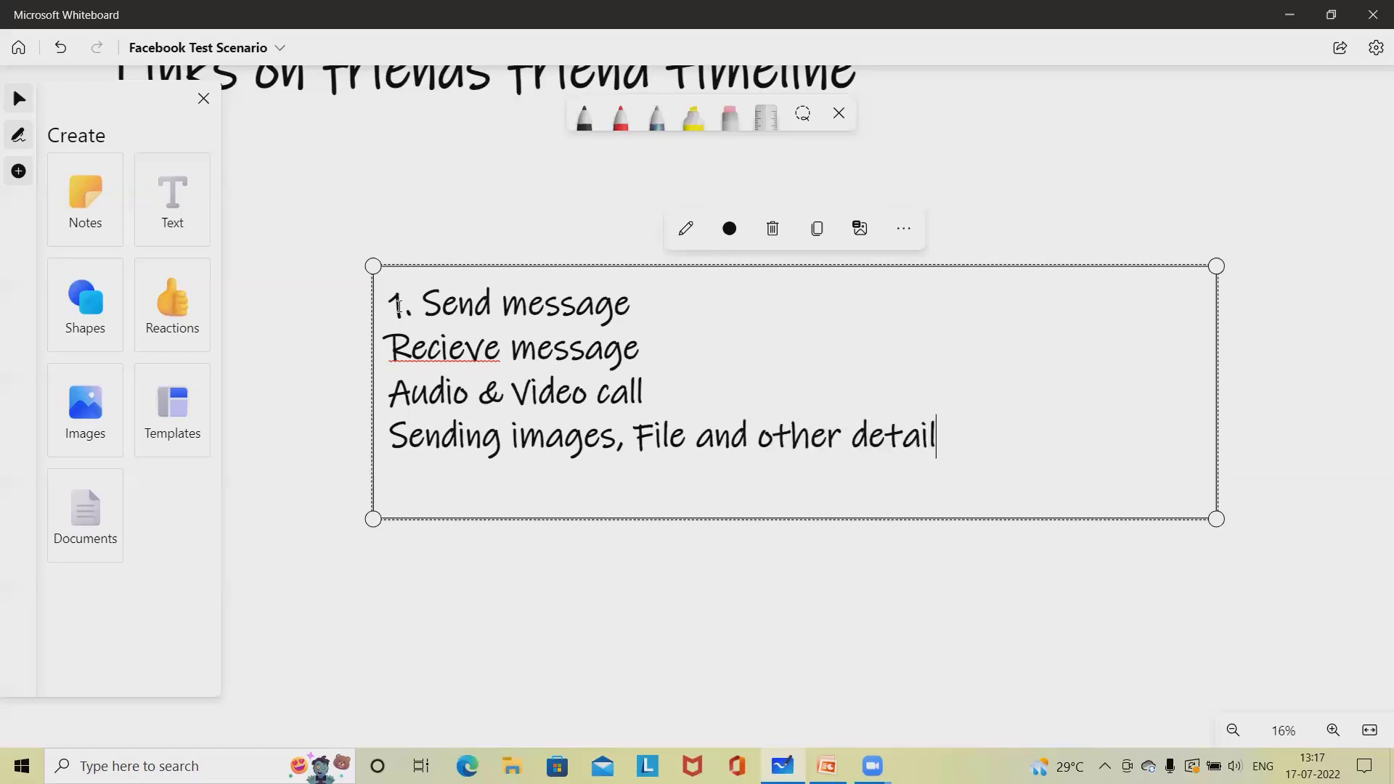
Add the scenario "Sharing page" below the image and file sending scenario, followed by an empty new line
key("Return")
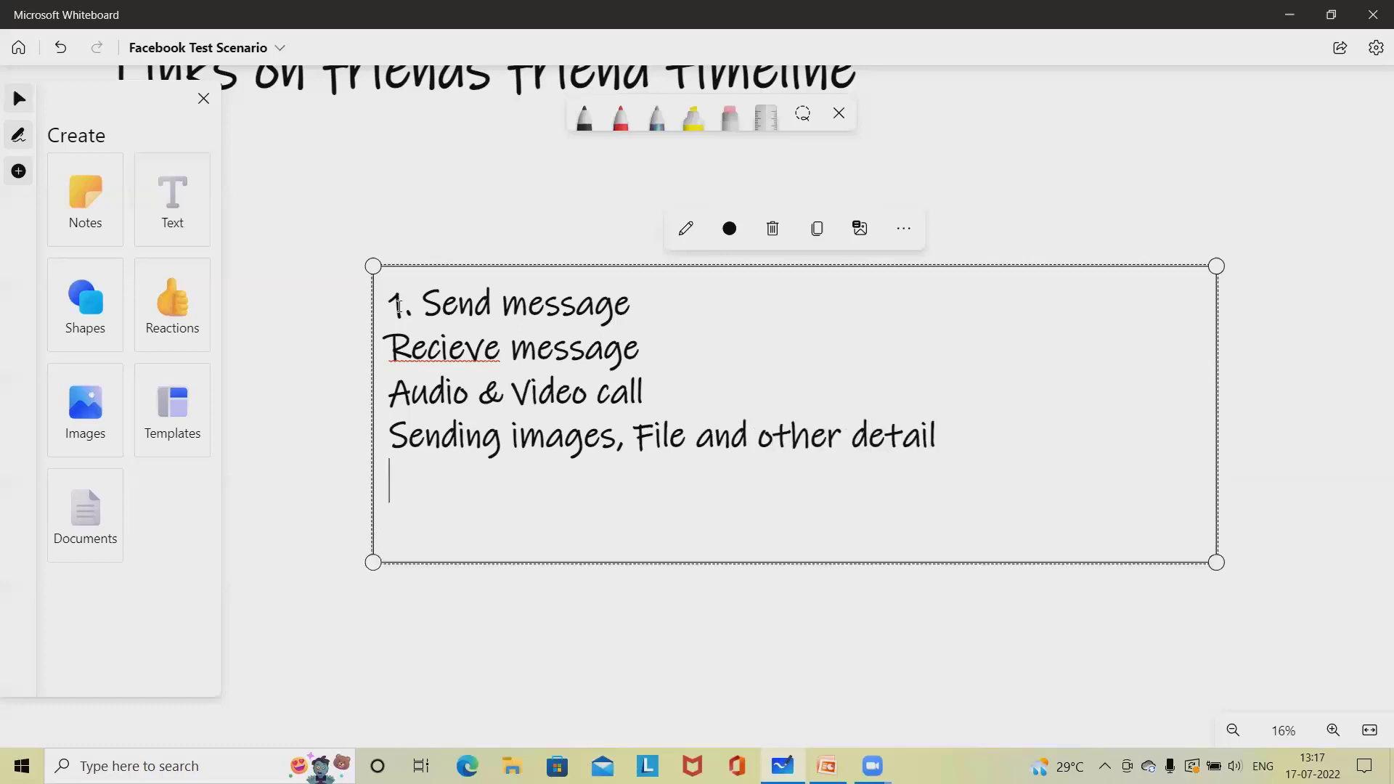
type("Sharing ")
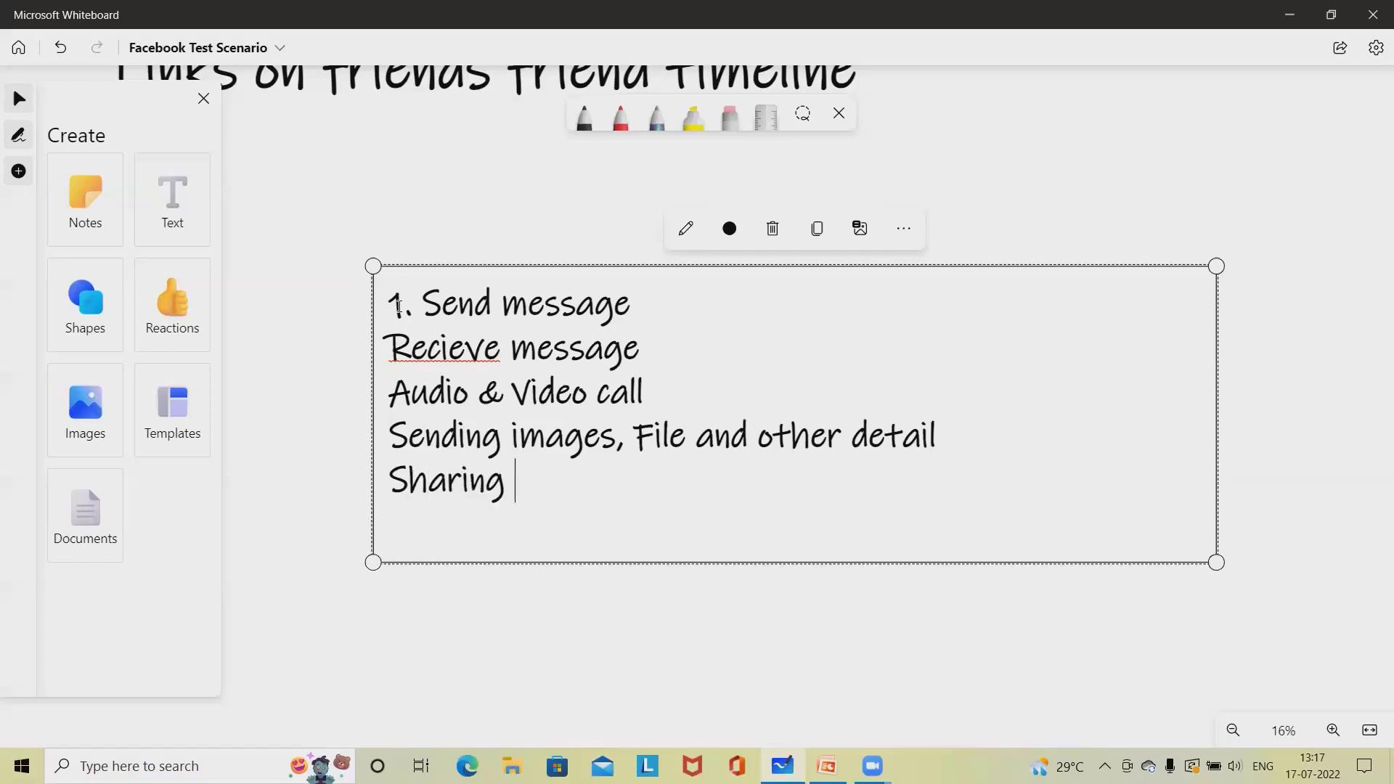
type("page")
key("Return")
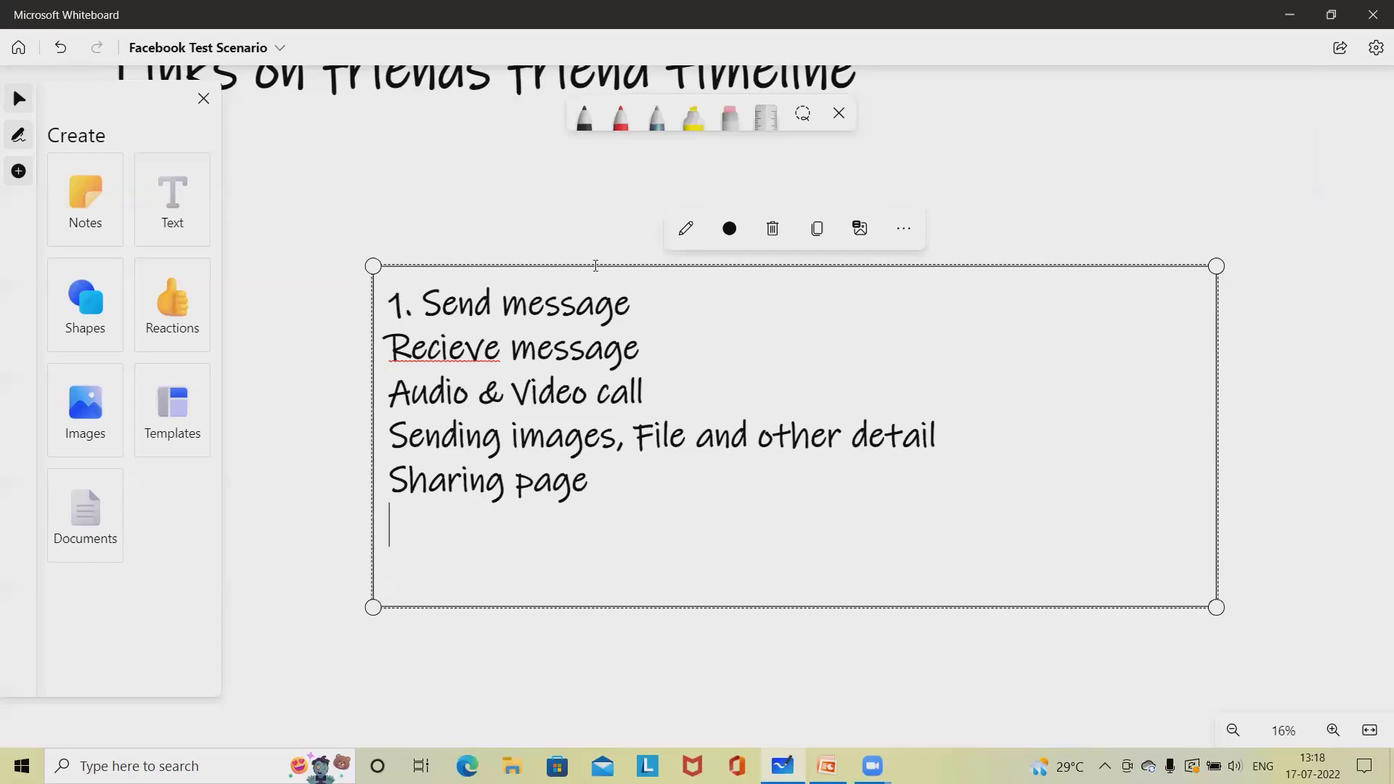
Shrink the messaging scenarios text box to about half its size and move it directly below "Links on friends friend timeline"
left_click(697, 269)
left_click_drag(1213, 607, 810, 404)
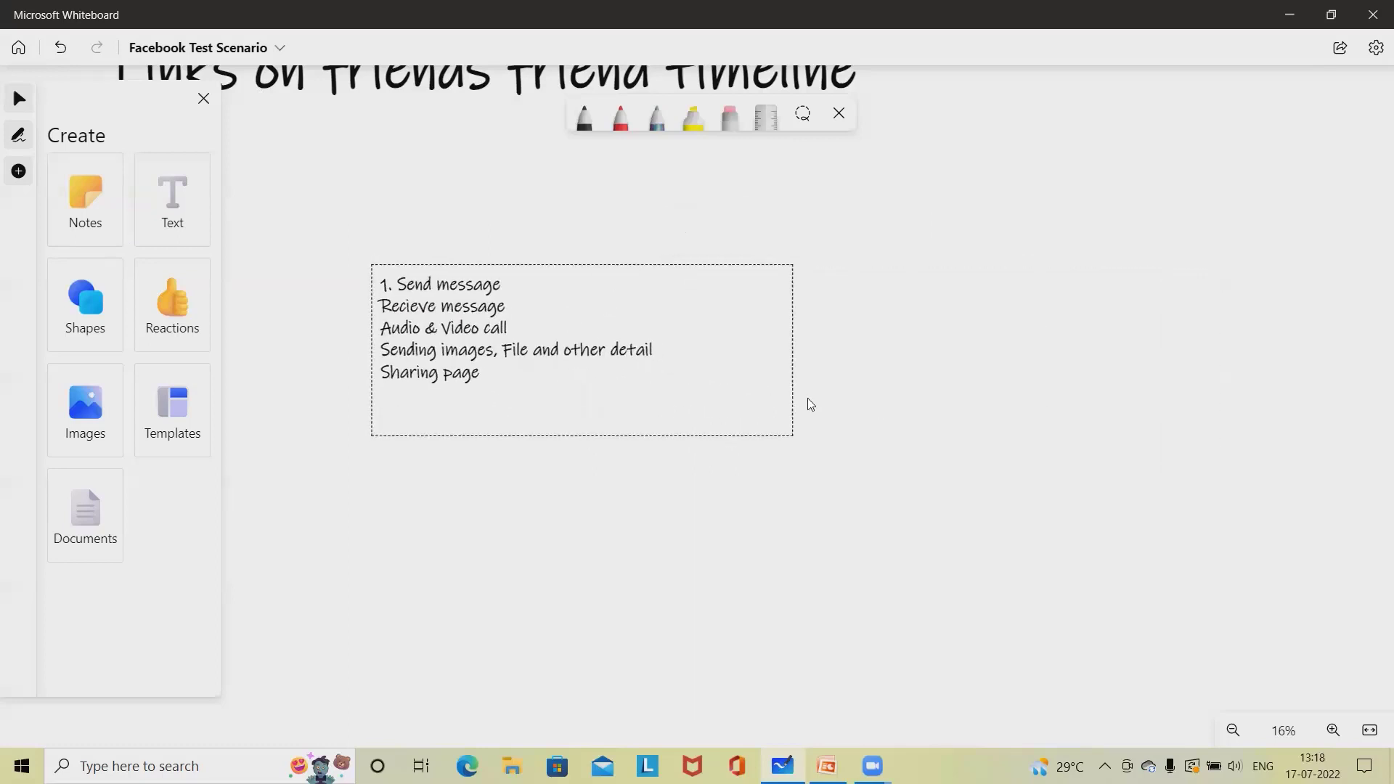
left_click_drag(550, 272, 485, 113)
Insert a new text box below the messaging scenarios and widen it on both sides to span most of the visible board
left_click(172, 209)
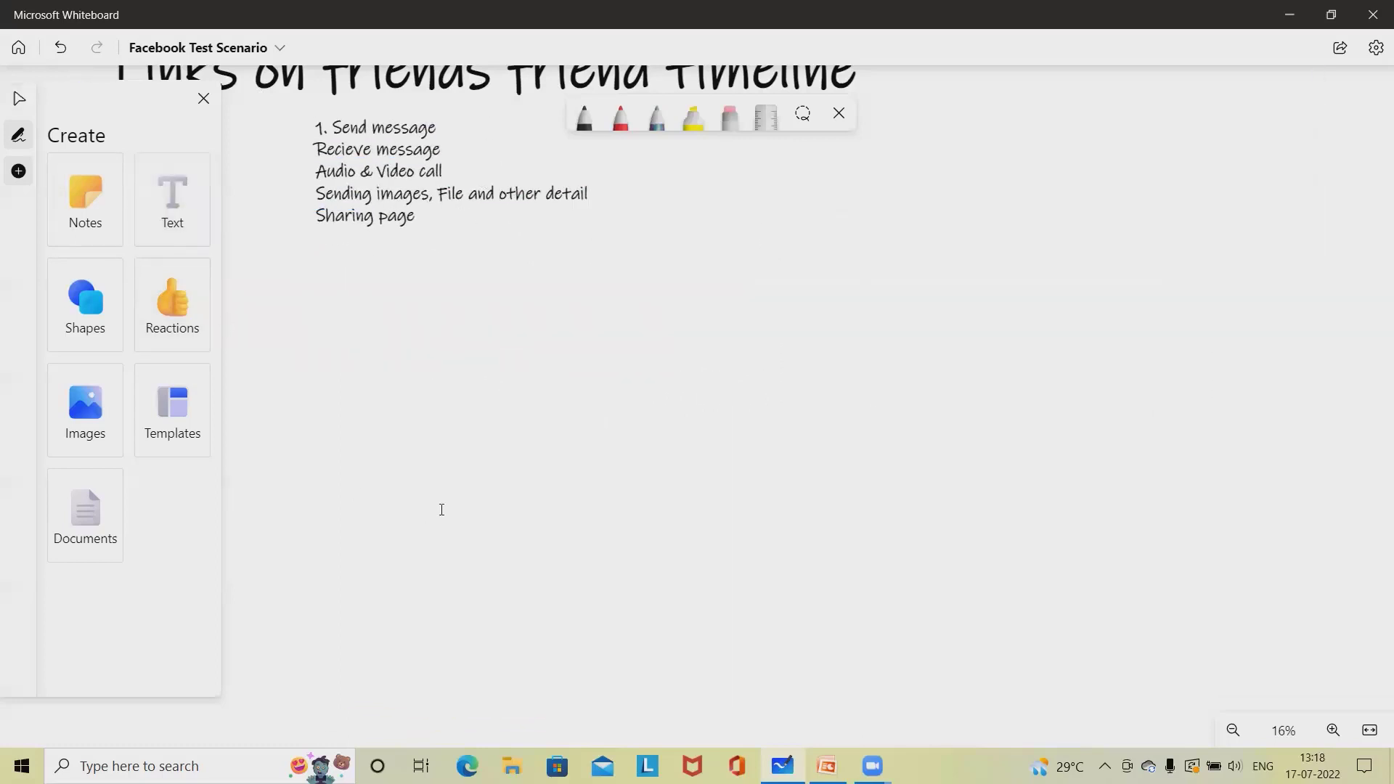
left_click(420, 356)
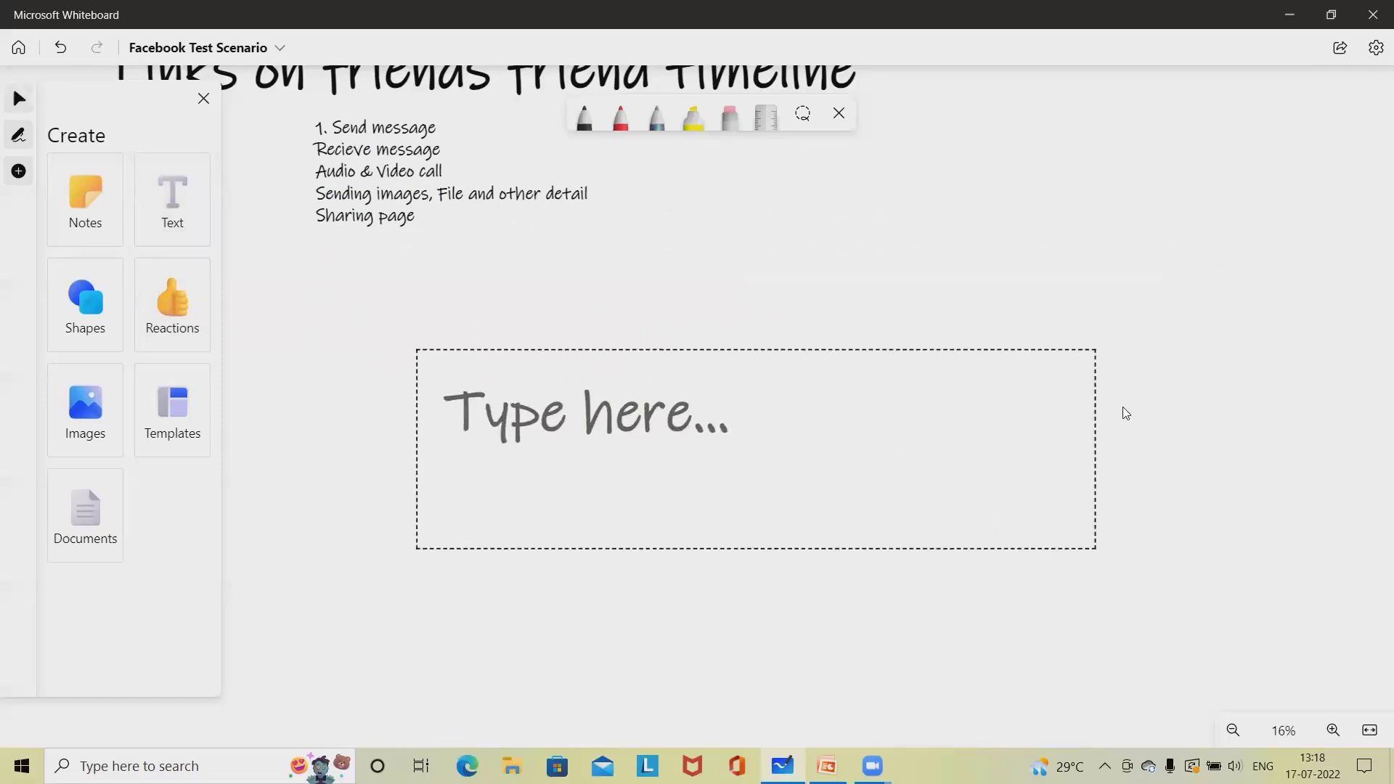
left_click_drag(741, 355, 712, 289)
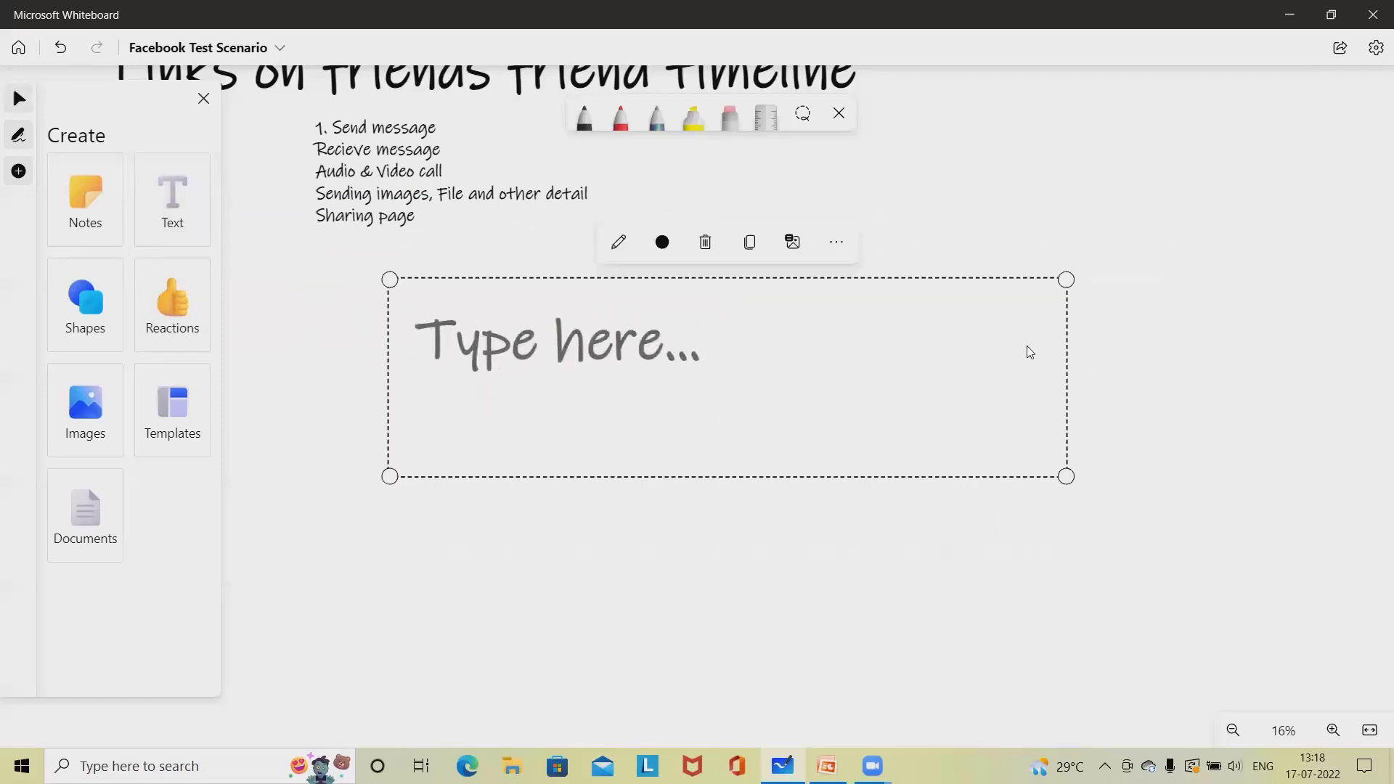
left_click_drag(1067, 389, 1306, 363)
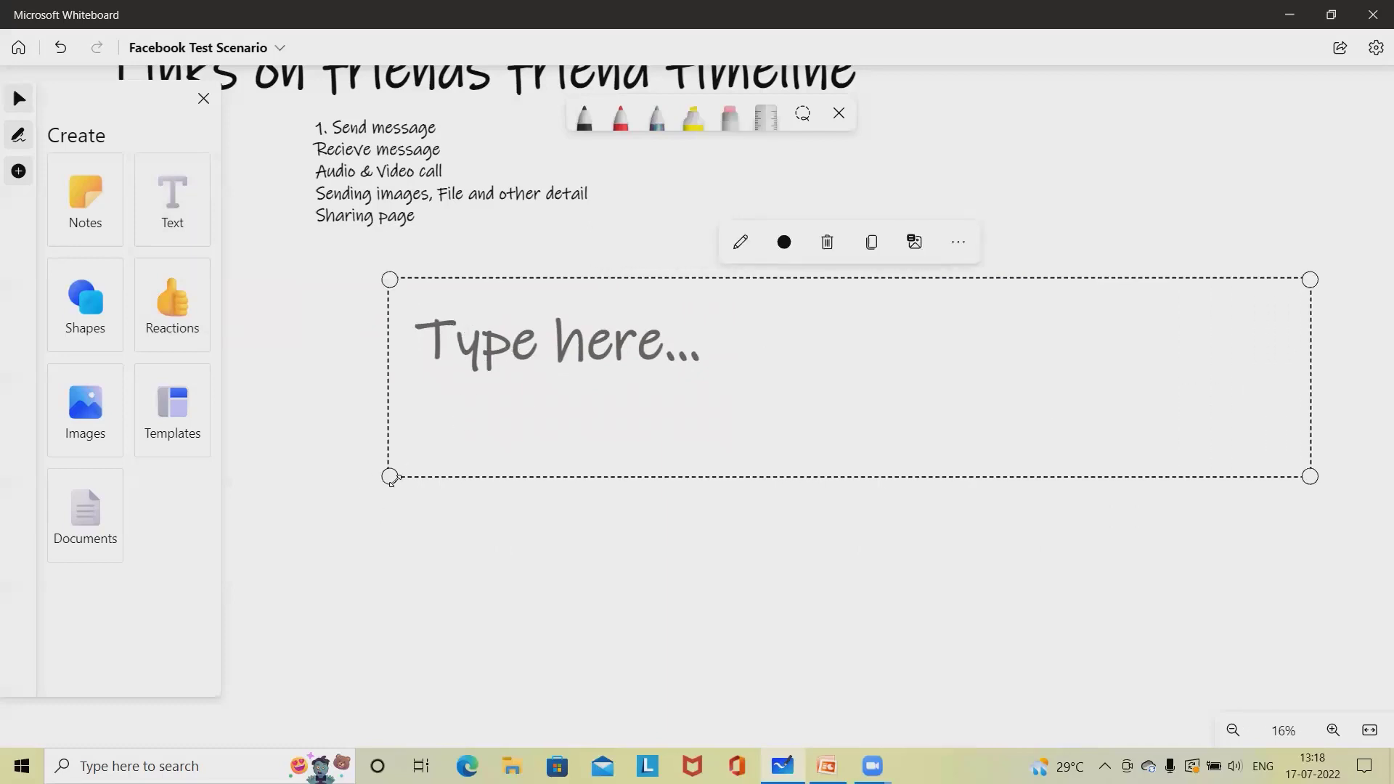
left_click(330, 572)
left_click(367, 441)
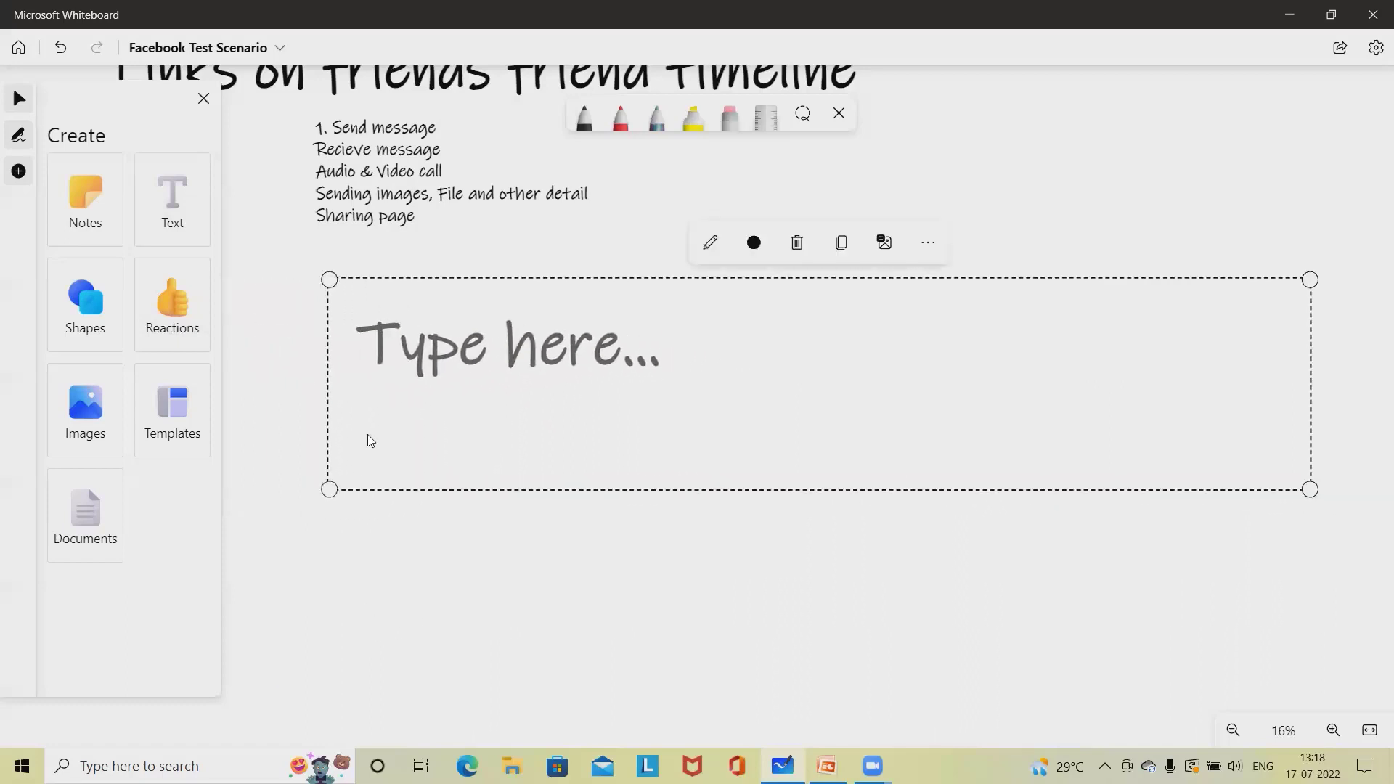
Write "Web, Mobile" as the first line of the new text box
left_click(402, 331)
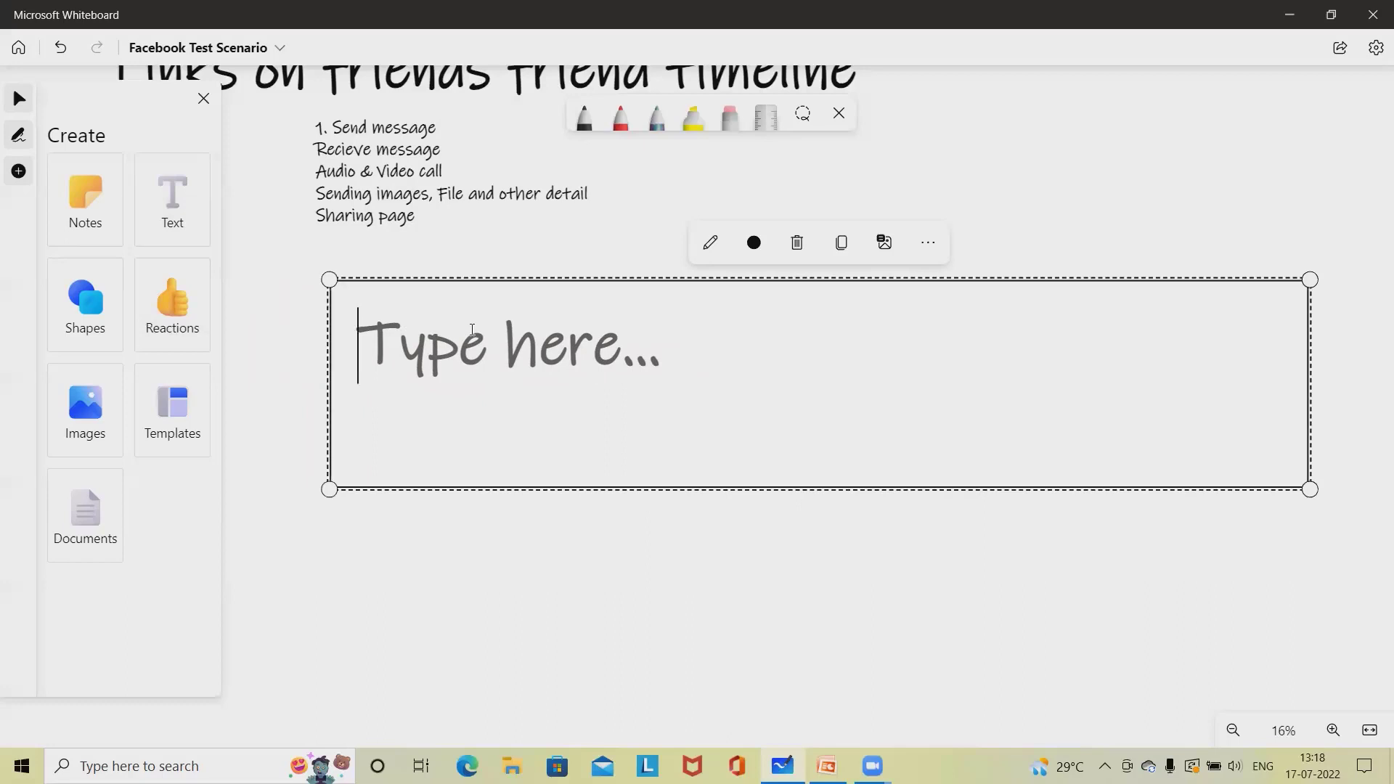
type("Web")
key("BackSpace")
type(", ")
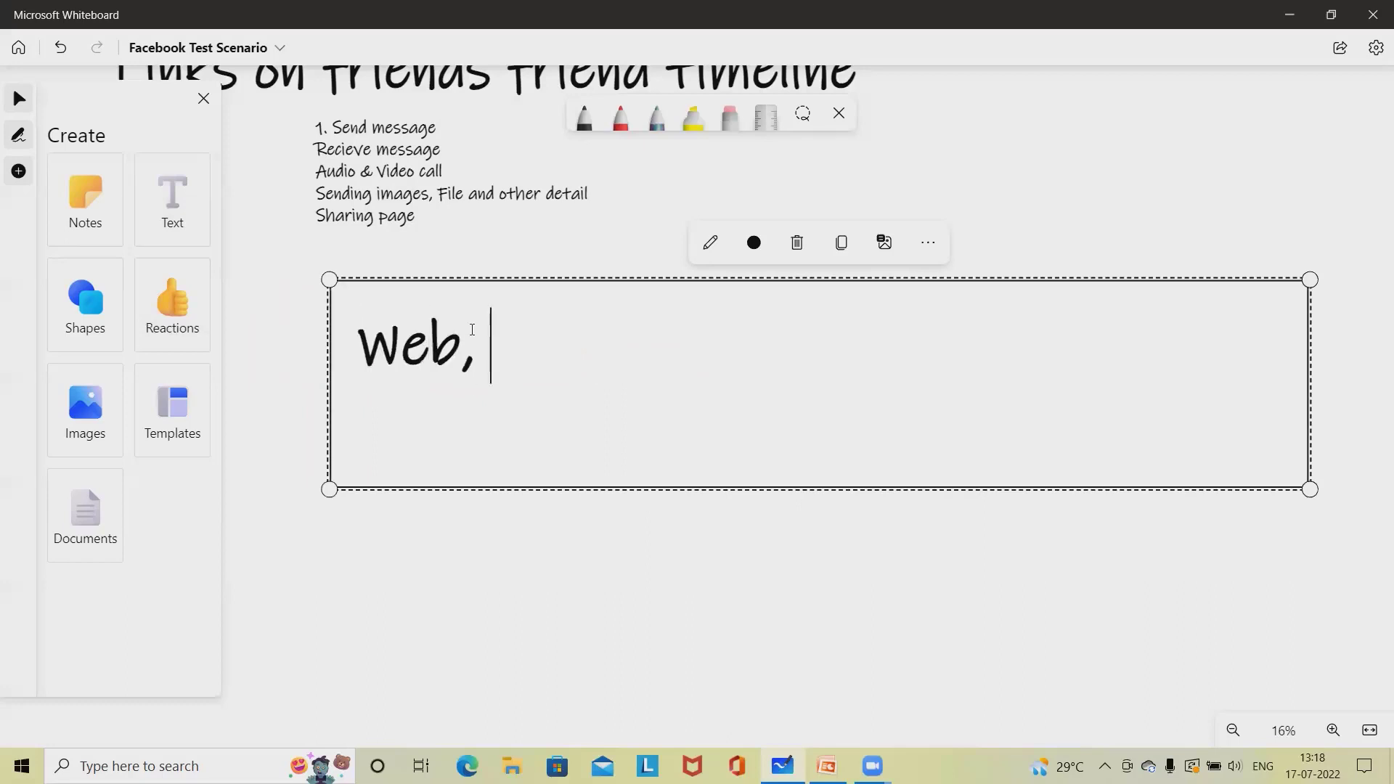
type("Mobile and")
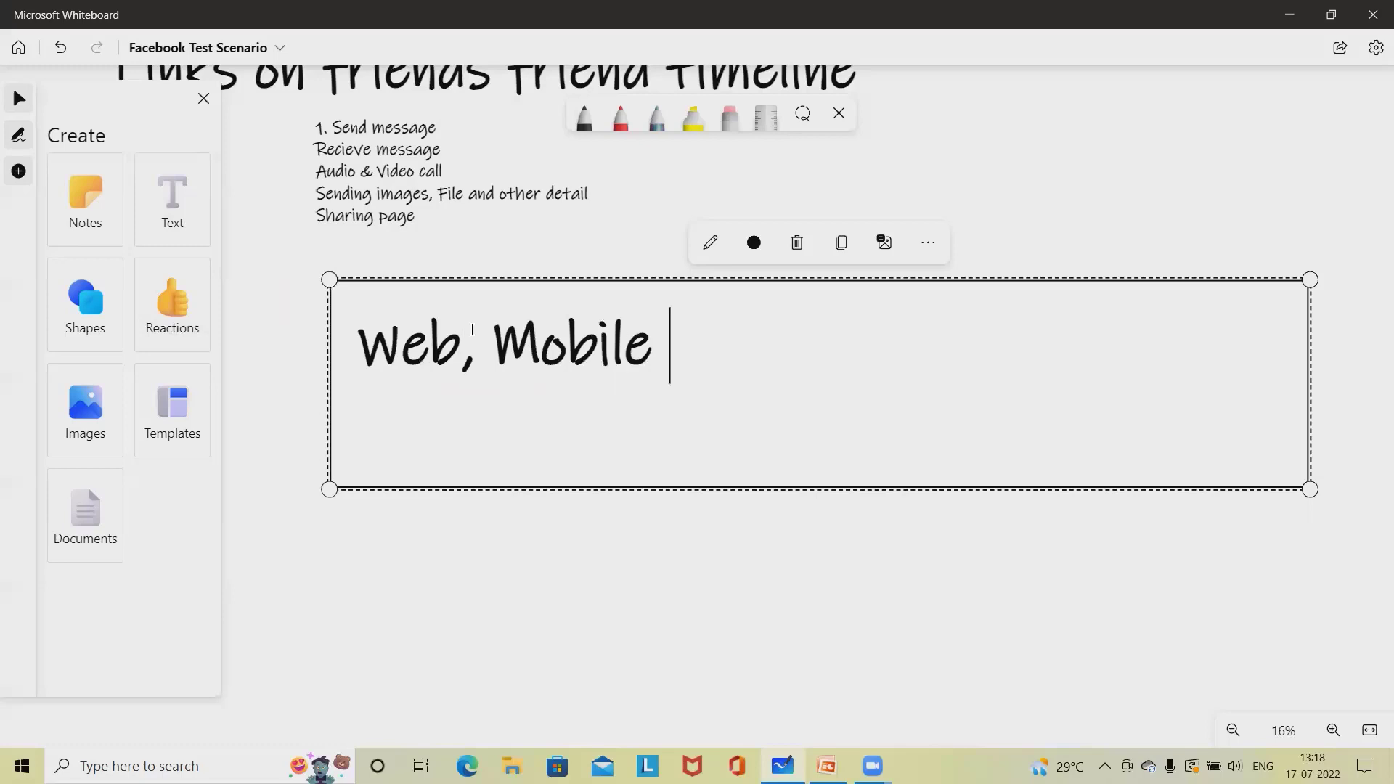
key("BackSpace")
key("BackSpace")
key("BackSpace")
Append "(android & ios)" directly after "Mobile" in the platform line
type("(a")
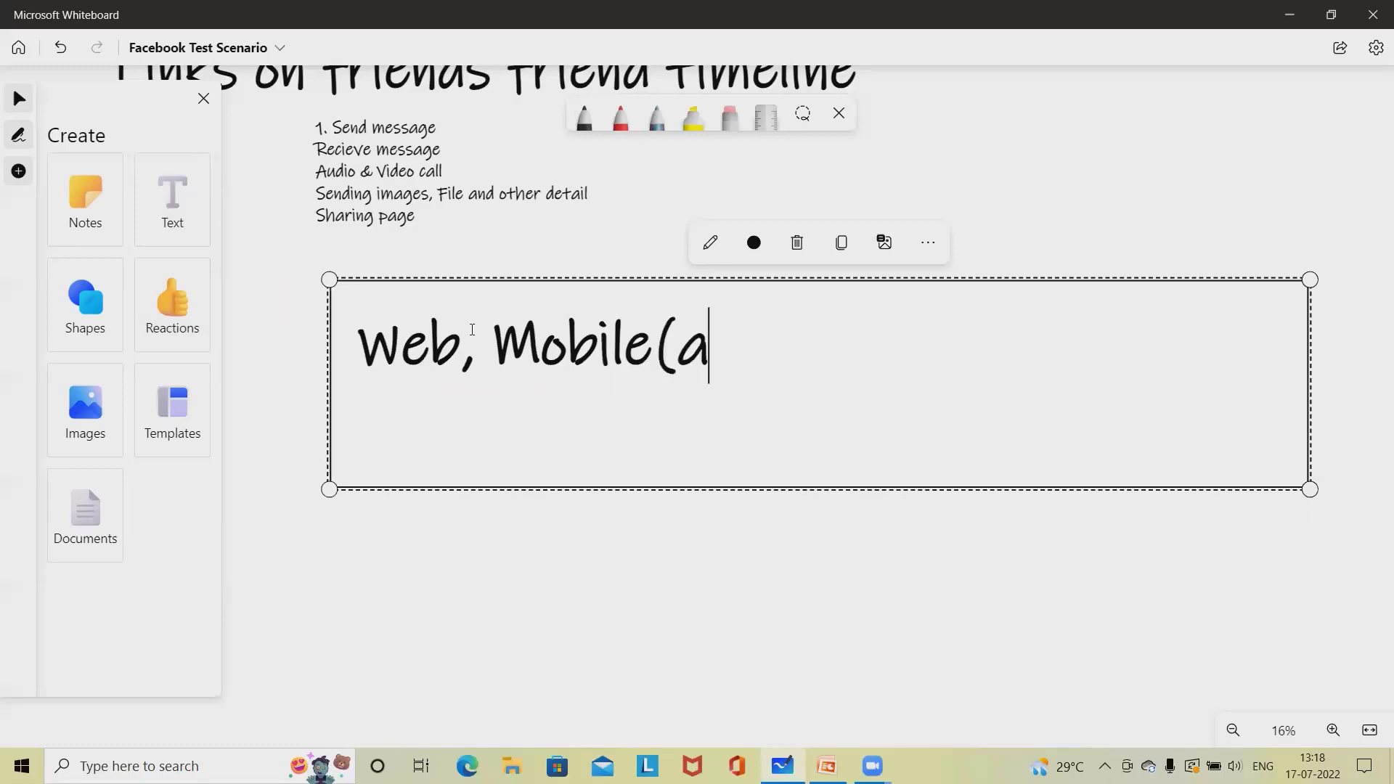
type("ndroid")
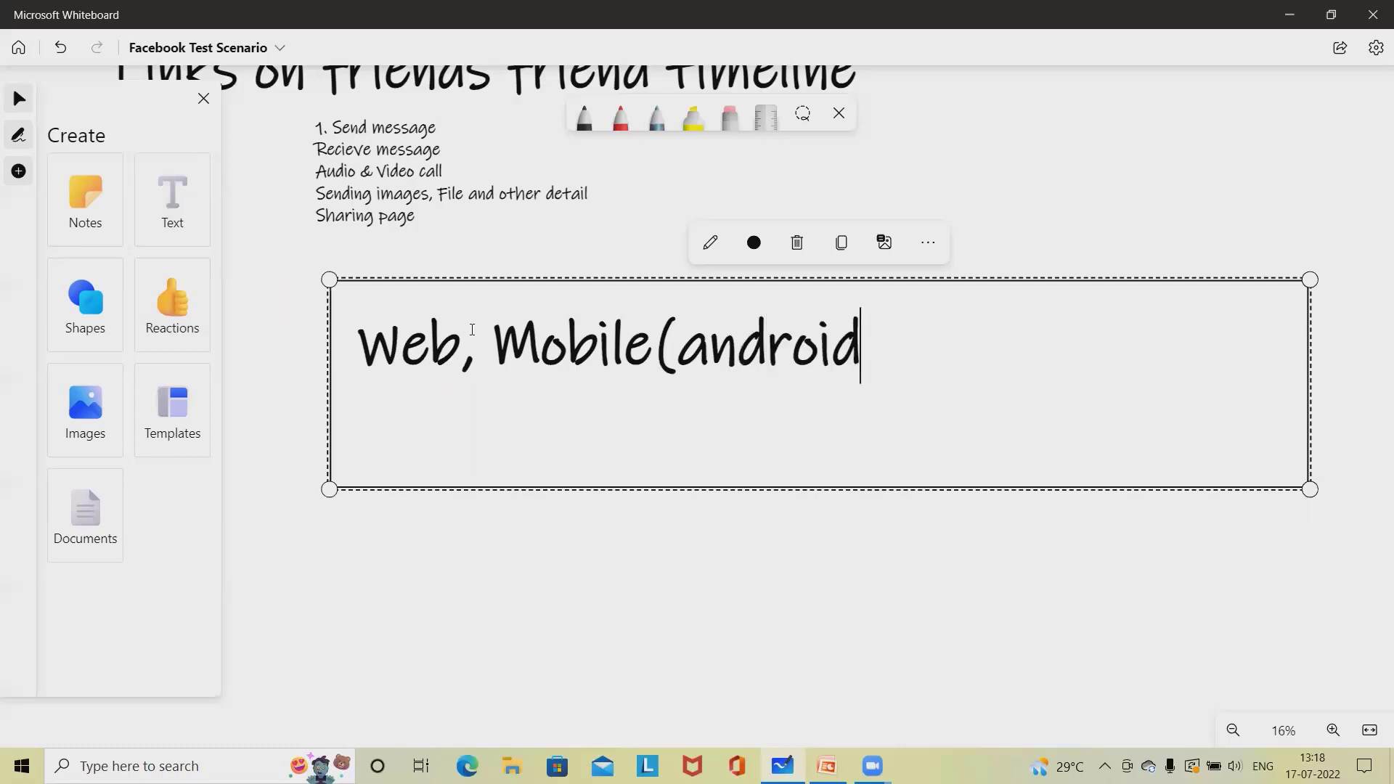
type(" and")
key("BackSpace")
key("BackSpace")
key("BackSpace")
type("& i")
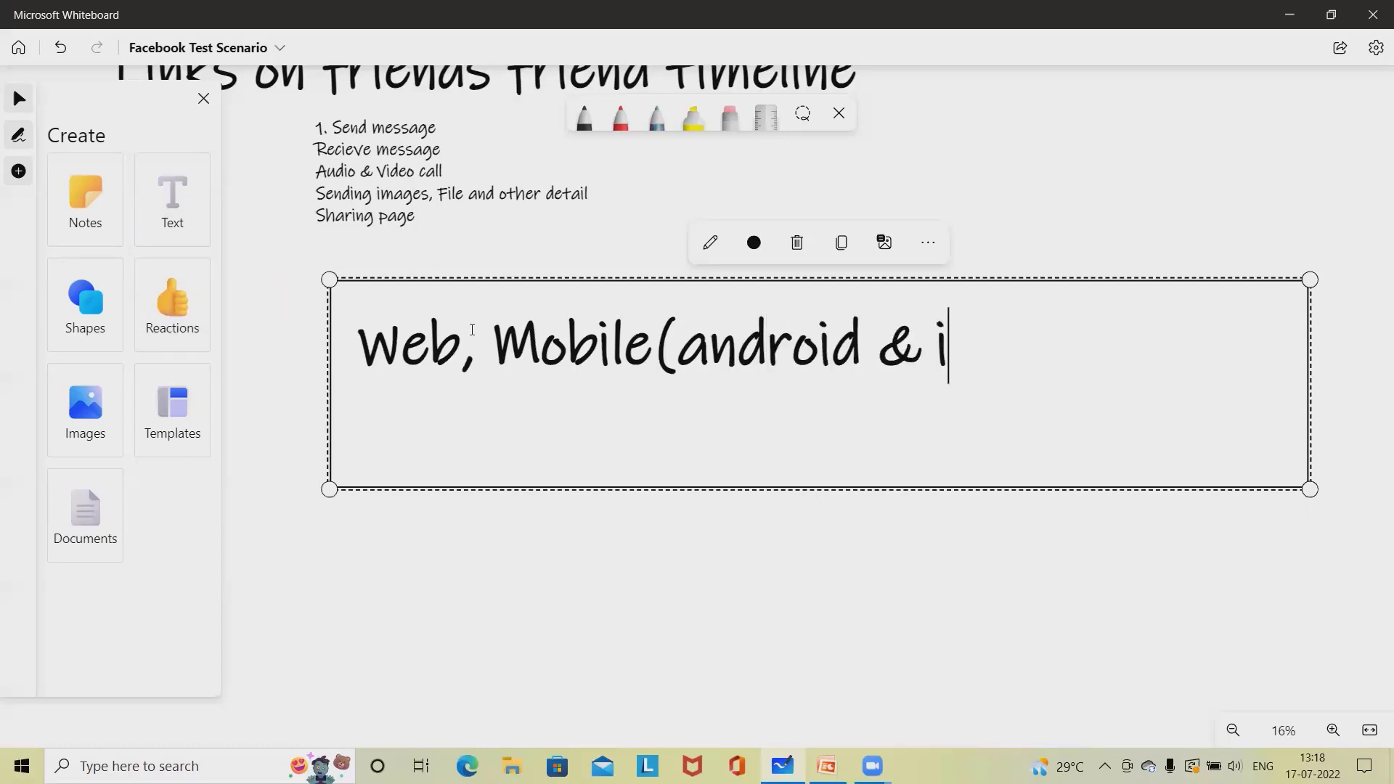
type("os)")
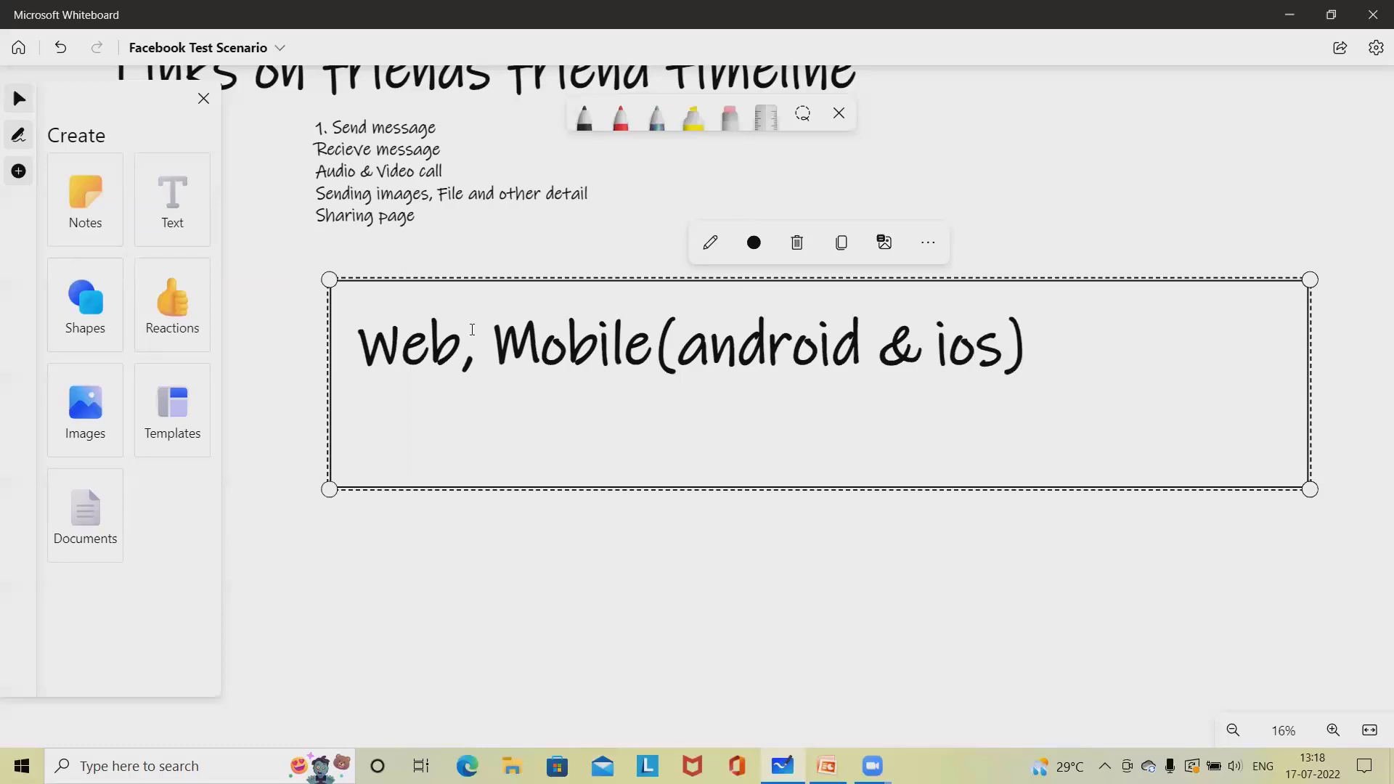
Append ", Messenger" to the platform list, correct its spelling, and add an empty line below it
type(", Messa")
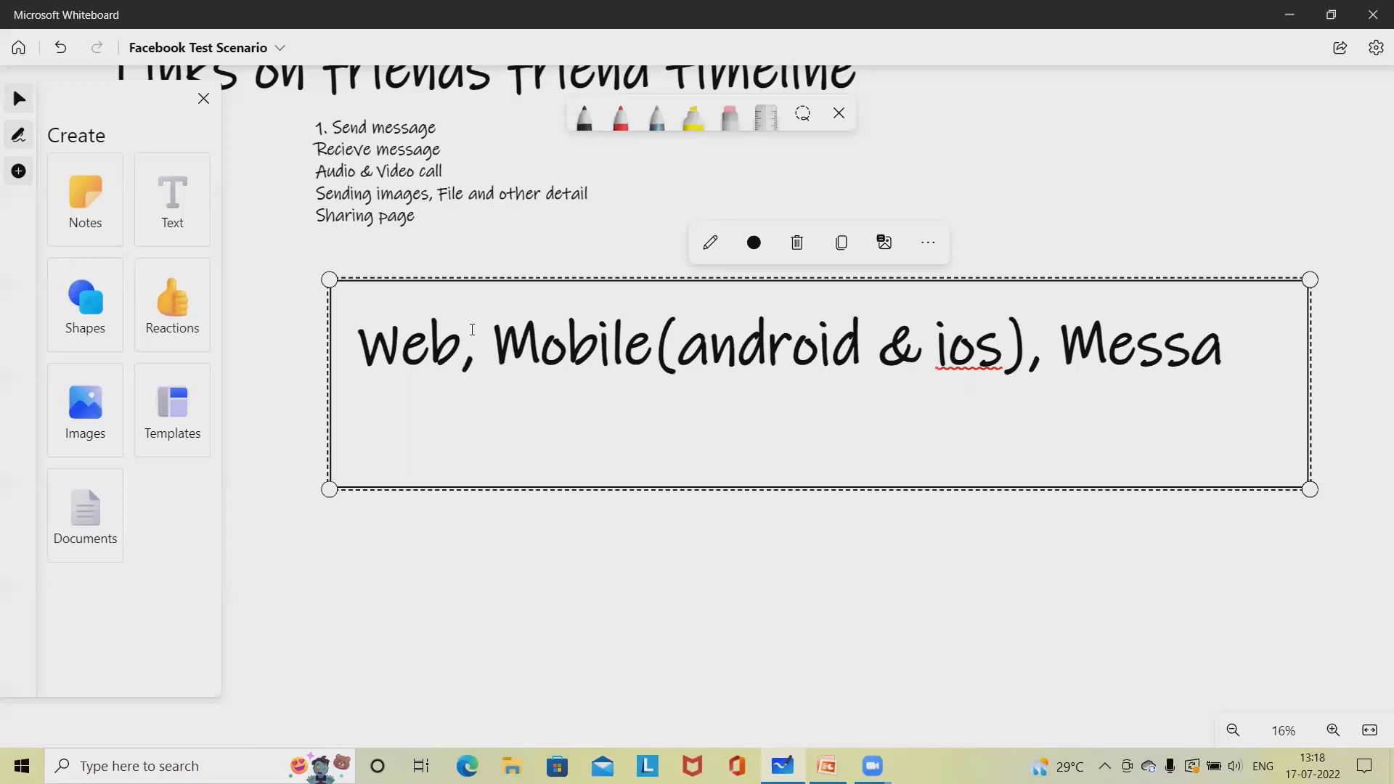
type("nger")
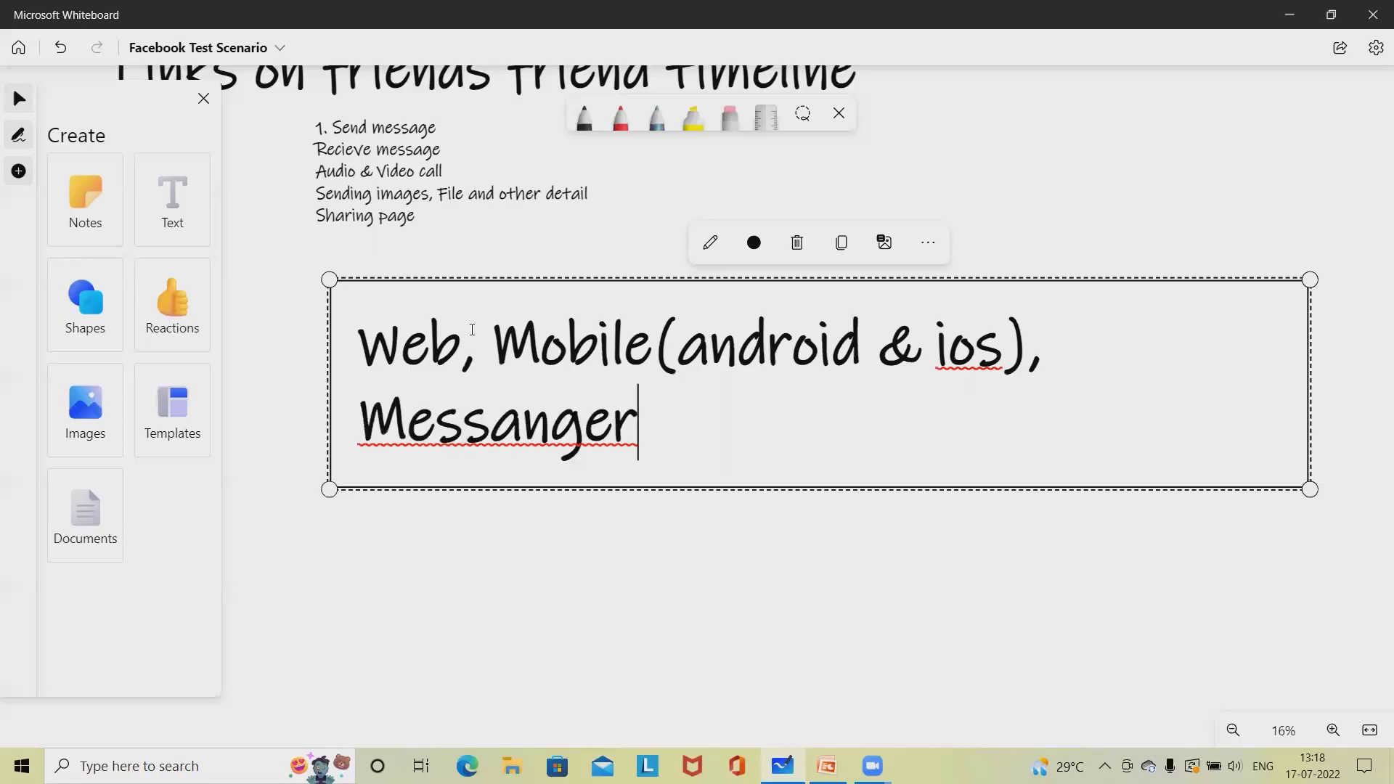
key("Return")
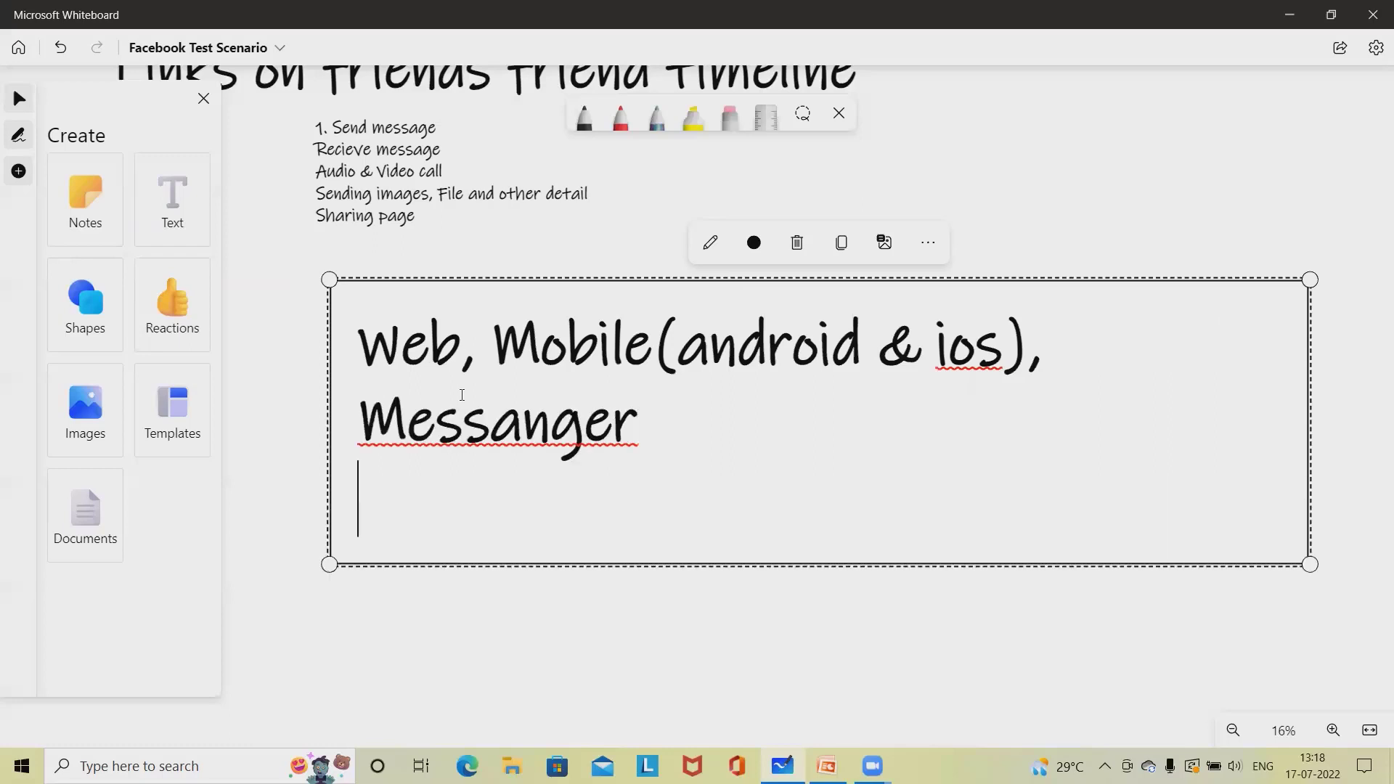
left_click(523, 432)
key("BackSpace")
type("e")
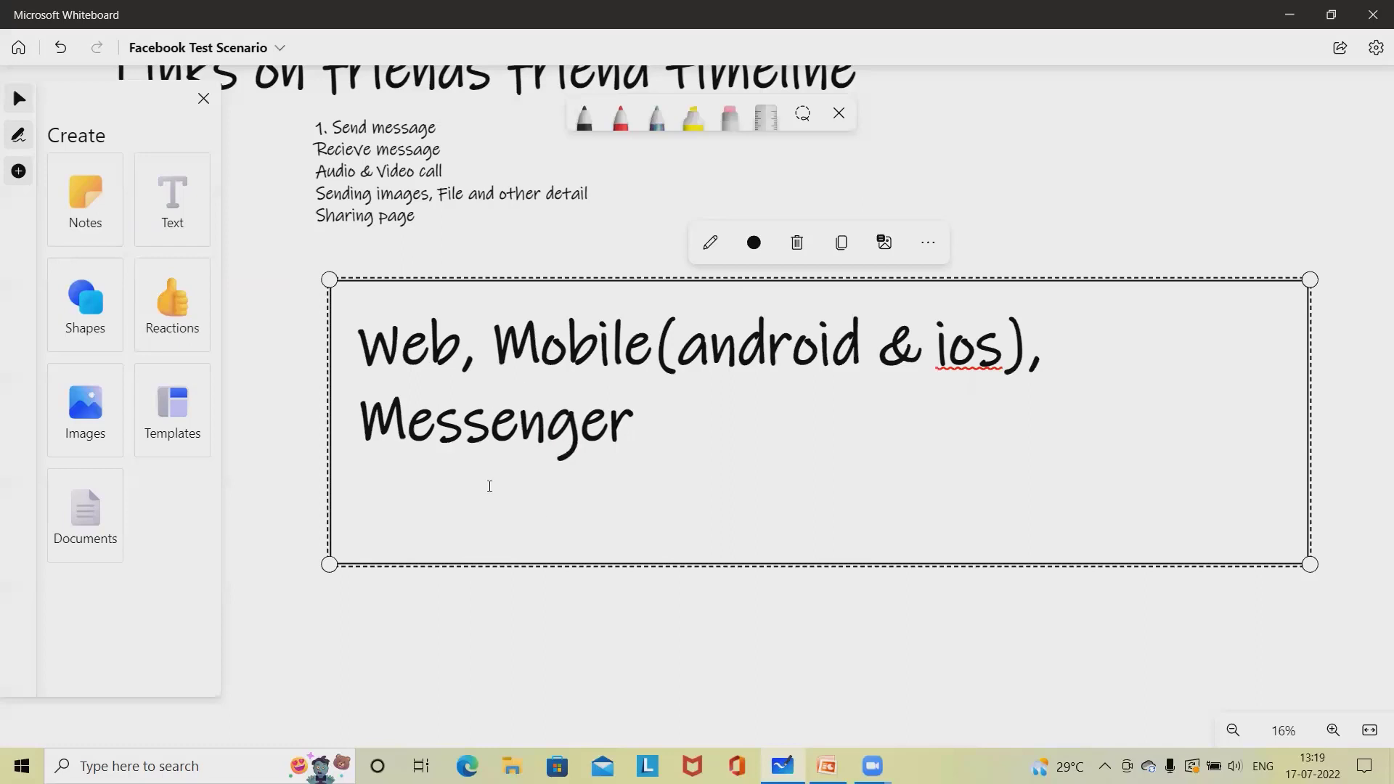
Write "Navigation, Compatibility" on the line below "Messenger"
left_click(440, 466)
type("Navigat")
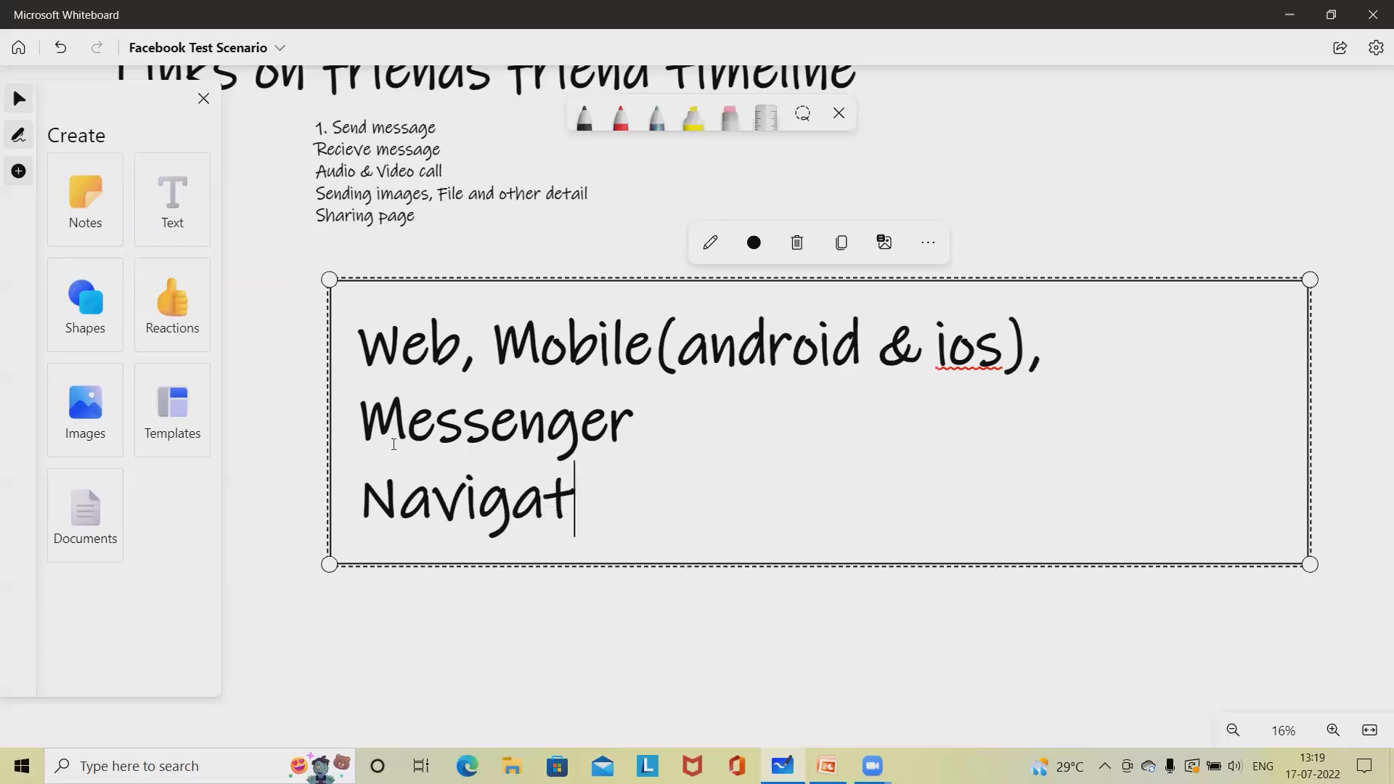
type("ion, ")
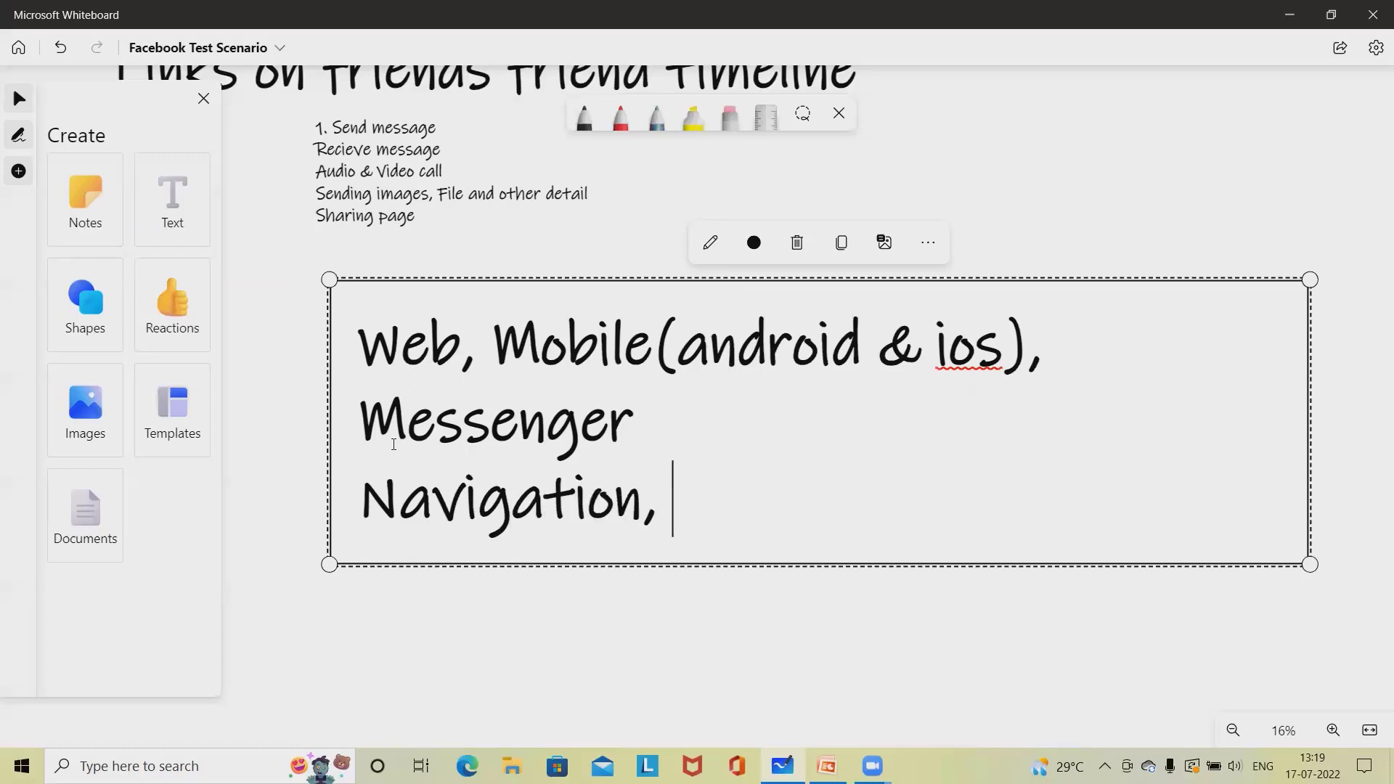
type("Compat")
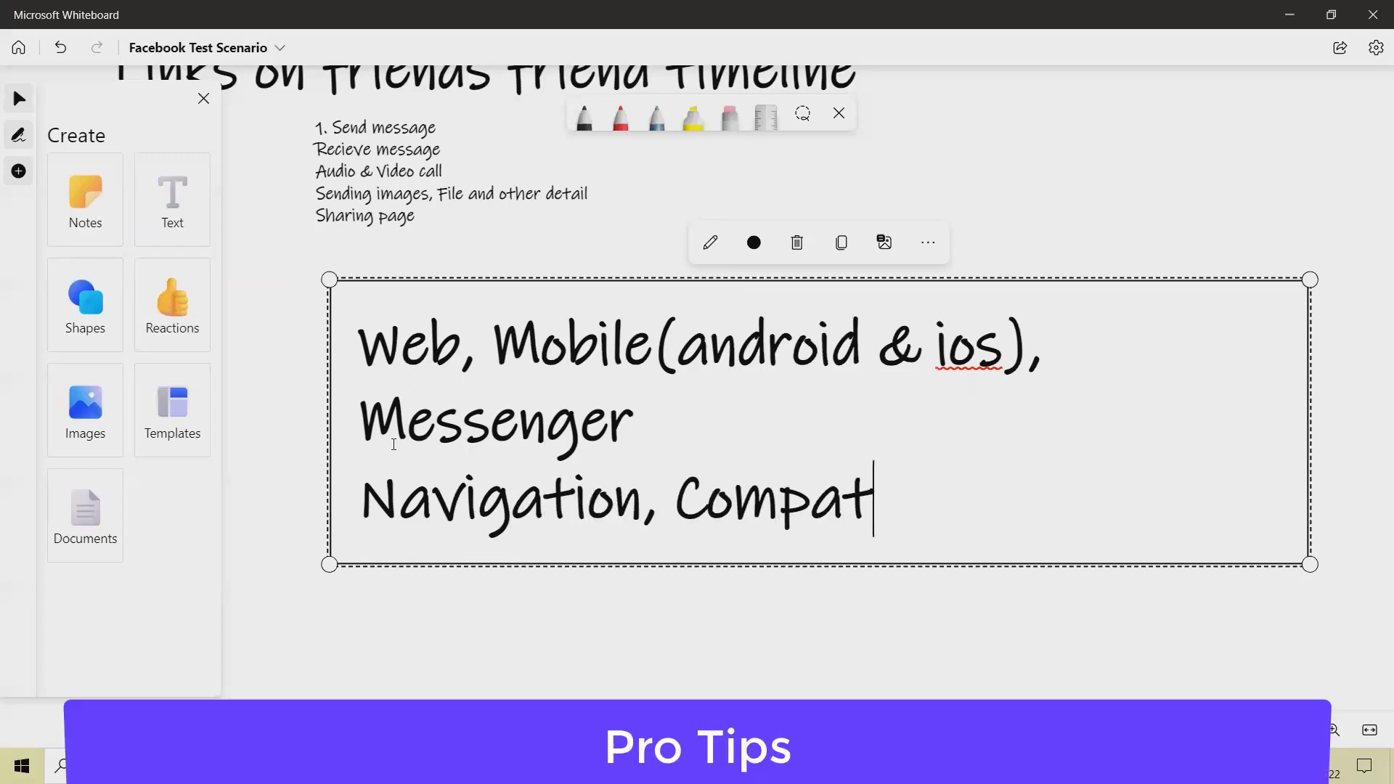
type("ibility")
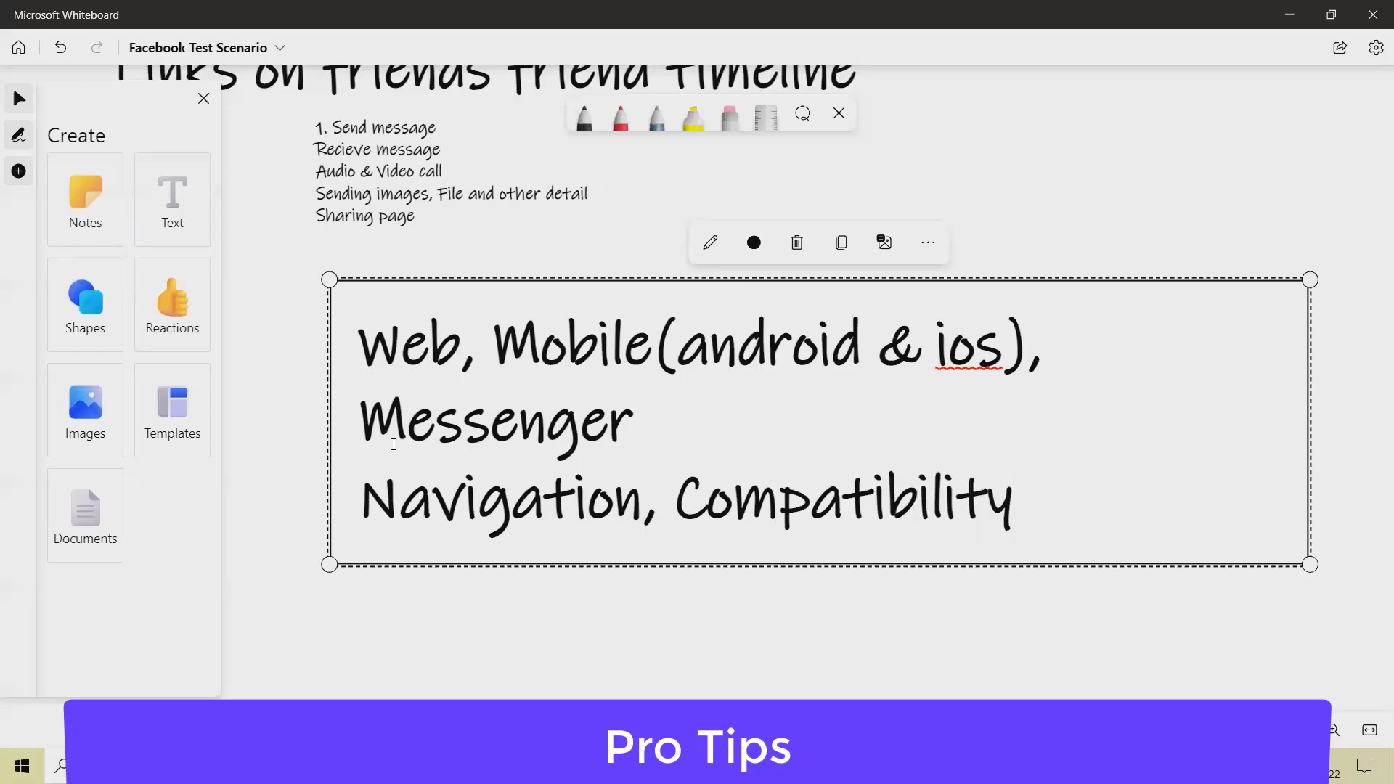
Append the compatibility details "(OS, Version, Browser)" after "Compatibility"
type(" (OS, ")
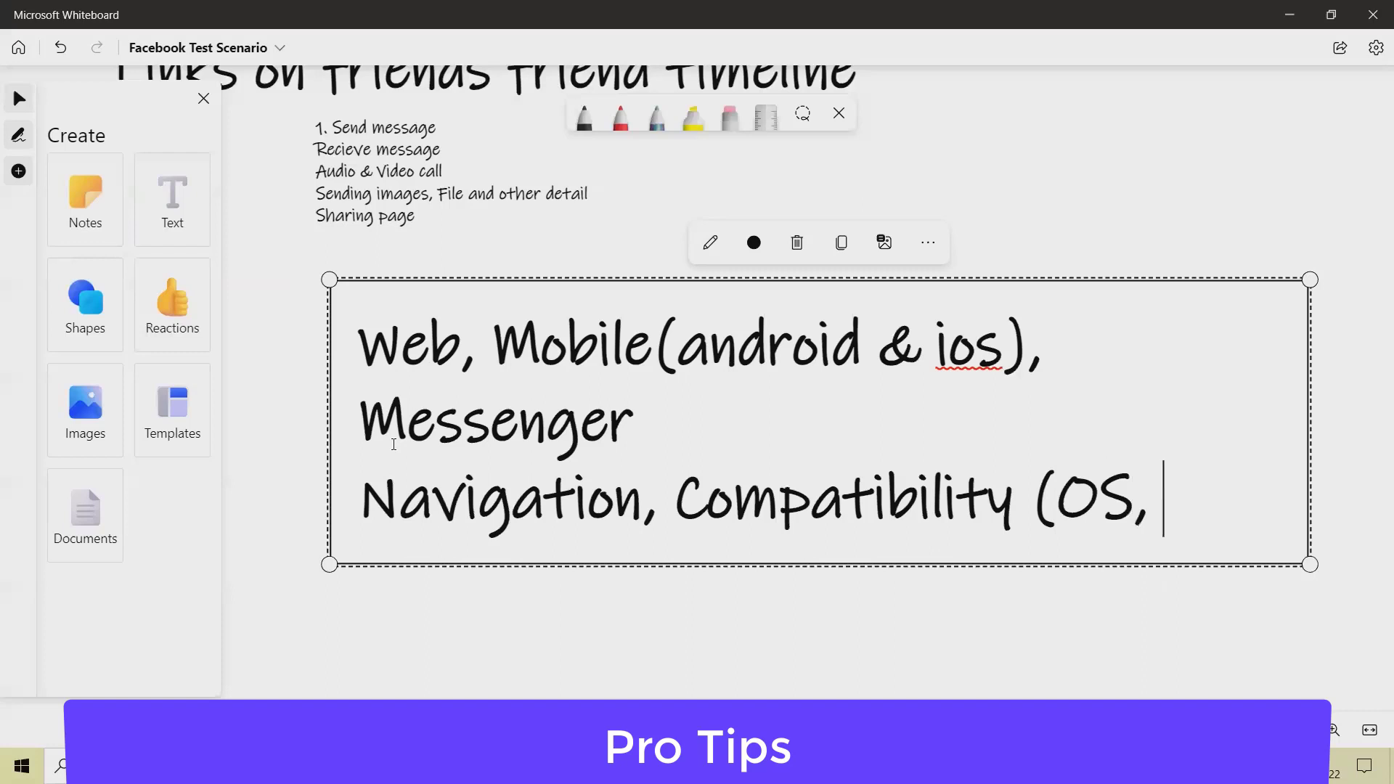
type("Version, ")
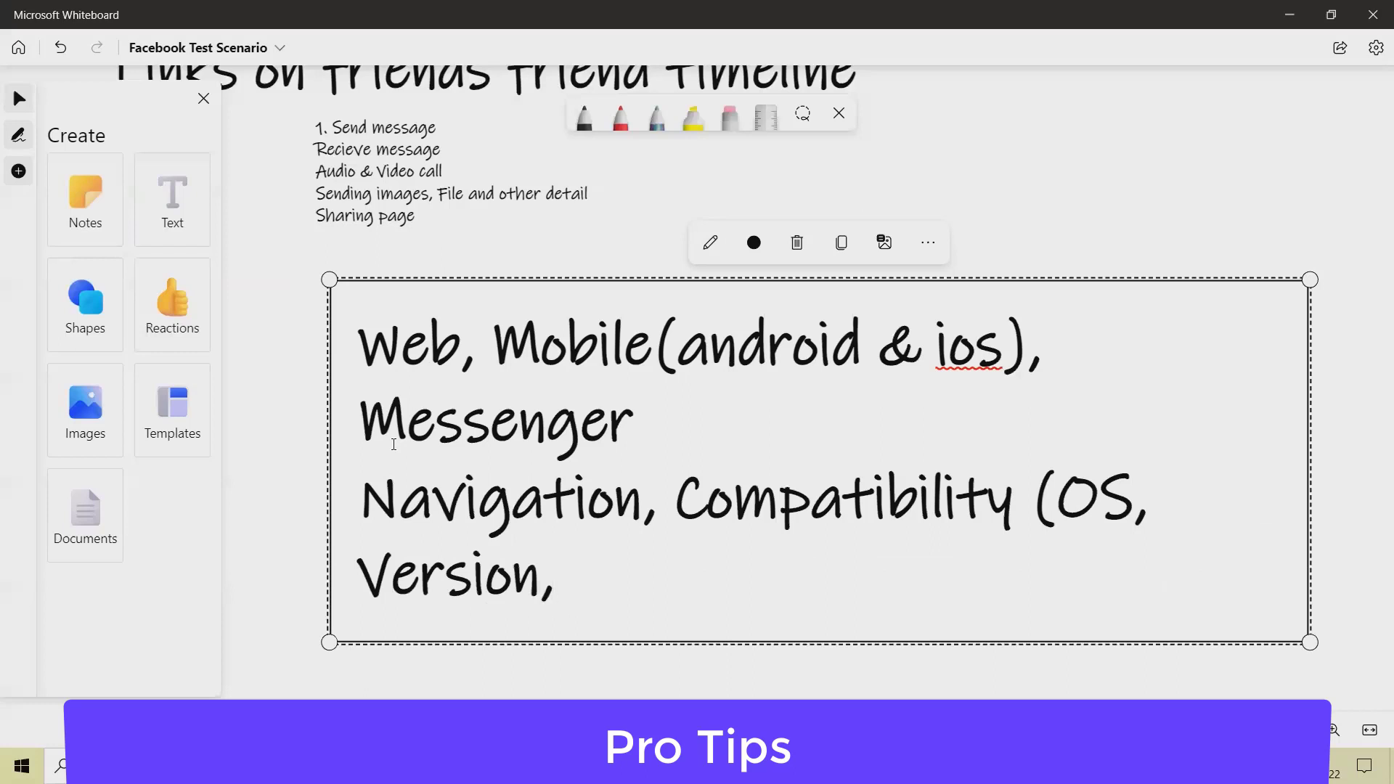
type("BRo")
key("BackSpace")
key("BackSpace")
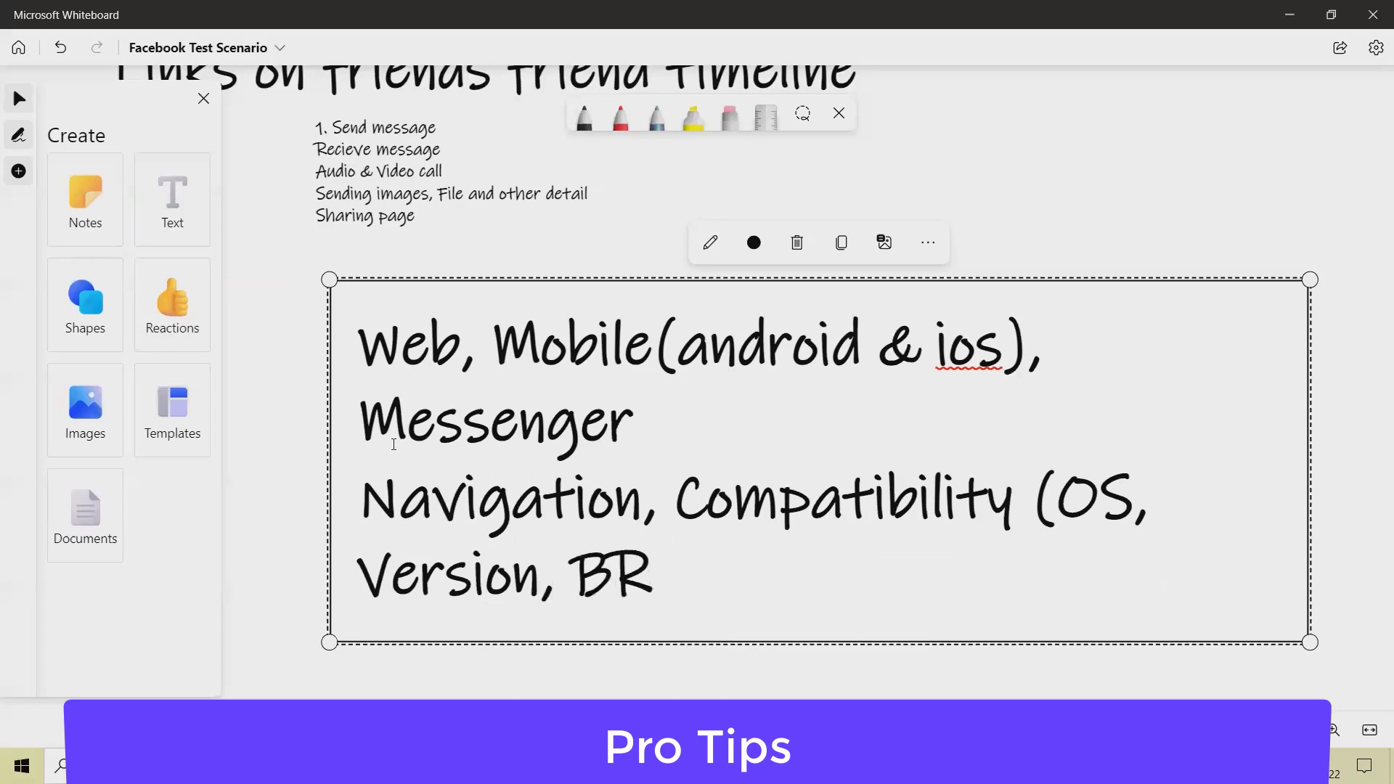
type("rowseer")
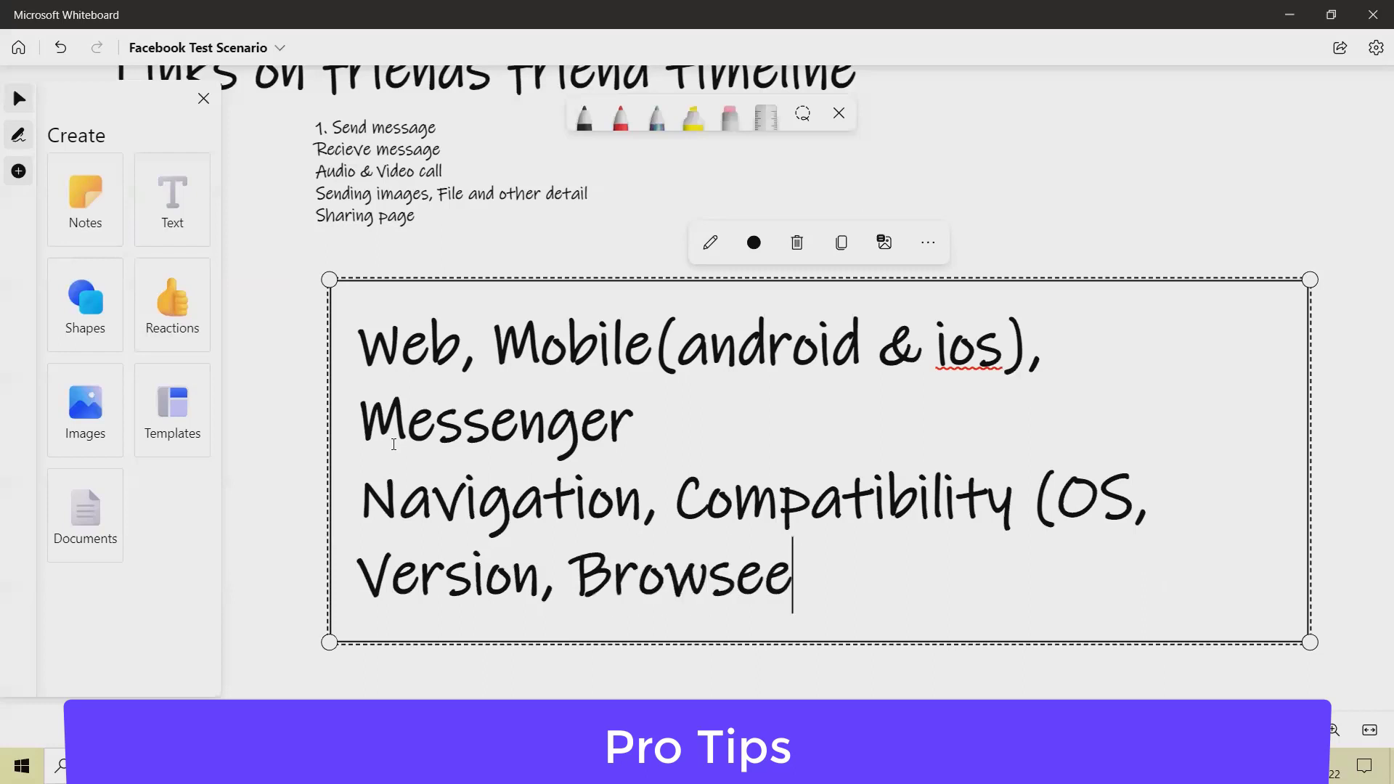
key("BackSpace")
key("BackSpace")
type("r)")
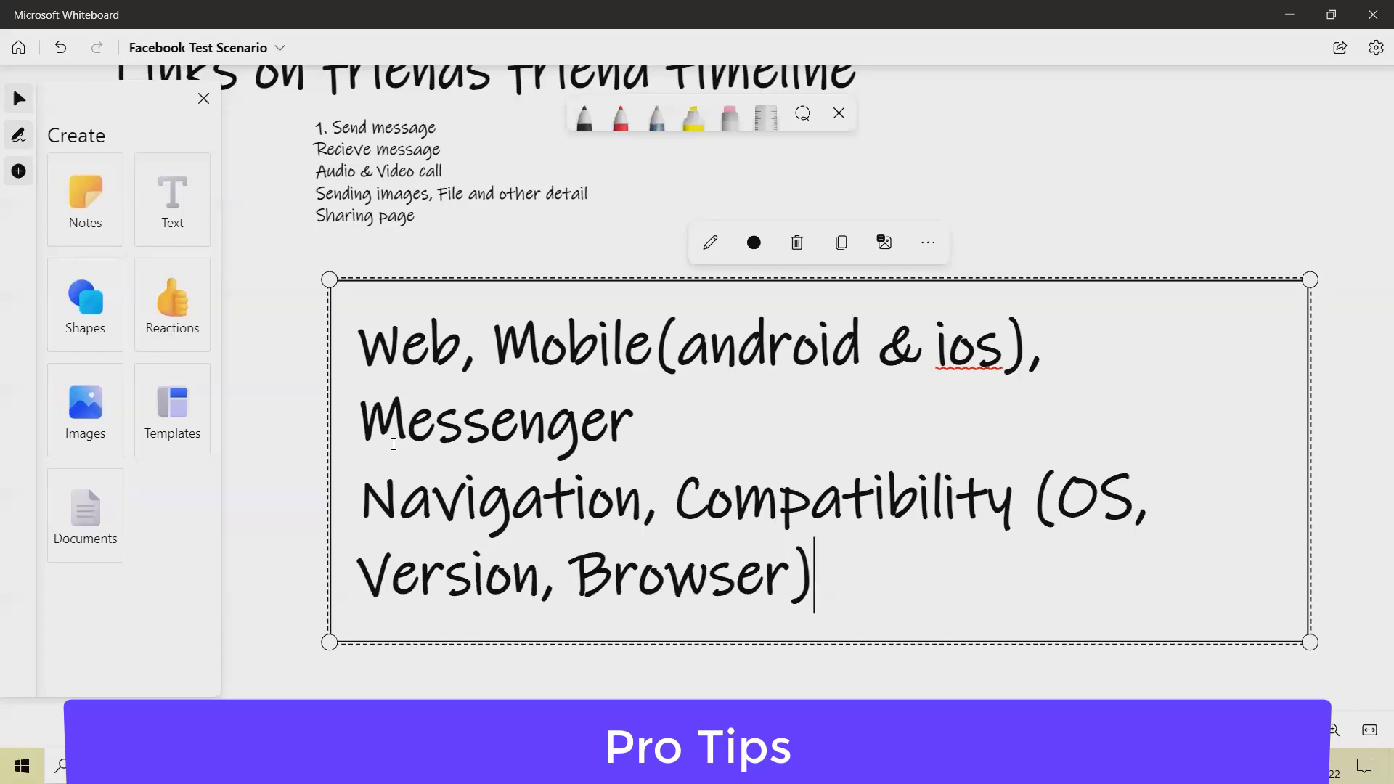
Add "CPU level usage" and "Performance" on separate new lines below the compatibility line
key("Return")
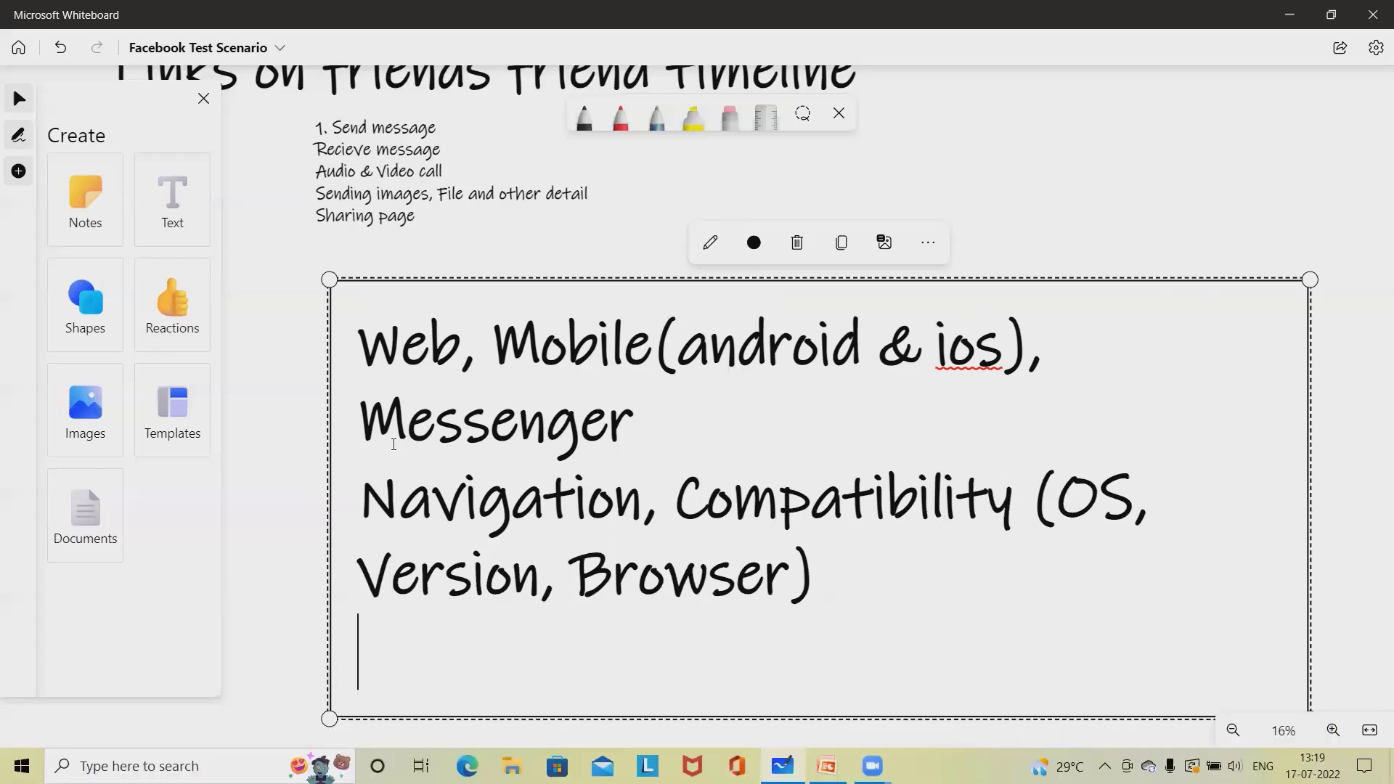
type("CPU ")
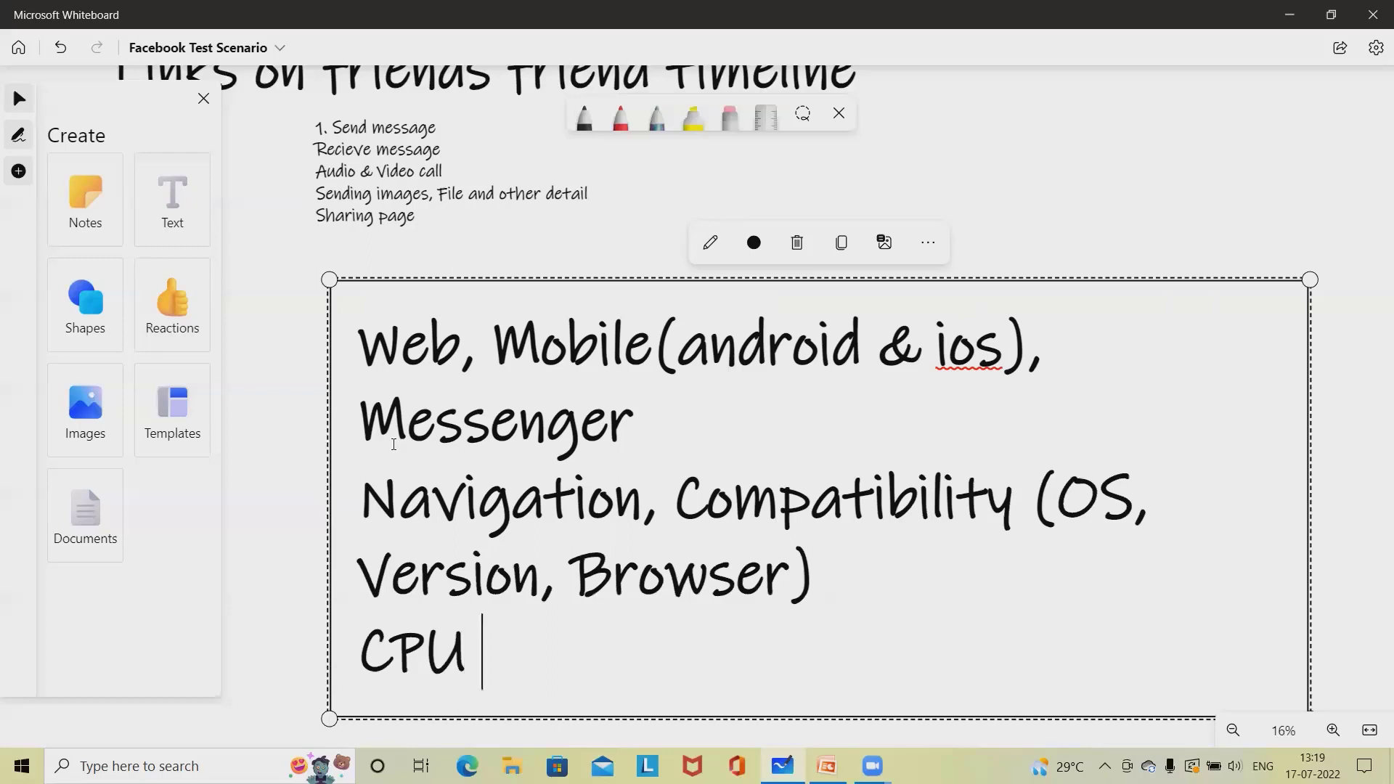
type("level usage")
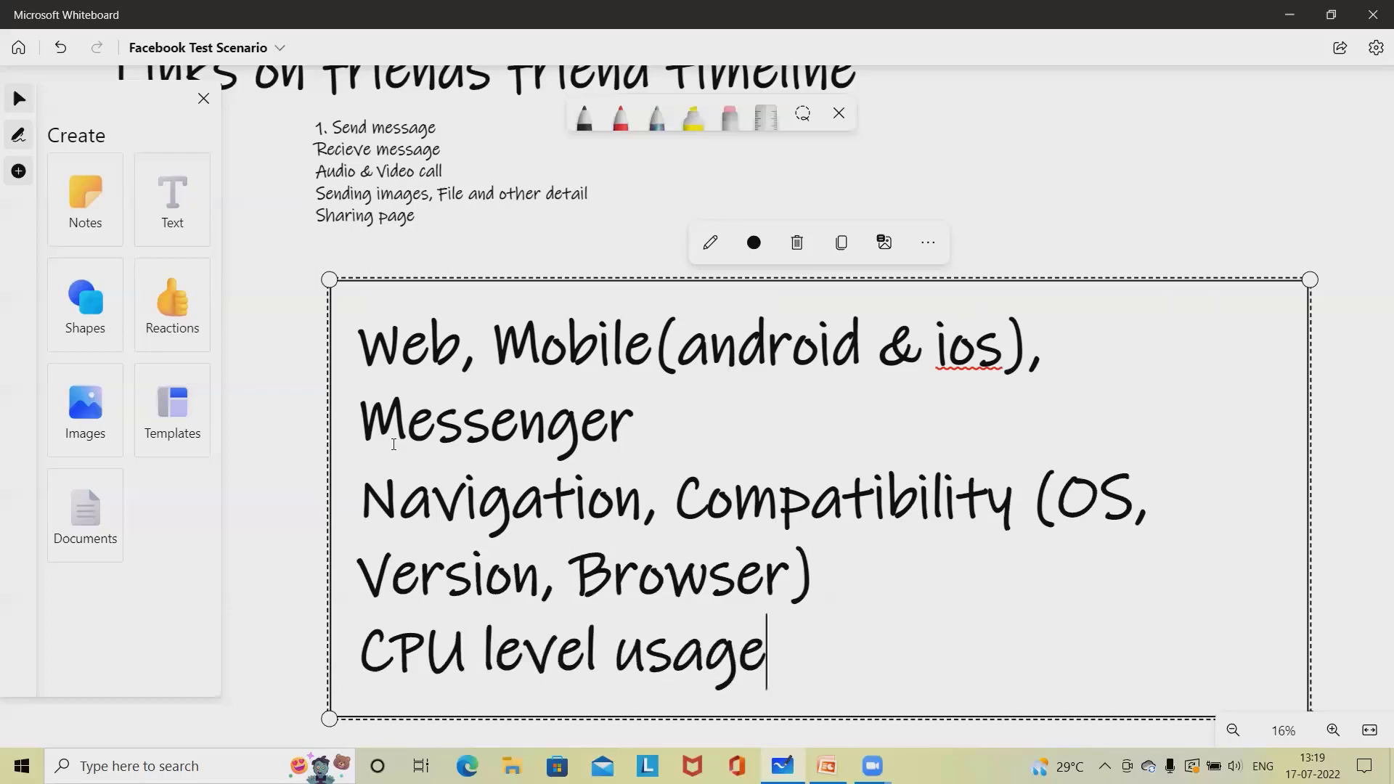
key("Return")
type("Per")
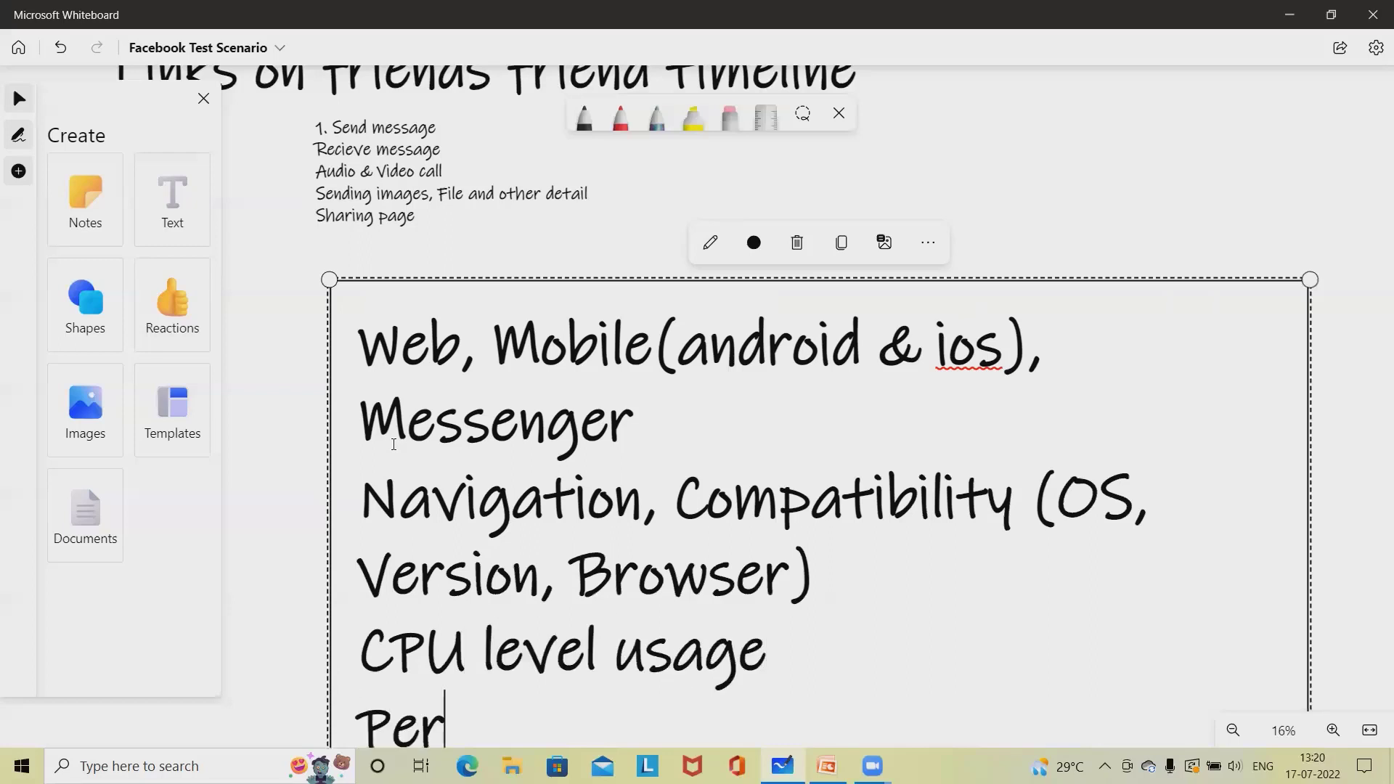
type("formance")
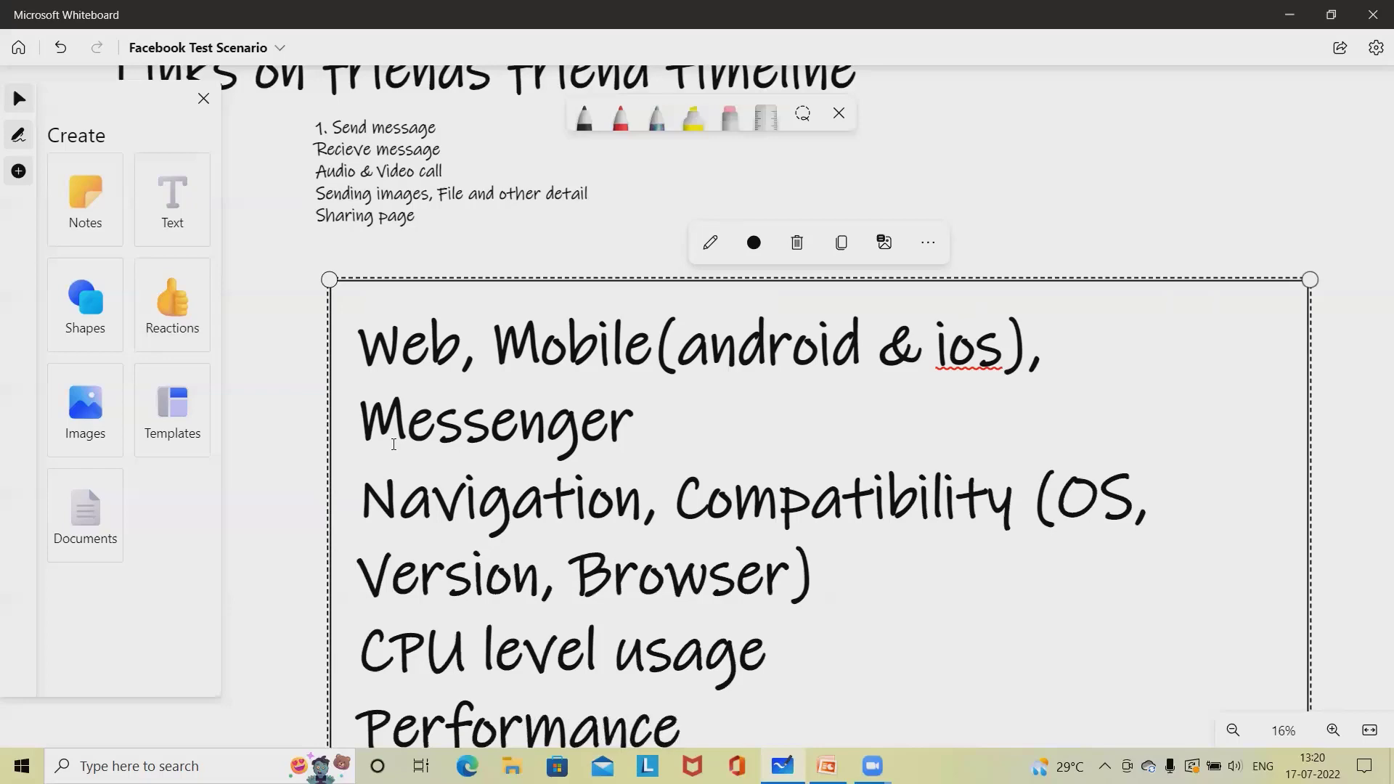
Widen the text box so its long lines fit without wrapping, and add an empty new line after "Performance"
scroll(393, 444, "down", 5)
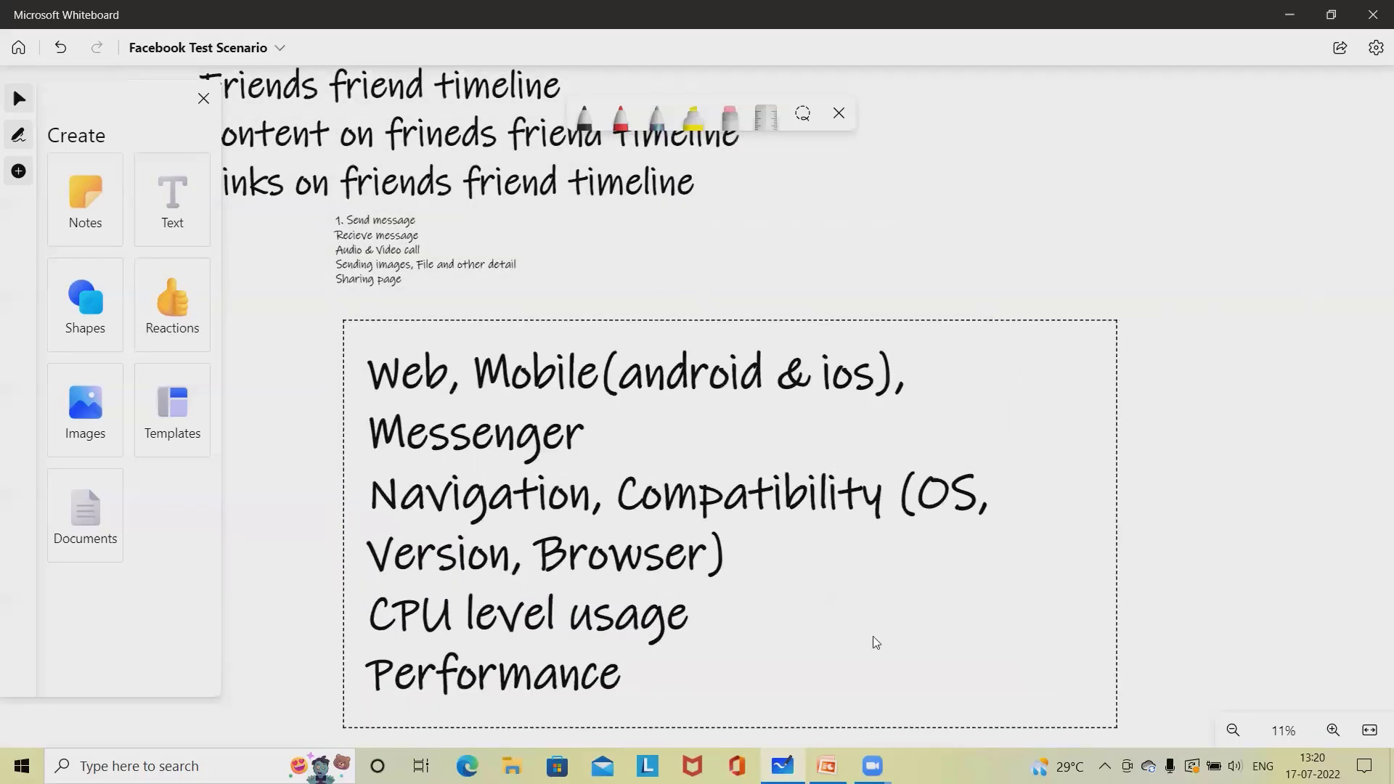
left_click_drag(908, 474, 1368, 472)
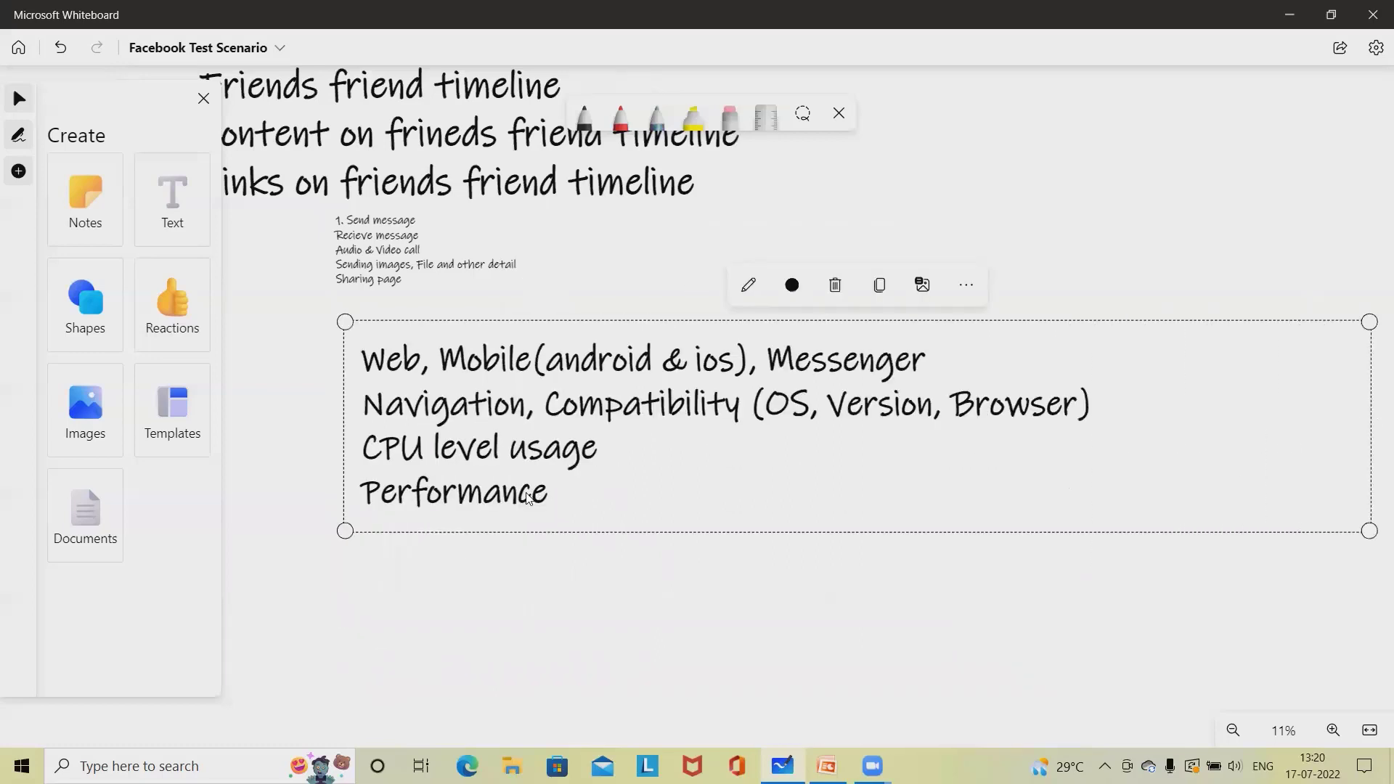
left_click(626, 492)
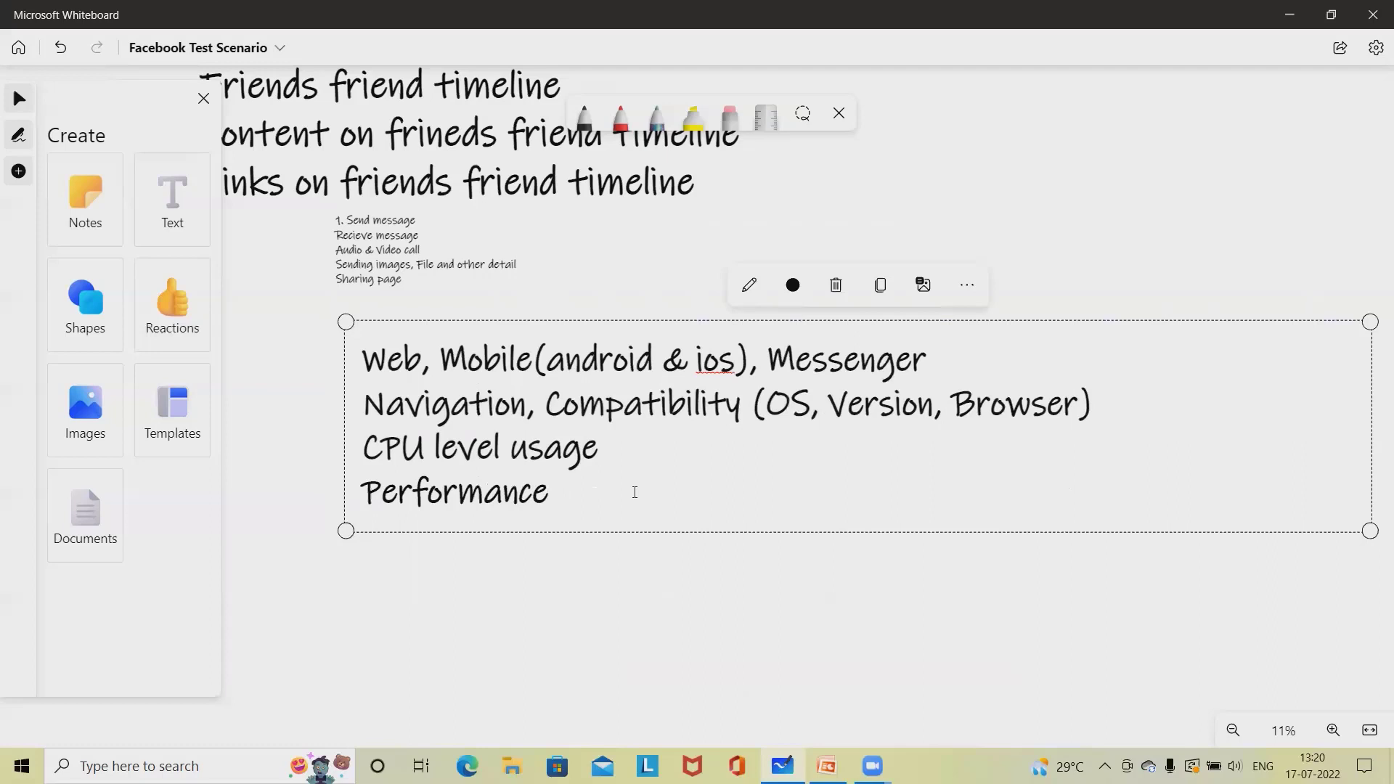
key("Return")
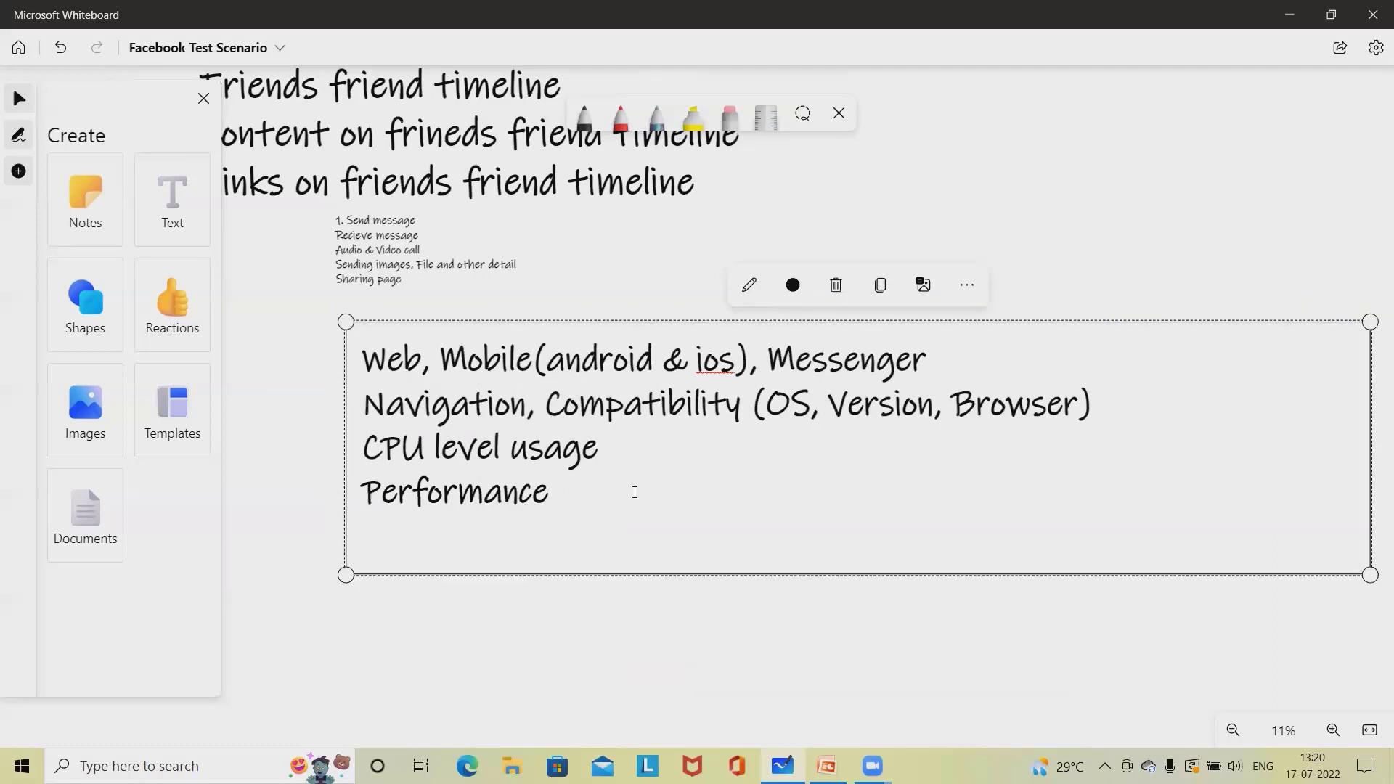